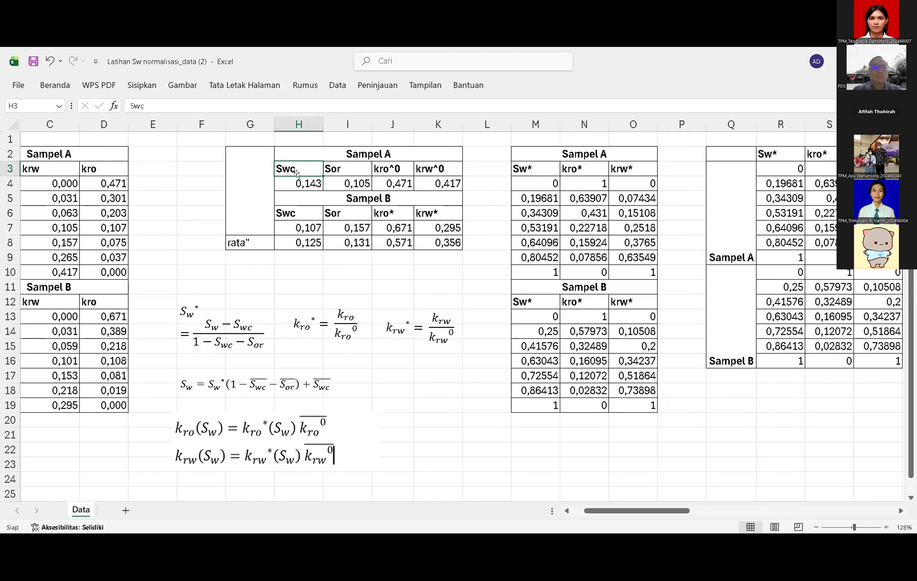
- Examine the Swc and Sor endpoint values of Sampel A alongside the krw data in the source table
left_click(286, 180)
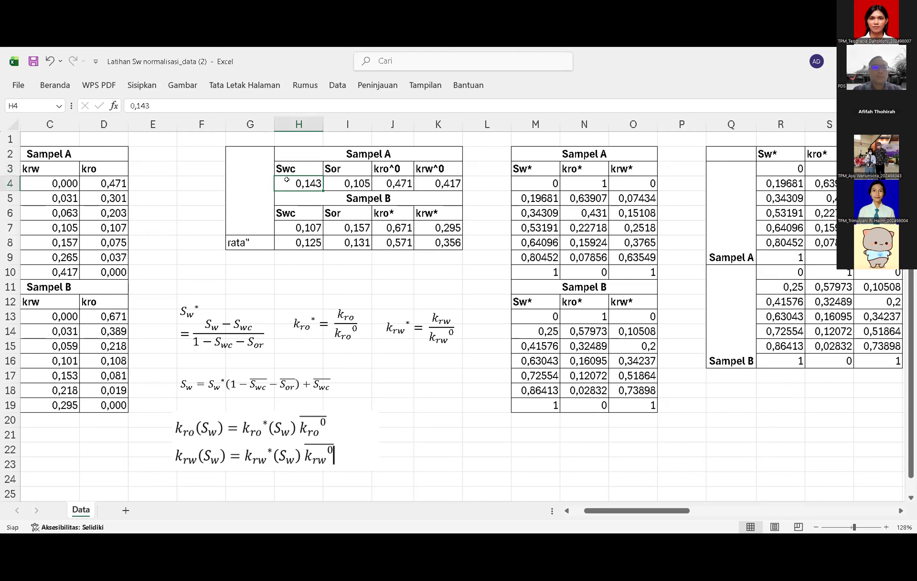
left_click(65, 179)
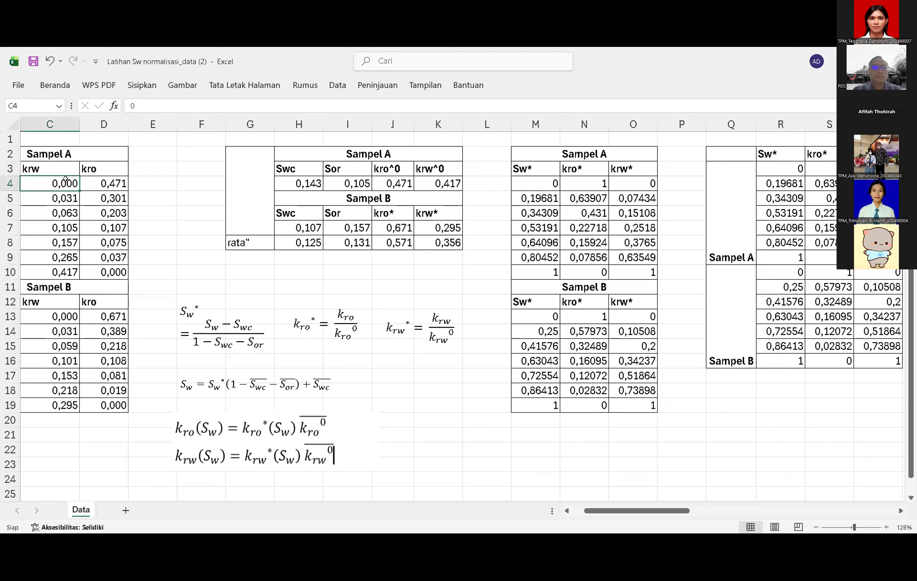
left_click(287, 182)
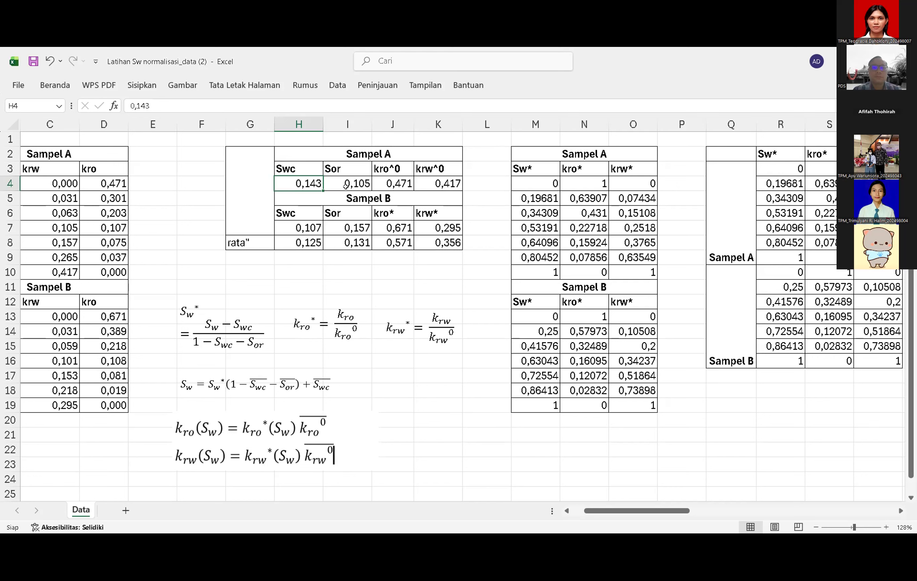
left_click(340, 166)
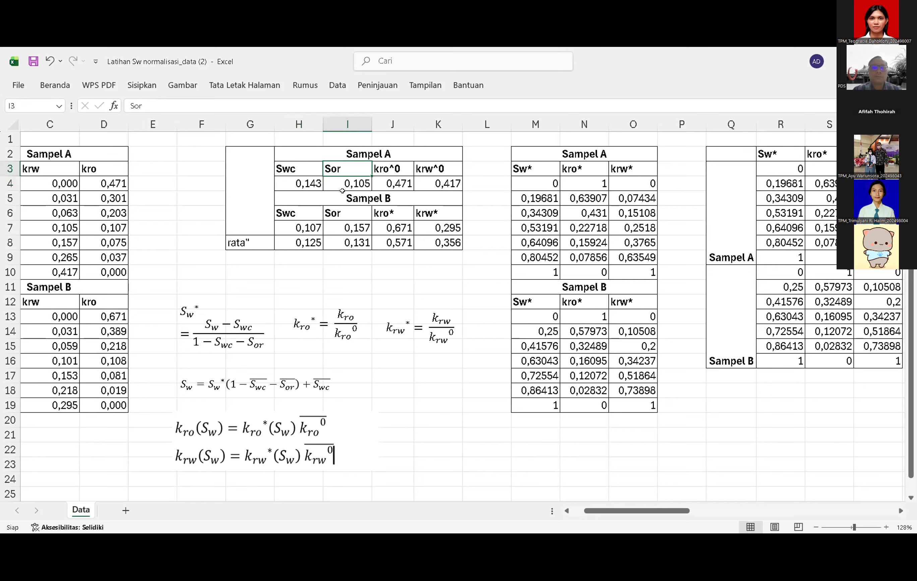
left_click(341, 183)
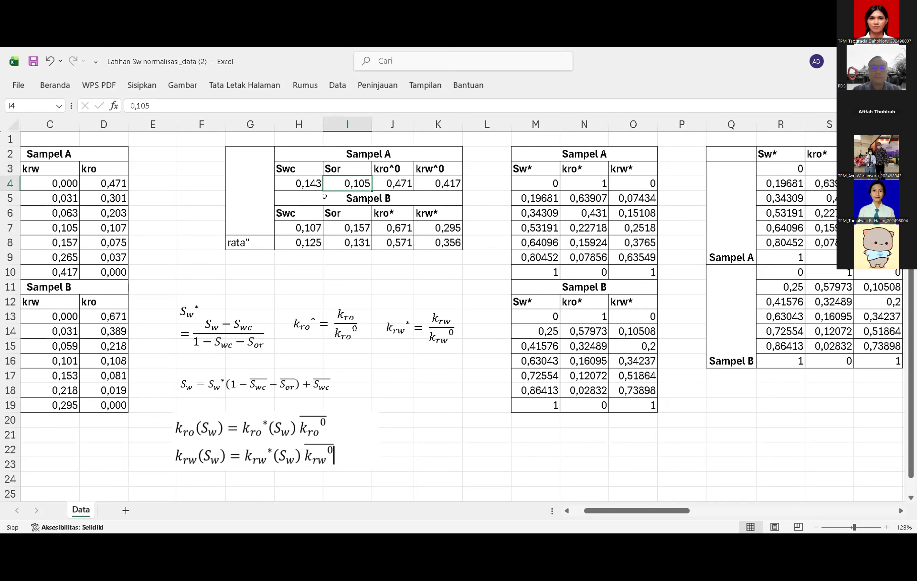
left_click(297, 183)
left_click(332, 179)
left_click(309, 181)
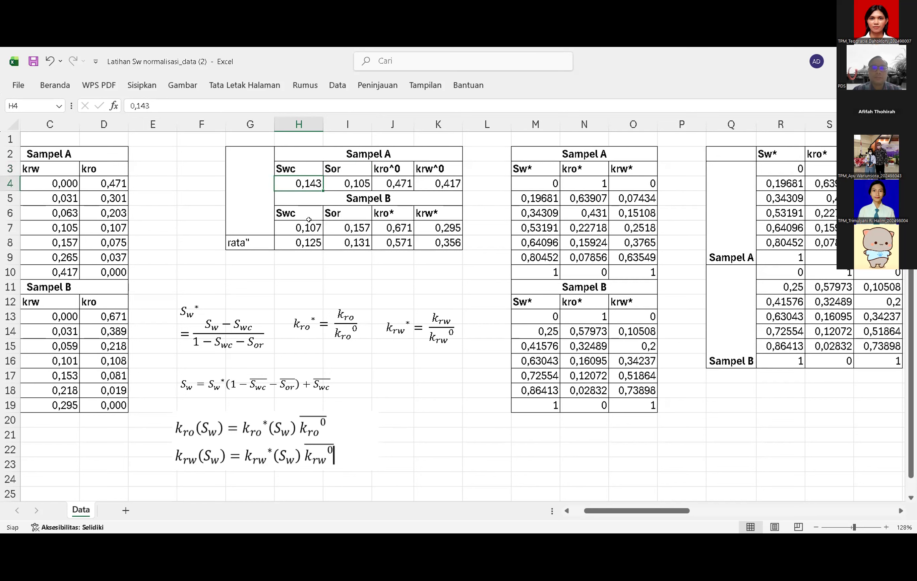
left_click(294, 168)
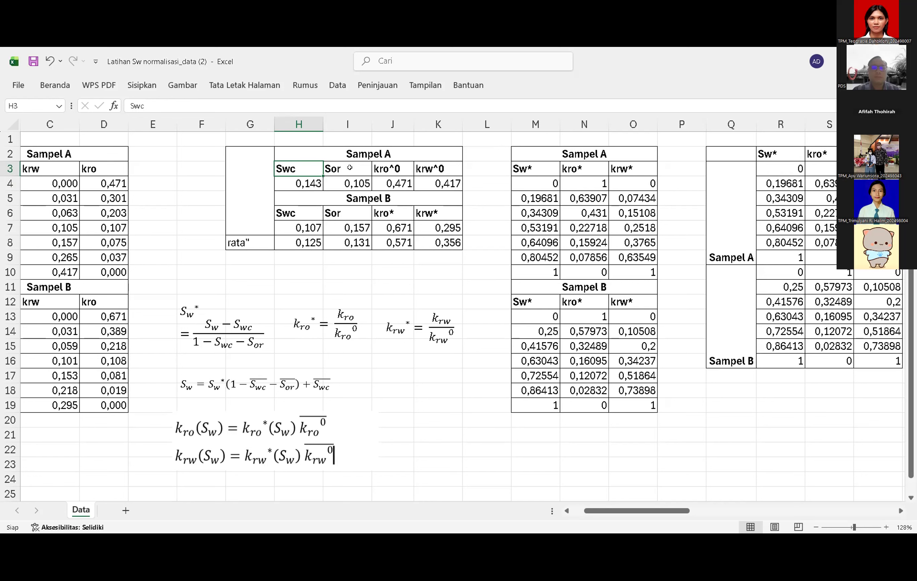
left_click(334, 168)
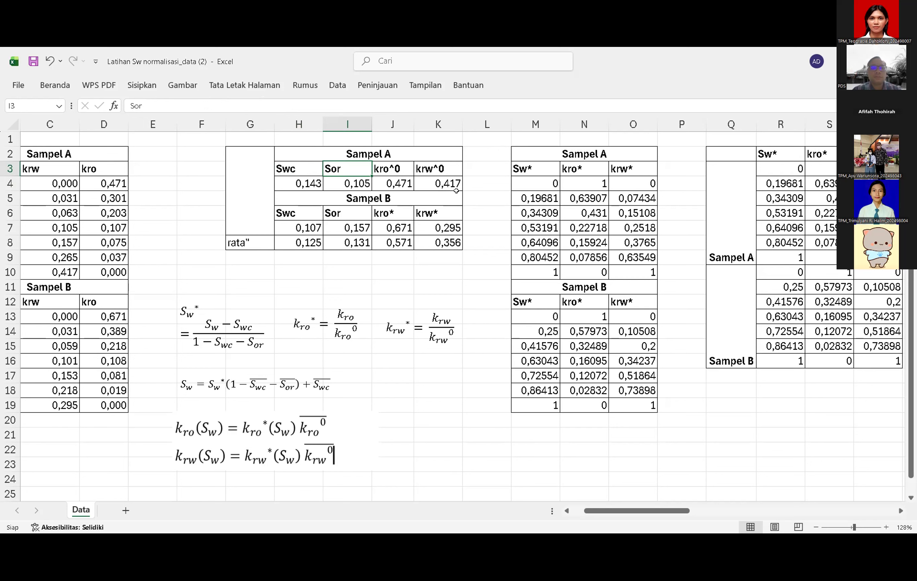
- Inspect the Sw* formulas in the first and last rows of Sampel A against the Sw data, Sor value and normalisation equation
left_click(534, 168)
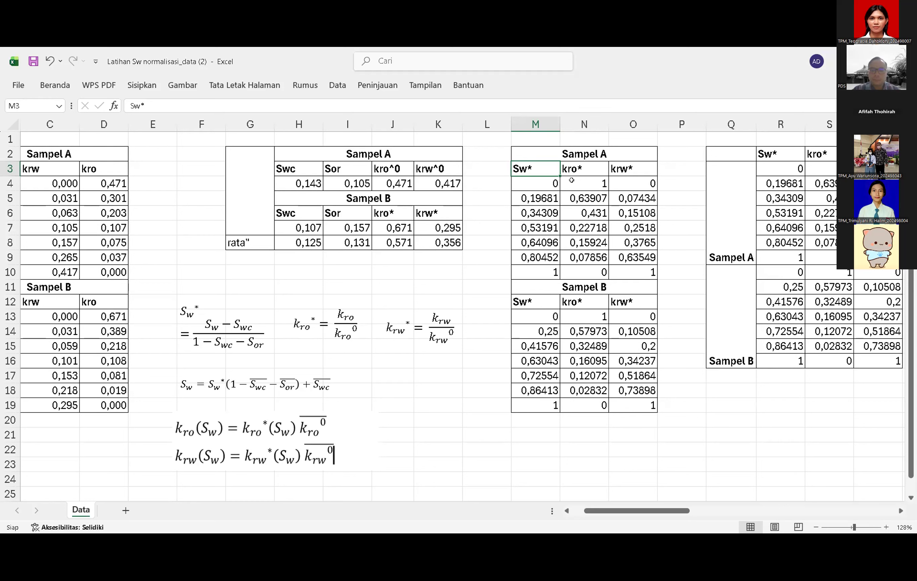
left_click(556, 183)
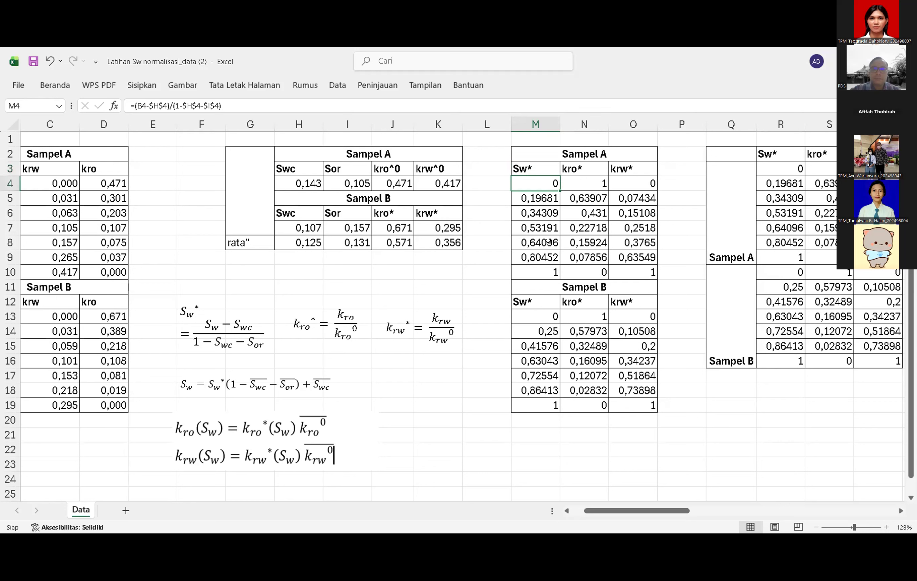
left_click(539, 272)
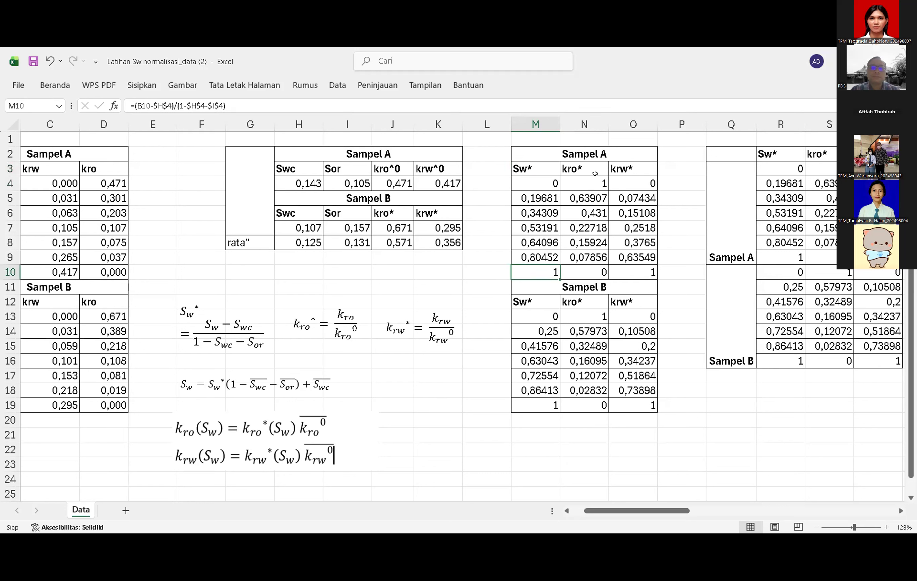
left_click(541, 181)
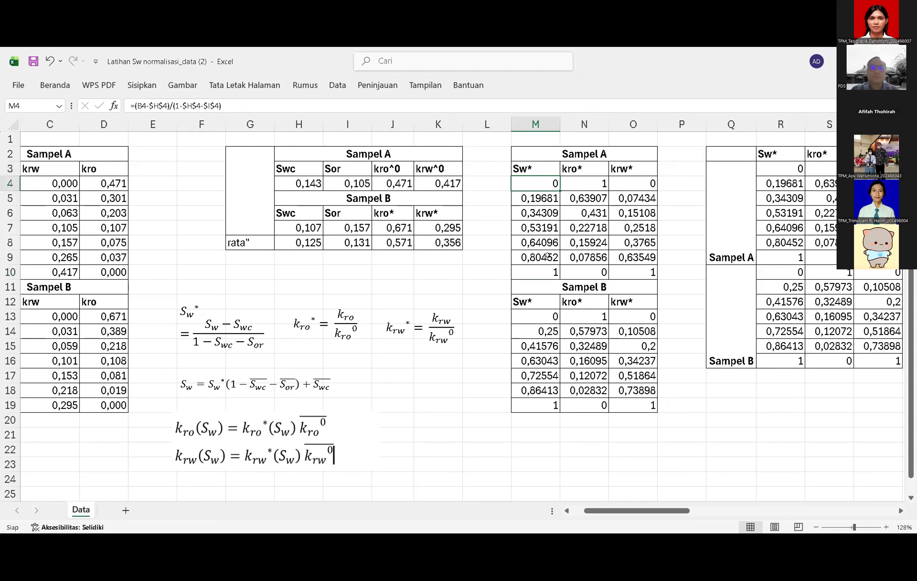
left_click(545, 271)
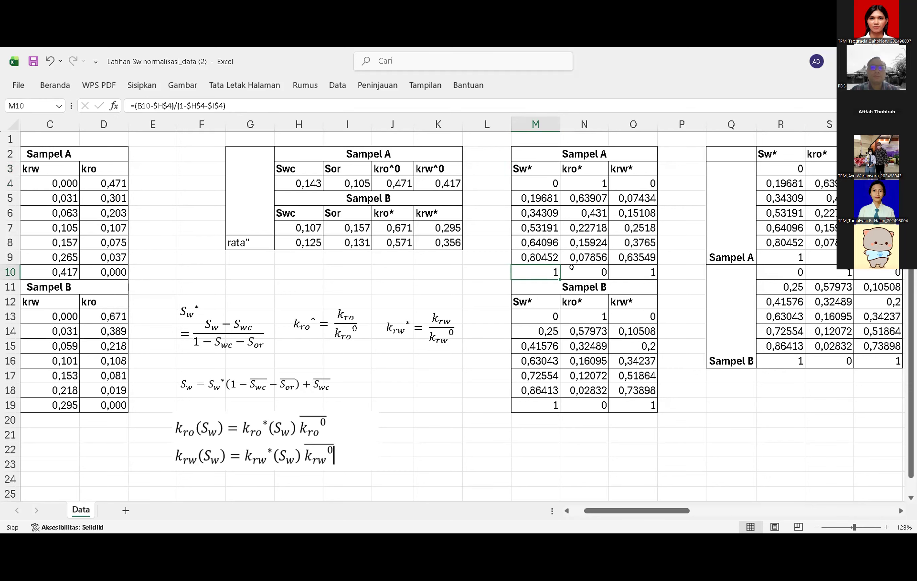
scroll(571, 267, "right", 2)
scroll(572, 267, "left", 3)
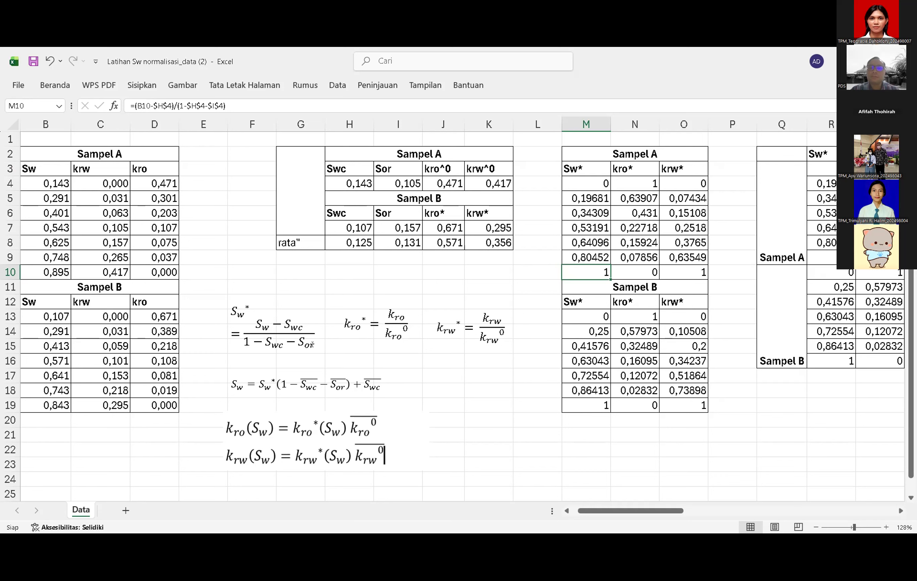
left_click(585, 181)
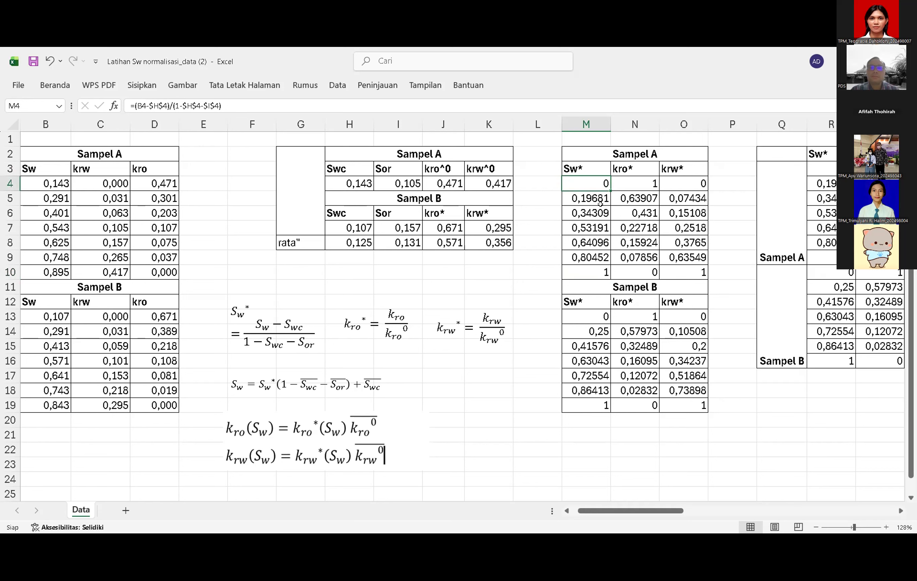
left_click(595, 272)
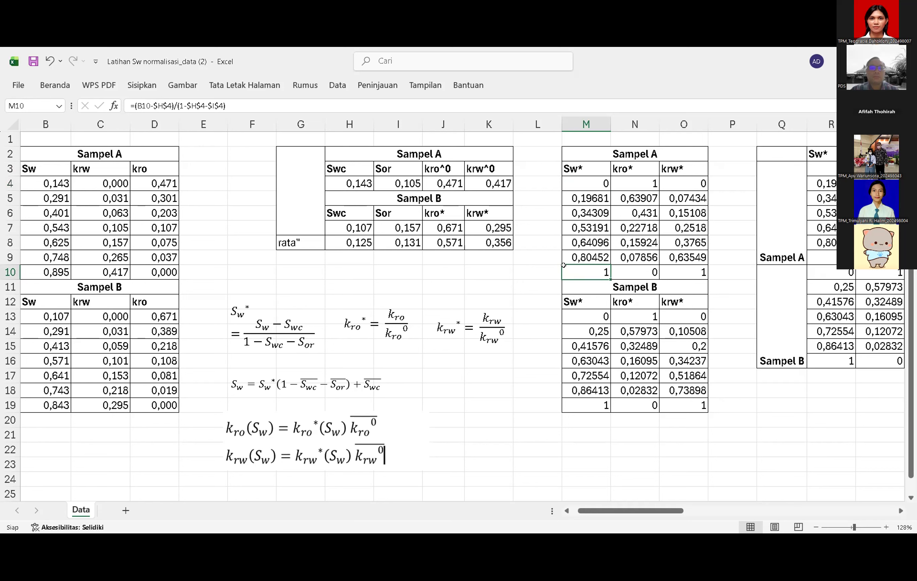
left_click(388, 180)
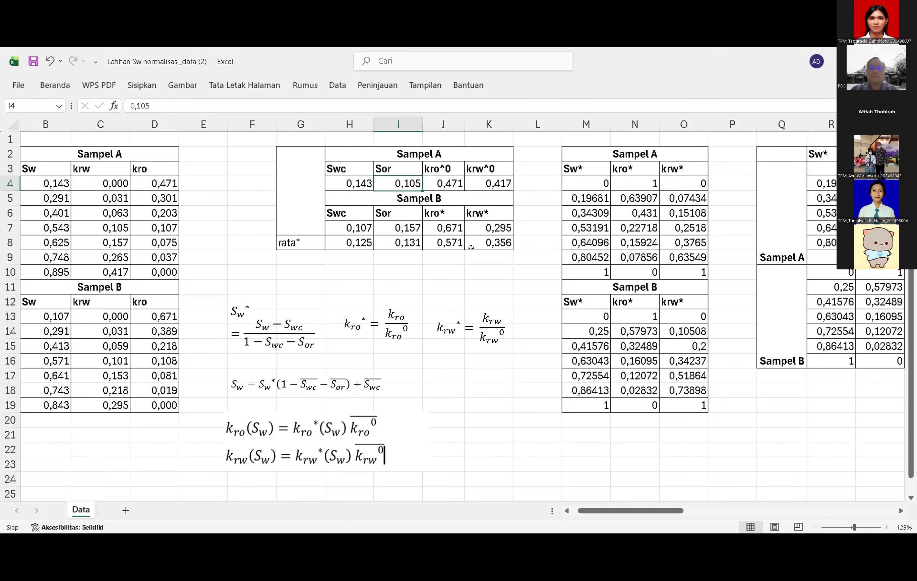
- Review the Sw*, kro* and krw* columns of Sampel A and inspect the krw* and kro* formulas in the first row
scroll(471, 248, "right", 5)
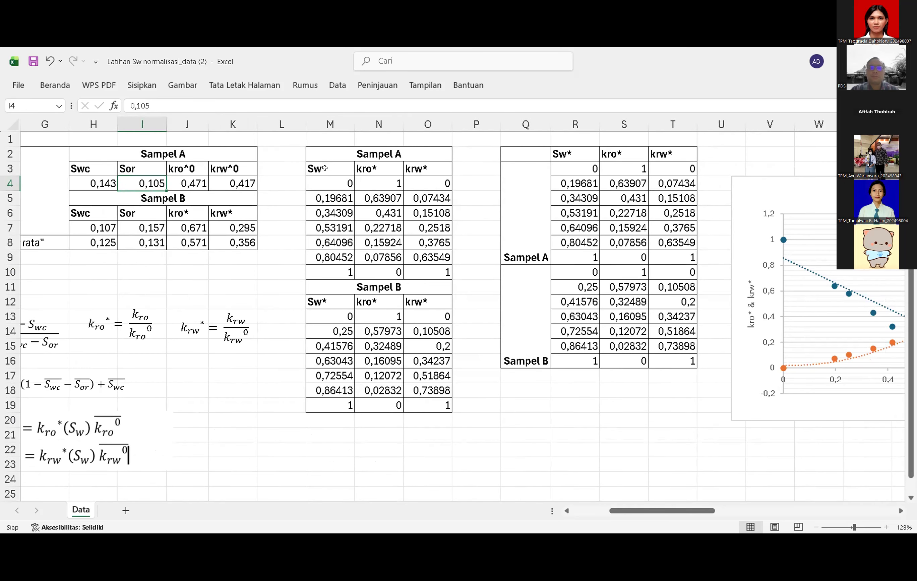
left_click(325, 170)
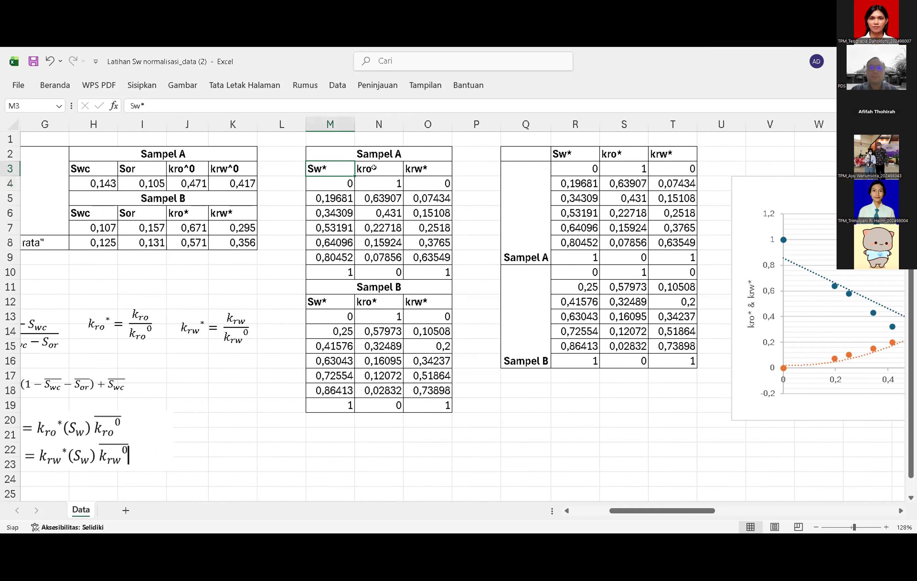
left_click(384, 167)
left_click(416, 171)
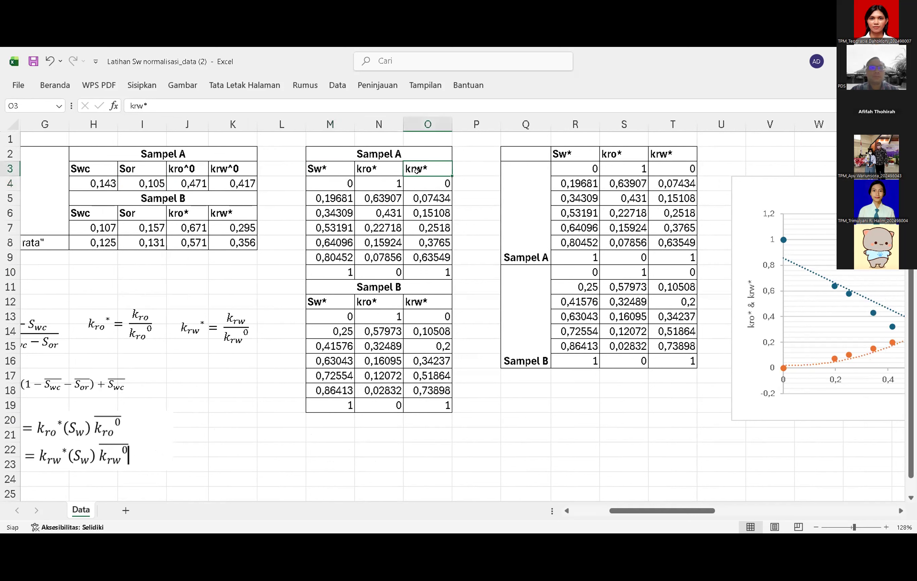
left_click(387, 165)
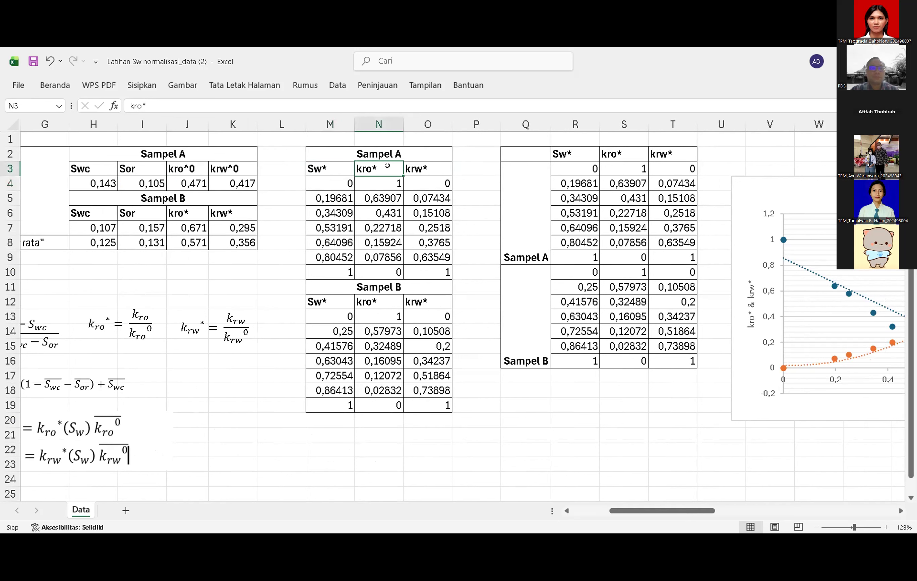
left_click(433, 168)
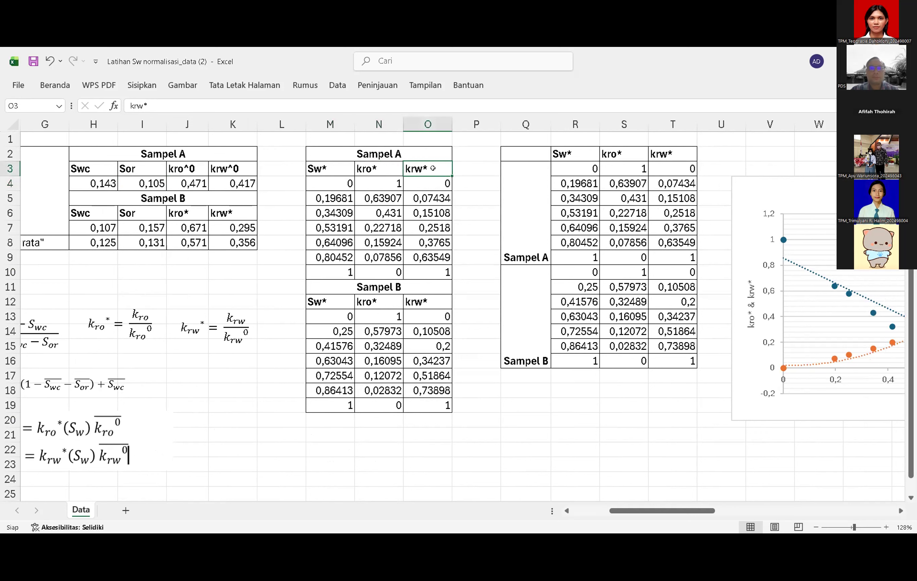
left_click(369, 168)
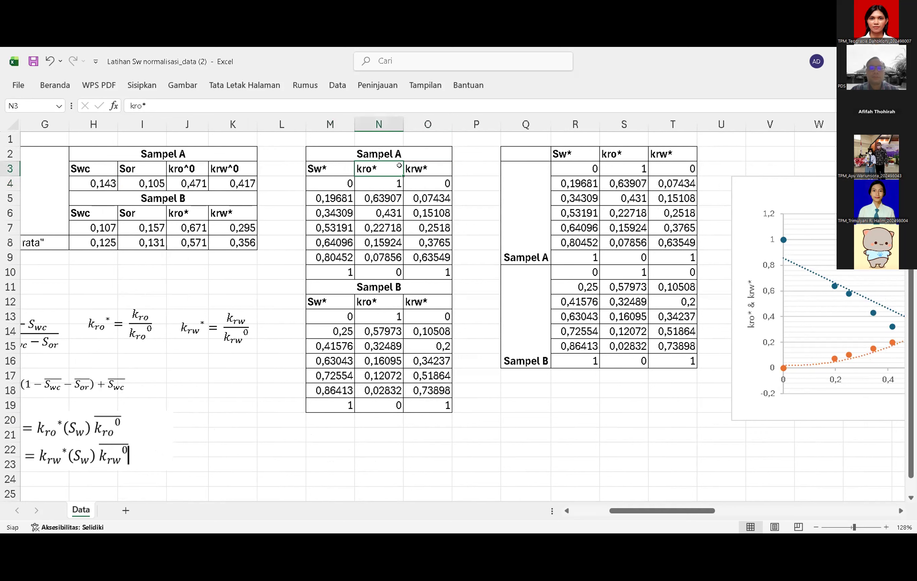
left_click(433, 177)
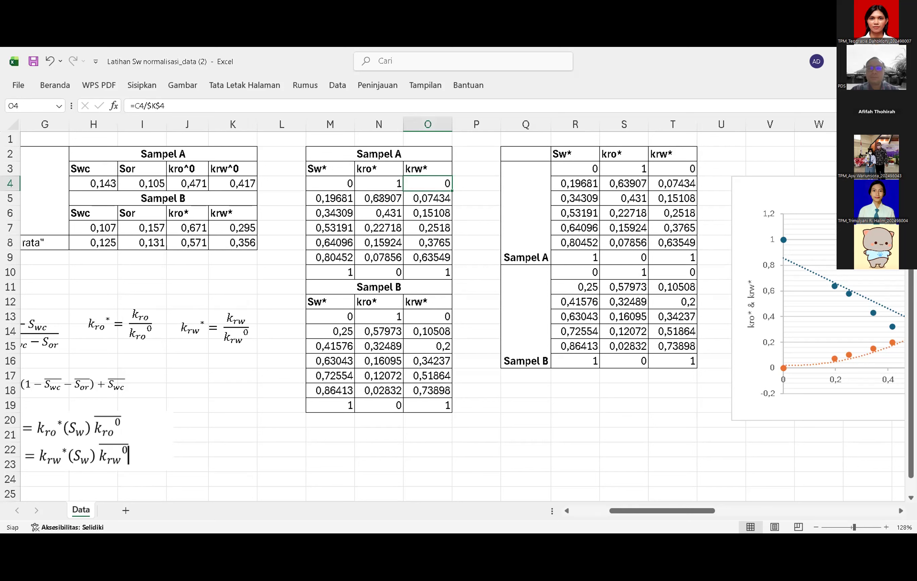
left_click(387, 181)
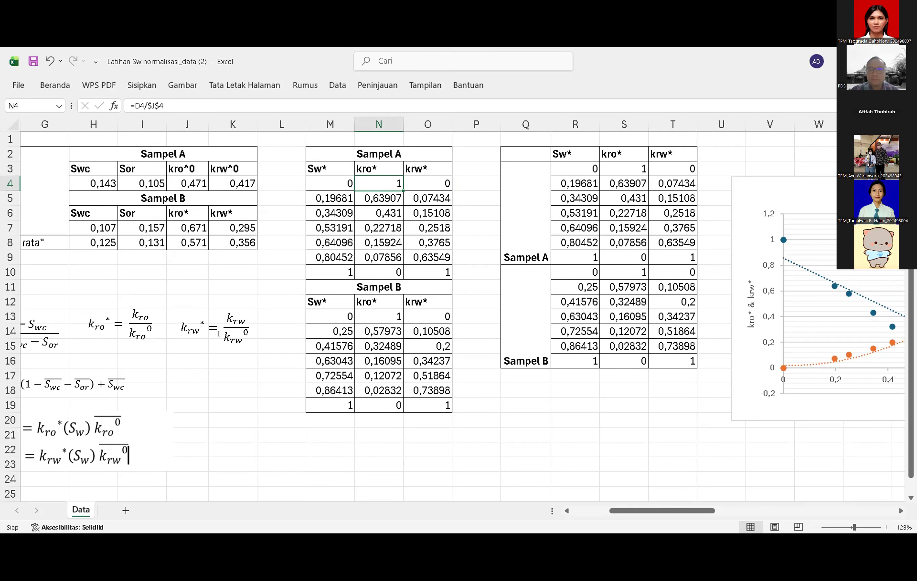
- Compare the kro* and krw* equations below the endpoint table with the first kro* formula of Sampel A
scroll(218, 334, "left", 1)
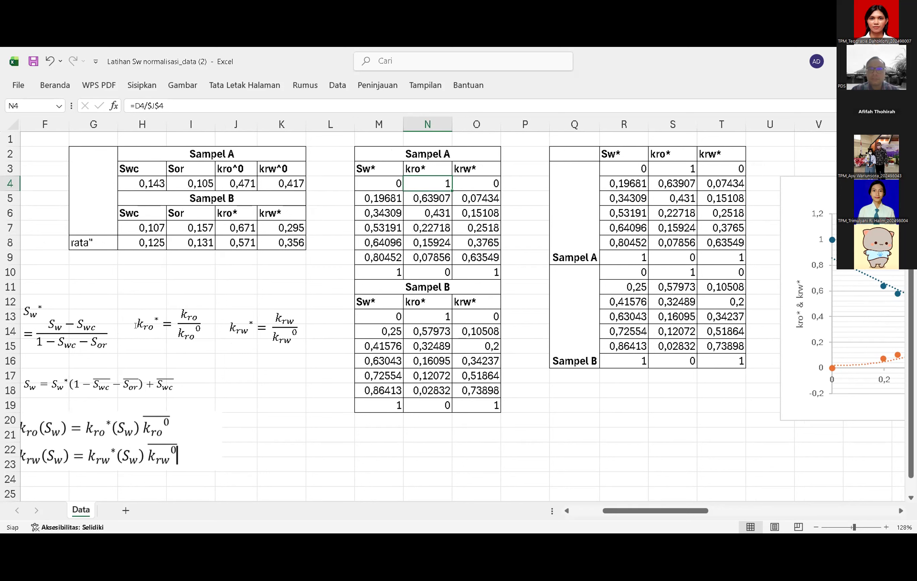
left_click(252, 333)
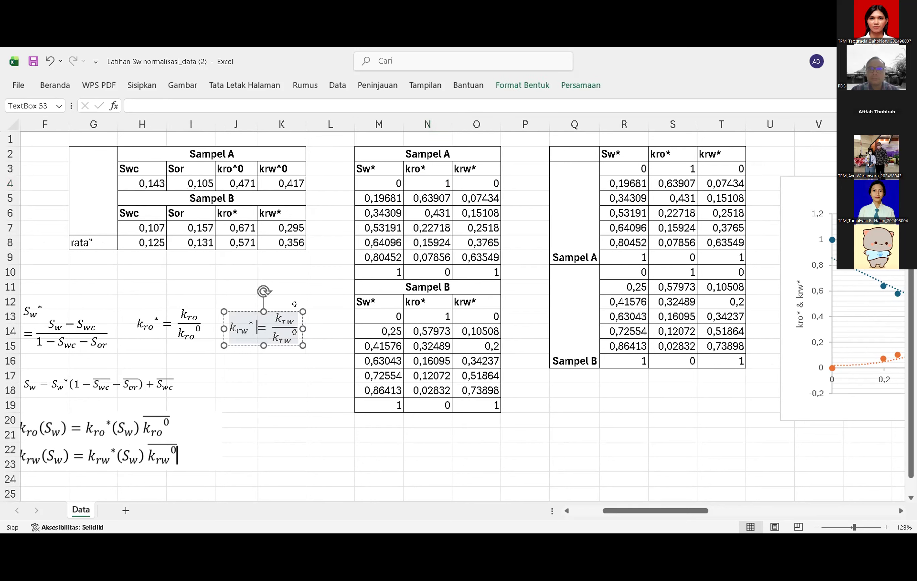
left_click(305, 297)
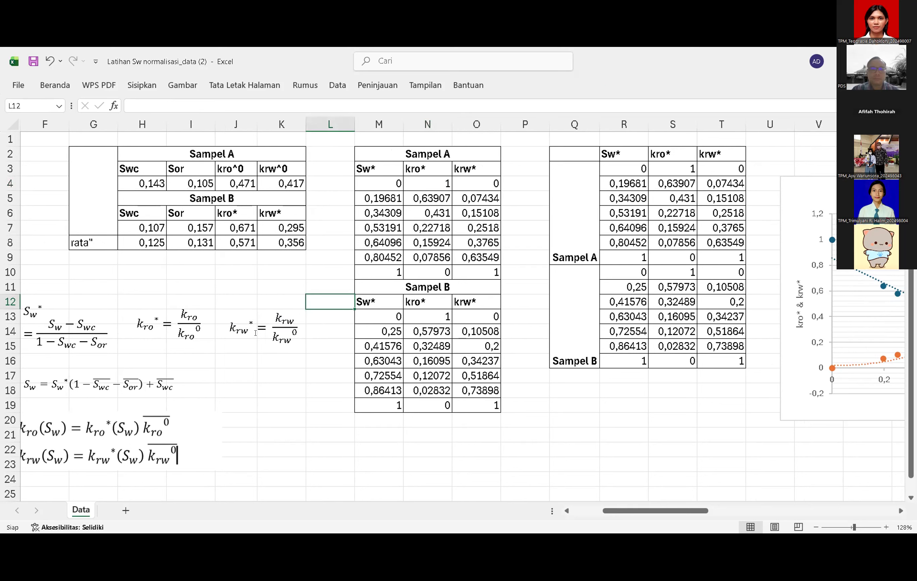
left_click(186, 314)
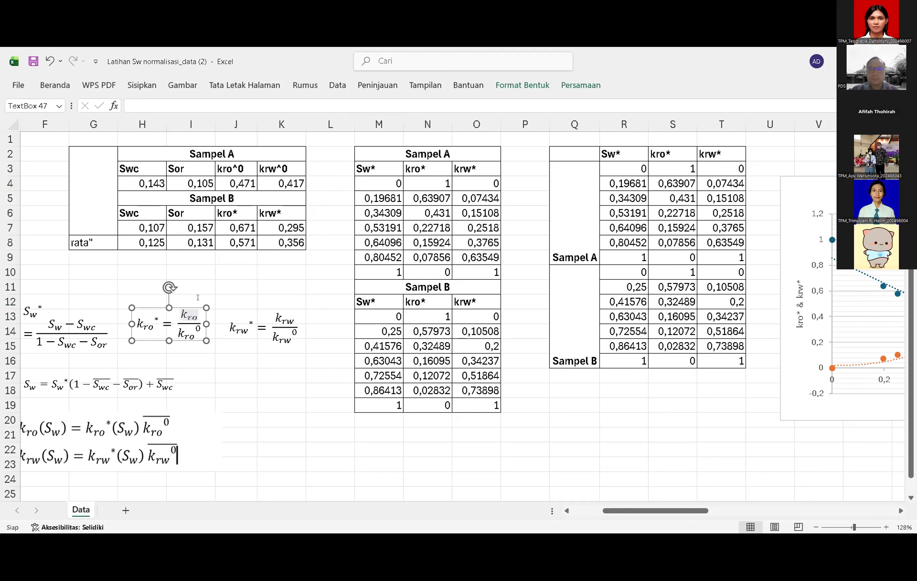
left_click(241, 268)
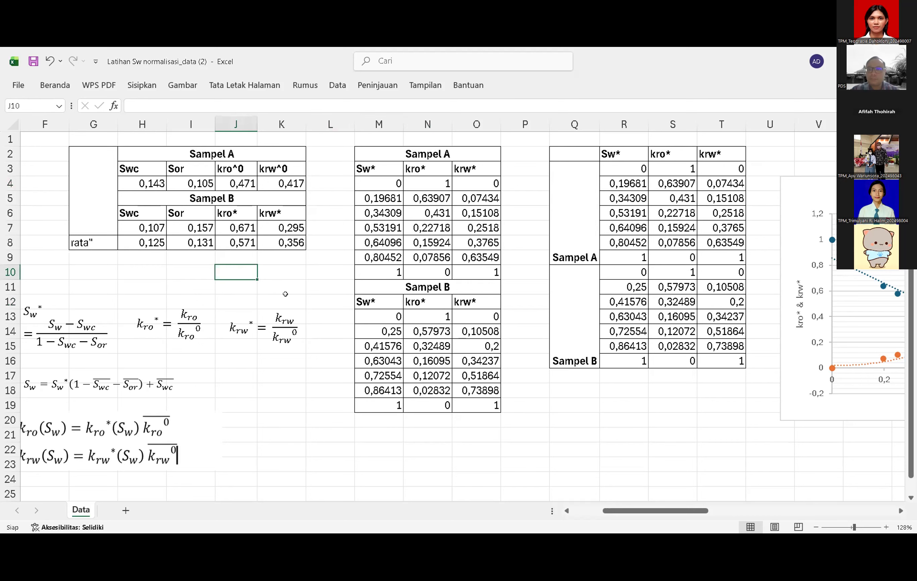
scroll(285, 295, "right", 2)
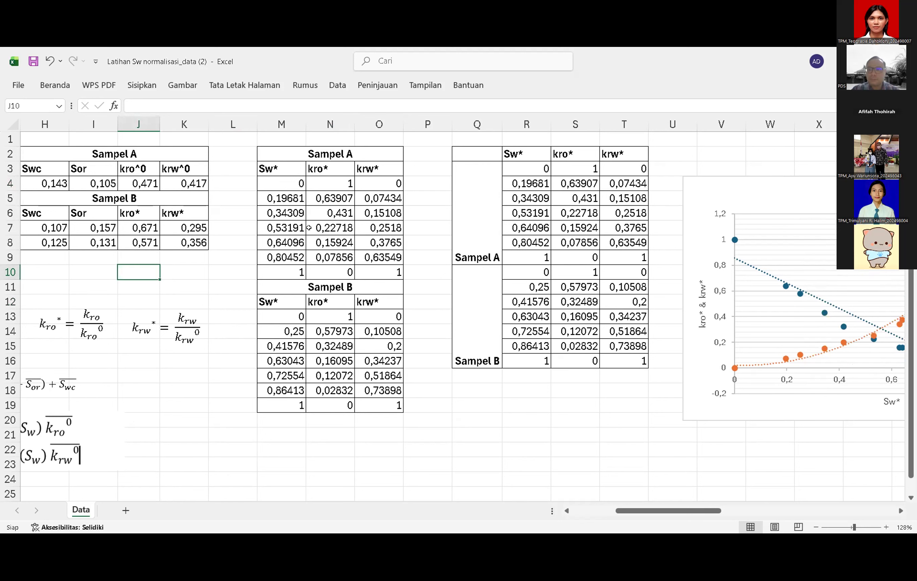
left_click(326, 181)
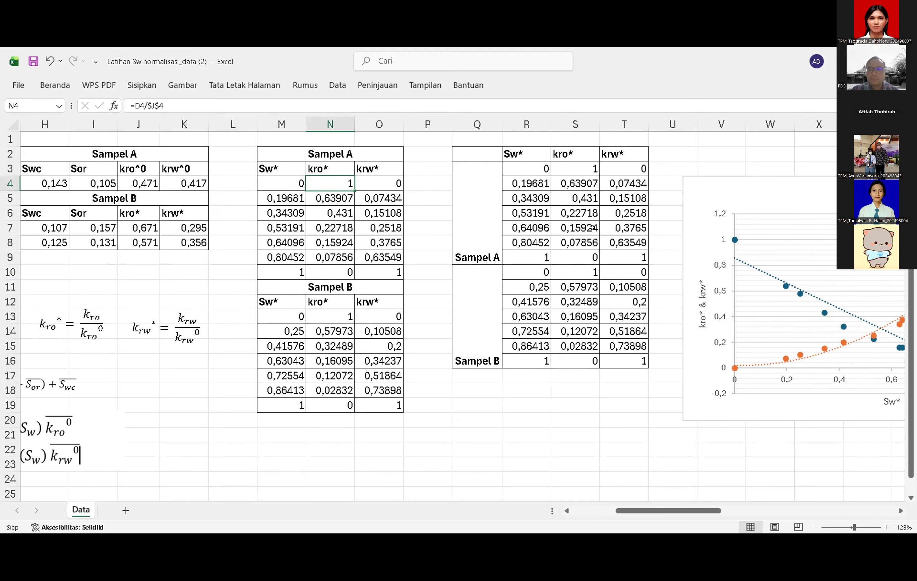
- Inspect the kro* data series in the scatter chart of kro* and krw* against Sw*
scroll(592, 227, "right", 5)
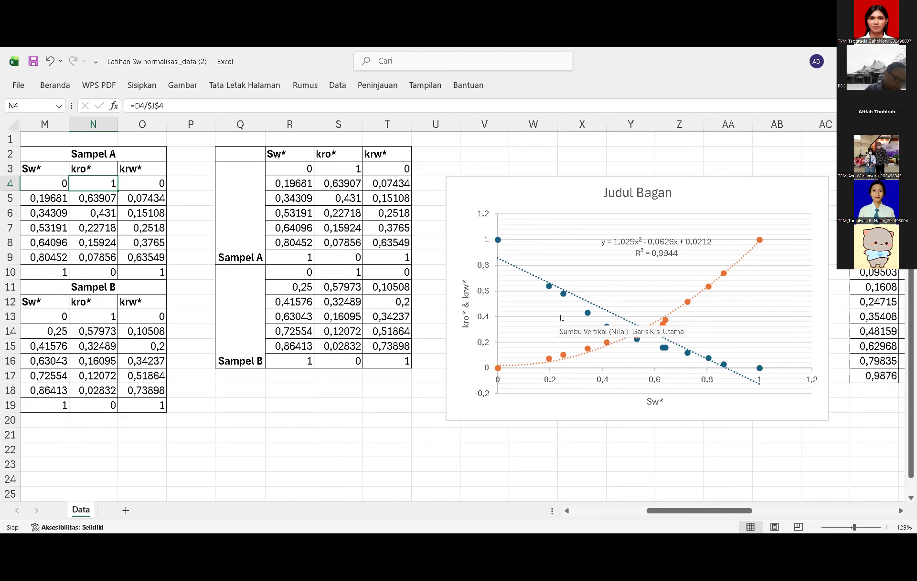
scroll(561, 318, "right", 2)
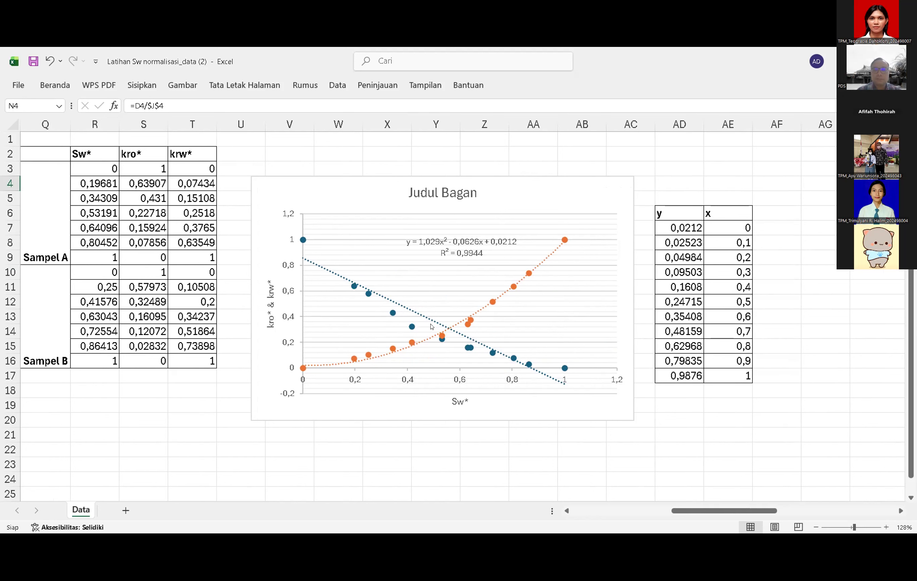
left_click(393, 312)
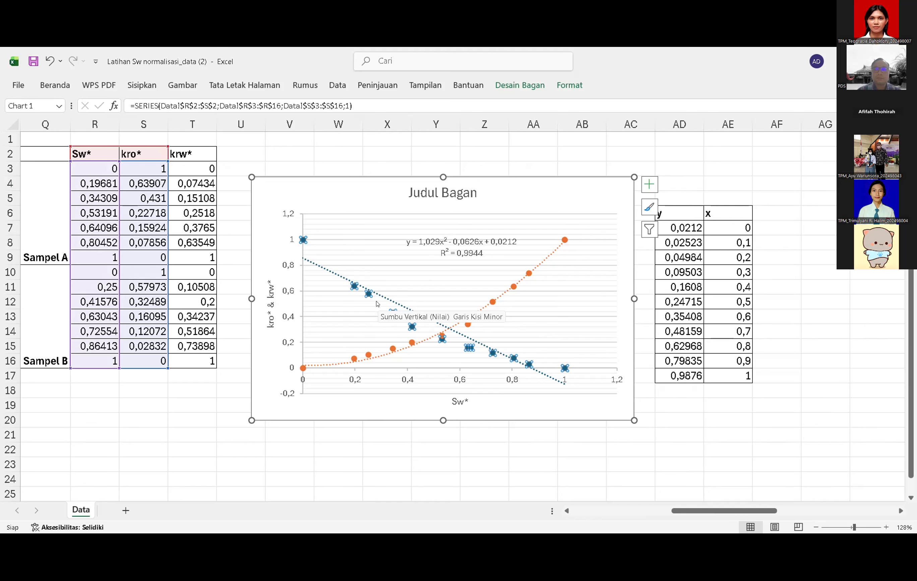
- Inspect the krw* data series and the straight kro* trendline in the scatter chart against Sw*
left_click(393, 349)
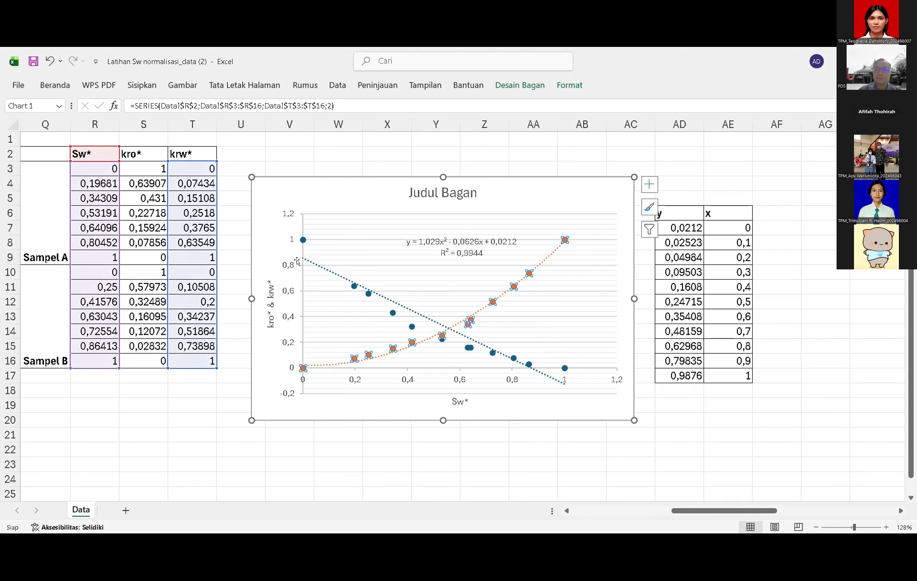
left_click(354, 288)
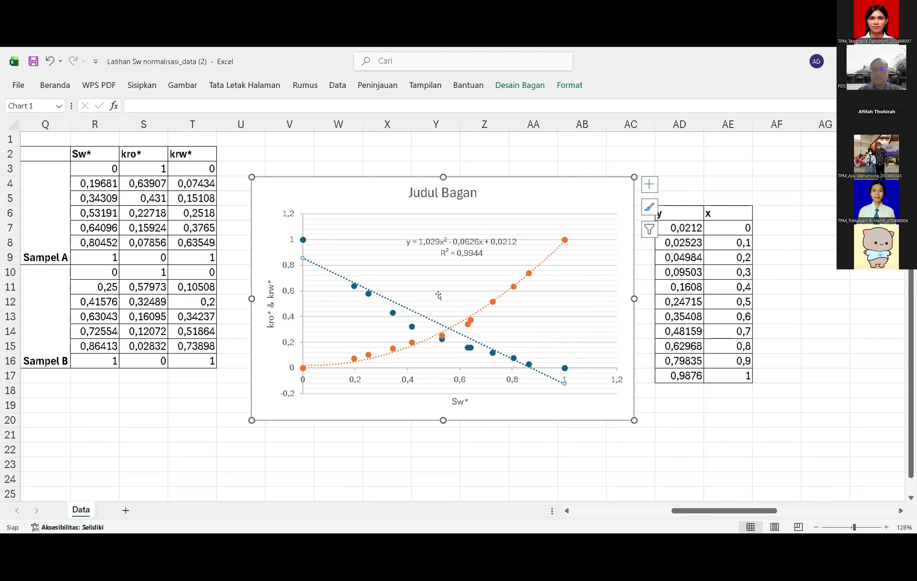
mouse_move(470, 321)
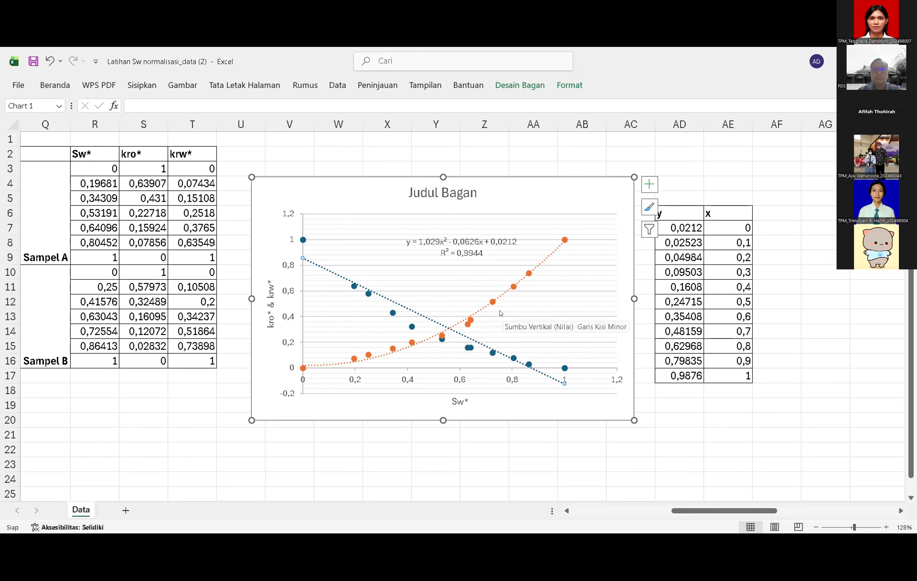
- Compare the polynomial trendline equation in the chart with the formula in AD7 and the x and y columns beside the chart
scroll(501, 314, "right", 3)
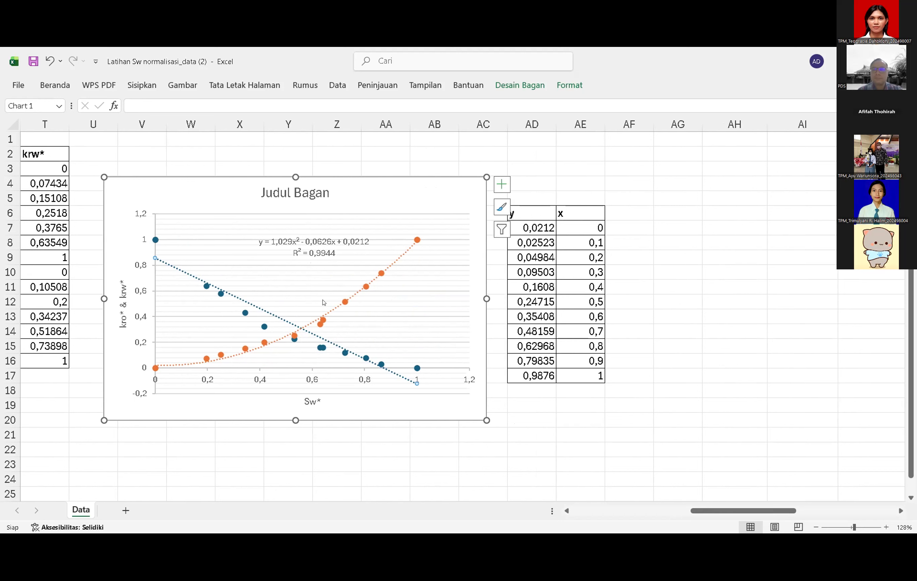
left_click(287, 243)
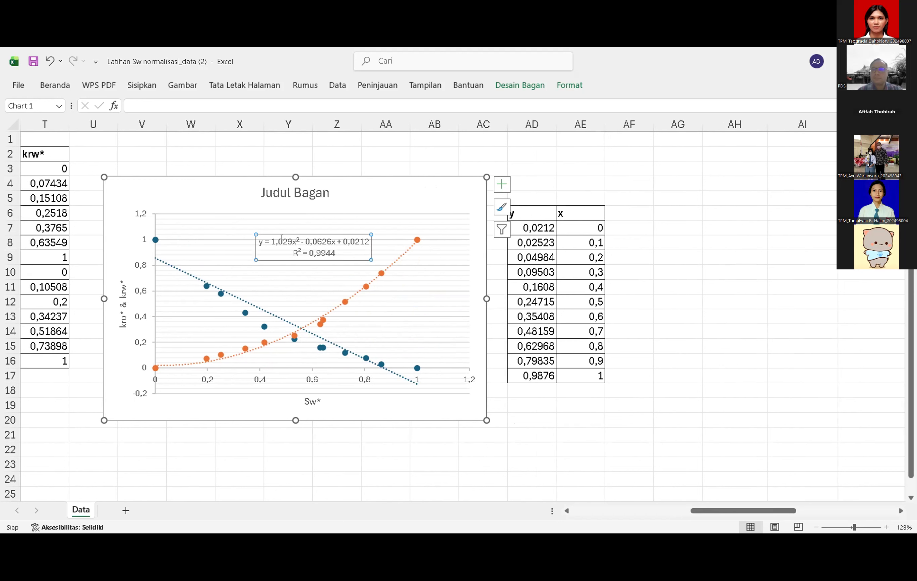
left_click(540, 228)
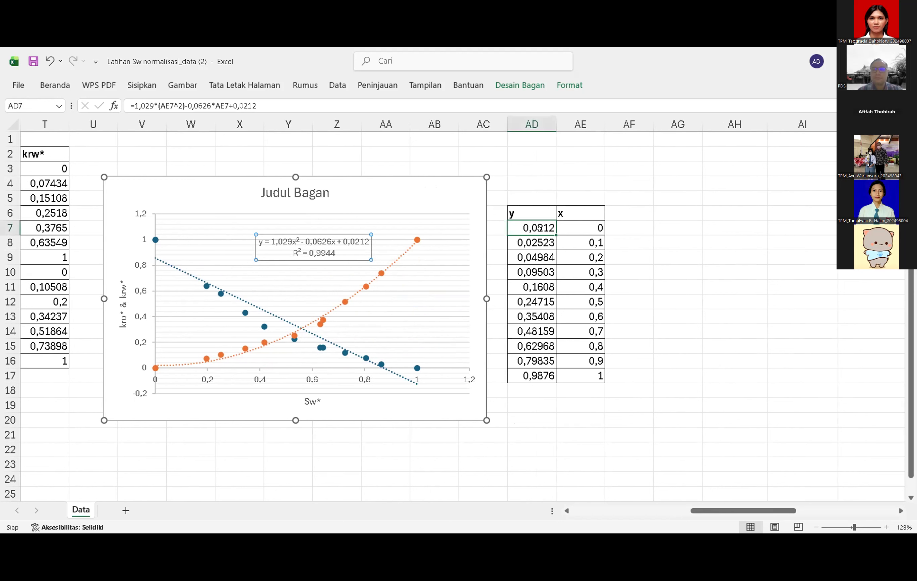
left_click(578, 226)
left_click(570, 213)
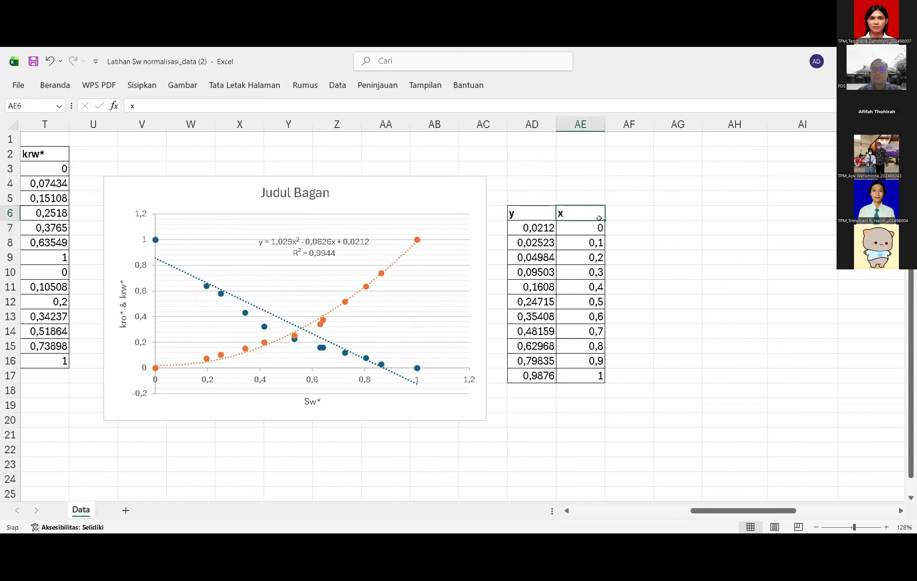
left_click(514, 212)
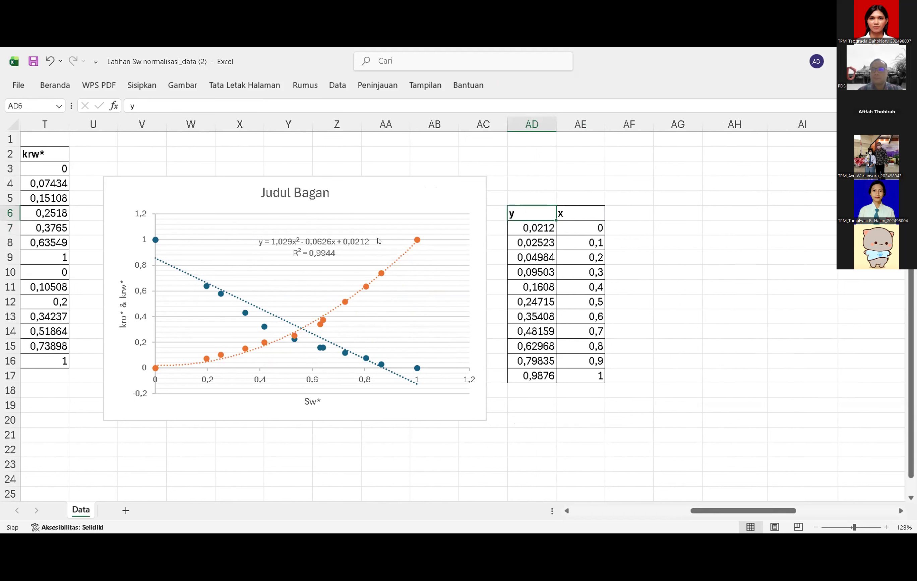
- Check the y formulas further down column AD, including AD10, against the trendline equation in the chart
left_click(298, 239)
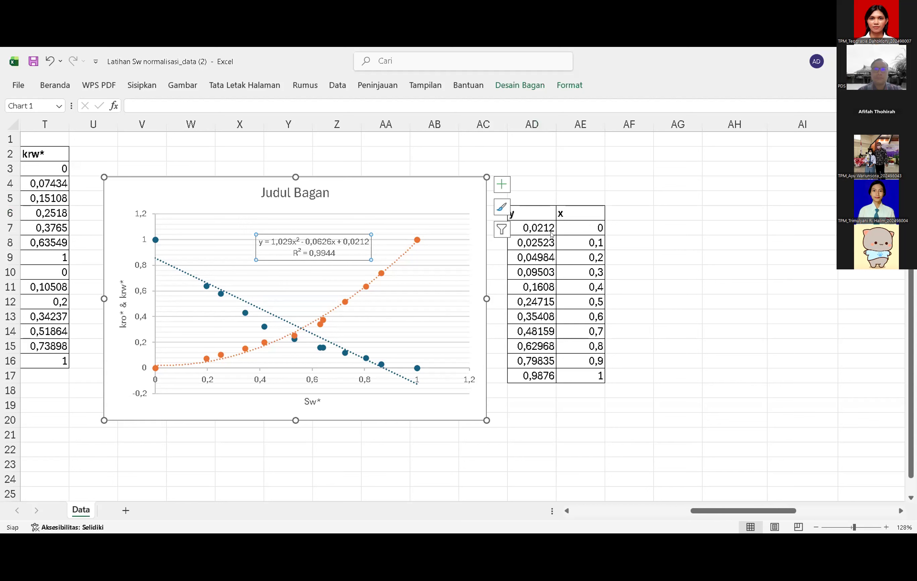
left_click(546, 234)
left_click(540, 251)
left_click(533, 273)
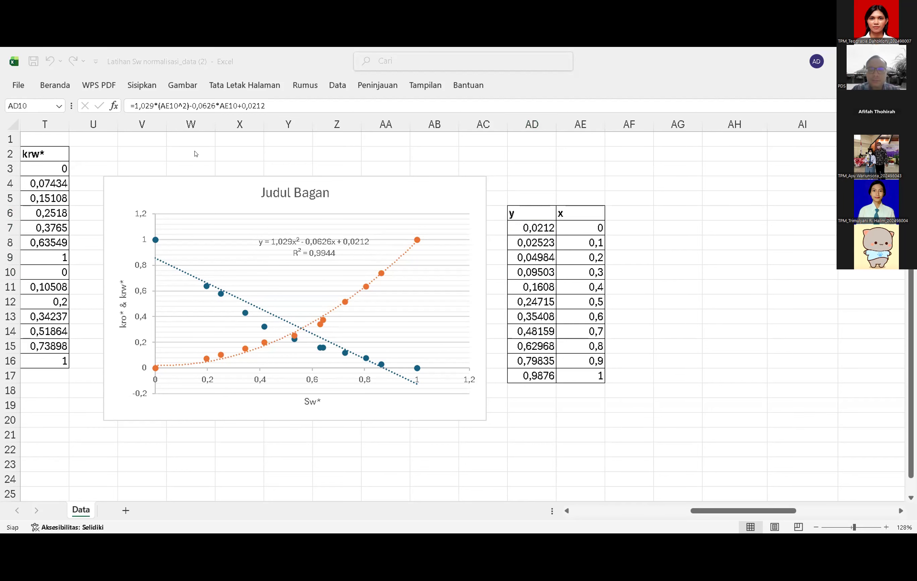
- Review the endpoint table, normalisation equations and combined Sampel A and B table alongside the chart and the y and x table
scroll(196, 154, "left", 2)
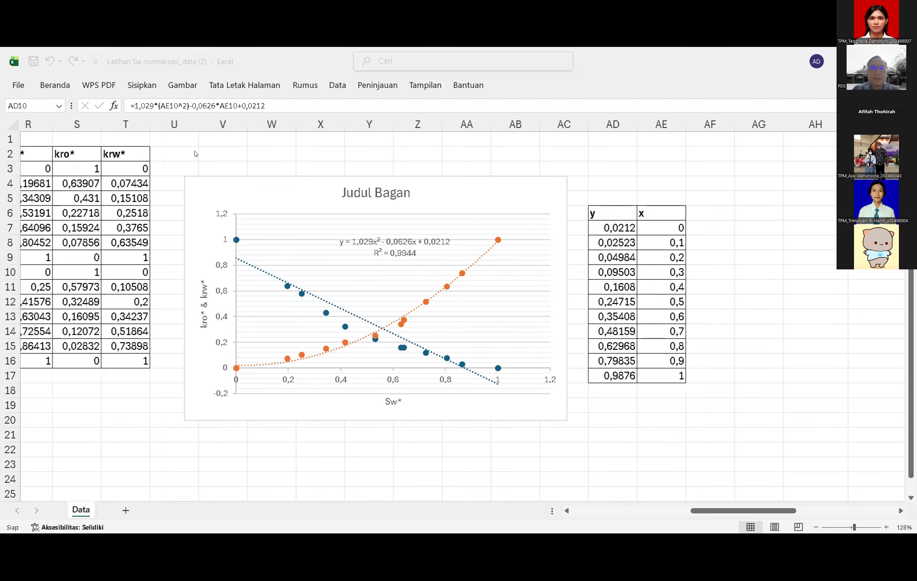
scroll(217, 206, "left", 10)
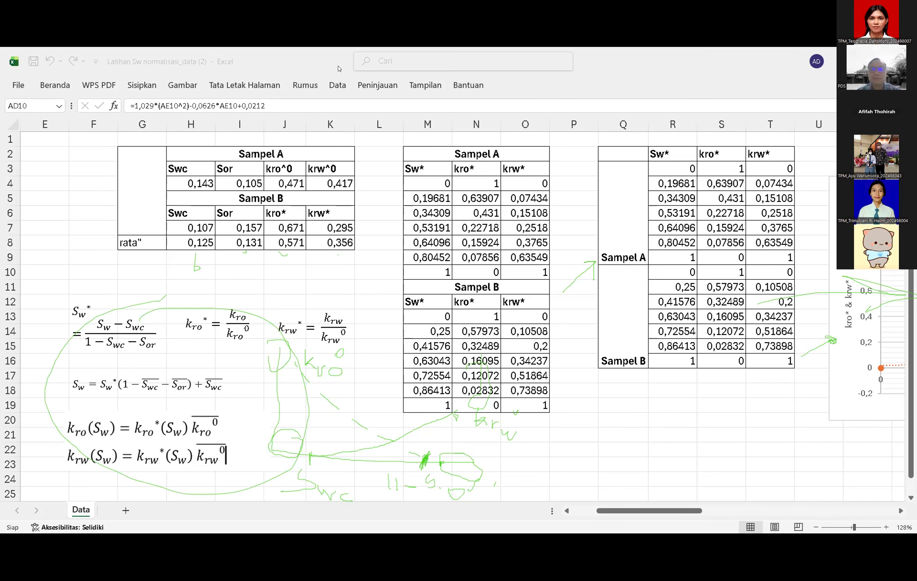
scroll(348, 181, "right", 10)
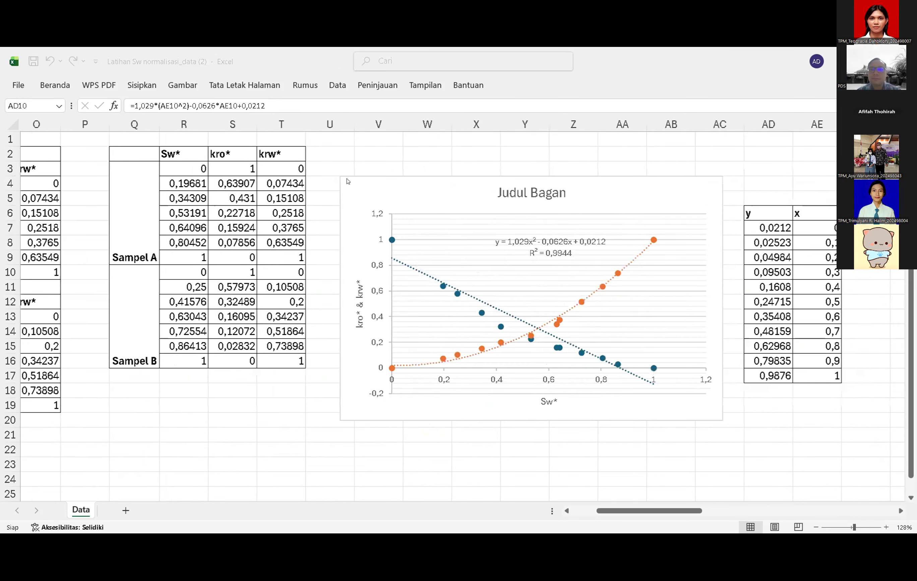
scroll(348, 181, "right", 2)
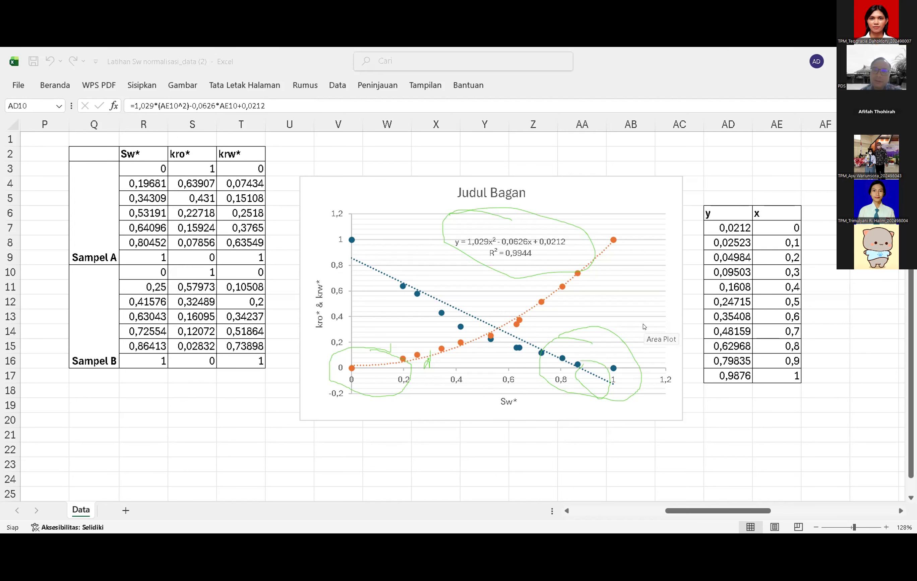
scroll(644, 327, "right", 3)
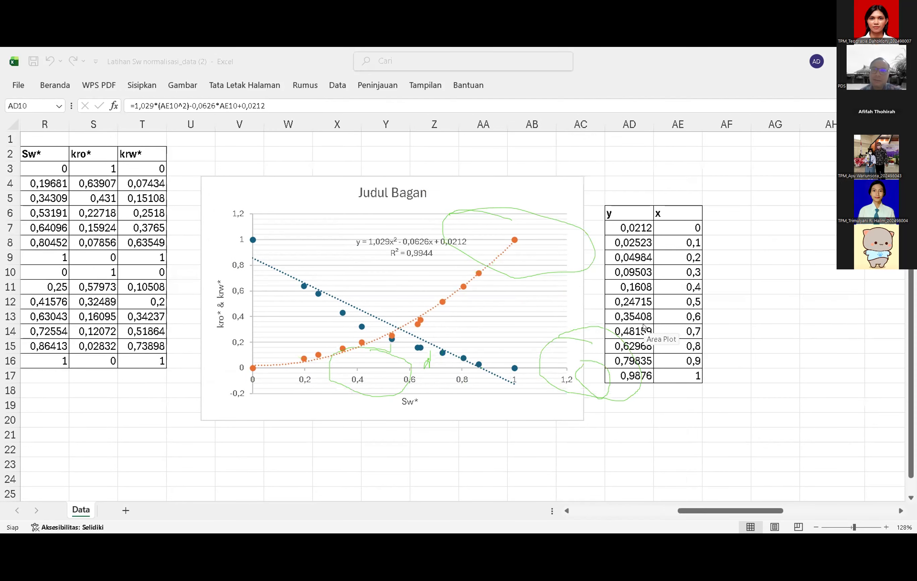
scroll(645, 327, "left", 3)
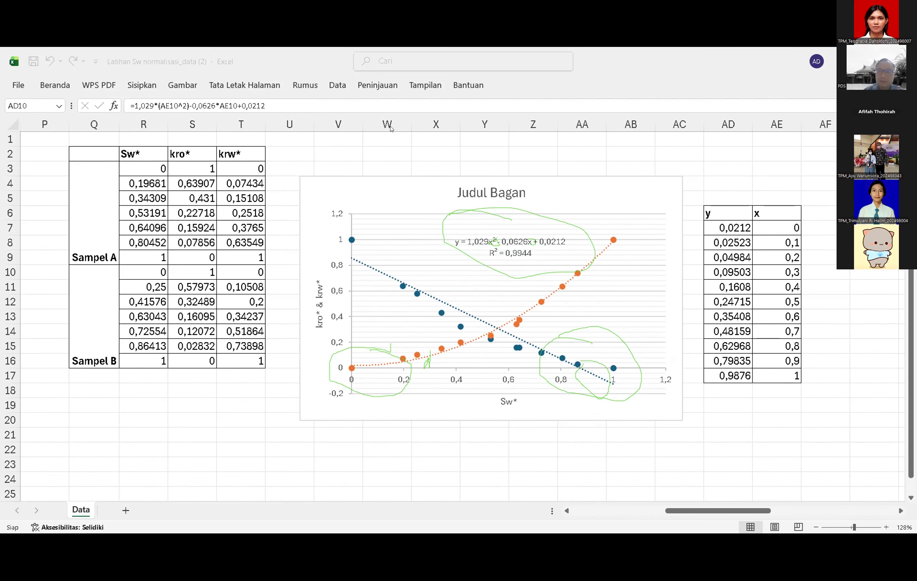
scroll(390, 128, "right", 3)
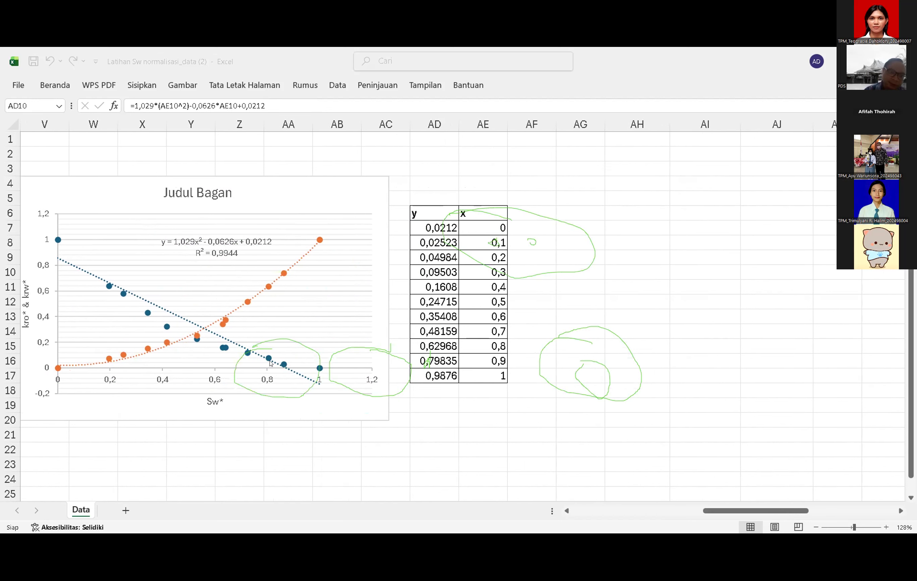
mouse_move(58, 372)
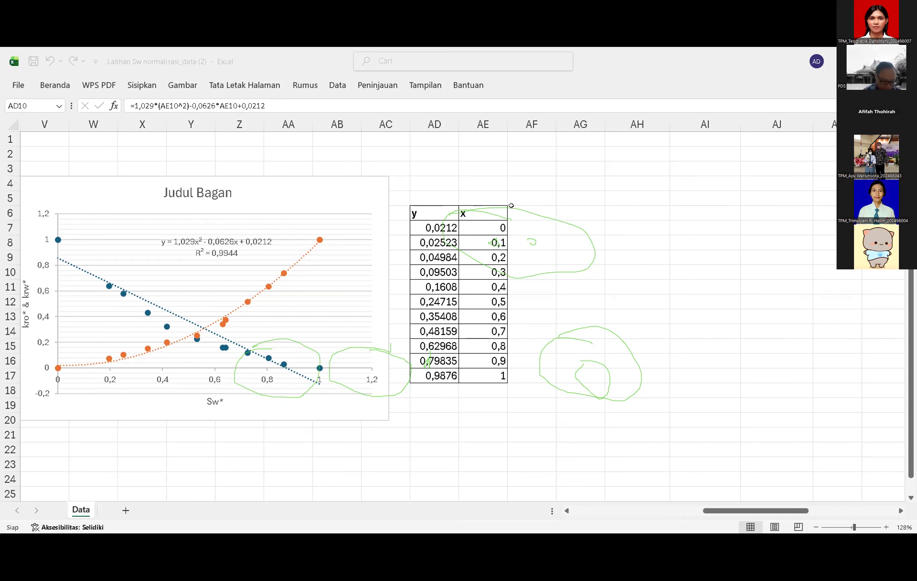
- Enter 0 in AG7 as the first value of a new column beside the y and x table
left_click(539, 210)
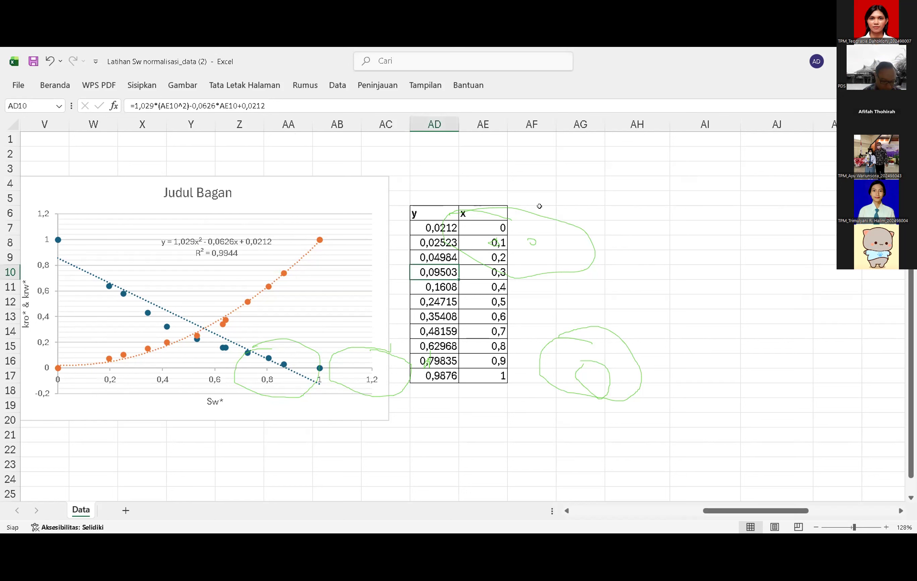
left_click(561, 211)
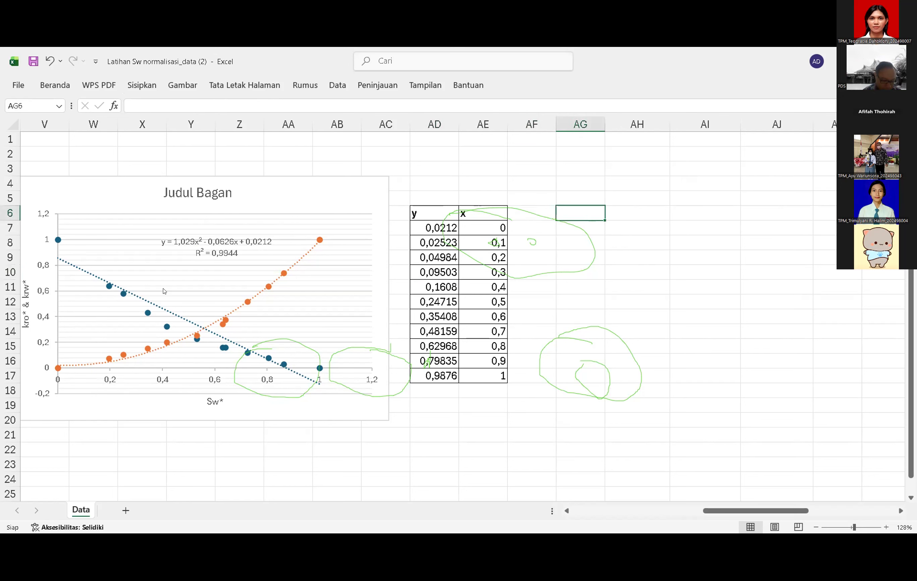
left_click(568, 229)
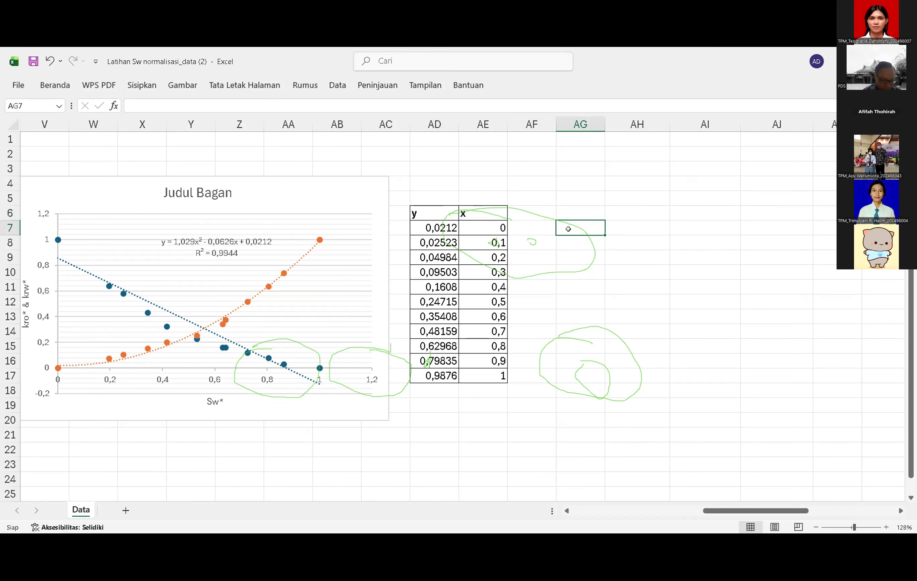
type("0")
key("Return")
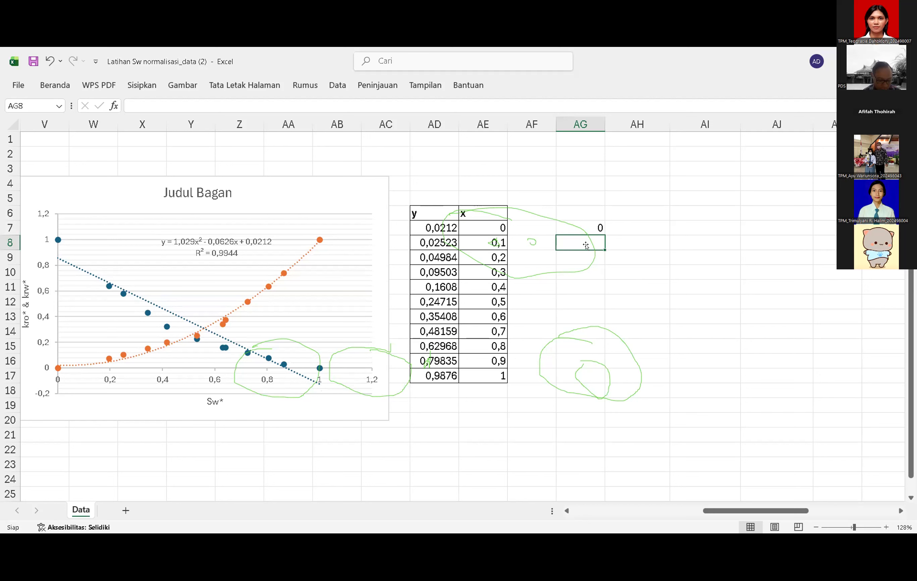
left_click(587, 230)
key("Return")
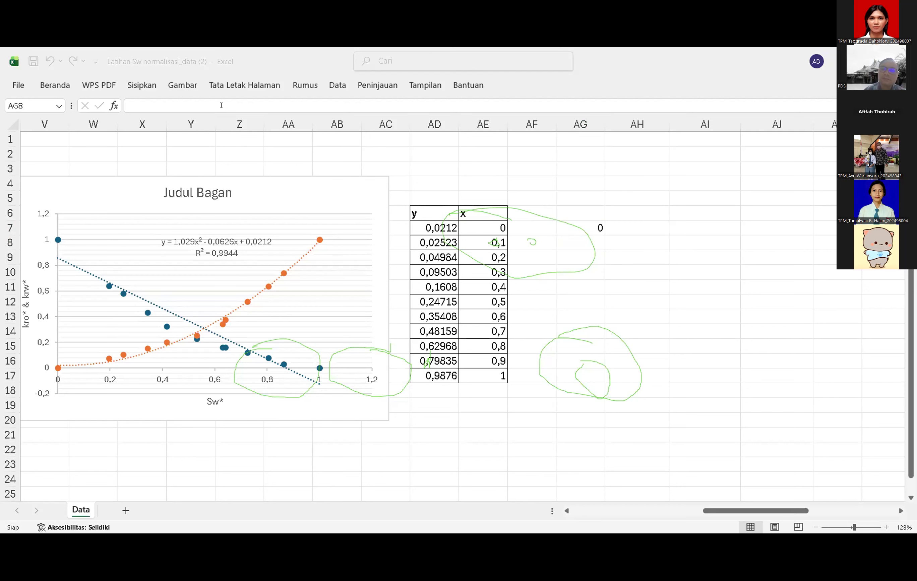
left_click(591, 222)
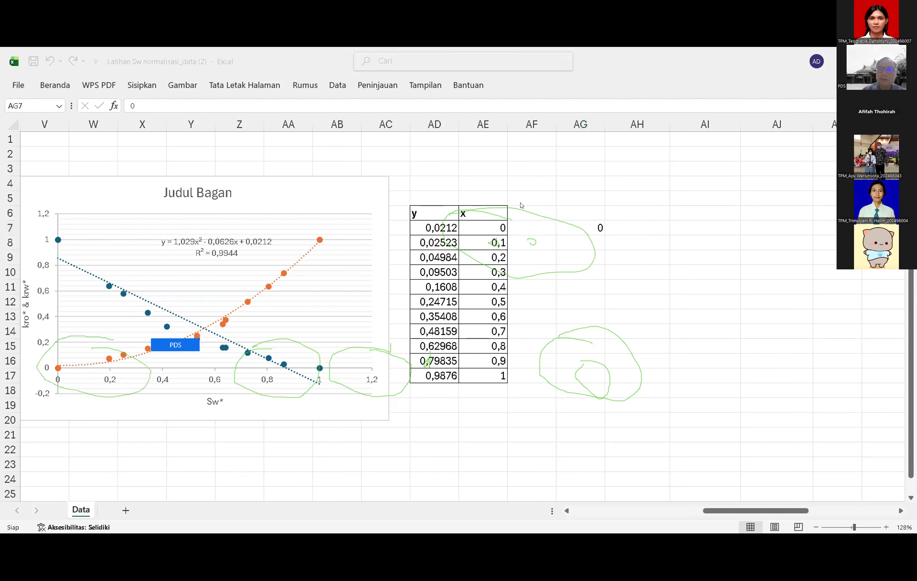
left_click(562, 237)
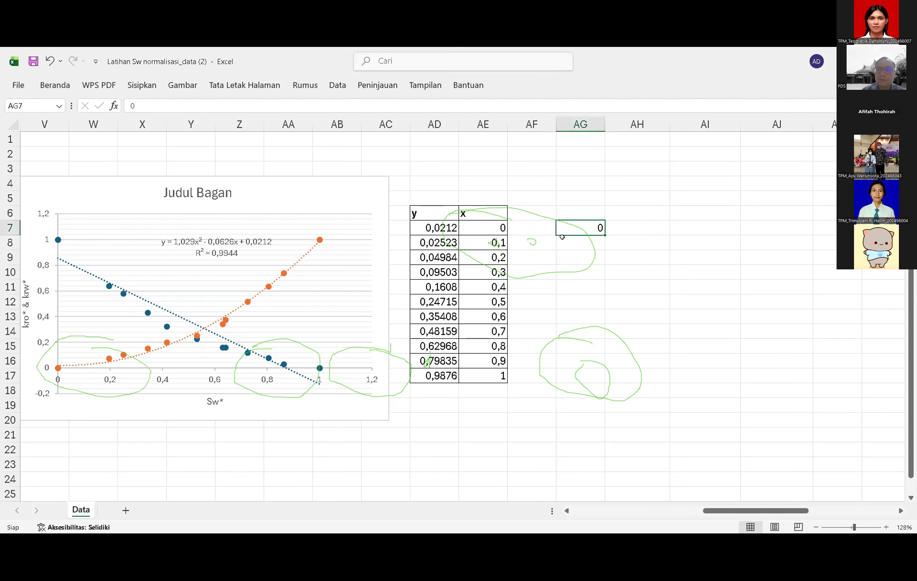
left_click(561, 238)
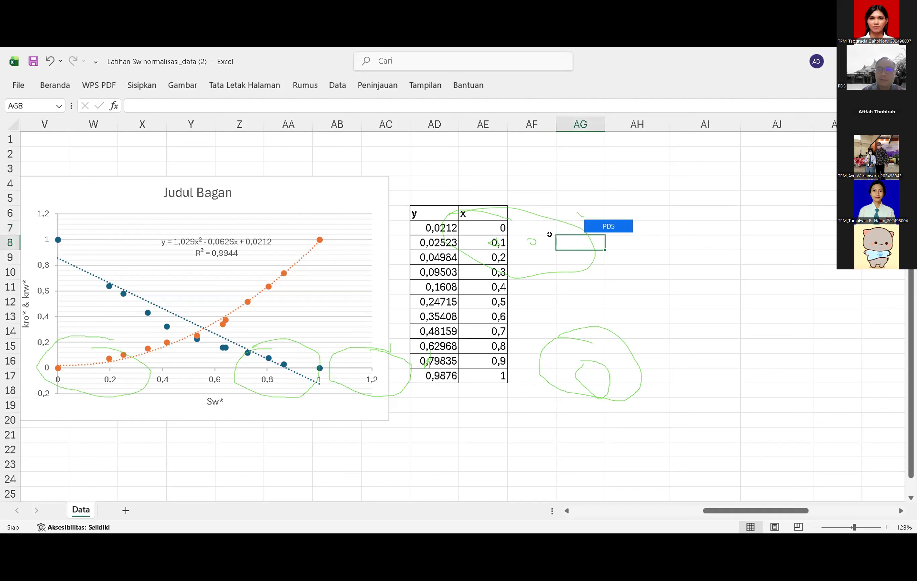
- Label the new columns X in AG6 and Y in AH6
left_click(568, 214)
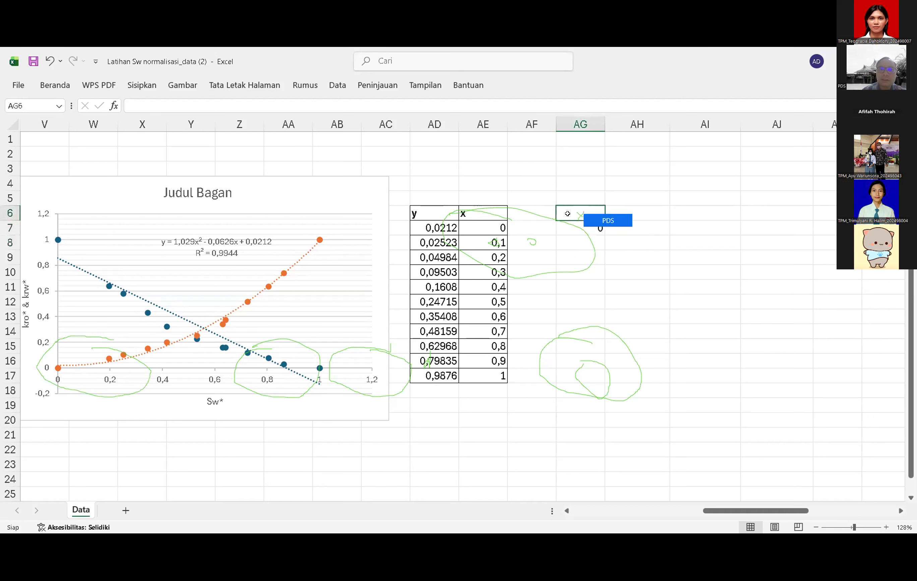
type("X")
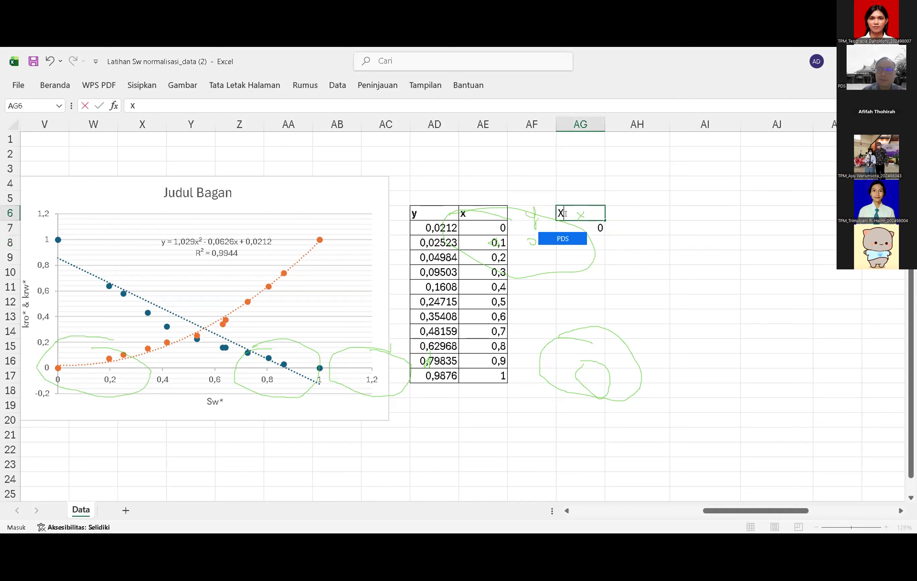
key("Return")
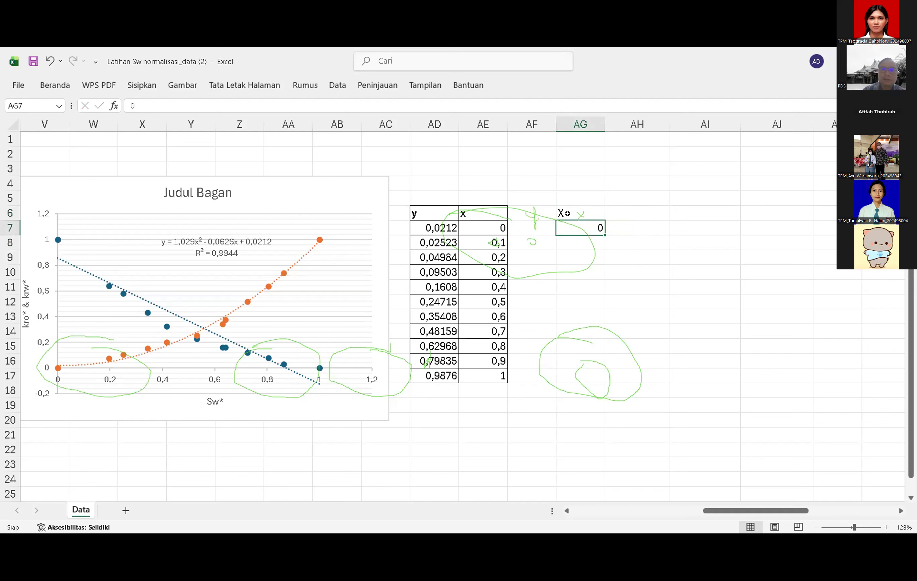
key("Return")
key("Right")
key("Right")
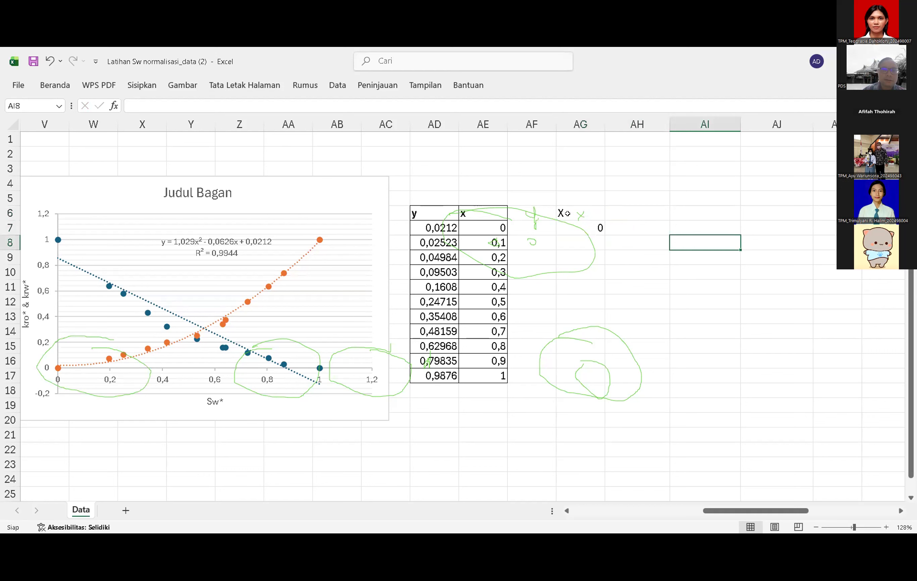
key("Left")
key("Up")
key("Up")
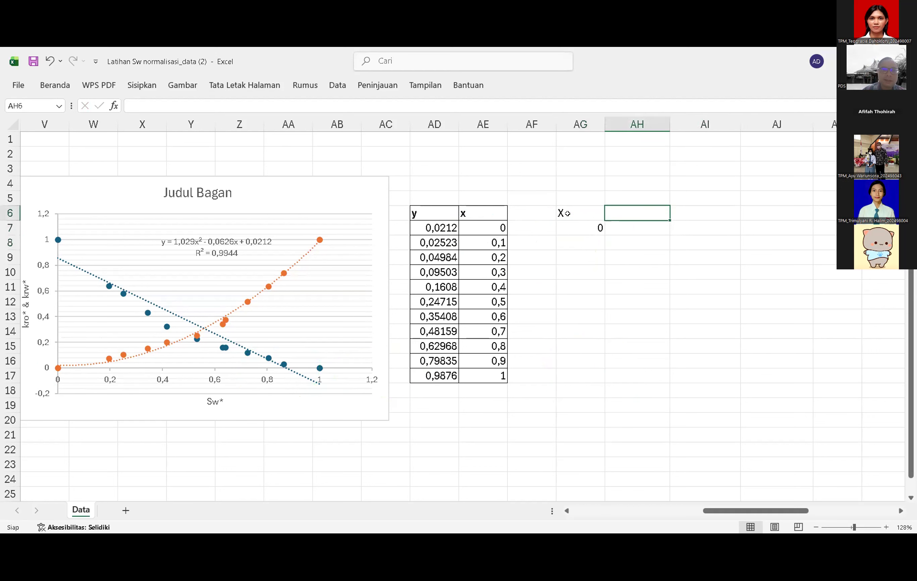
type("Y")
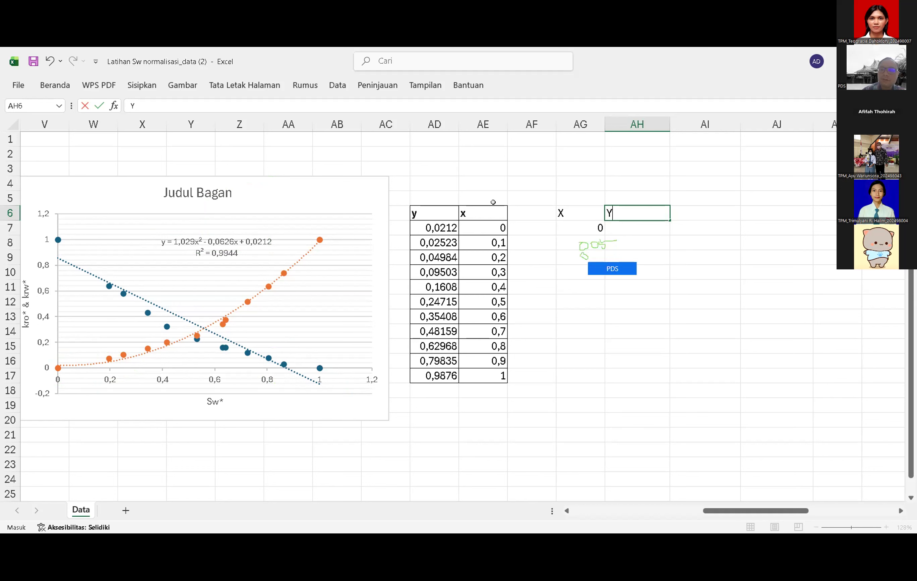
key("Return")
- Continue the X column with 0,05 in AG8 and 0,1 in AG9
key("Left")
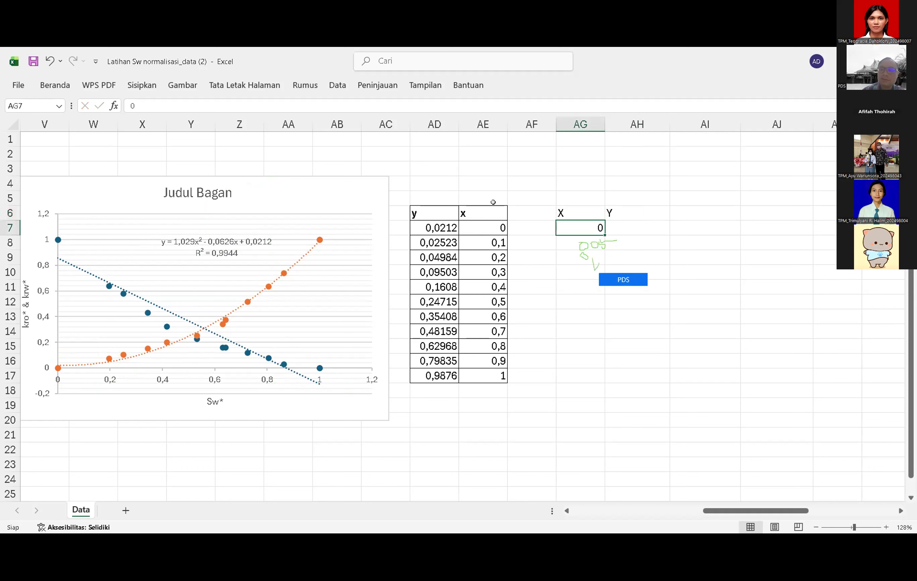
key("Down")
type("0")
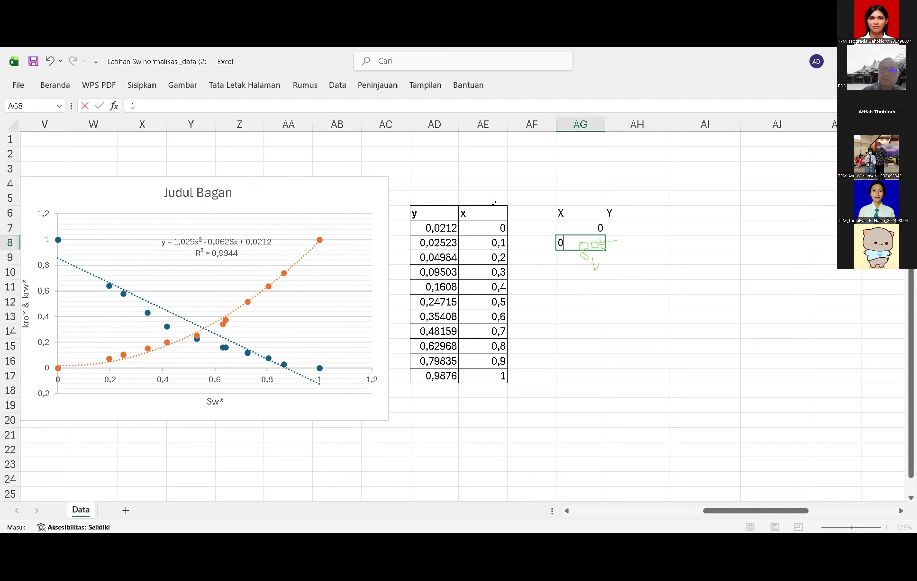
type(",05")
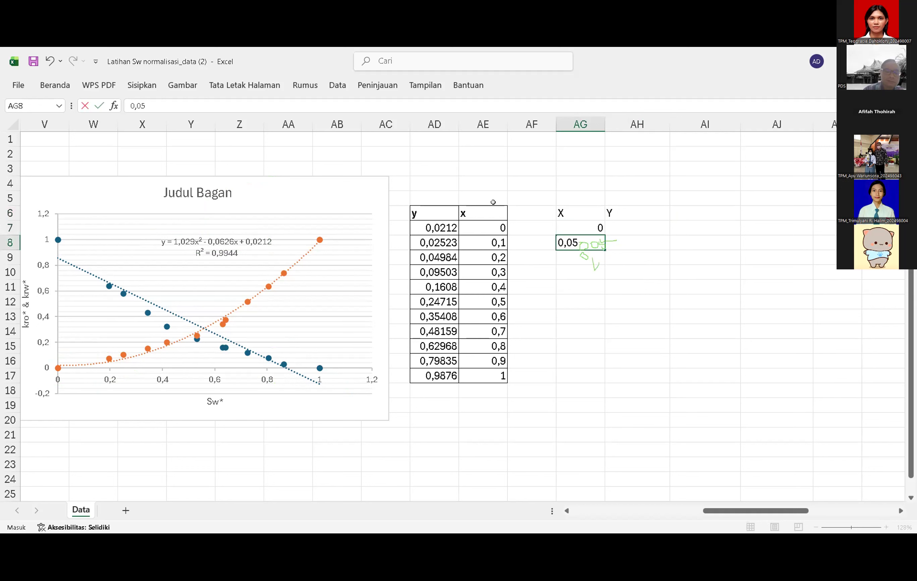
key("Return")
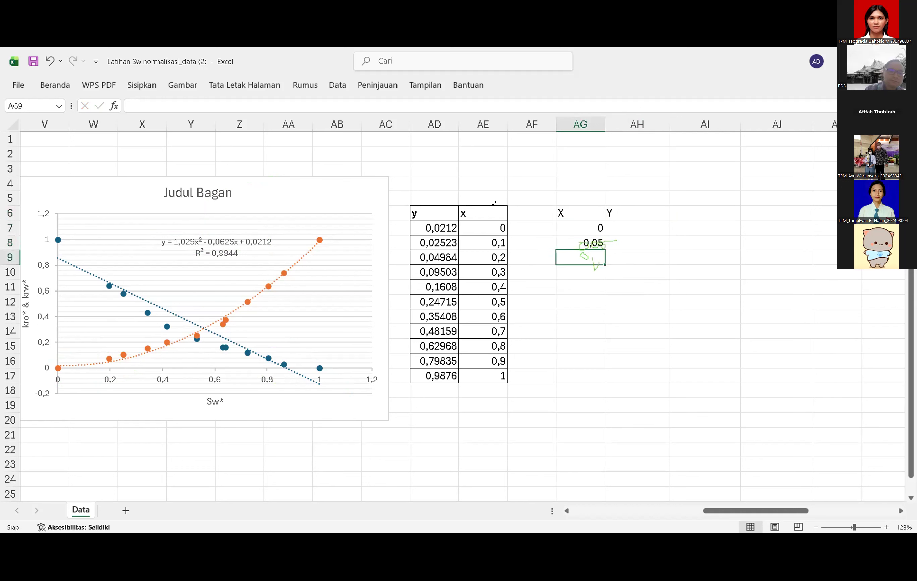
type("0,1")
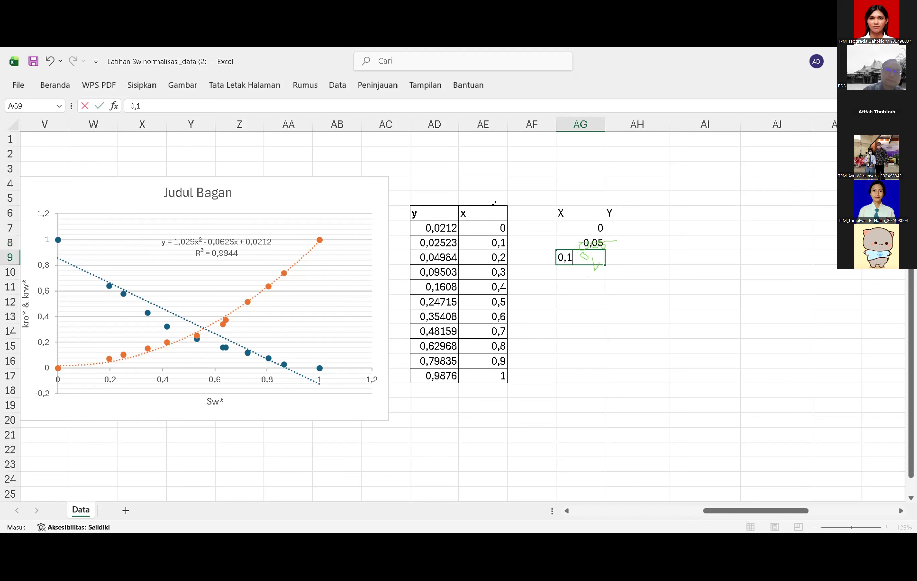
key("Return")
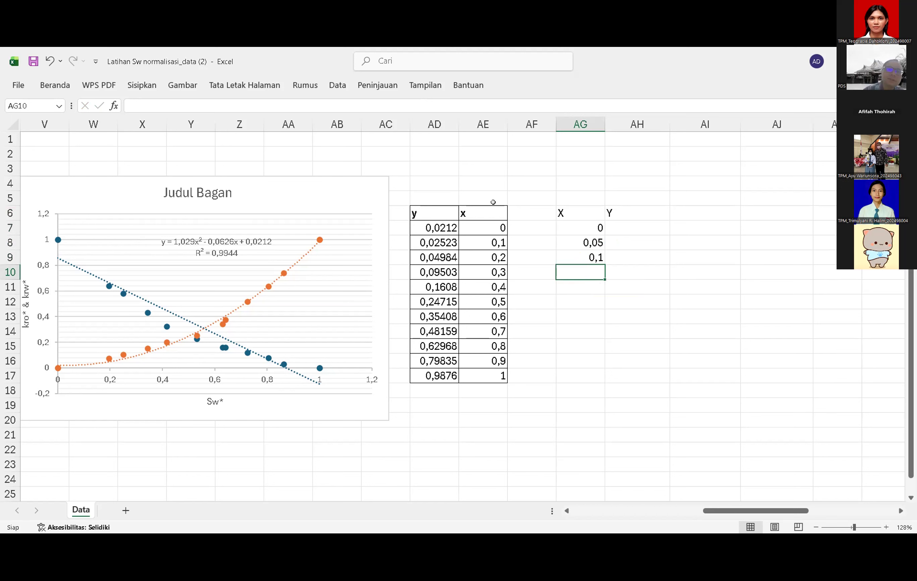
key("BackSpace")
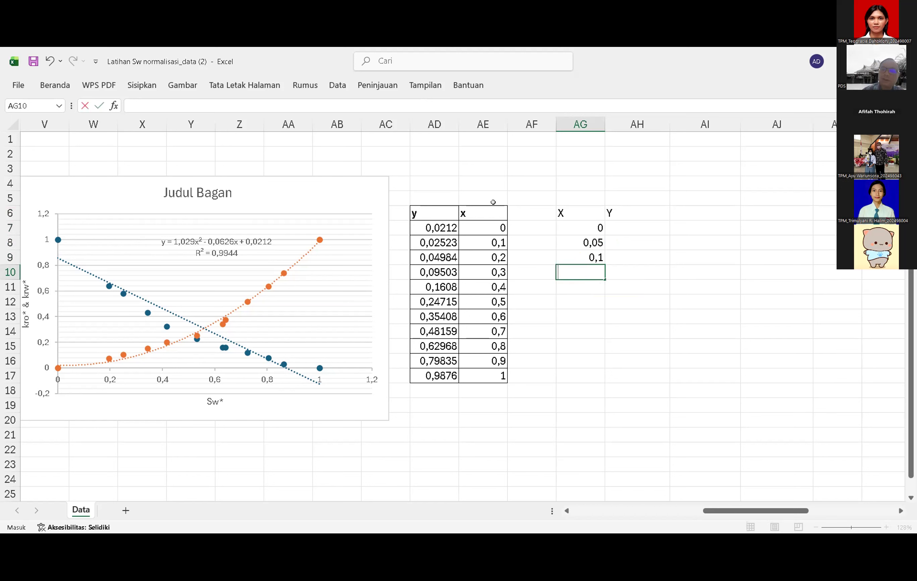
left_click(595, 256)
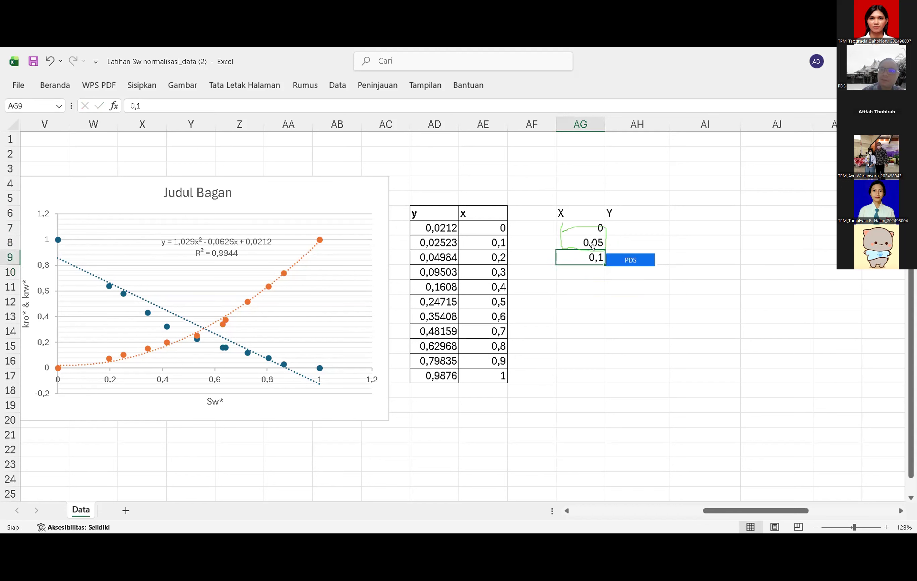
left_click(592, 246)
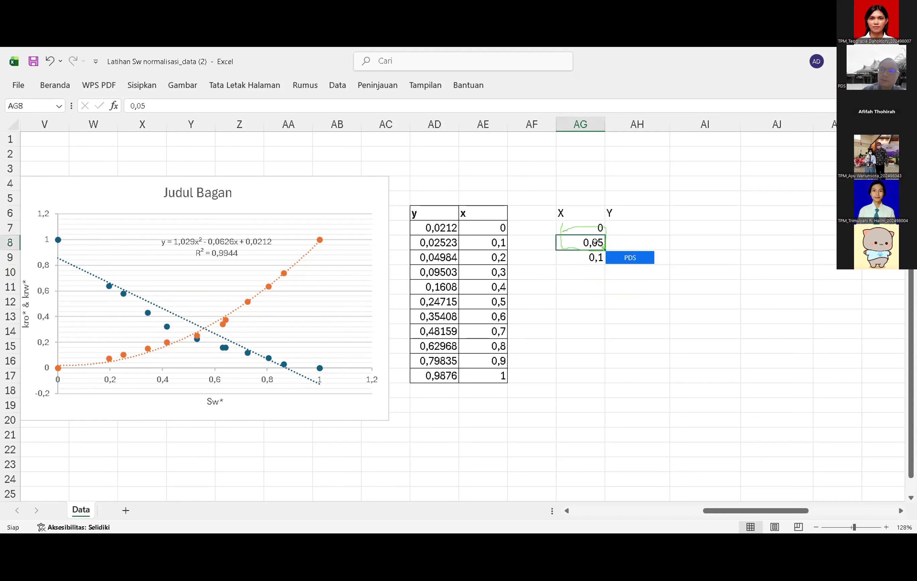
left_click_drag(603, 248, 604, 257)
left_click_drag(607, 379, 608, 351)
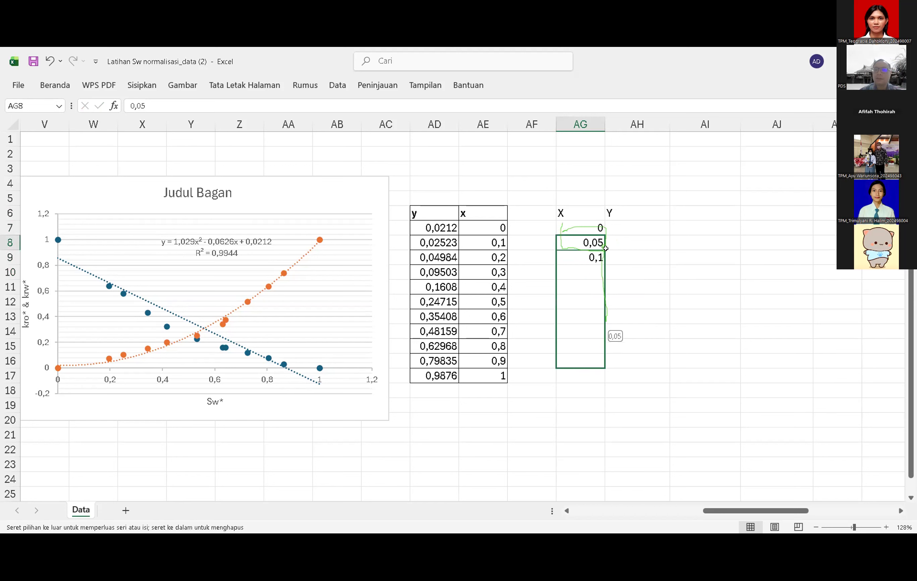
left_click_drag(606, 248, 604, 249)
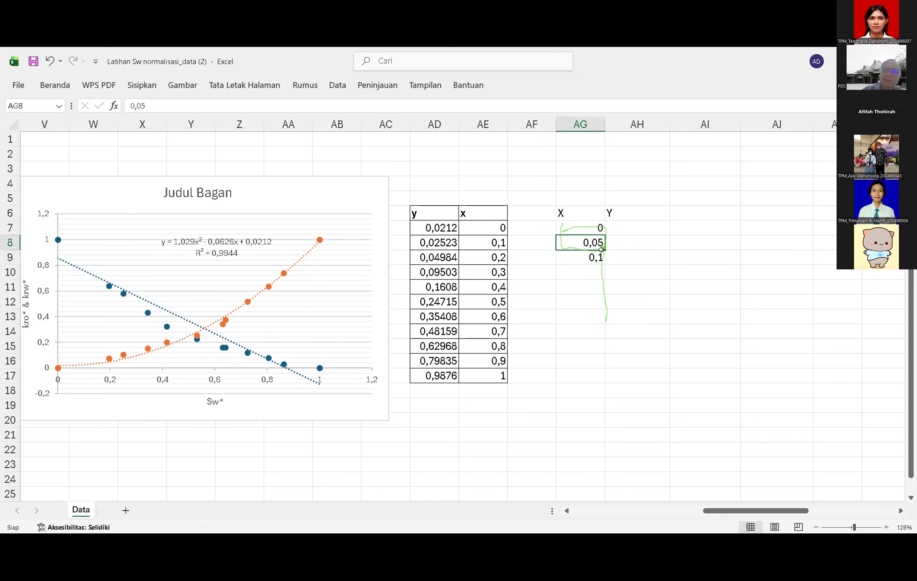
- Try to extend the X column downward from the single 0 in AG7, undoing each fill
left_click(594, 229)
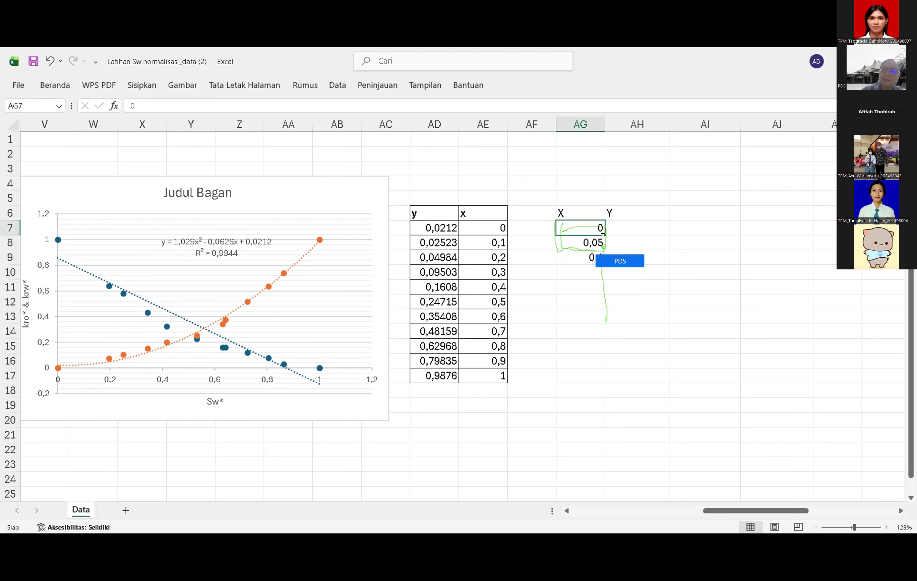
left_click_drag(602, 233, 604, 246)
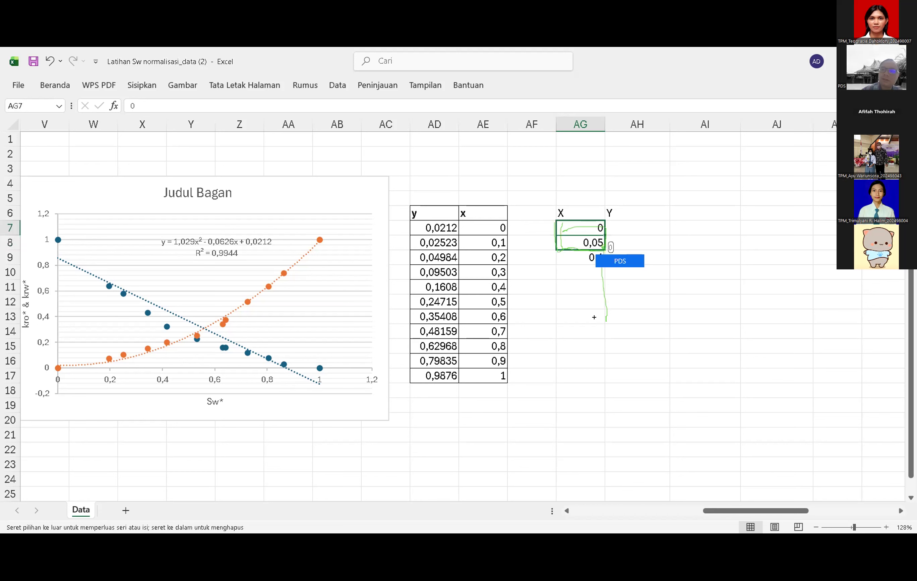
left_click_drag(593, 366, 595, 356)
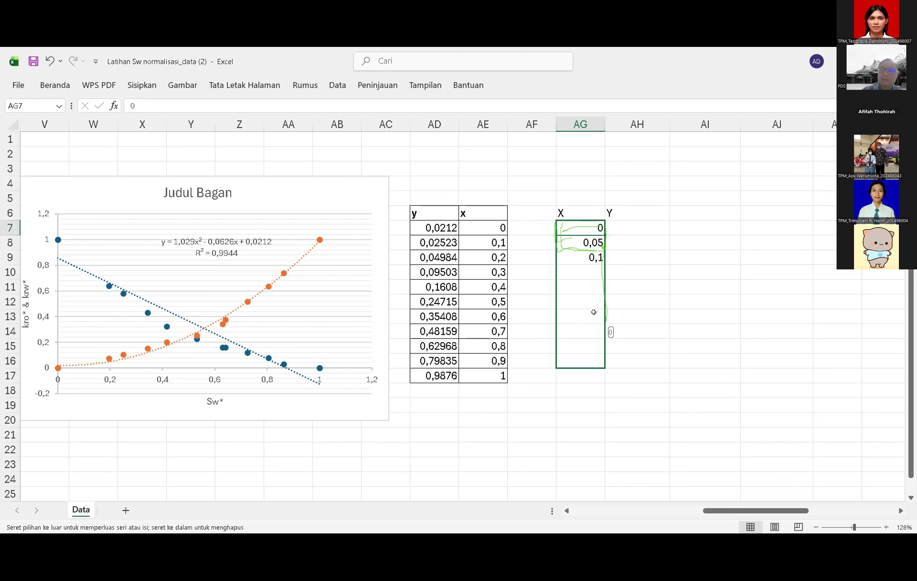
left_click_drag(594, 313, 594, 306)
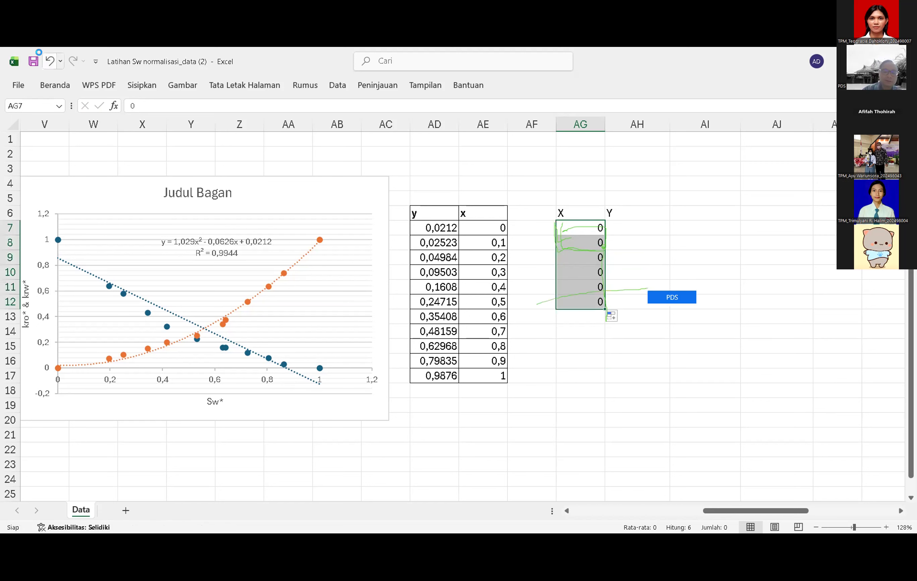
key("ctrl+z")
left_click_drag(603, 232, 601, 325)
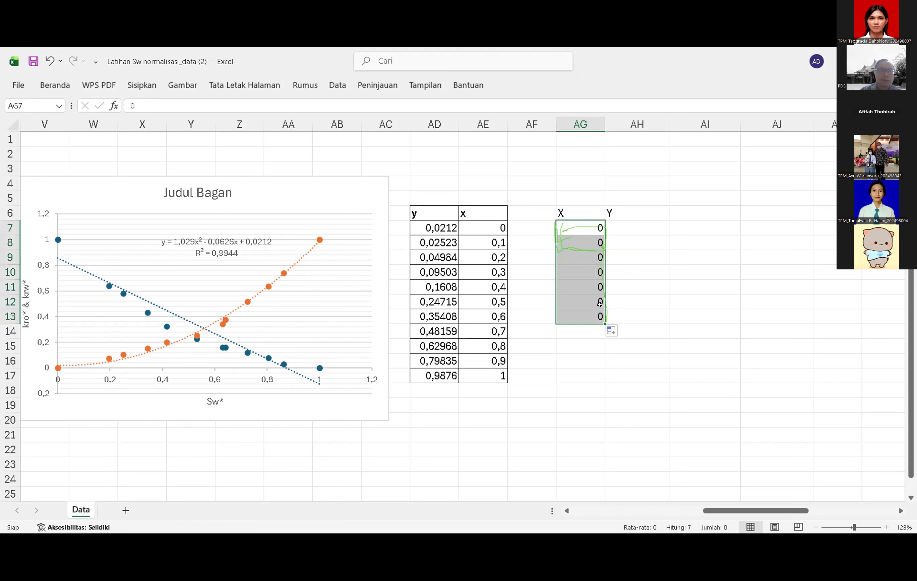
left_click(49, 61)
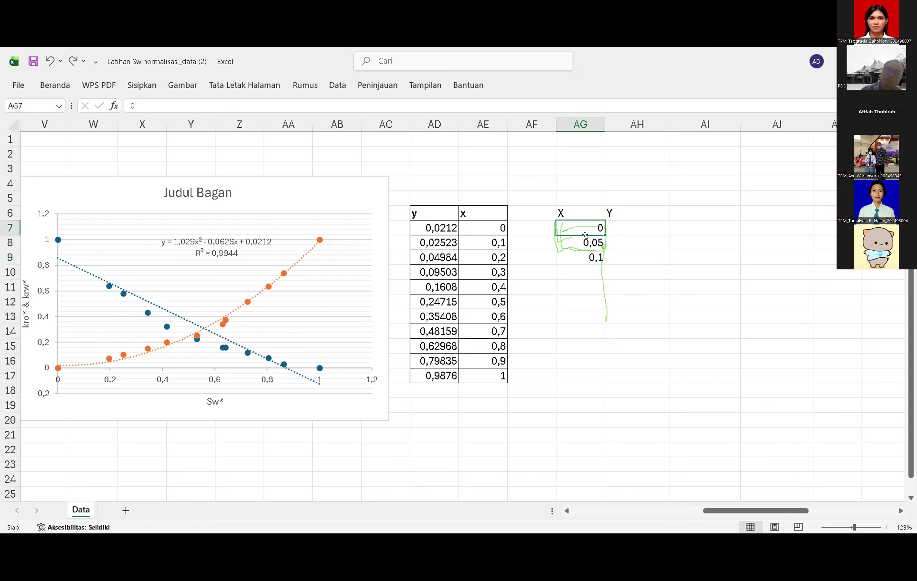
- Extend the X series from AG7:AG8 down to AG13 in increments of 0,05, ending at 0,3
mouse_move(603, 233)
left_mouse_down()
mouse_move(604, 244)
mouse_move(602, 234)
left_mouse_up()
left_click(593, 241)
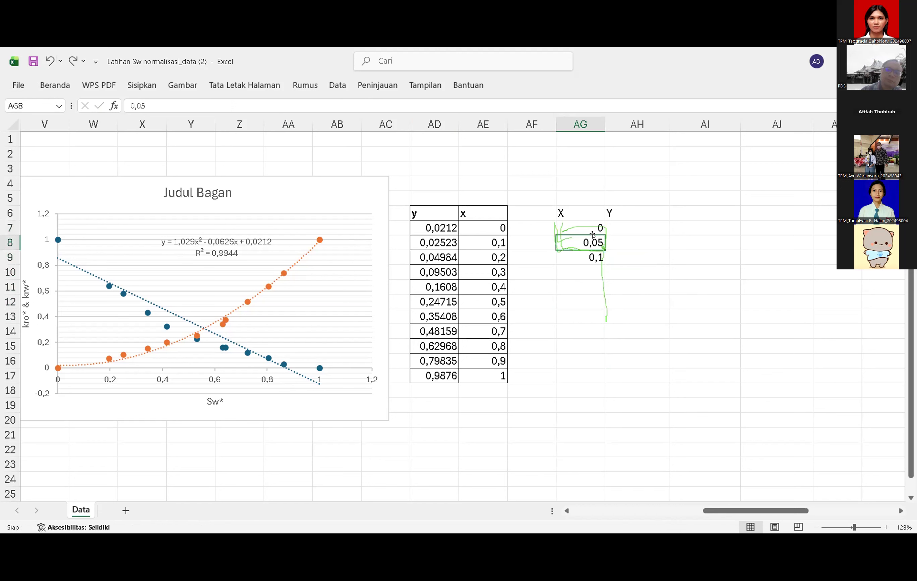
left_click(593, 228)
mouse_move(605, 235)
left_mouse_down()
mouse_move(606, 242)
mouse_move(598, 233)
left_mouse_up()
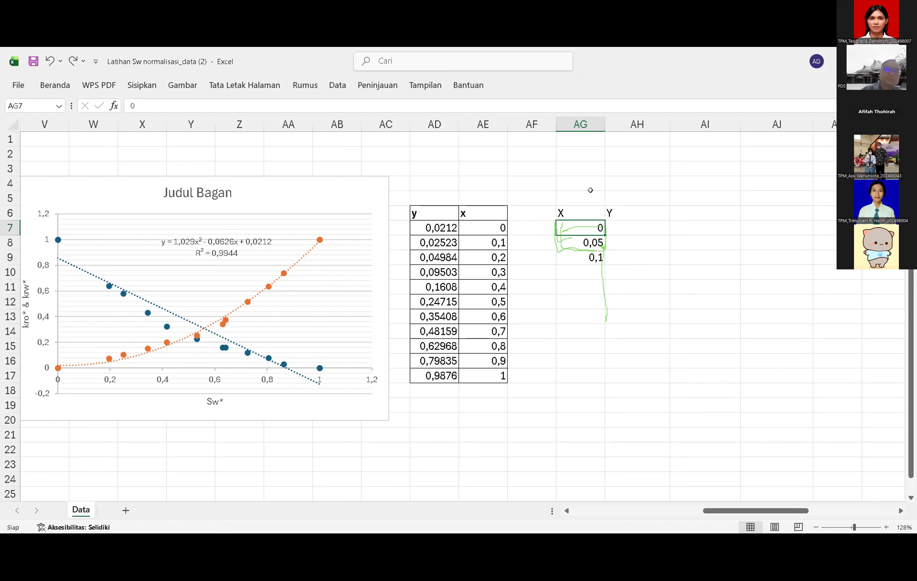
key("shift+Down")
key("shift+Down")
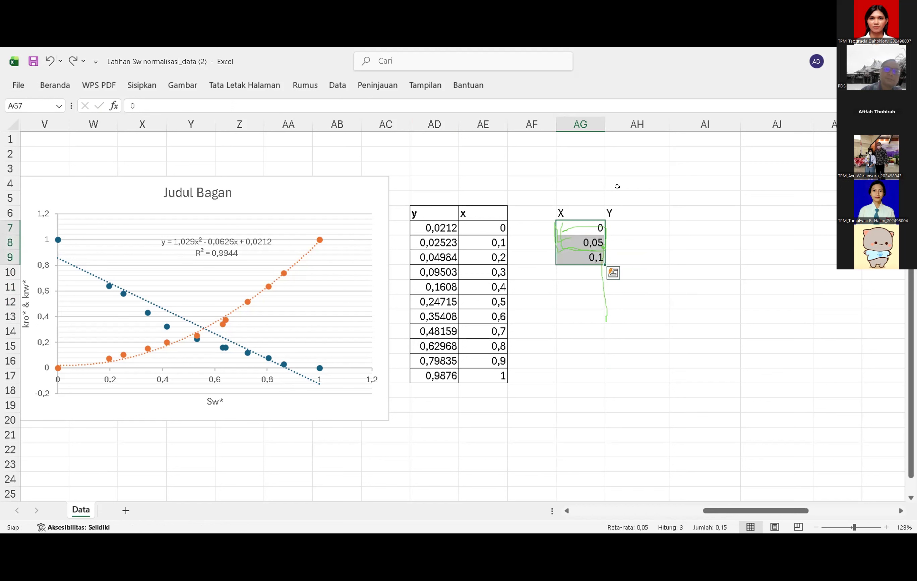
left_click_drag(602, 265, 603, 245)
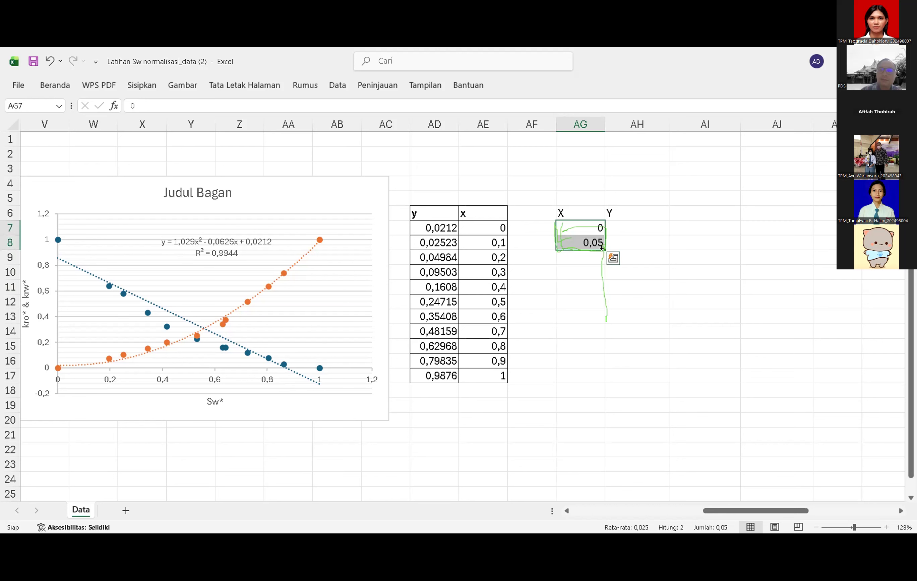
left_click(604, 245)
left_click_drag(603, 244, 603, 267)
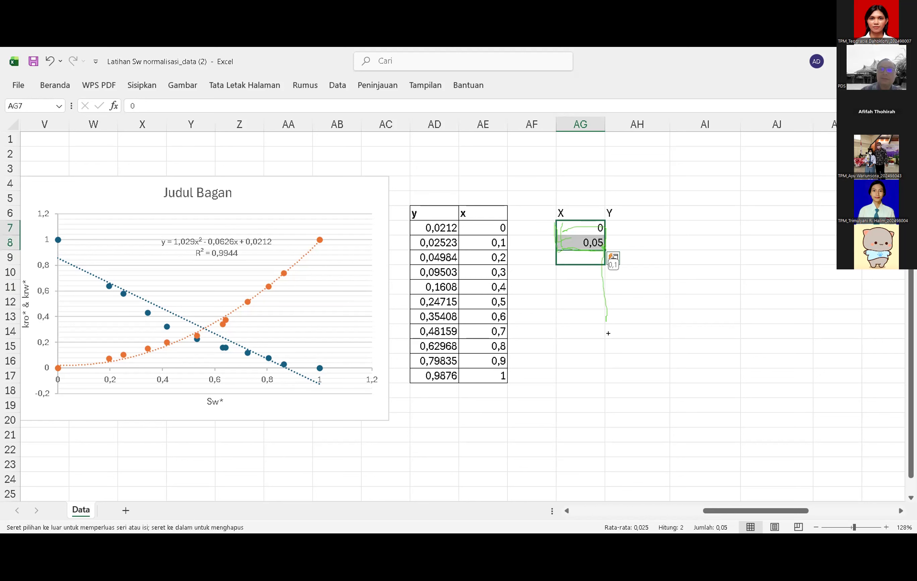
left_click_drag(608, 319, 607, 321)
left_click(622, 268)
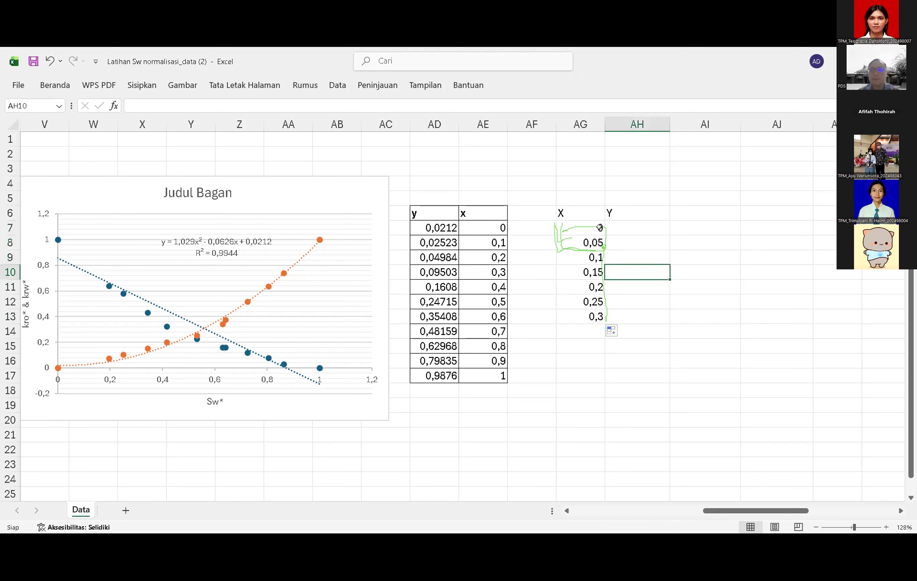
- Copy the text of the trendline formula in AD7, =1,029*(AE7^2)-0,0626*AE7+0,0212, leaving that cell's formula intact
left_click(609, 222)
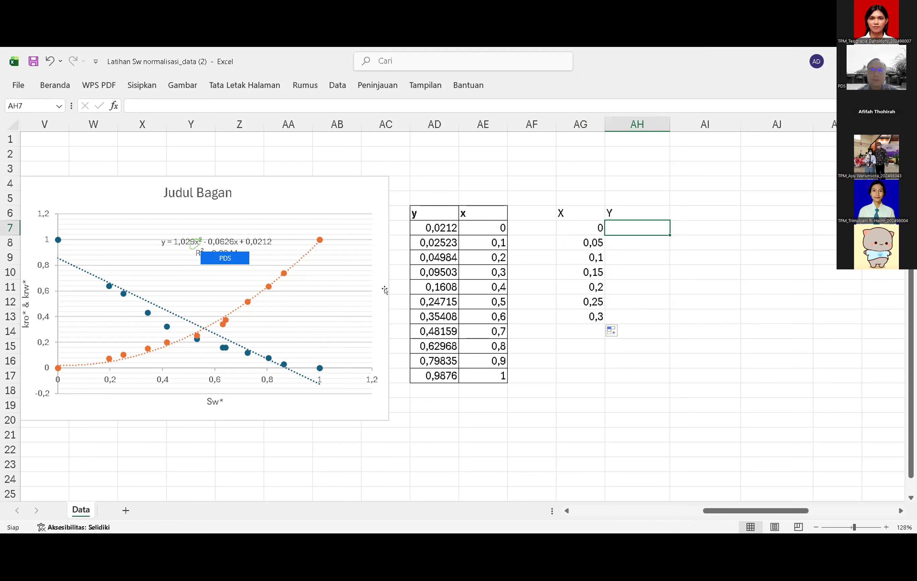
left_click(479, 227)
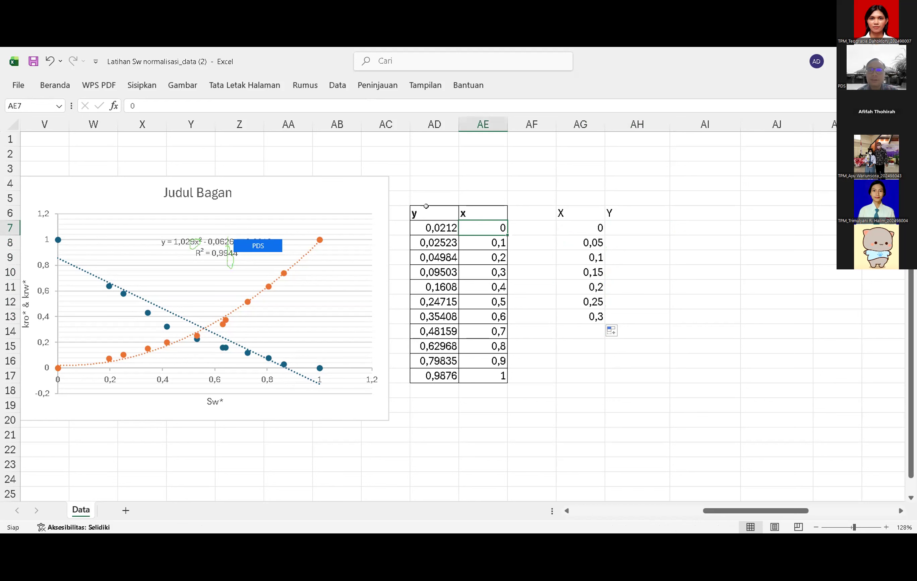
left_click(426, 226)
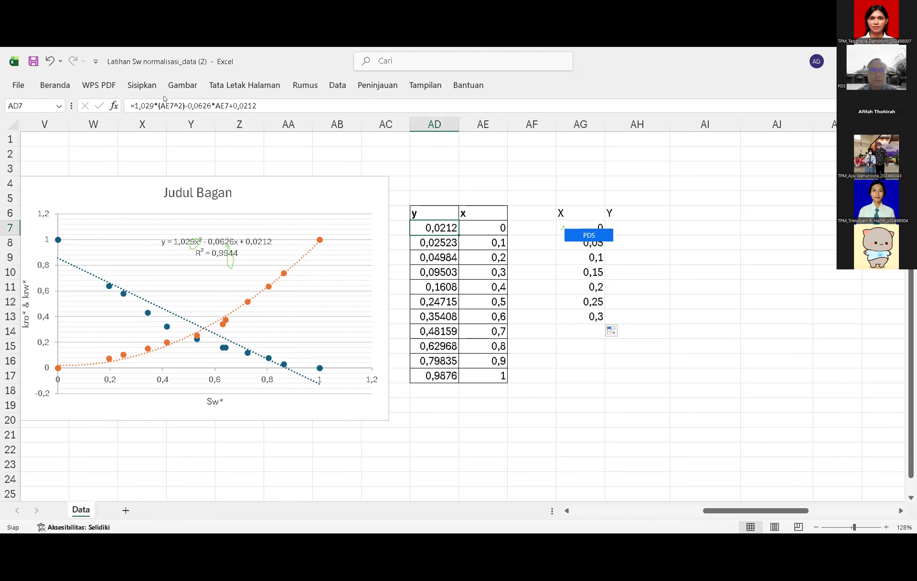
left_click_drag(266, 106, 105, 120)
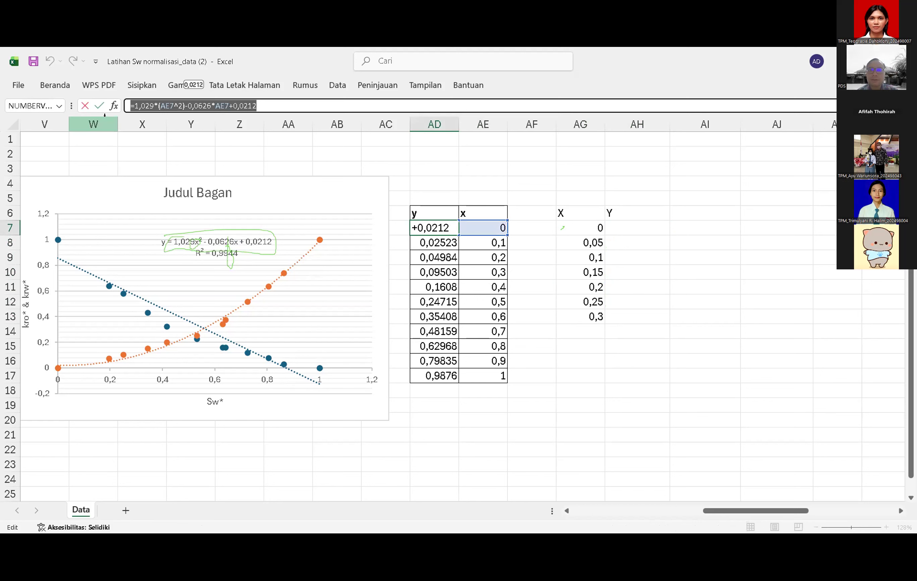
left_click(637, 227)
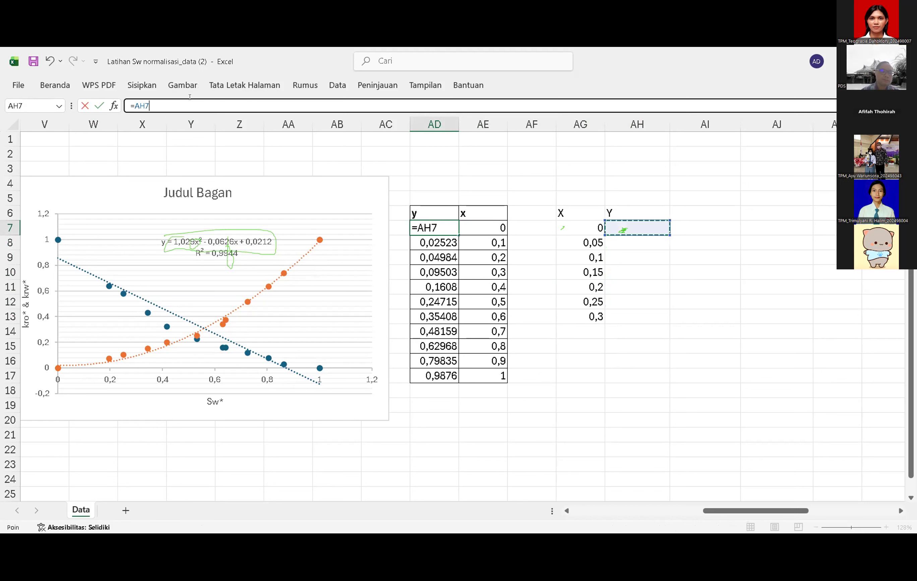
key("ctrl+z")
key("ctrl+c")
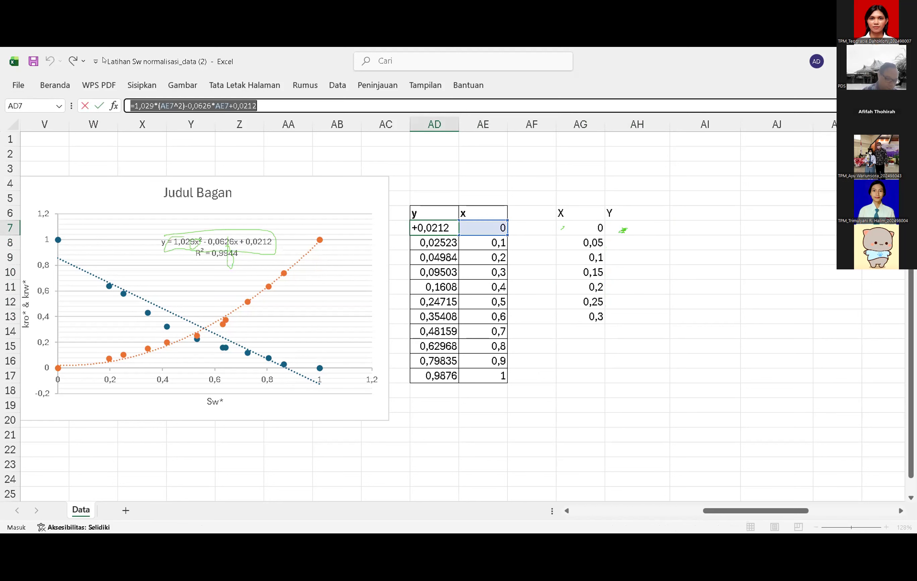
key("Return")
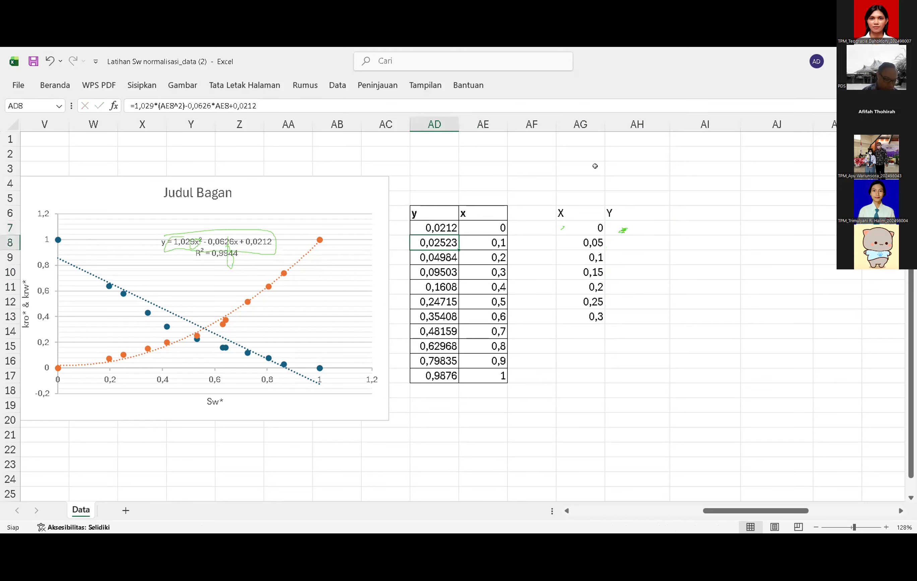
- Paste the copied formula =1,029*(AE7^2)-0,0626*AE7+0,0212 into AH7 as the first Y value
left_click(653, 225)
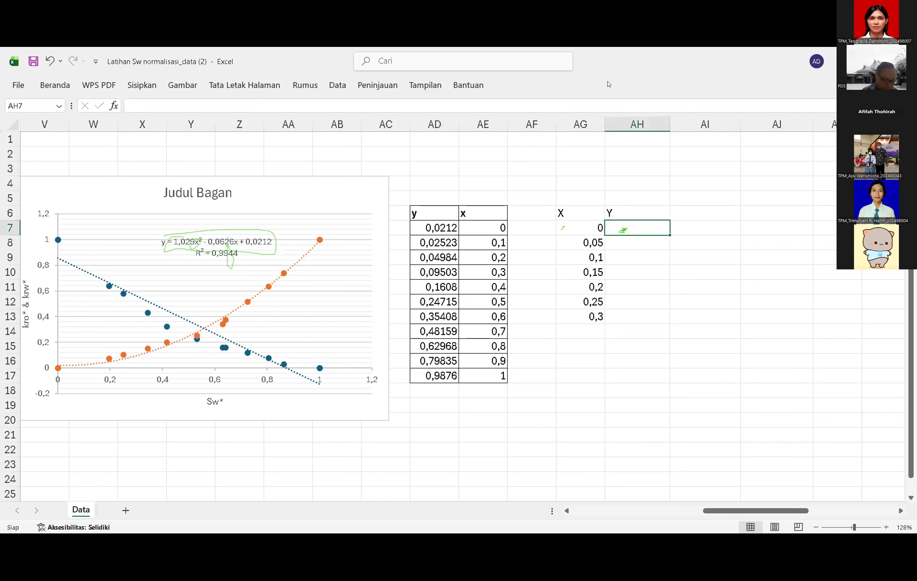
left_click(610, 104)
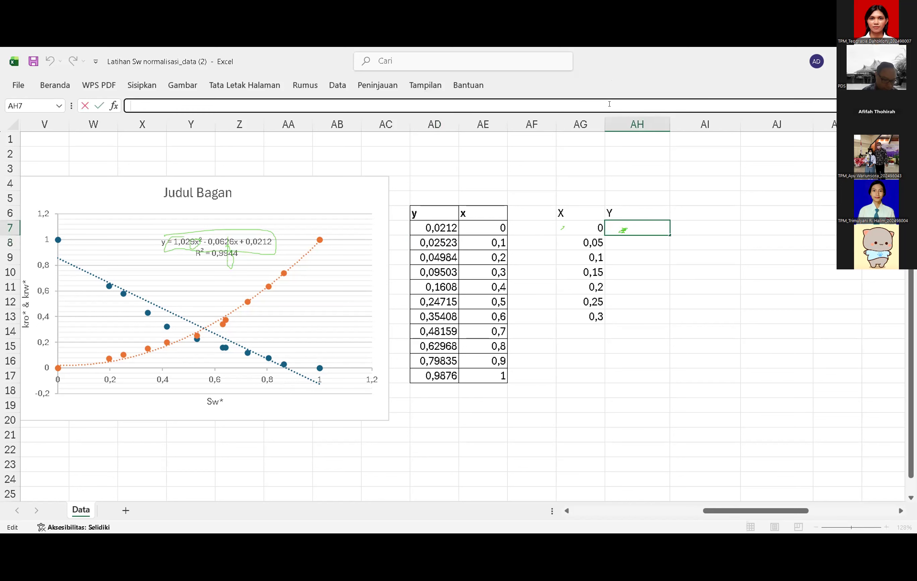
key("ctrl+v")
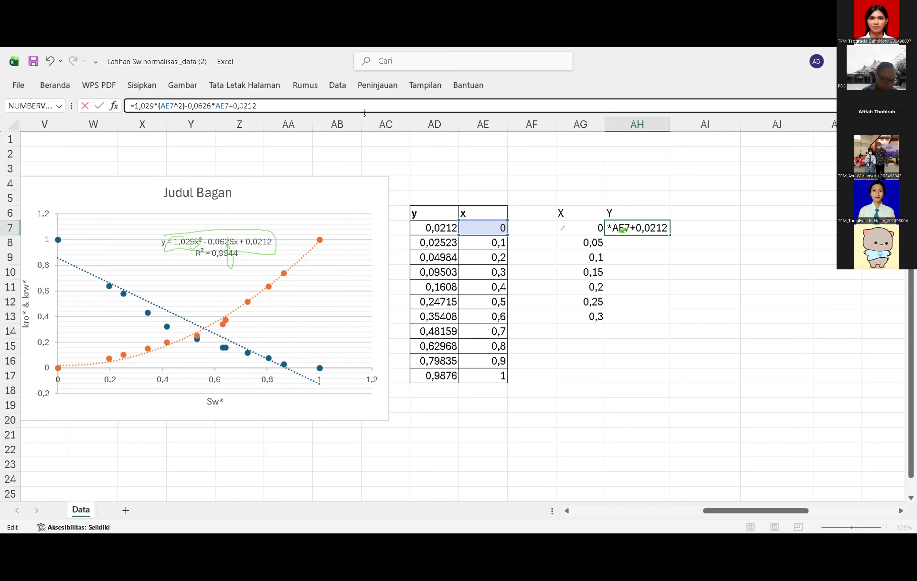
left_click(318, 120)
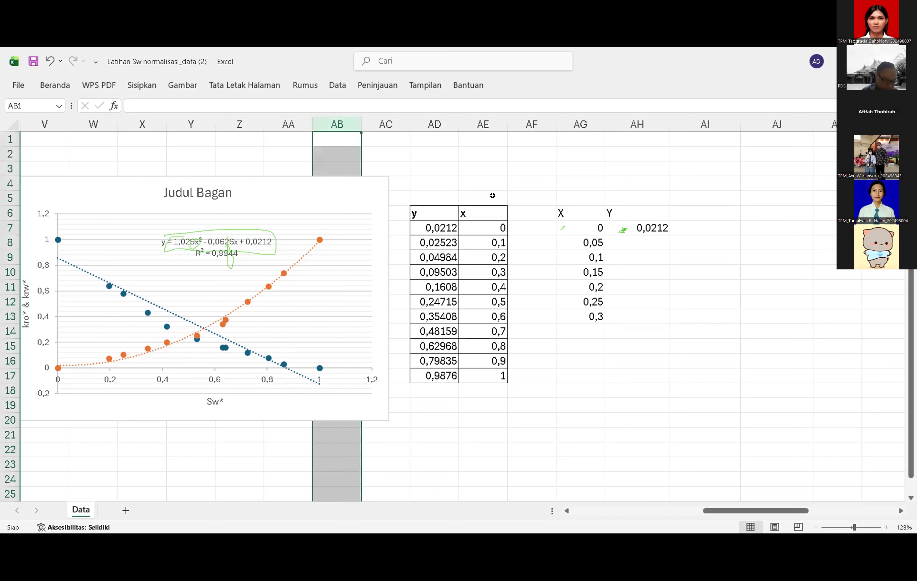
left_click(661, 228)
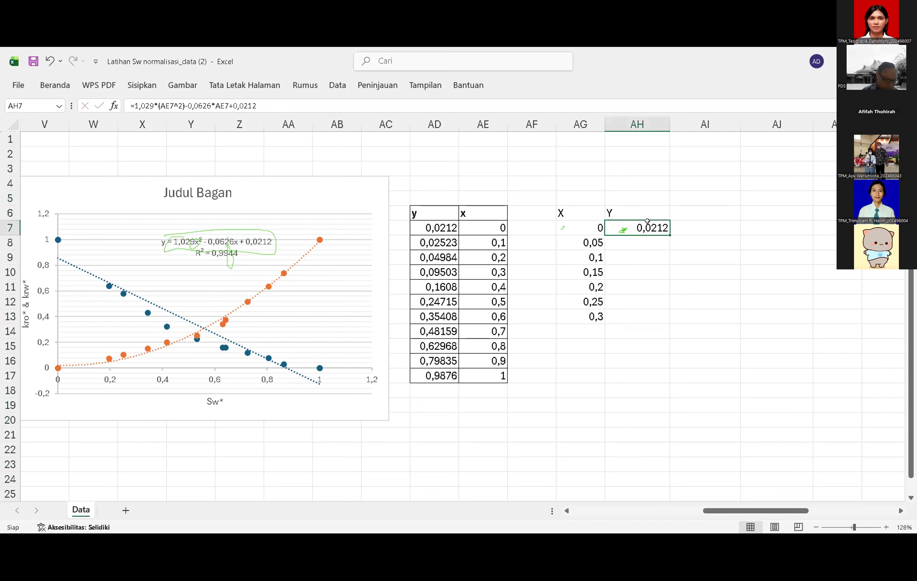
left_click(377, 85)
left_click(52, 82)
left_click(133, 86)
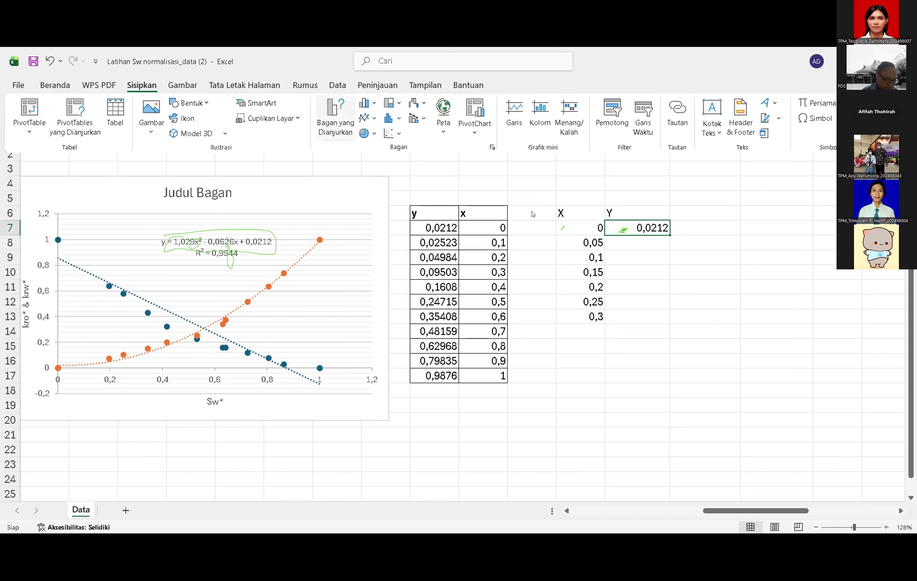
- Replace the AE7 reference in the linear term of AH7's formula with AG7, giving -0,0626*AG7
left_click(646, 227)
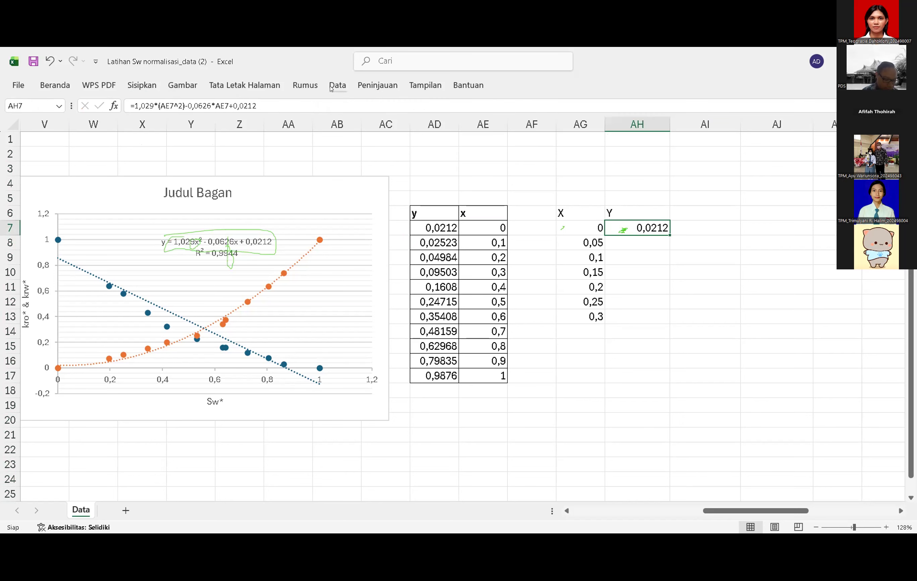
left_click(324, 101)
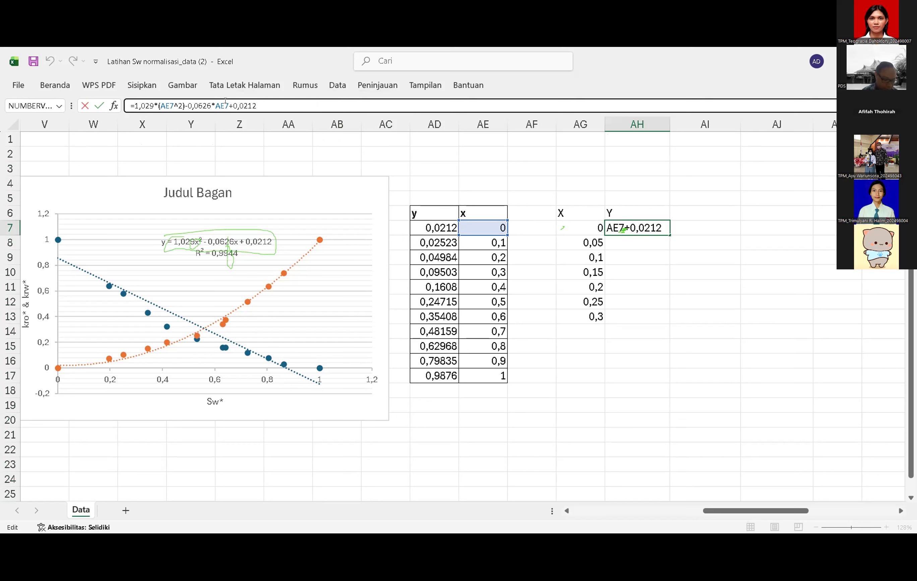
key("BackSpace")
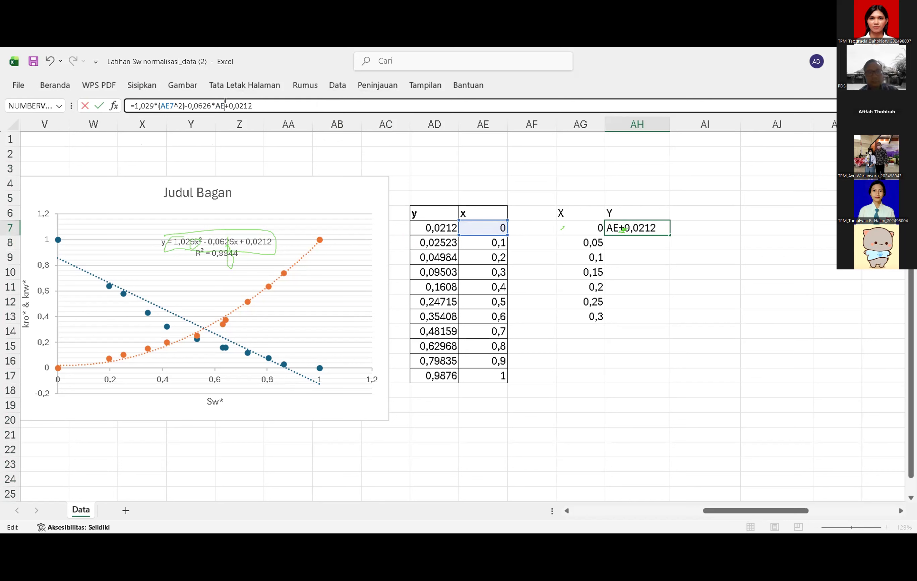
key("BackSpace")
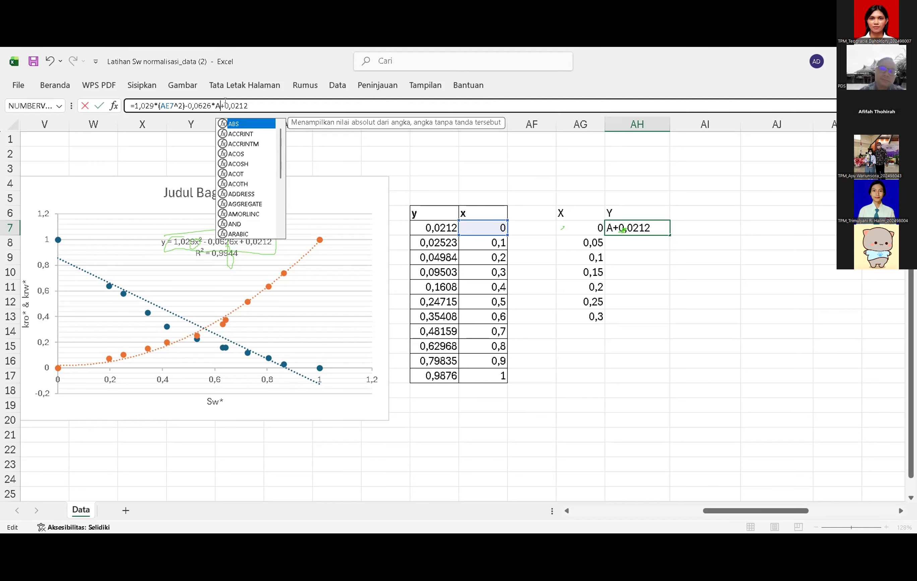
type("g")
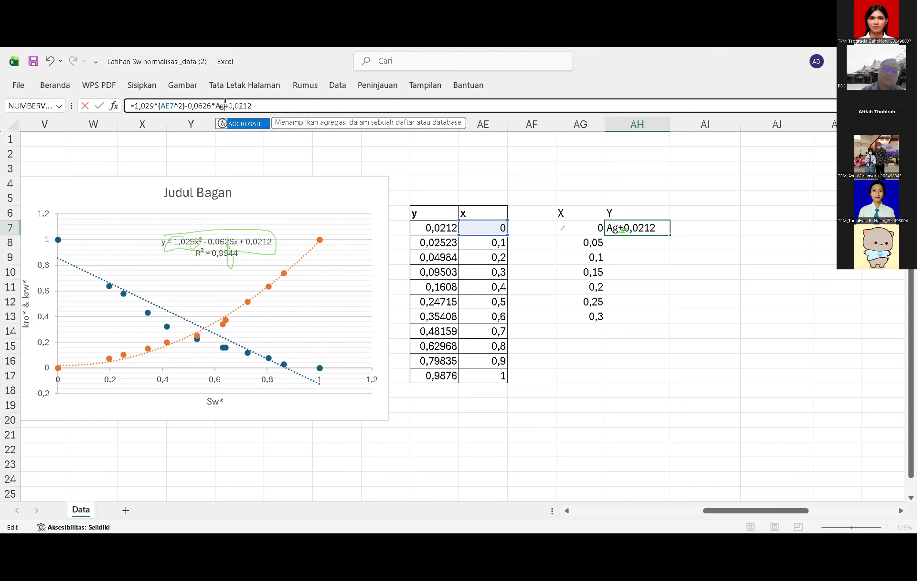
key("BackSpace")
type("G")
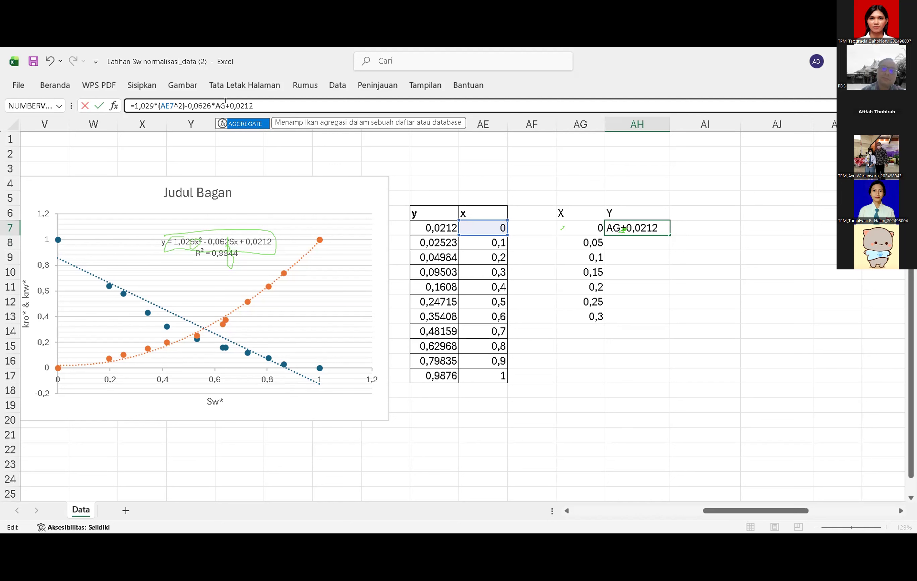
type("7")
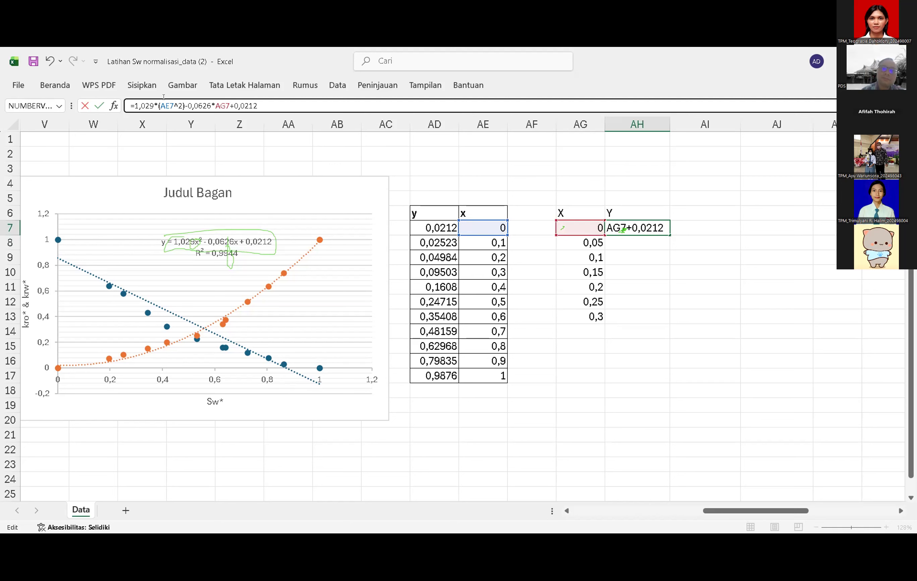
- Replace the AE7 reference in the squared term of AH7's formula with AG7 and commit =1,029*(AG7^2)-0,0626*AG7+0,0212
left_click(174, 105)
key("BackSpace")
key("BackSpace")
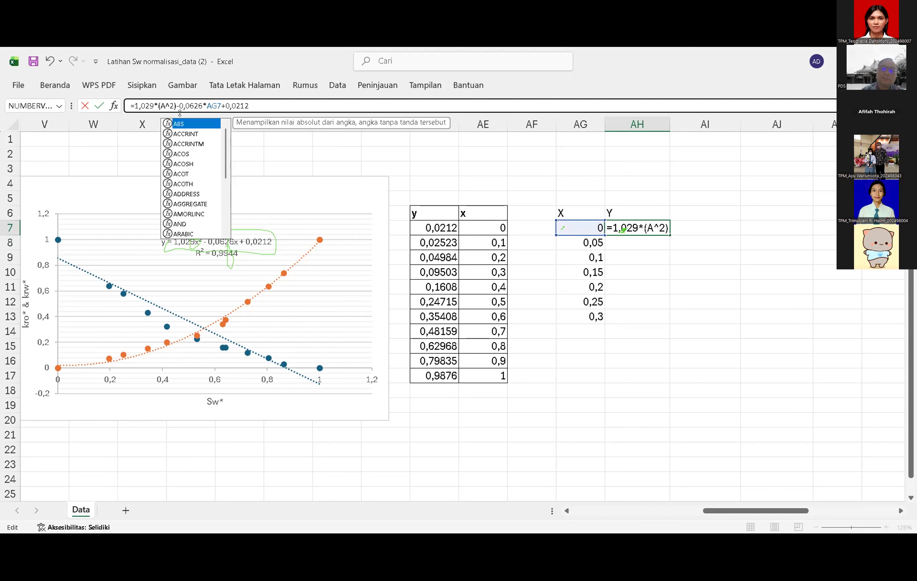
type("G7")
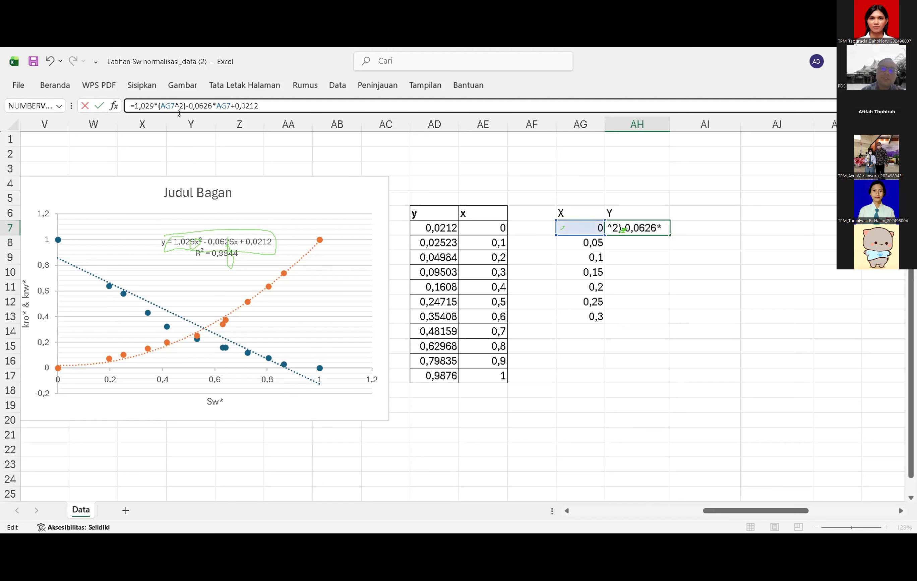
key("Return")
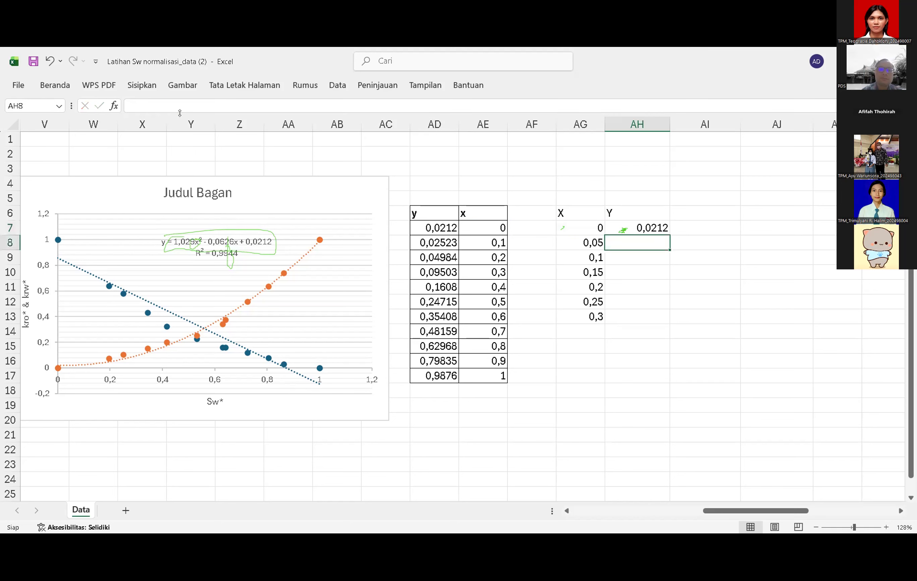
- Copy the text of the formula in AH7, =1,029*(AG7^2)-0,0626*AG7+0,0212, leaving that cell's formula intact
left_click(357, 130)
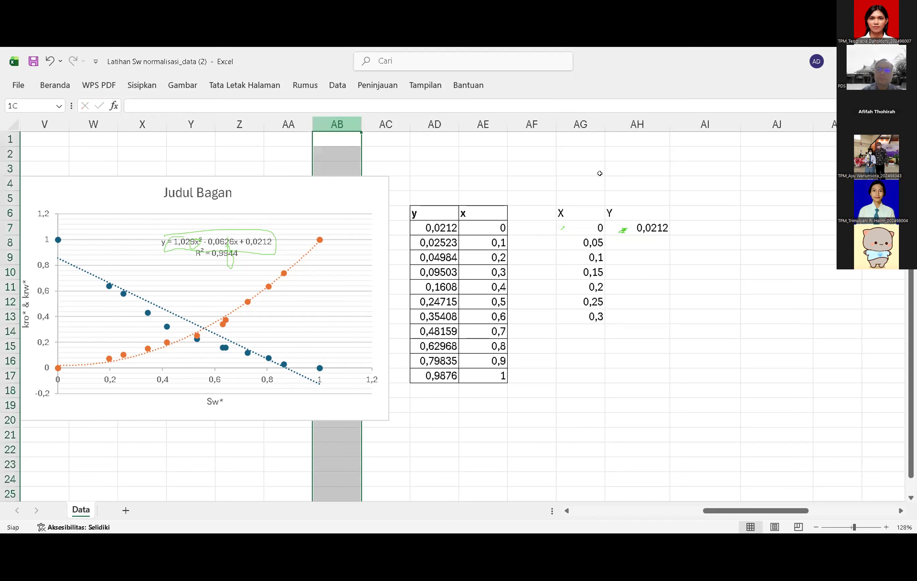
left_click(715, 153)
left_click(587, 223)
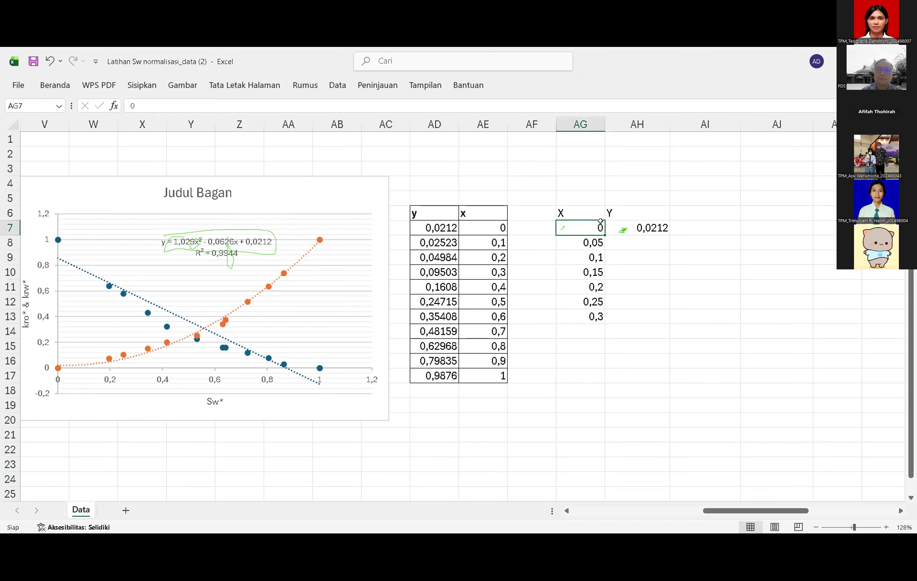
key("Right")
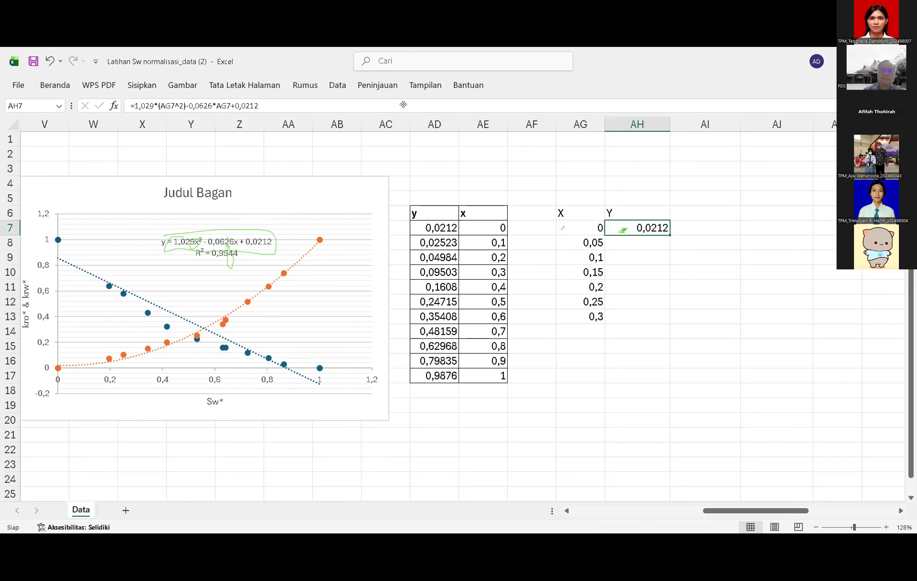
left_click_drag(403, 104, 131, 75)
key("ctrl+c")
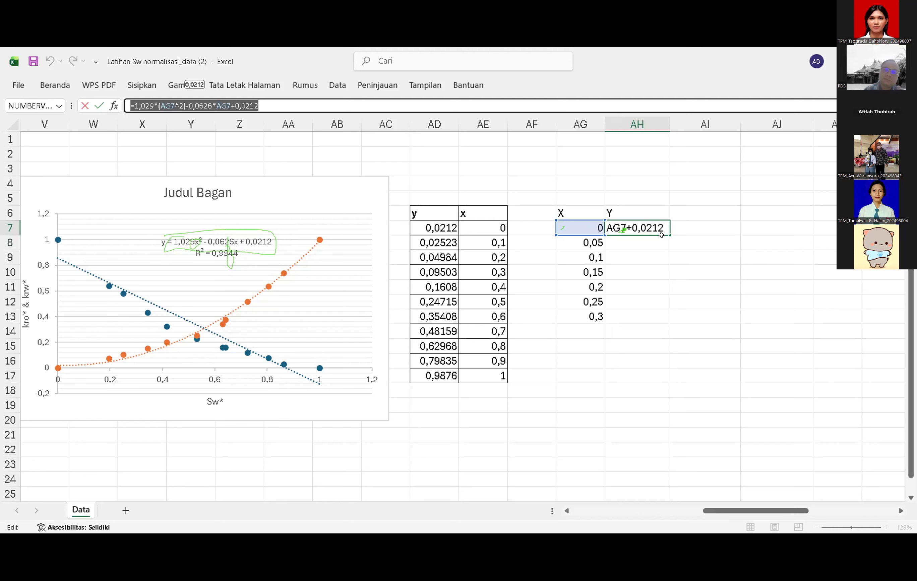
key("Return")
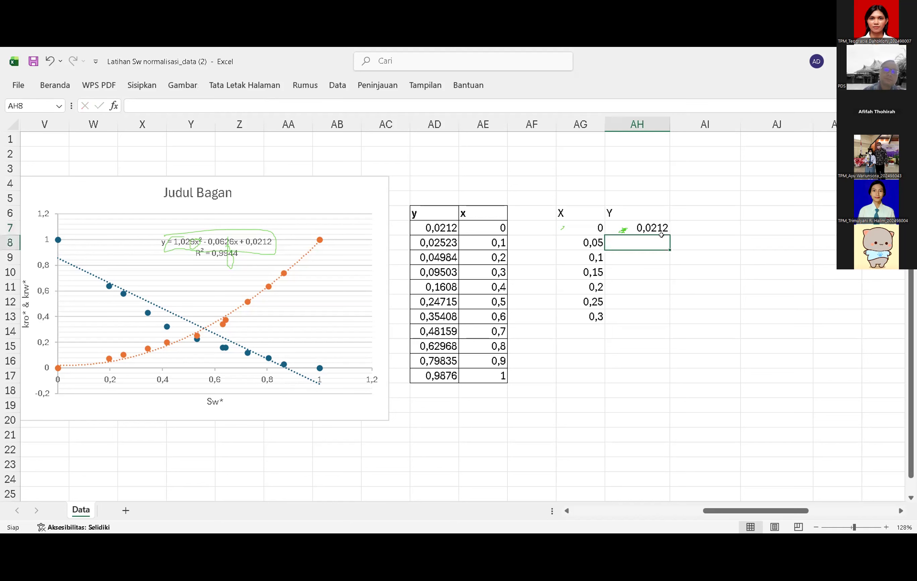
- Paste the copied formula into AH8 and change both X references to AG8, giving =1,029*(AG8^2)-0,0626*AG8+0,0212
left_click(502, 98)
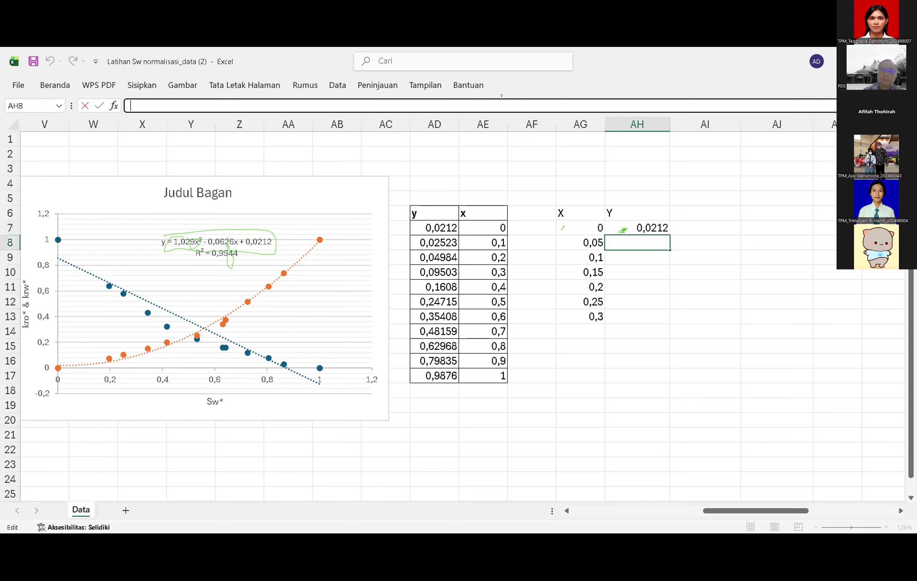
key("ctrl+v")
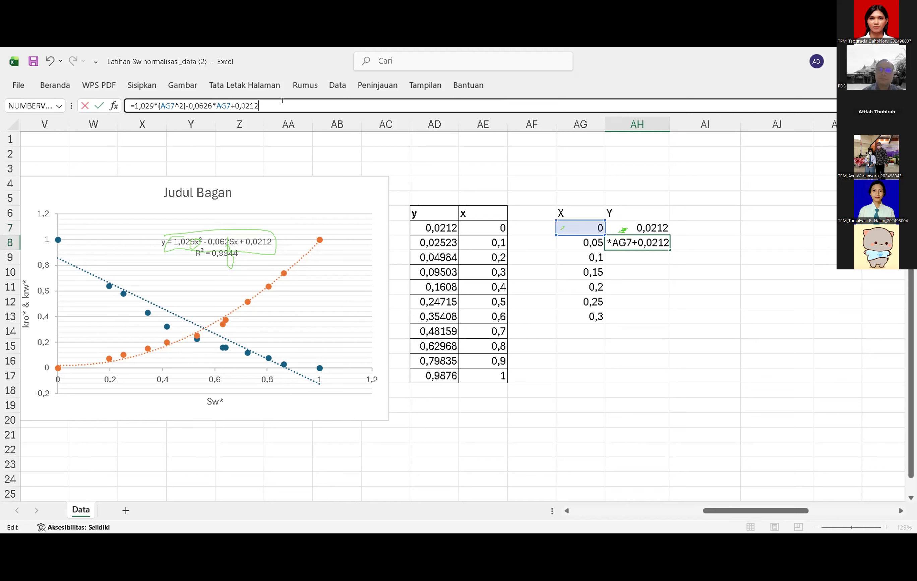
left_click(228, 105)
key("BackSpace")
type("8")
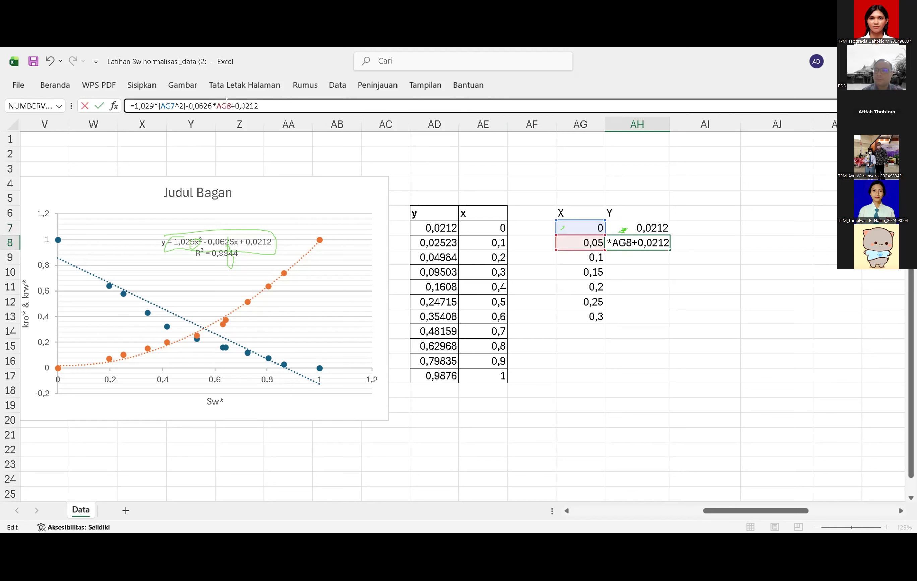
left_click(171, 101)
key("Right")
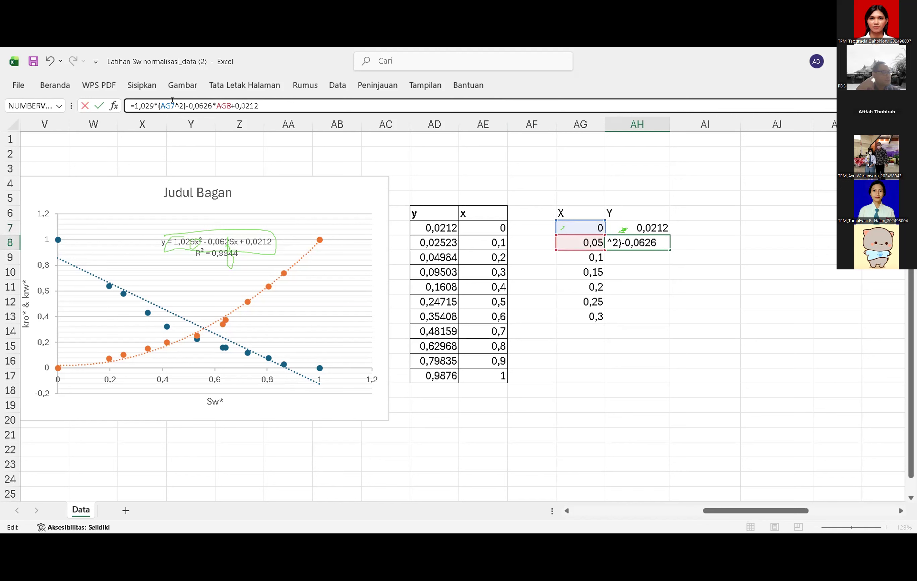
key("BackSpace")
type("8")
key("Return")
- Fill the AH8 formula down through AH13 to calculate Y for the remaining X values
left_click(650, 243)
left_click_drag(669, 249, 656, 322)
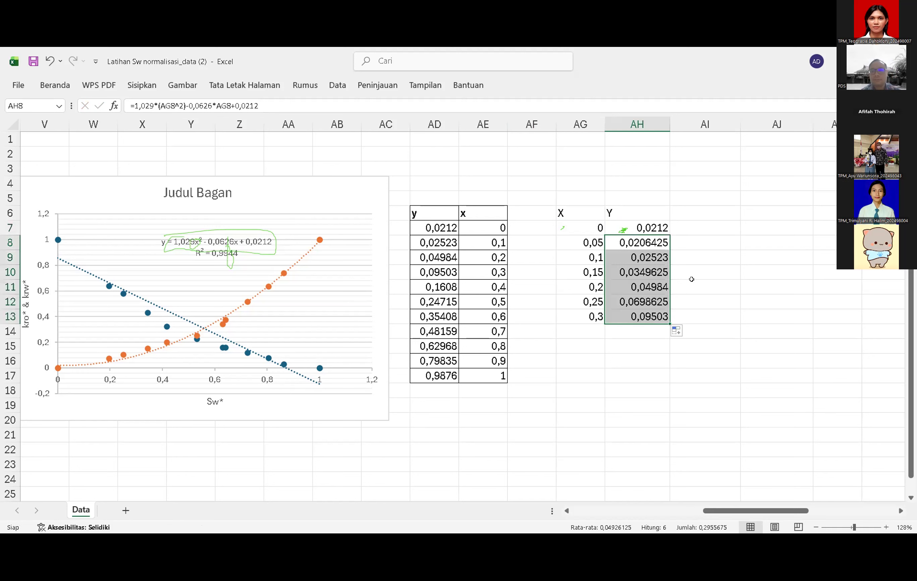
left_click(677, 287)
- Check the formulas in the Y cells AH8 to AH13 to see which X cell each one references
left_click(647, 303)
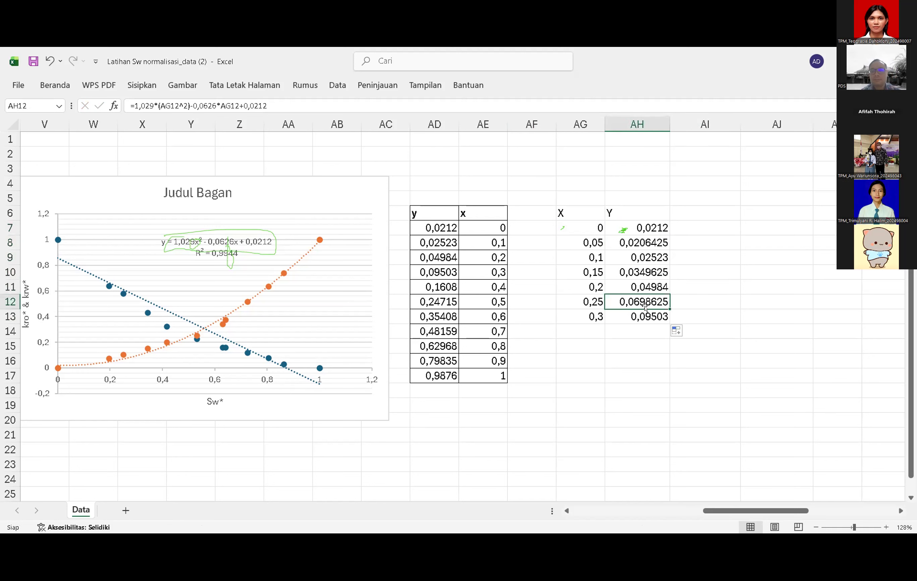
left_click(637, 318)
left_click(638, 302)
left_click(639, 288)
left_click(642, 272)
left_click(647, 256)
left_click(648, 243)
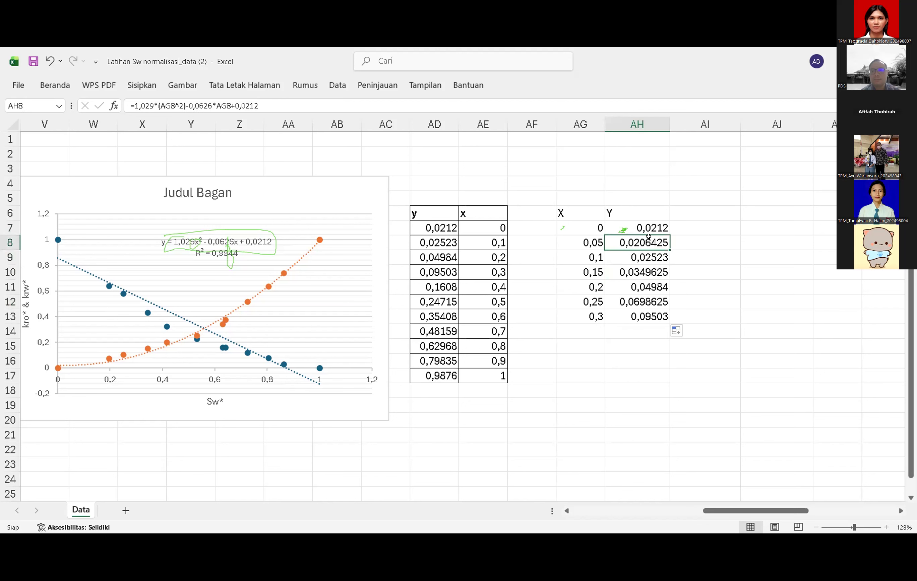
left_click(660, 213)
left_click(714, 172)
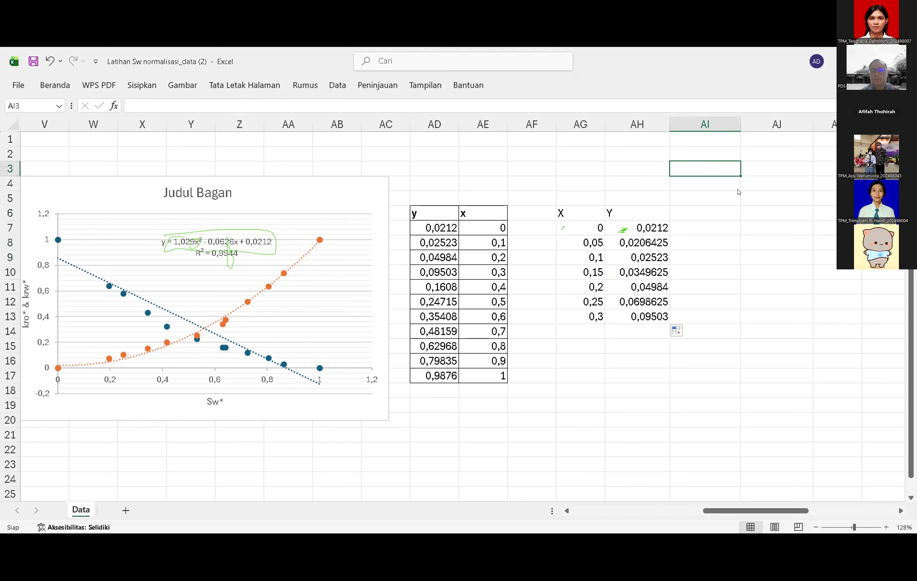
left_click(635, 236)
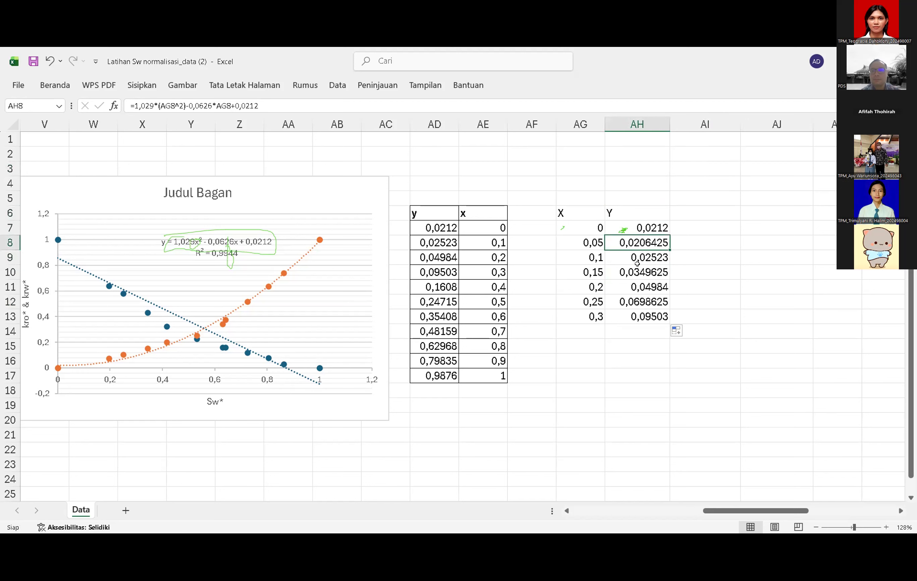
left_click(638, 252)
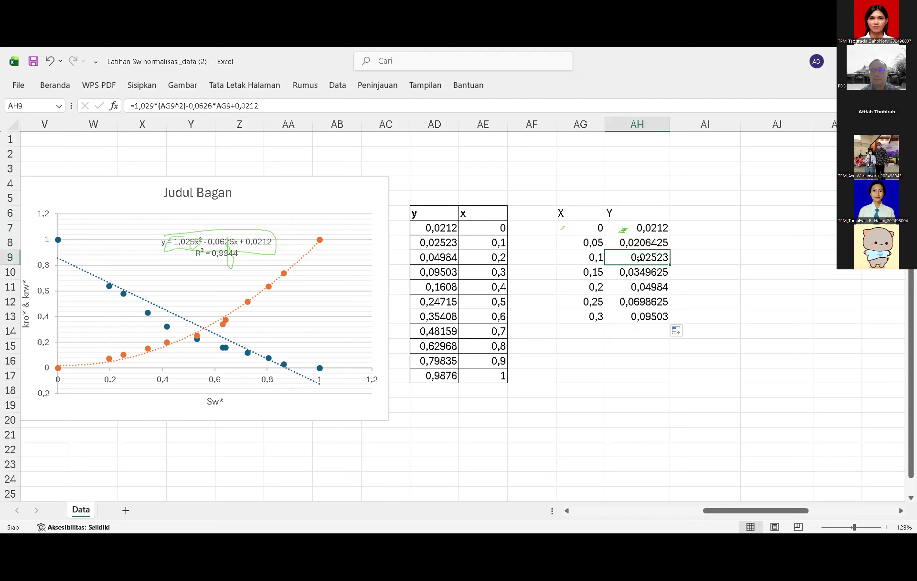
left_click(640, 266)
left_click(638, 288)
left_click(639, 304)
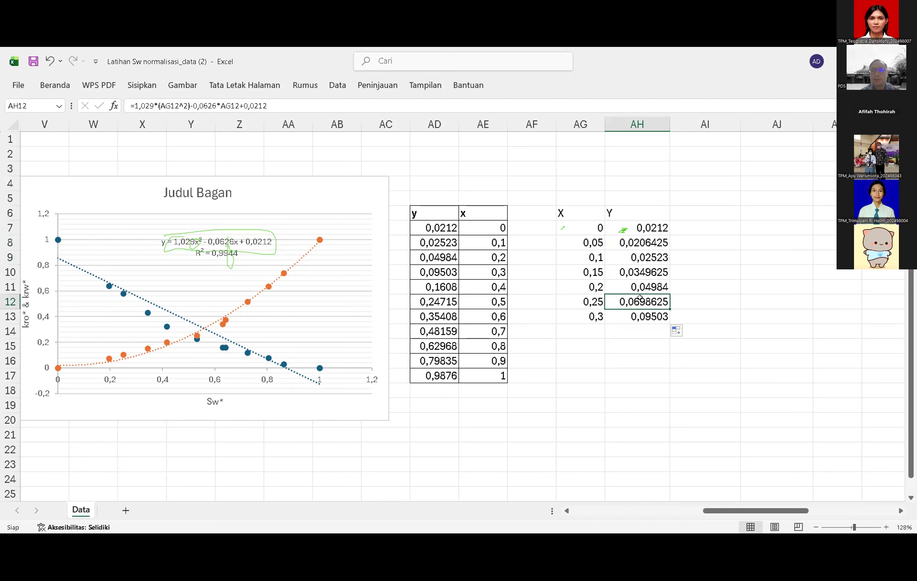
left_click(649, 316)
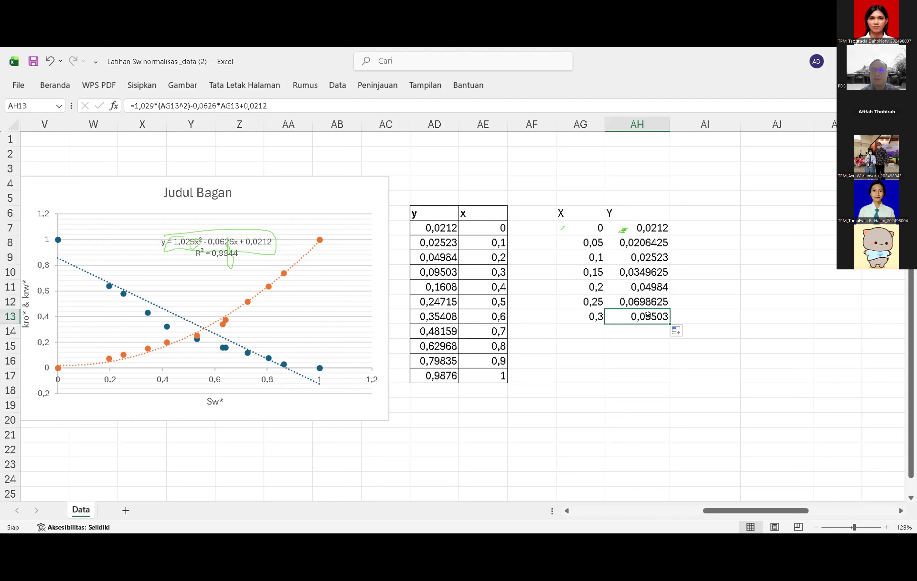
left_click(184, 92)
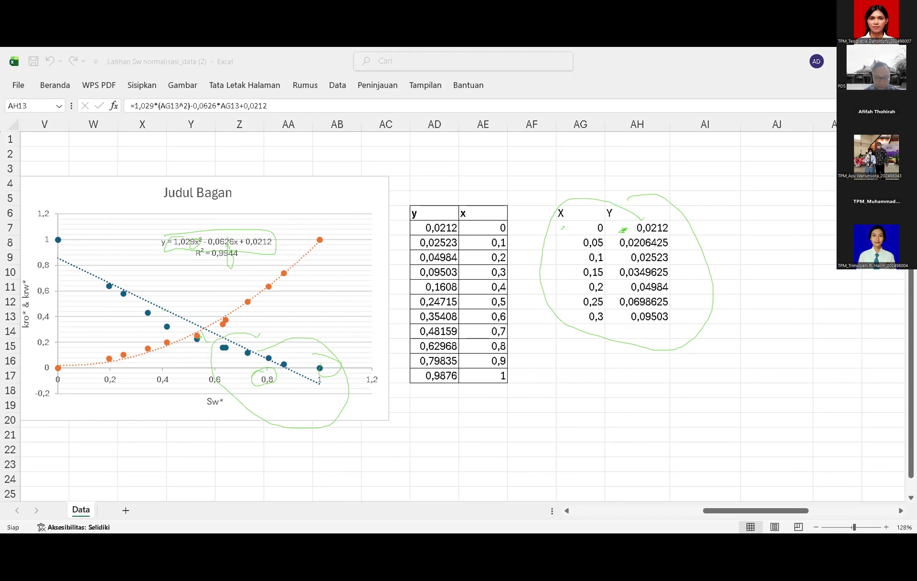
left_click(594, 362)
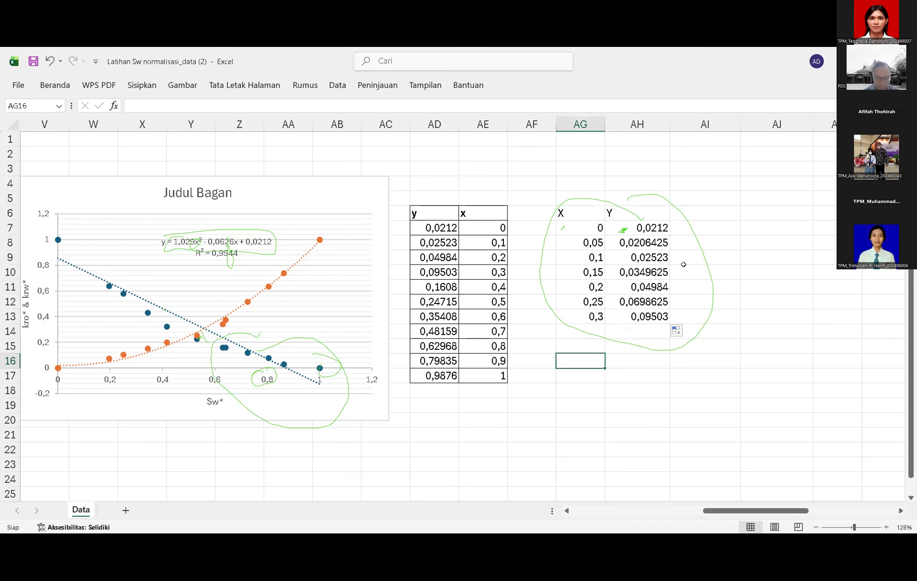
scroll(683, 265, "right", 2)
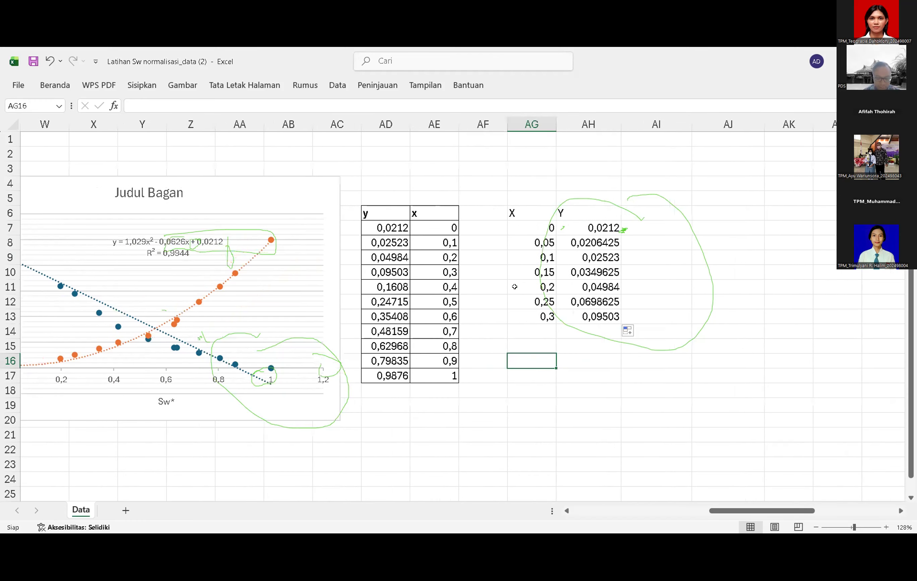
scroll(515, 287, "left", 3)
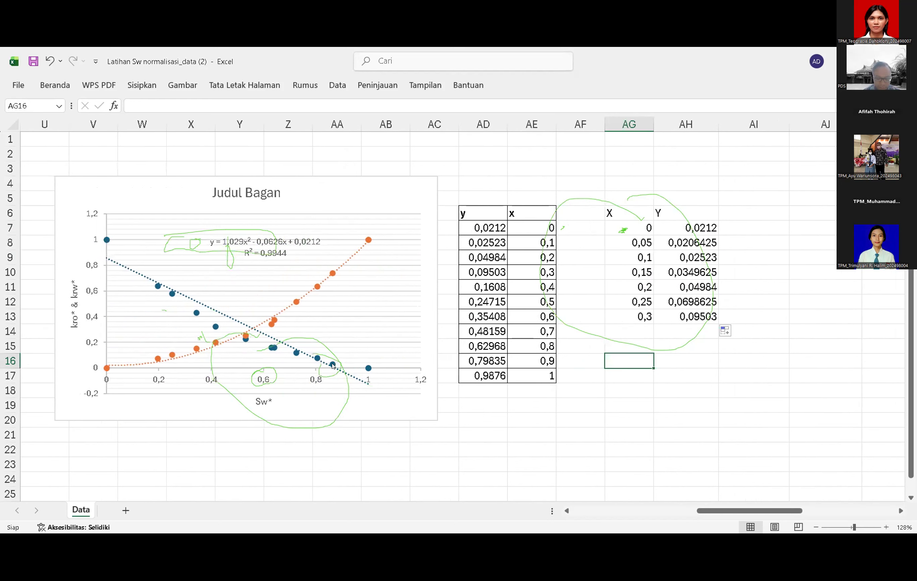
left_click(333, 366)
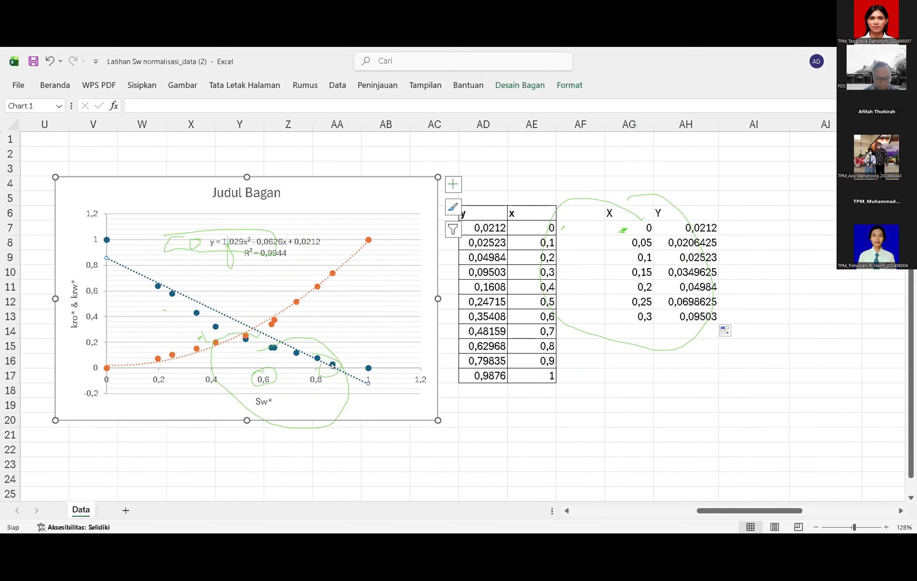
double_click(331, 359)
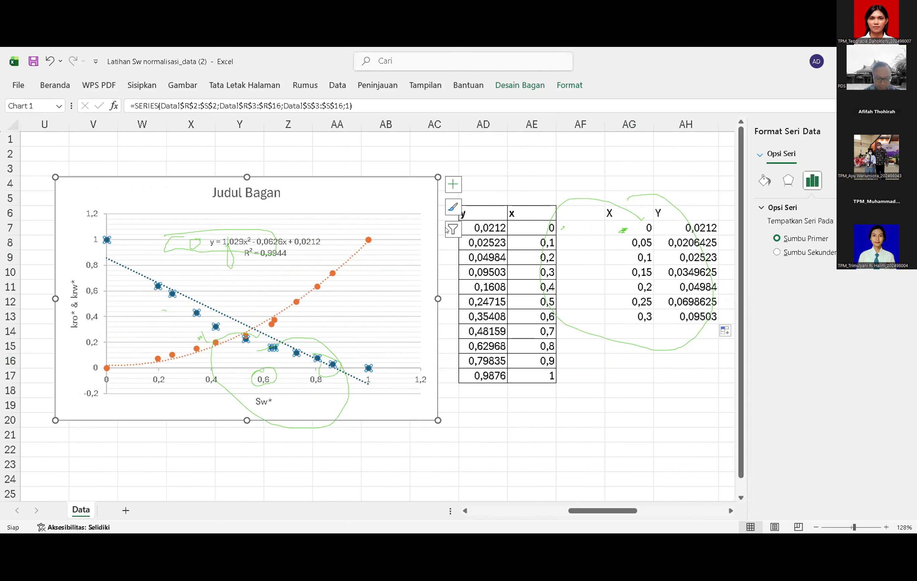
right_click(377, 357)
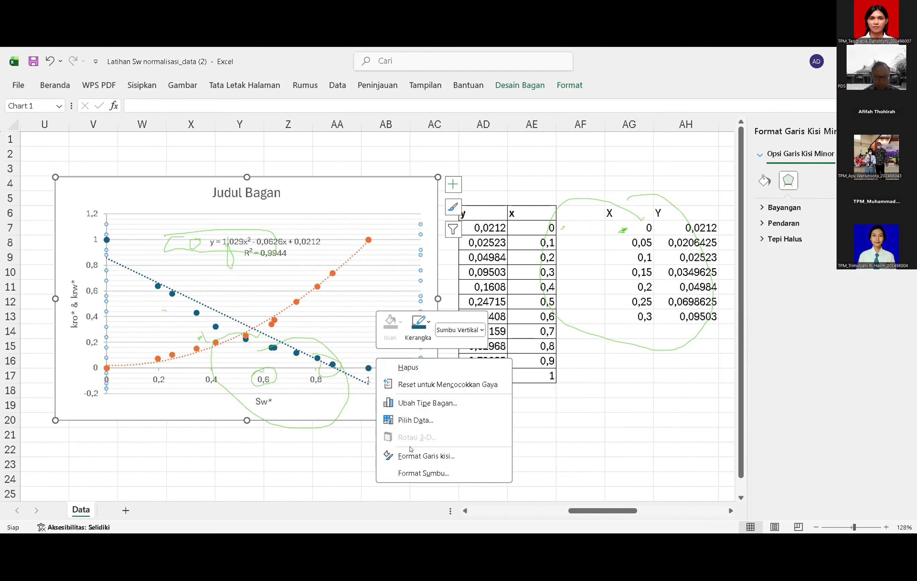
left_click(432, 474)
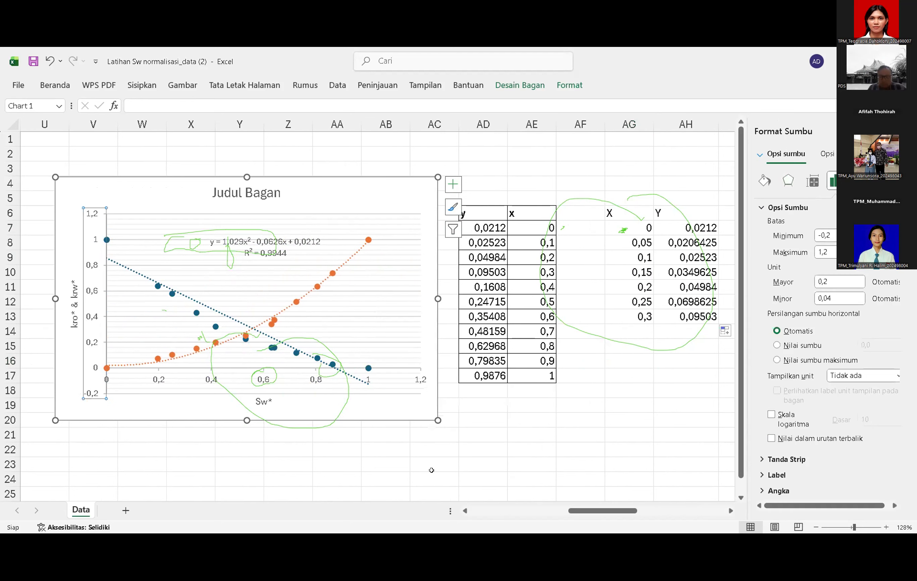
mouse_move(369, 368)
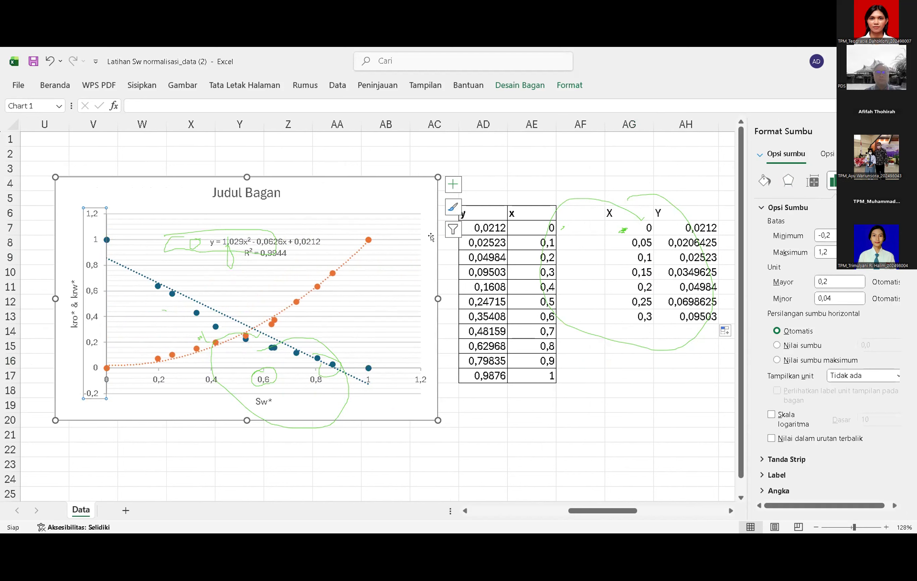
left_click(453, 230)
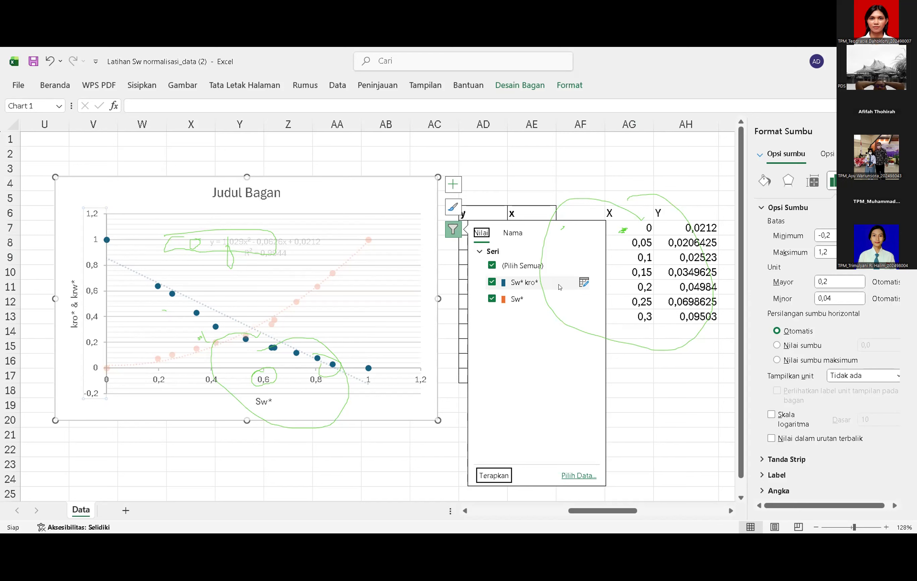
left_click(581, 280)
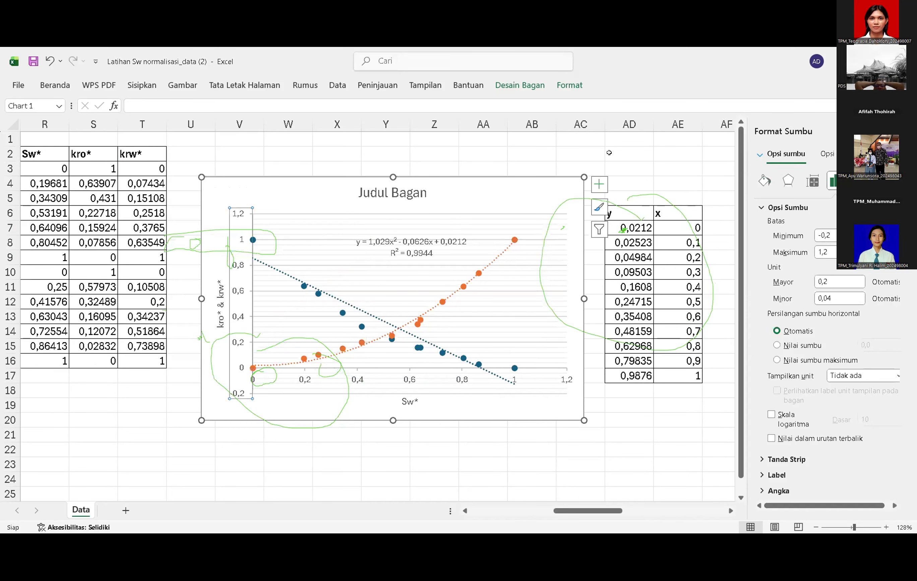
- Try to add another trendline to the Sw* kro* series in the chart
left_click(598, 189)
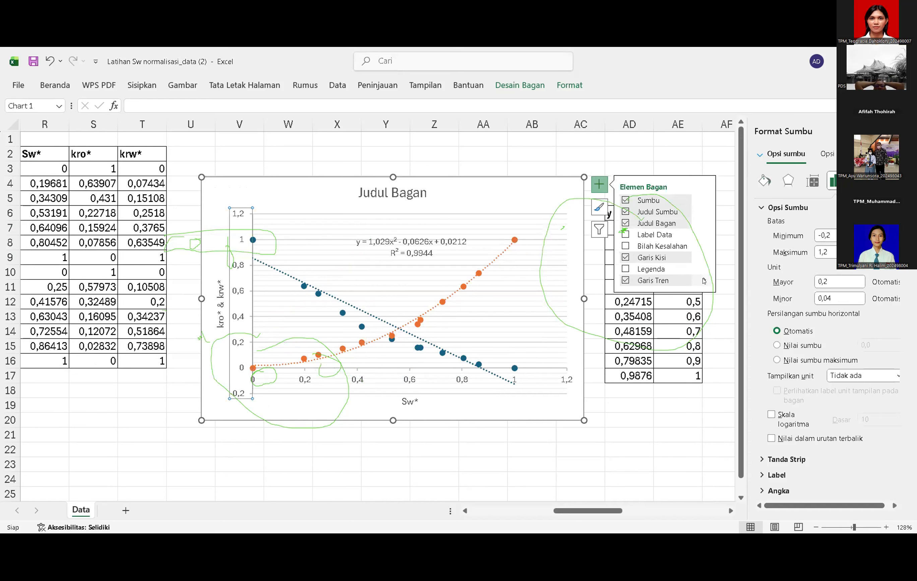
mouse_move(712, 283)
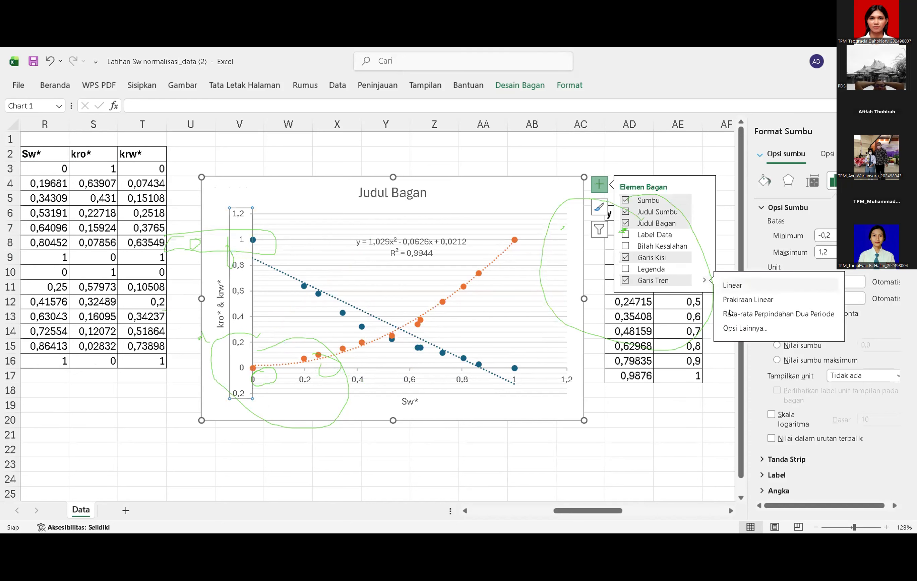
left_click(729, 327)
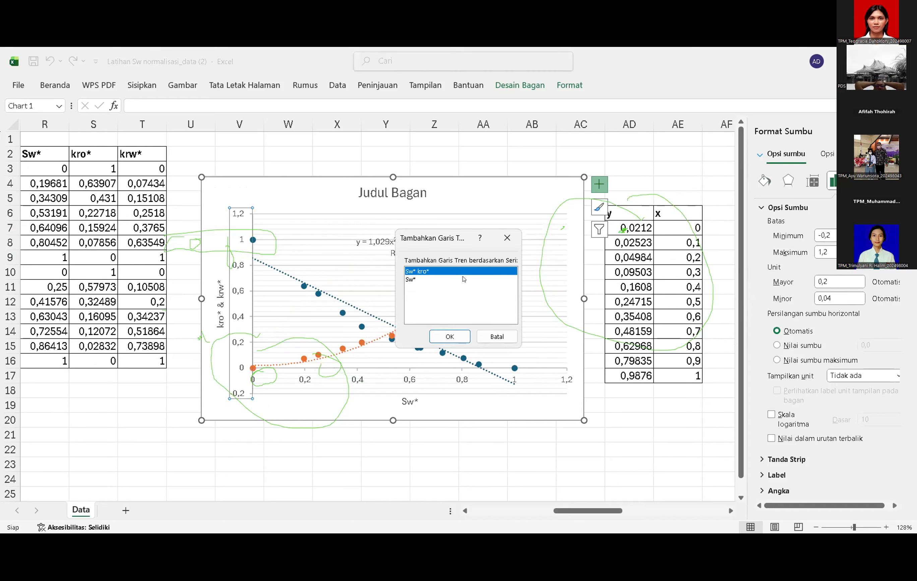
left_click(463, 279)
left_click(462, 272)
left_click(508, 241)
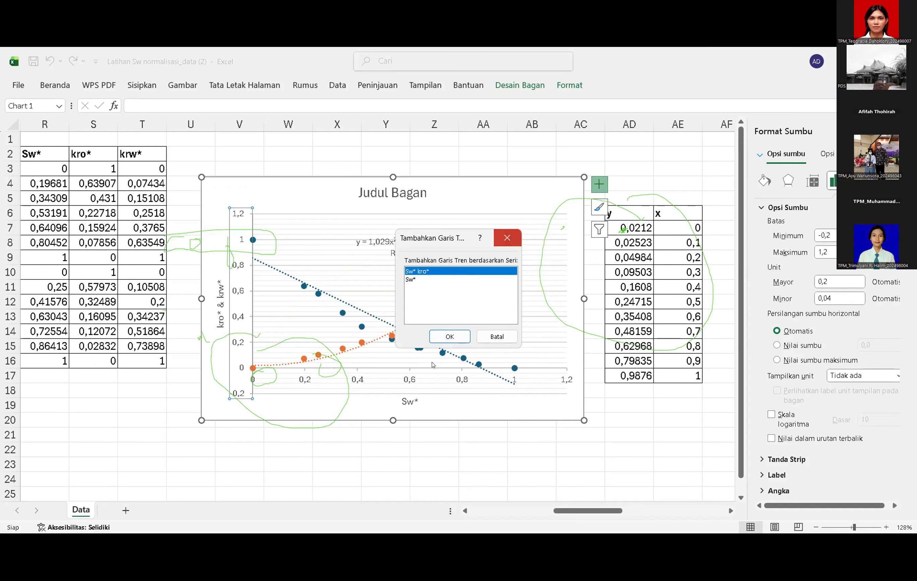
left_click(438, 349)
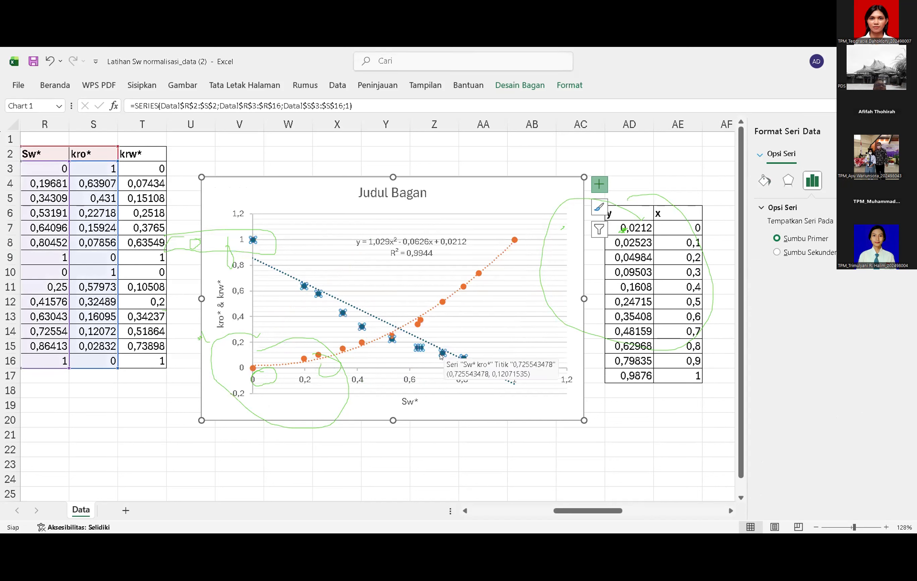
right_click(441, 356)
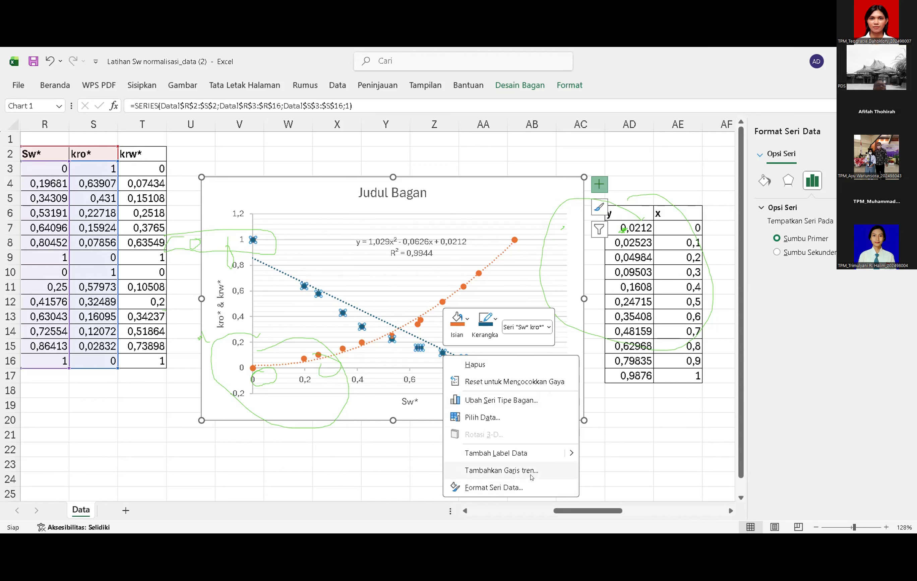
left_click(537, 471)
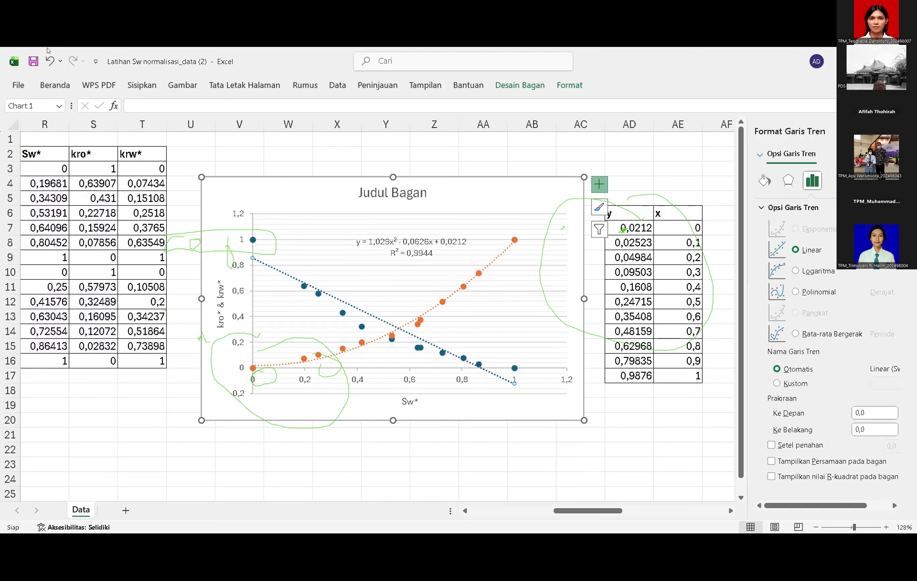
left_click(48, 60)
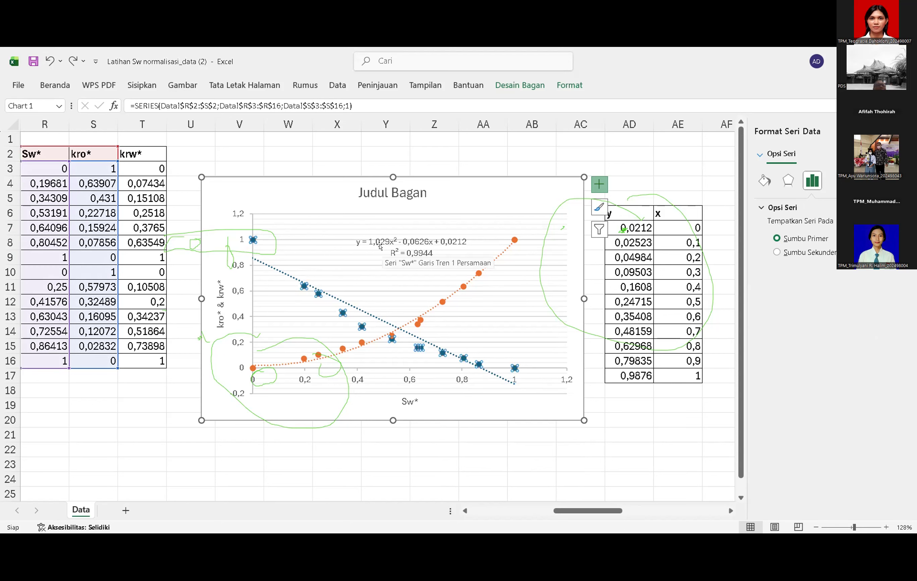
left_click(363, 333)
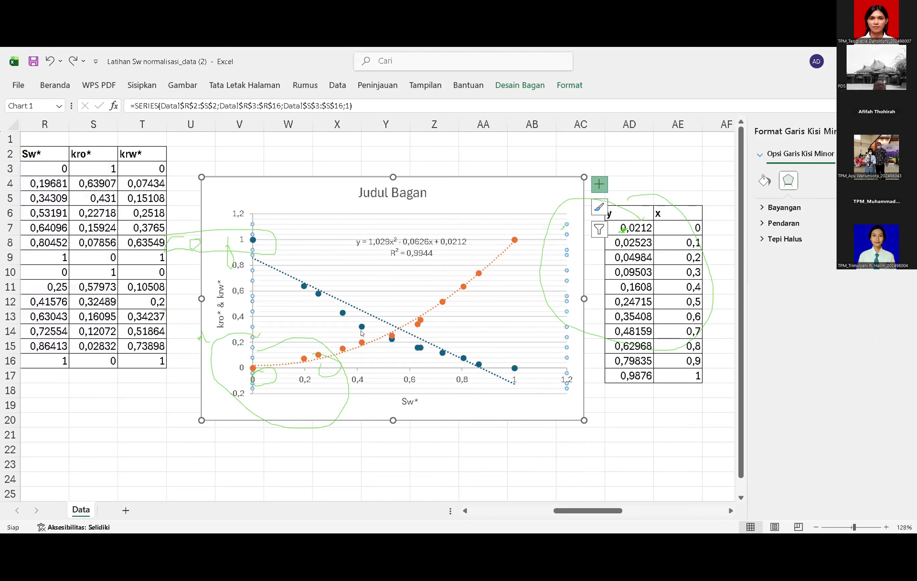
left_click(369, 314)
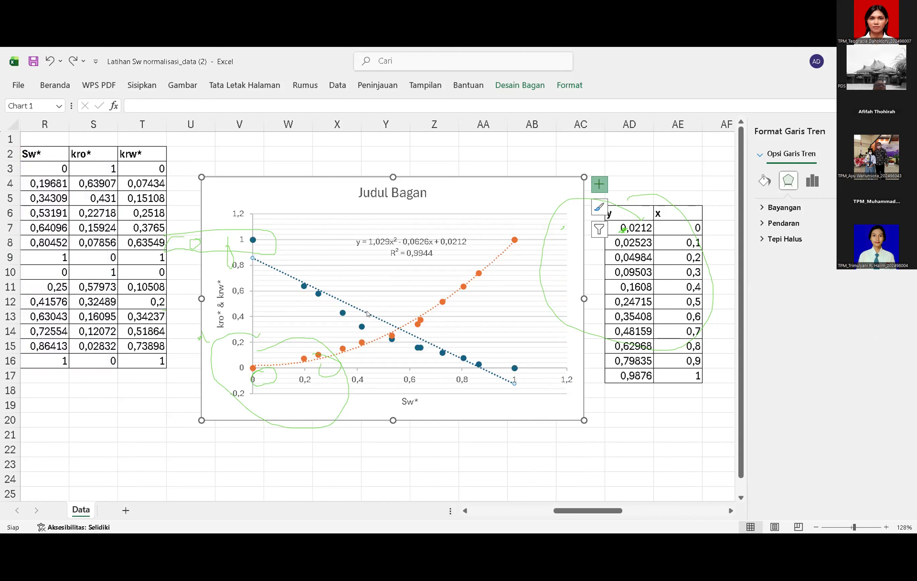
left_click(253, 258)
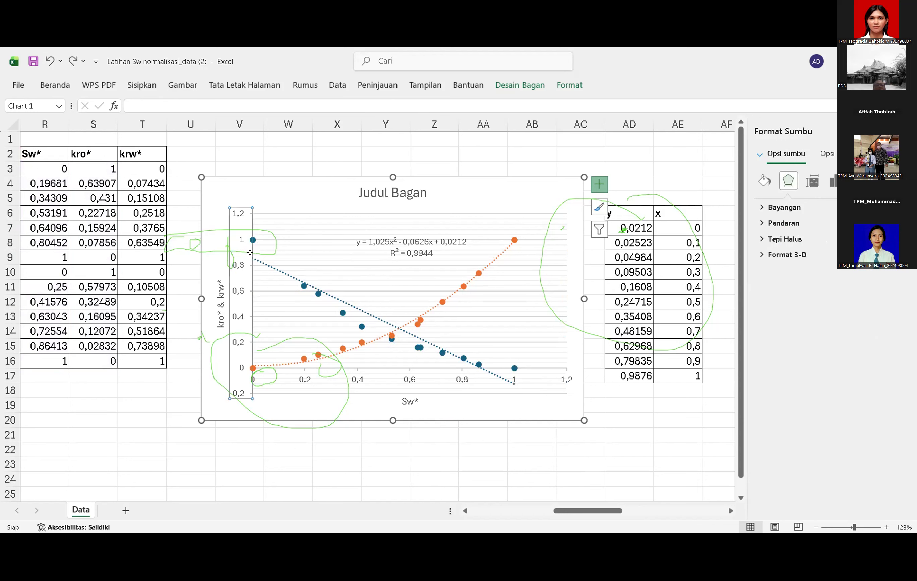
left_click(499, 387)
left_click(497, 378)
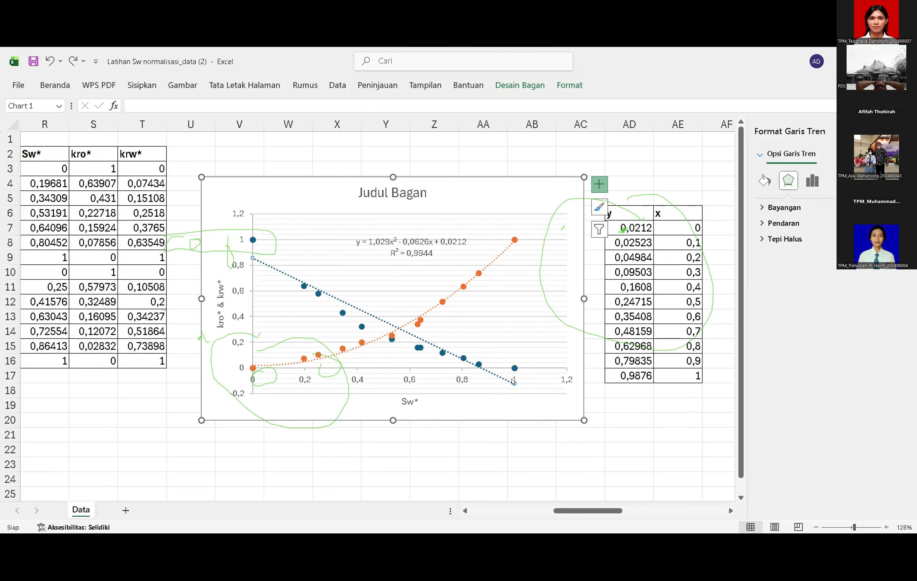
left_click(514, 382)
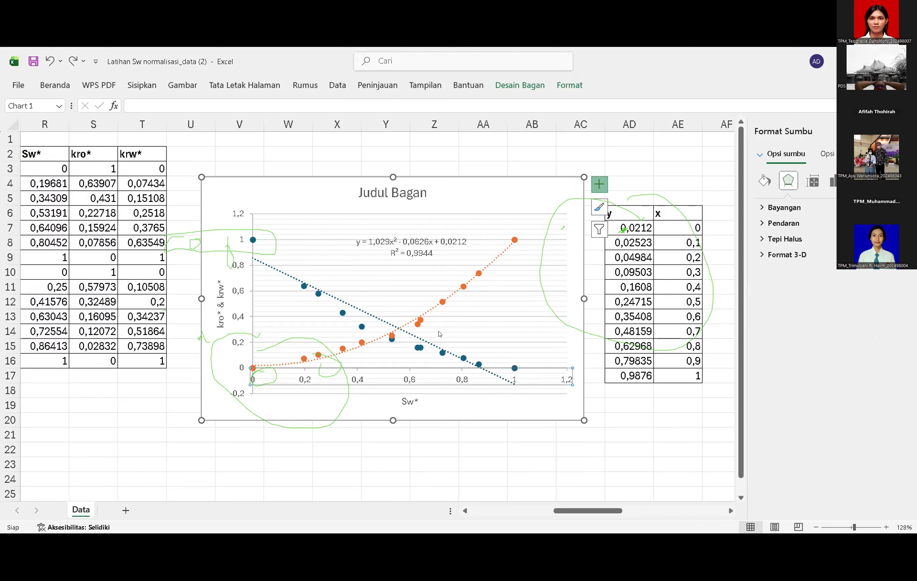
- Change the trendline type of the selected linear Sw* kro* trendline to Polinomial
left_click(420, 341)
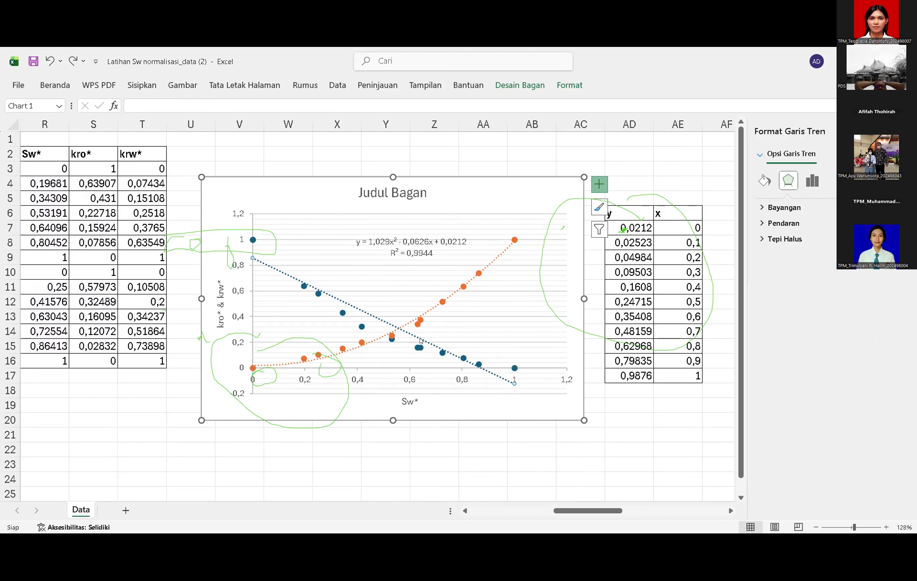
right_click(421, 341)
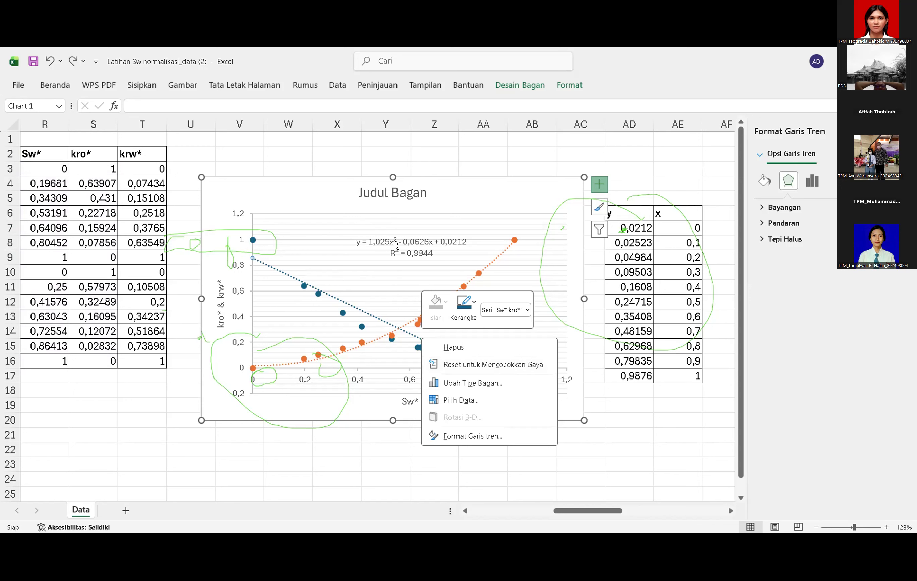
left_click(372, 317)
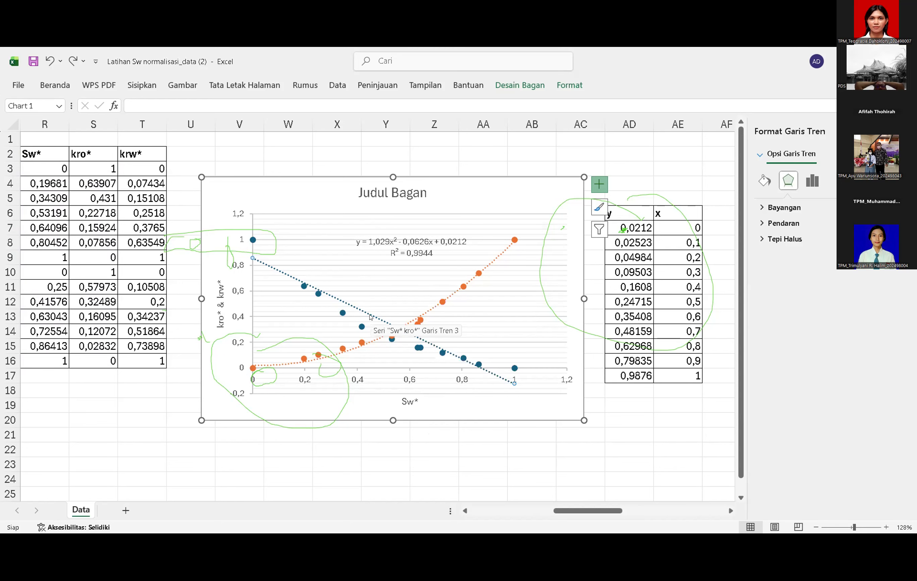
right_click(371, 317)
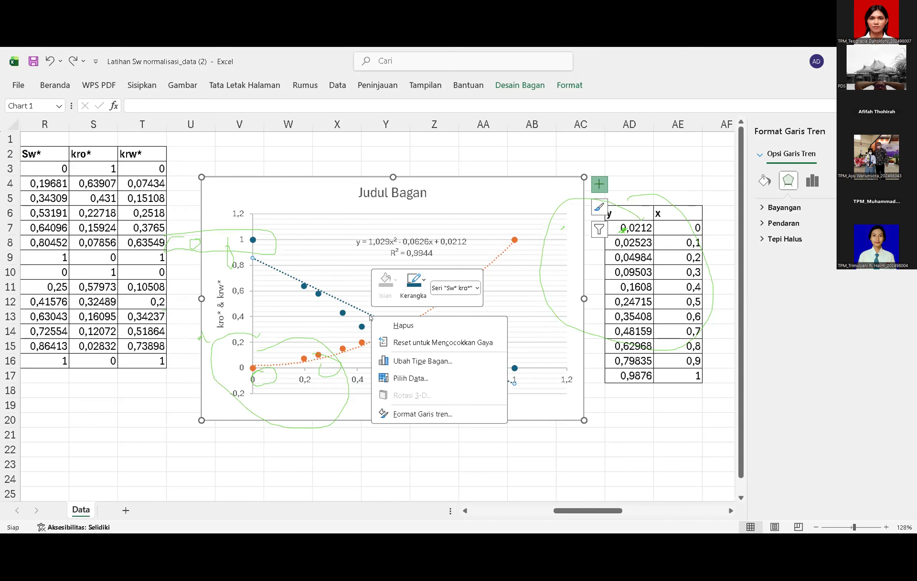
left_click(491, 413)
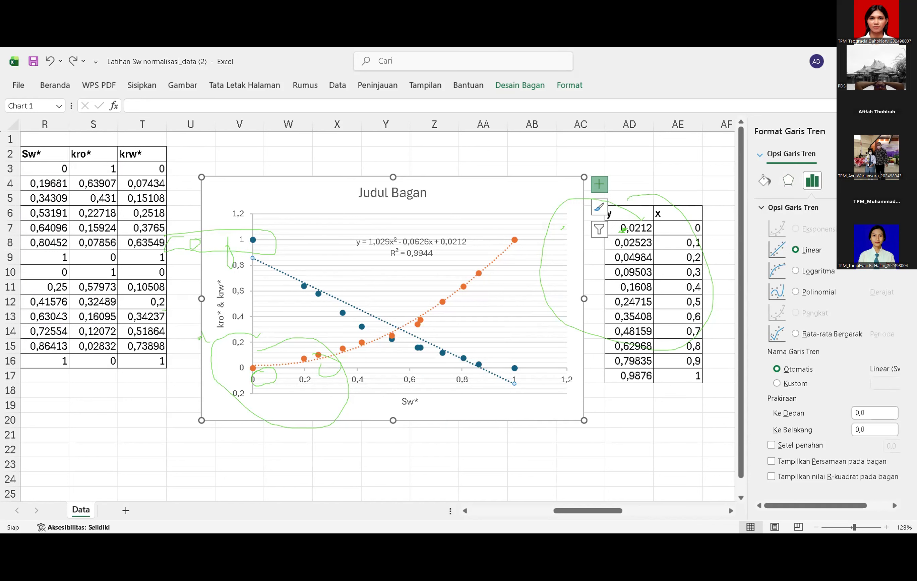
left_click(795, 291)
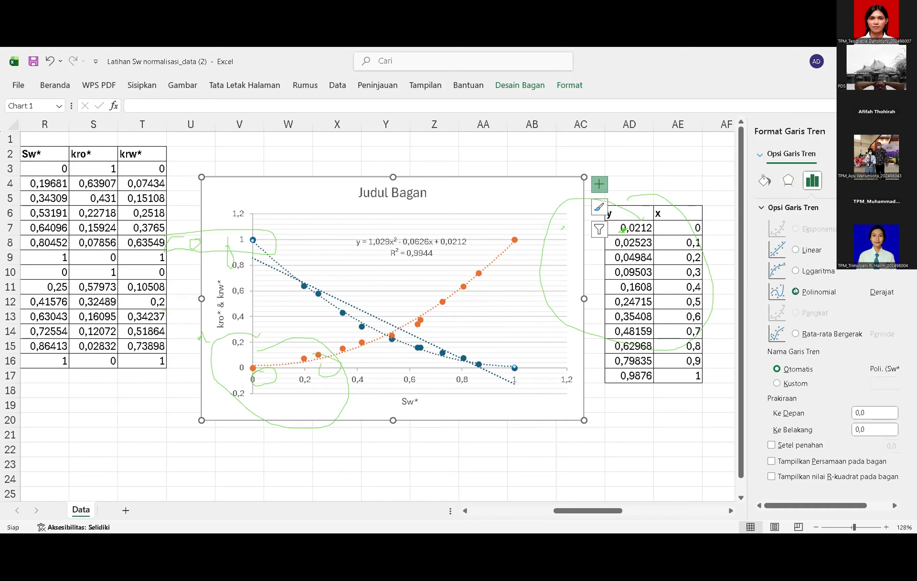
left_click(705, 401)
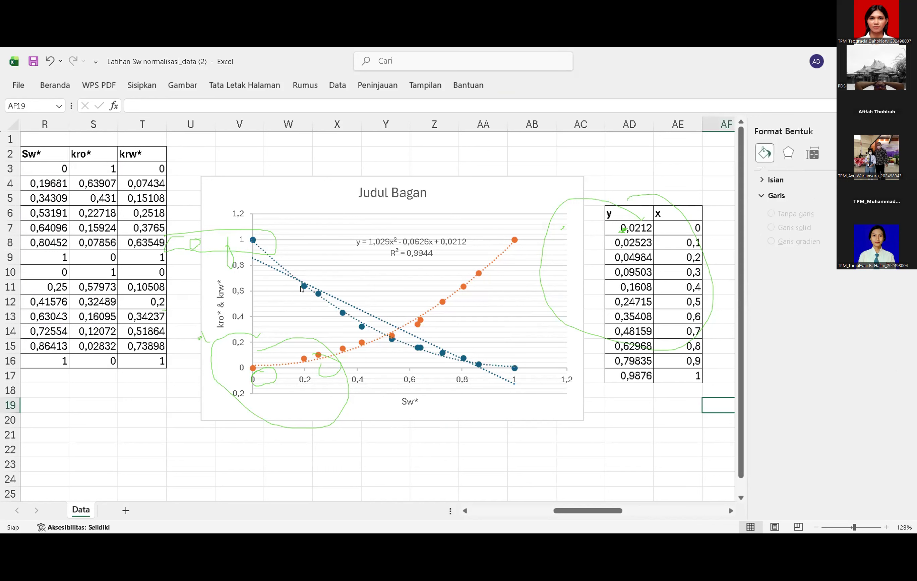
left_click(287, 275)
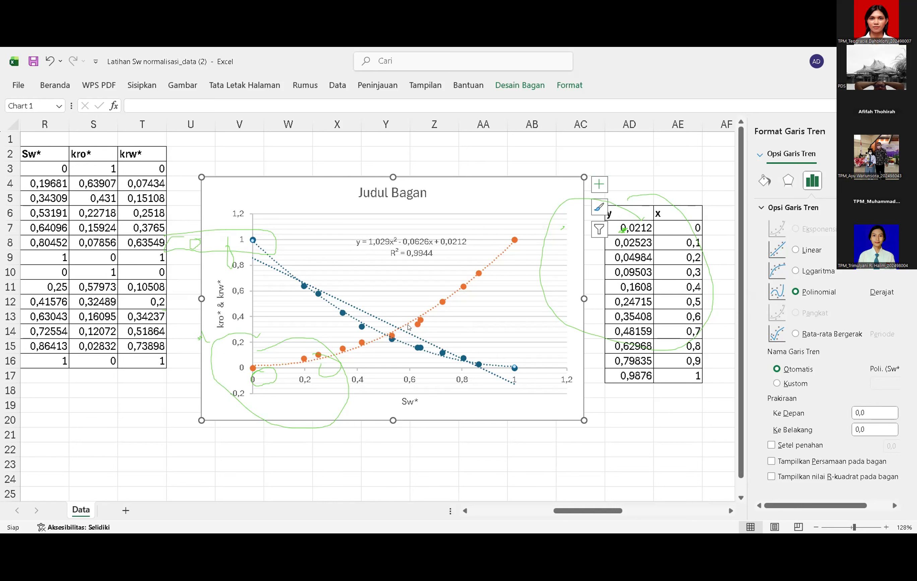
left_click(402, 330)
left_click(284, 274)
left_click(284, 274)
left_click(795, 292)
left_click(555, 353)
left_click(598, 403)
left_click(676, 404)
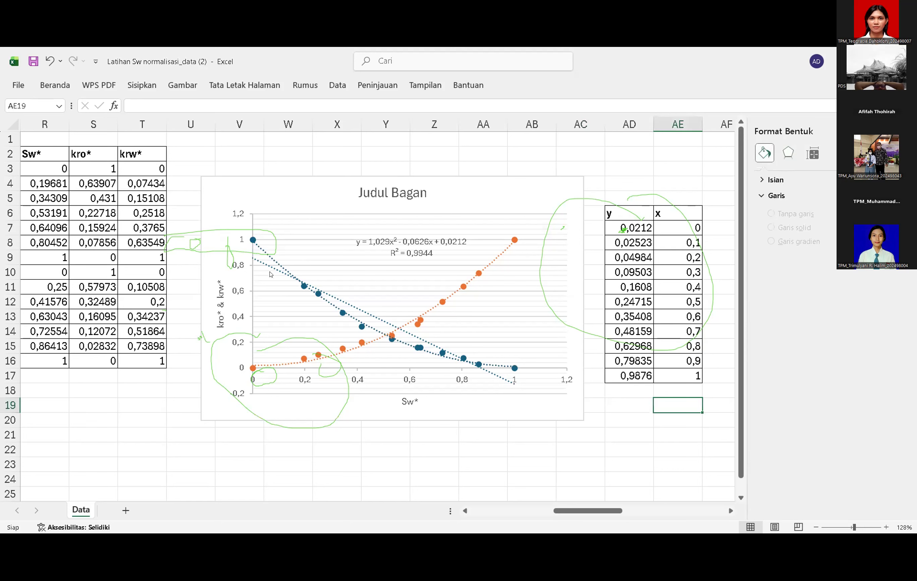
- Change the remaining straight trendline of the Sw* kro* series from Linear to Polinomial
left_click(270, 270)
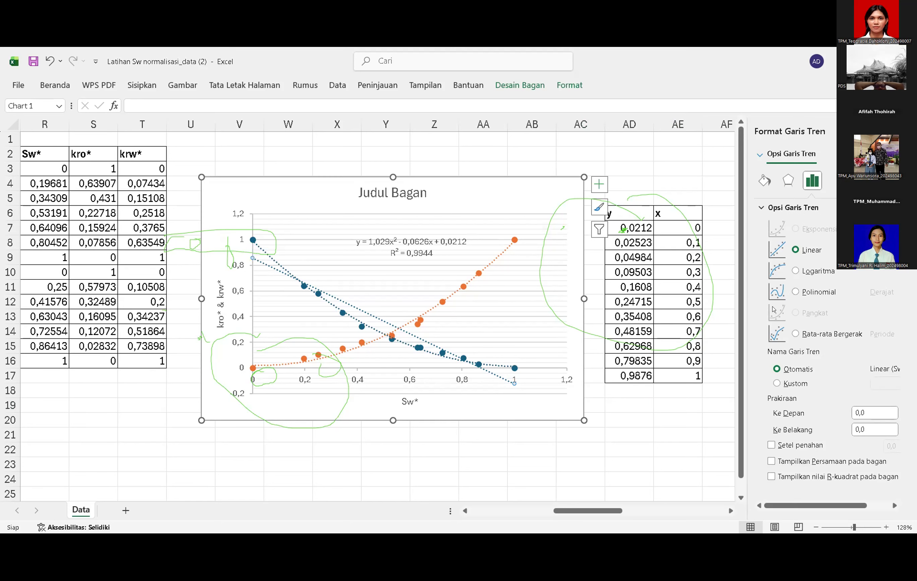
left_click(796, 292)
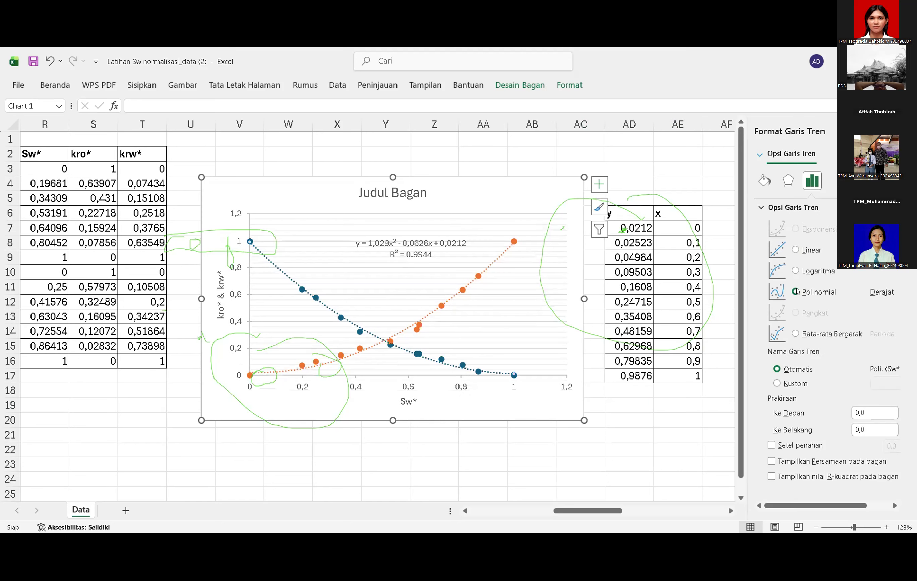
left_click(674, 423)
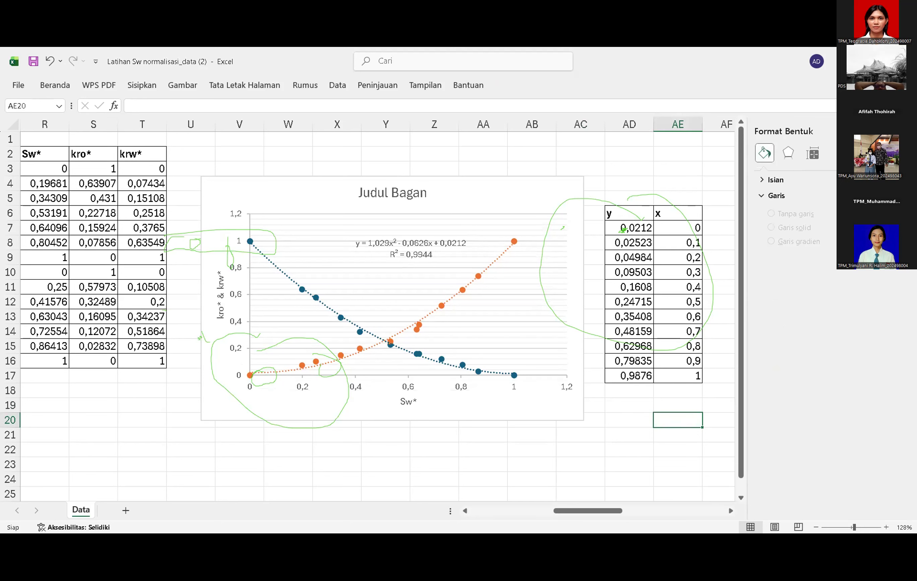
- Compare the krw* trendline equation on the chart with the formula in Y cell AH8
left_click(903, 131)
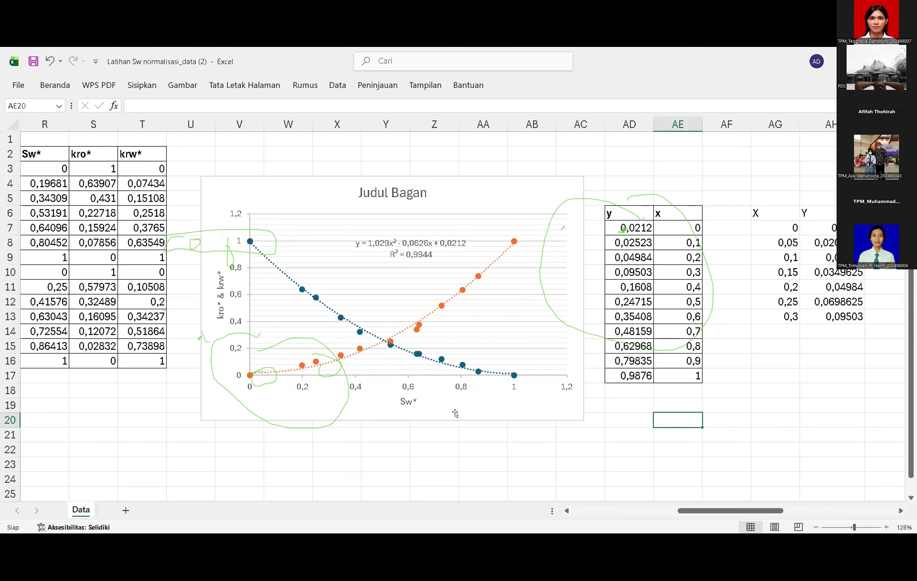
left_click(404, 236)
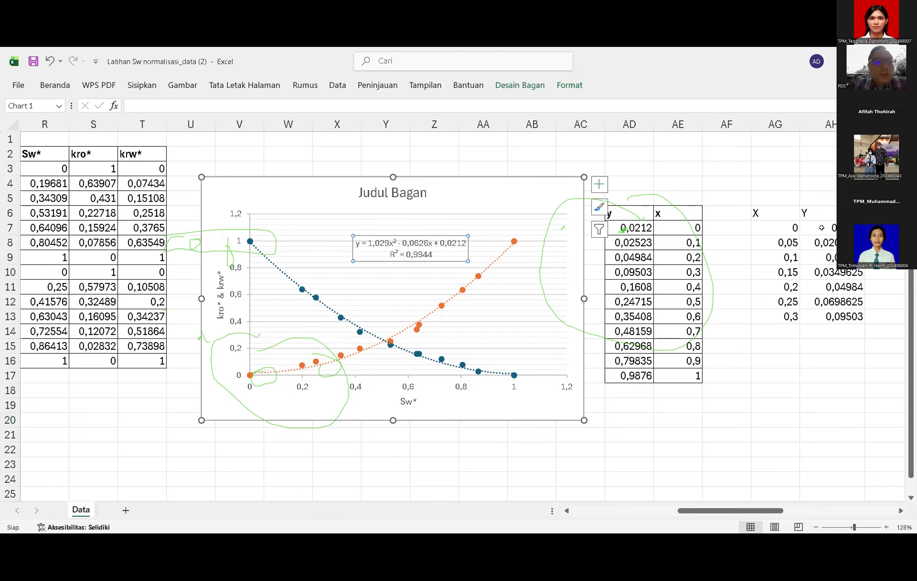
left_click(829, 243)
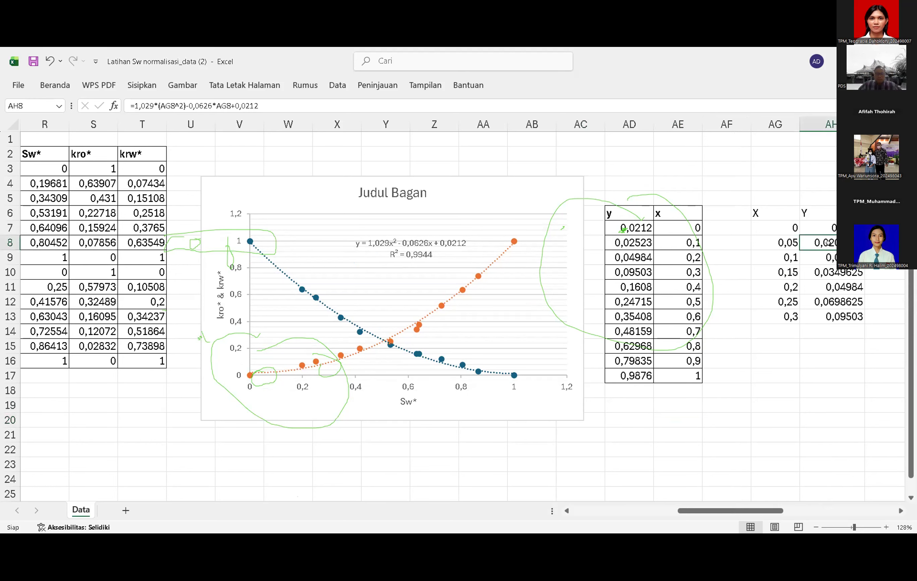
left_click(409, 254)
left_click(822, 242)
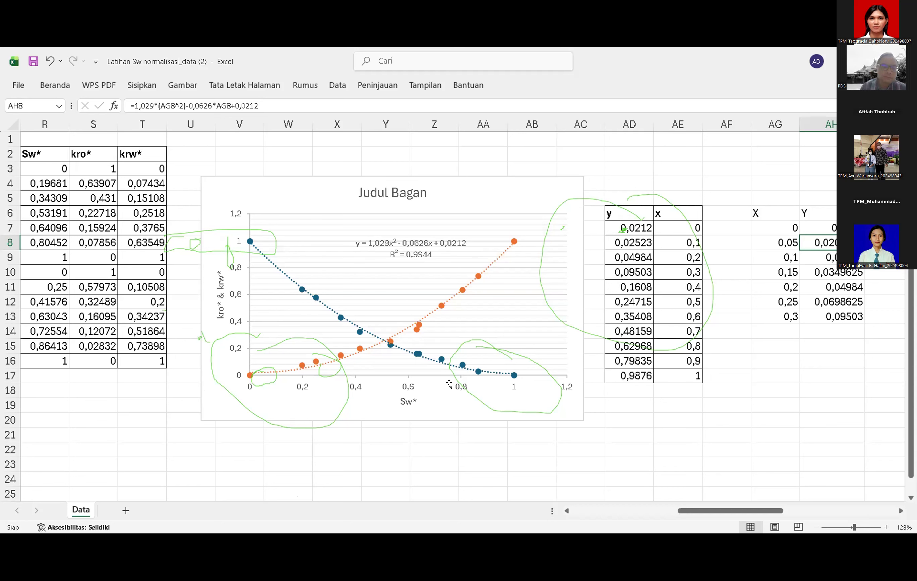
- Examine the format options of the chart's horizontal Sw* axis, including its tick mark, label and number settings
left_click(463, 387)
double_click(462, 387)
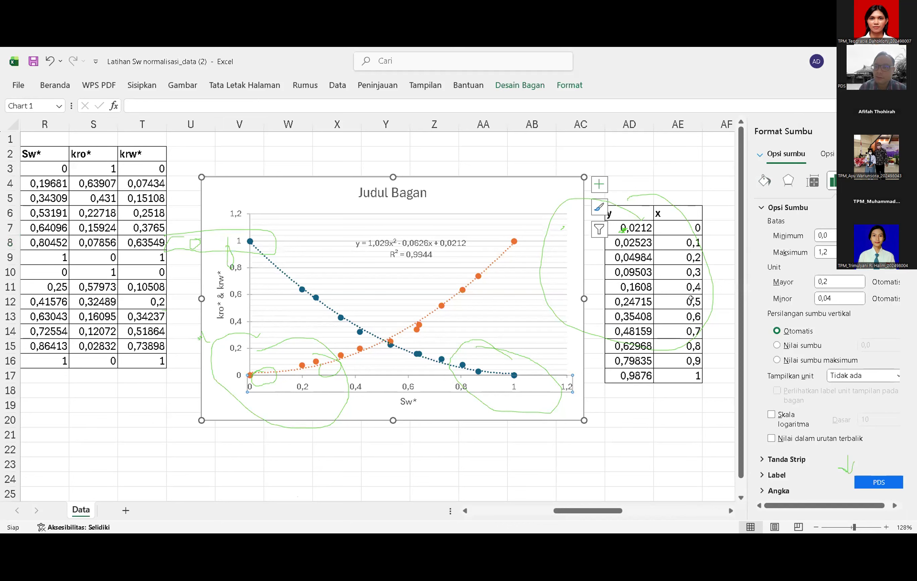
left_click(599, 184)
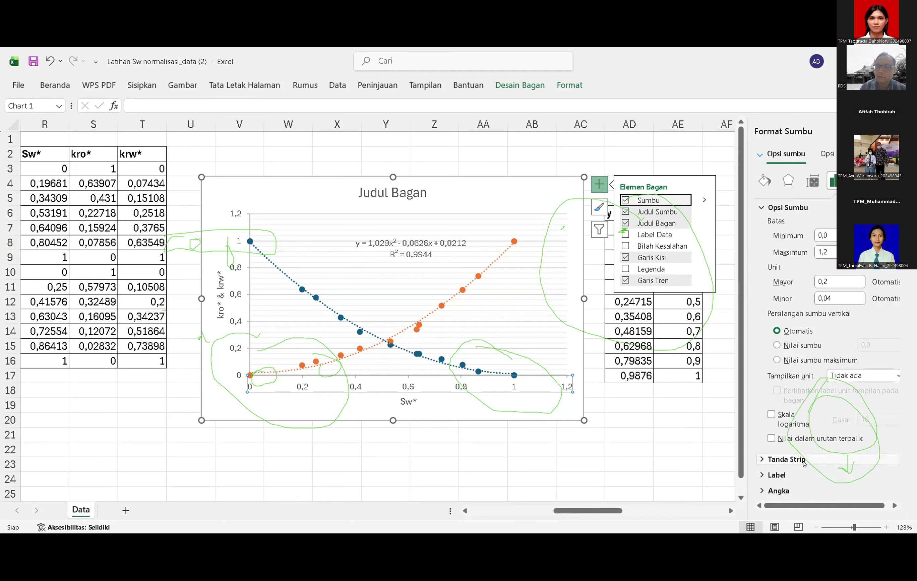
left_click(787, 460)
scroll(796, 482, "down", 1)
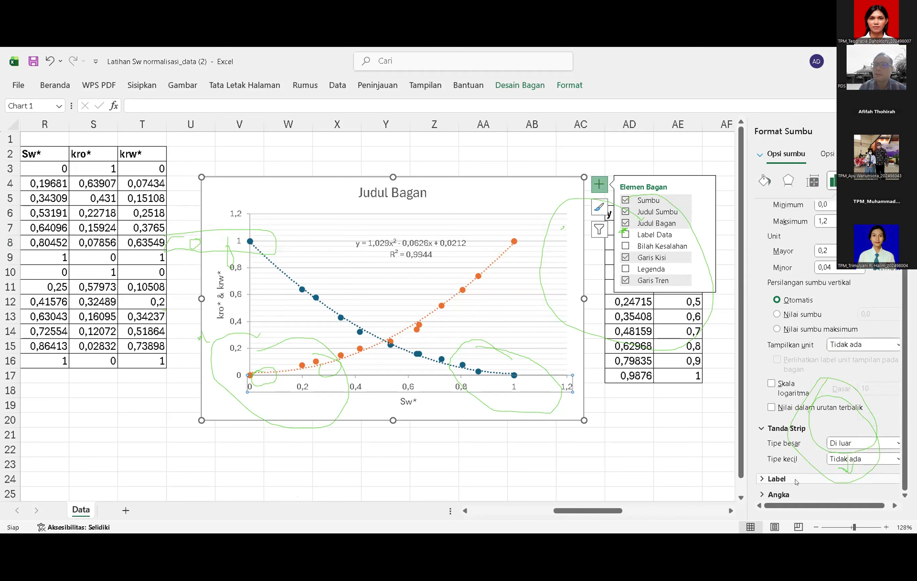
left_click(796, 481)
scroll(797, 482, "down", 1)
left_click(780, 495)
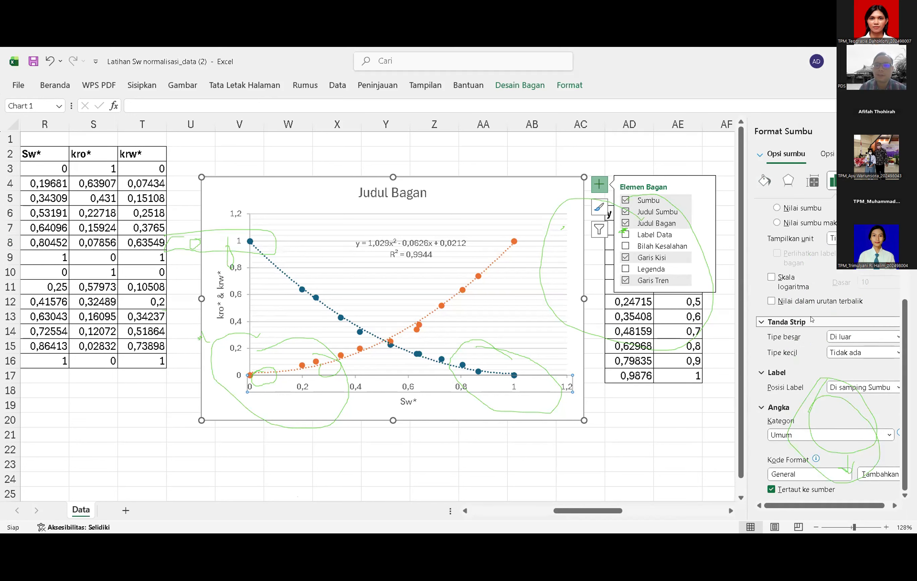
scroll(812, 320, "up", 3)
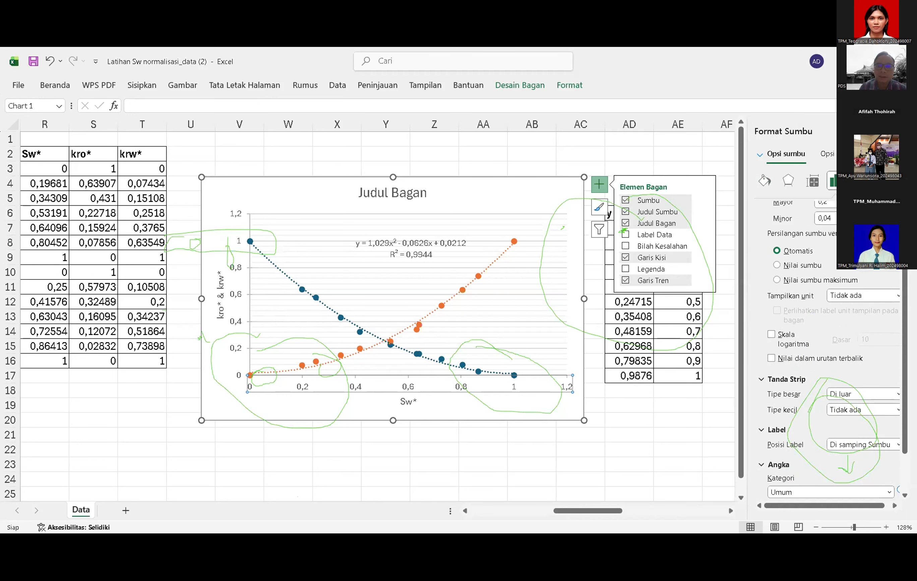
left_click(902, 131)
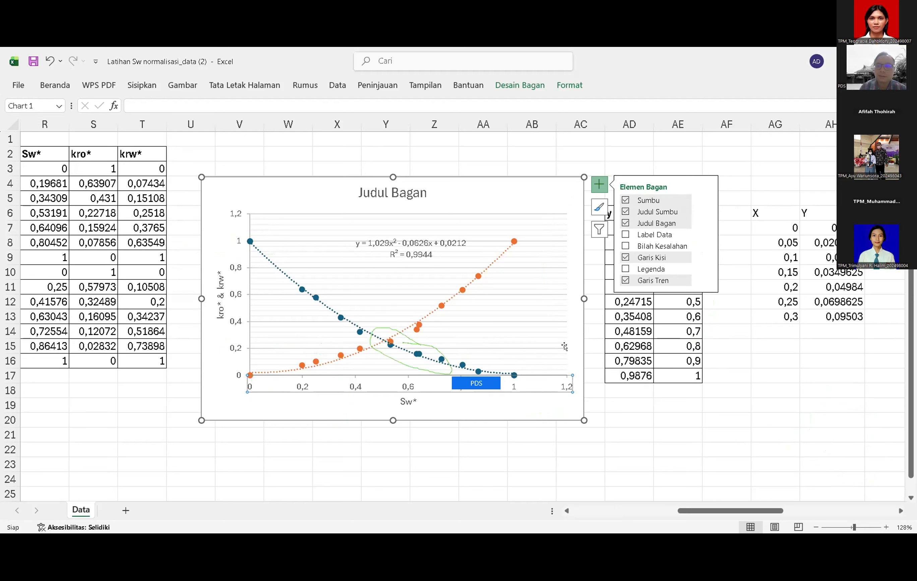
- Examine the formatting options of the Sw* kro* series and its trendline in the chart
left_click(419, 351)
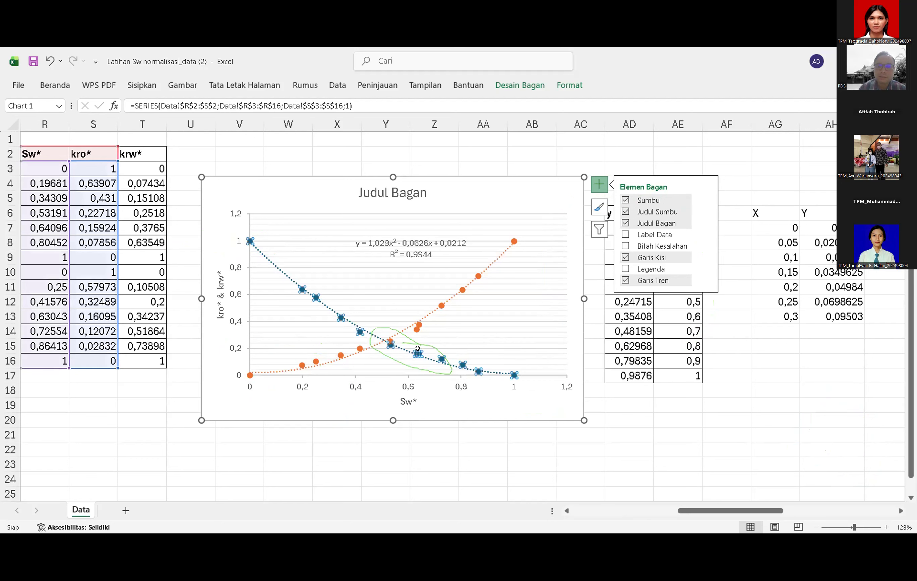
right_click(419, 351)
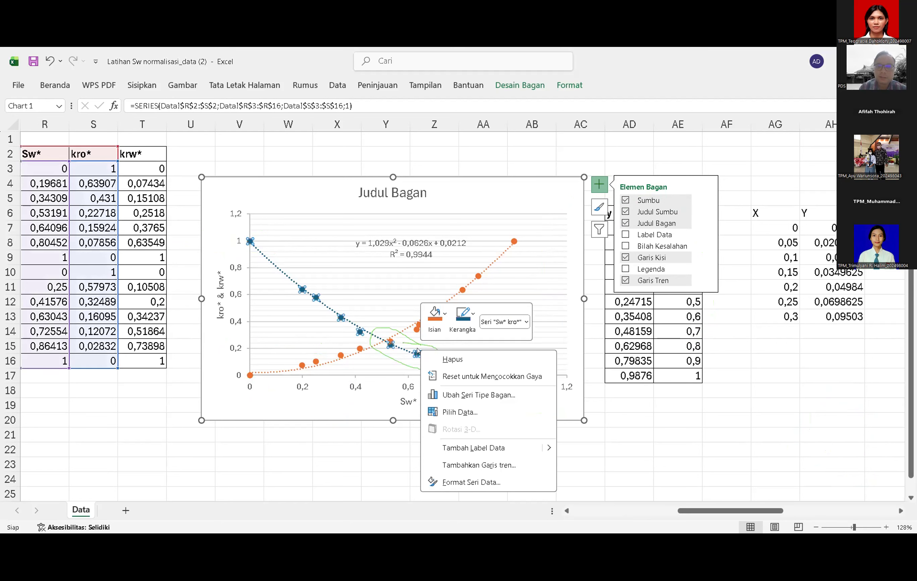
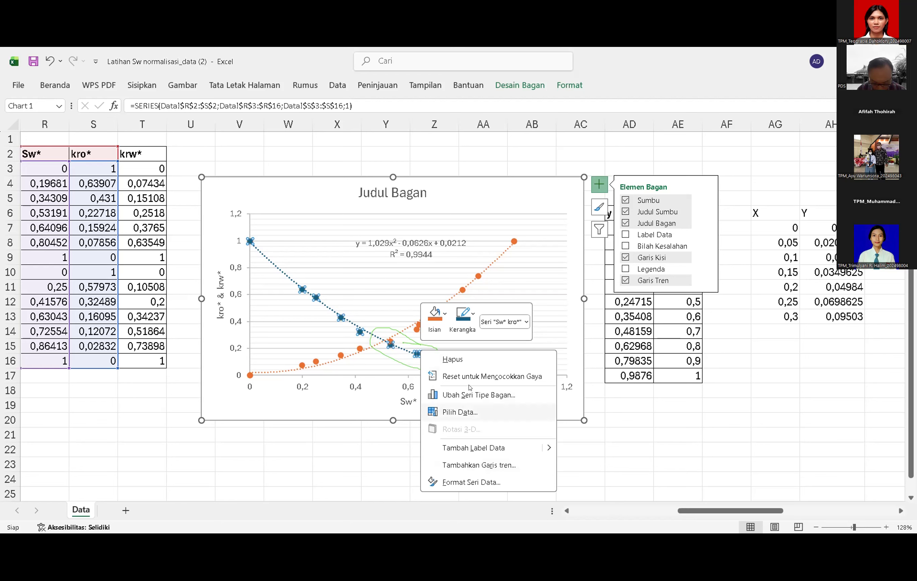
left_click(364, 325)
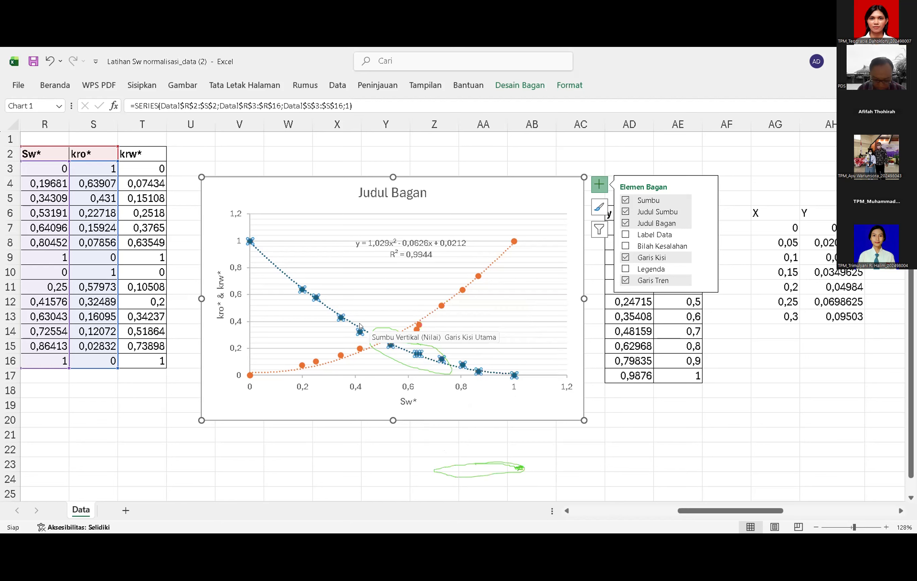
double_click(354, 323)
left_click(355, 326)
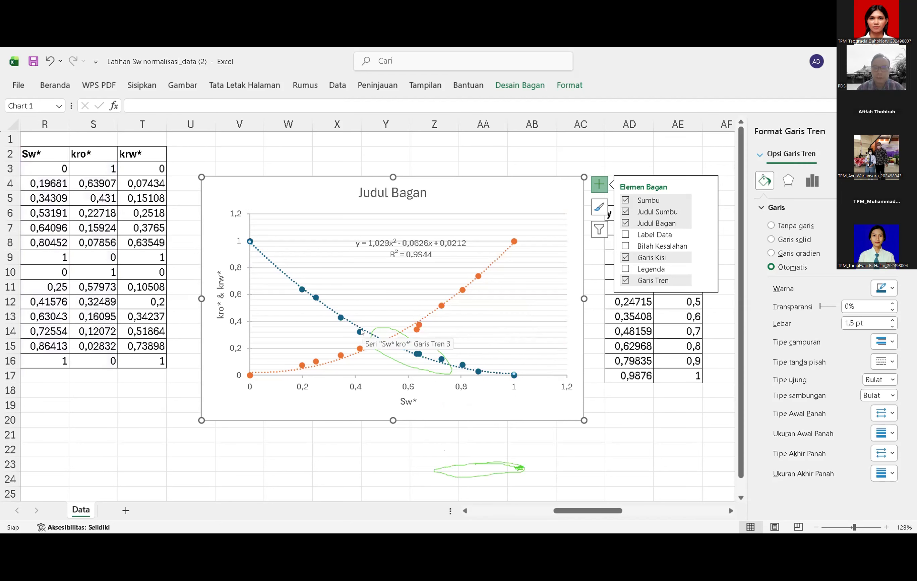
left_click(360, 332)
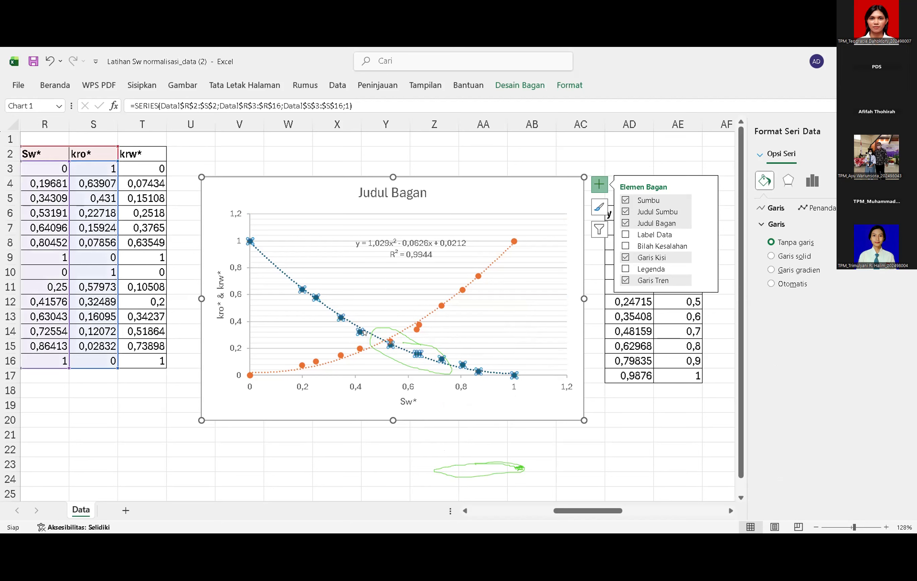
right_click(364, 333)
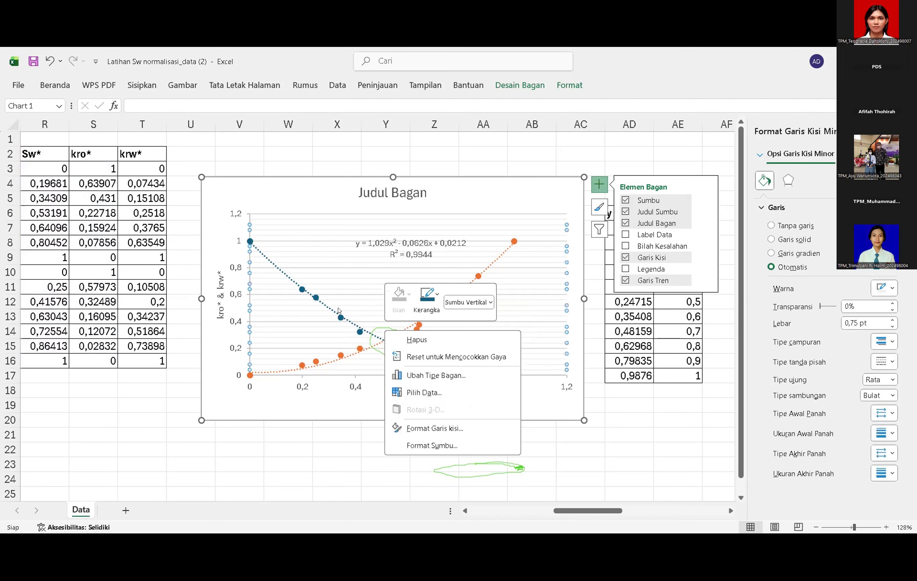
left_click(338, 311)
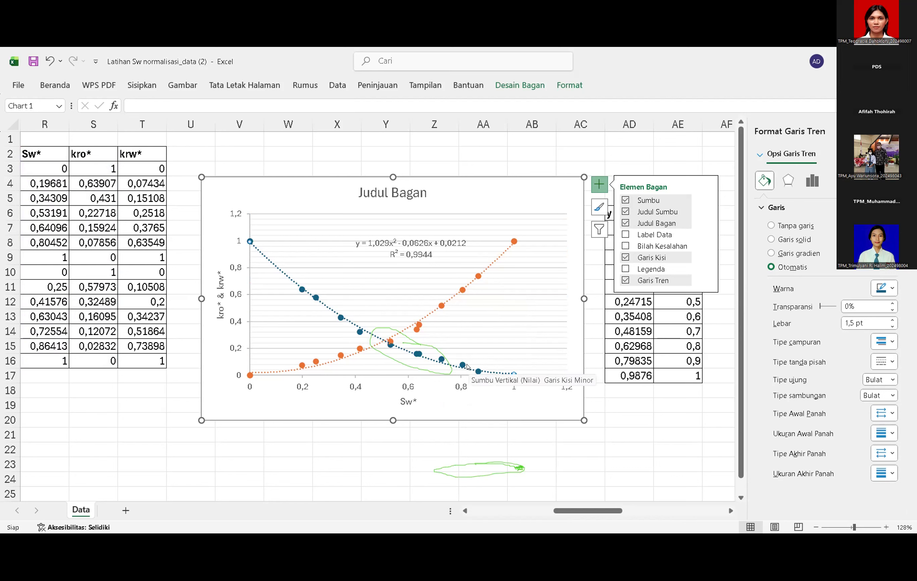
left_click(461, 364)
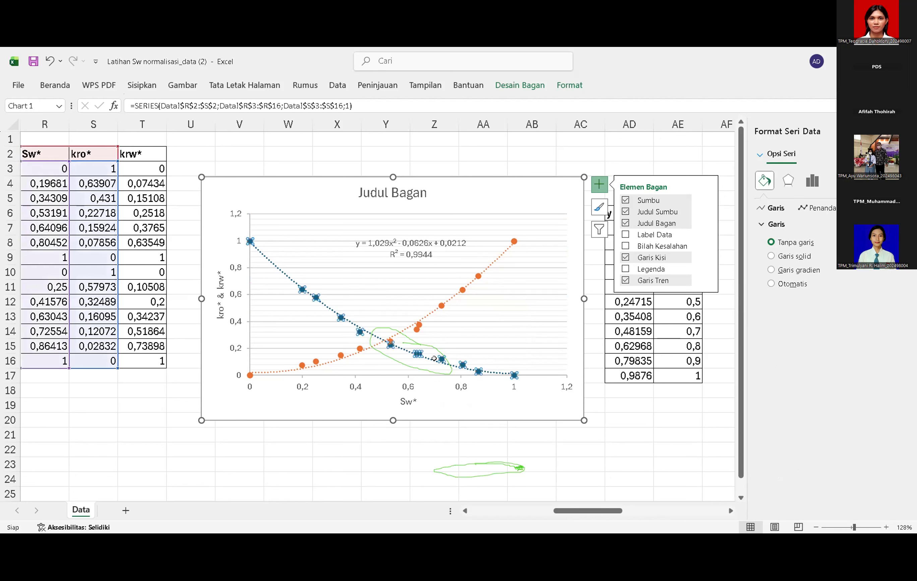
left_click(431, 363)
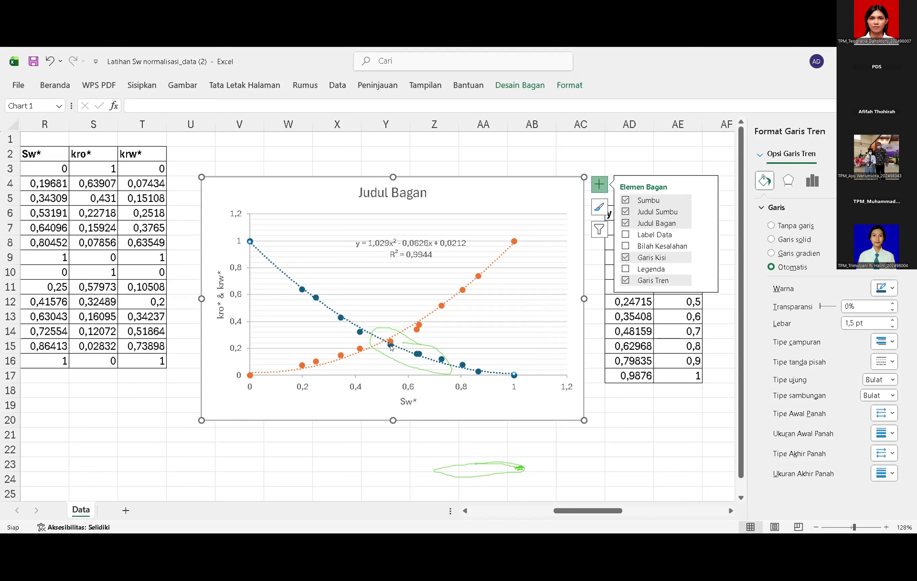
left_click(357, 329)
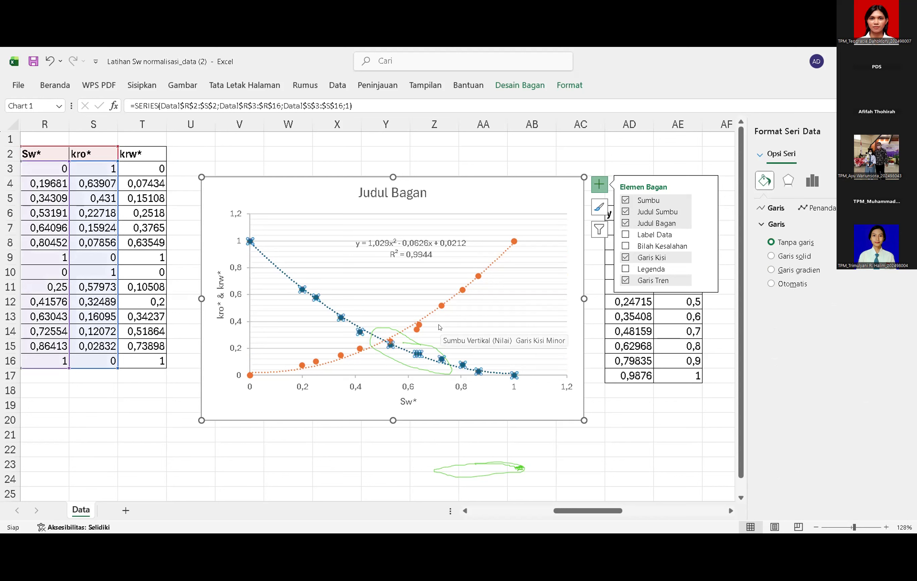
left_click(532, 430)
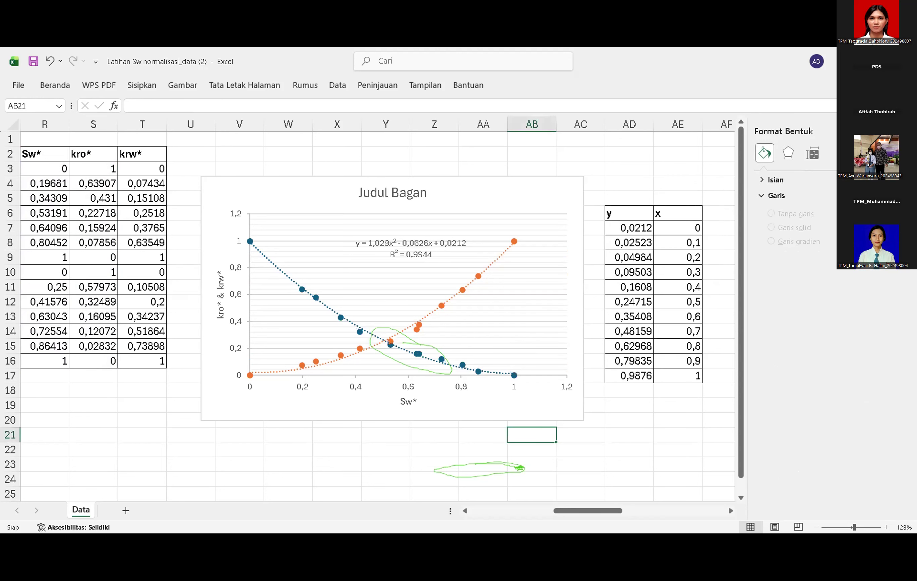
left_click(904, 131)
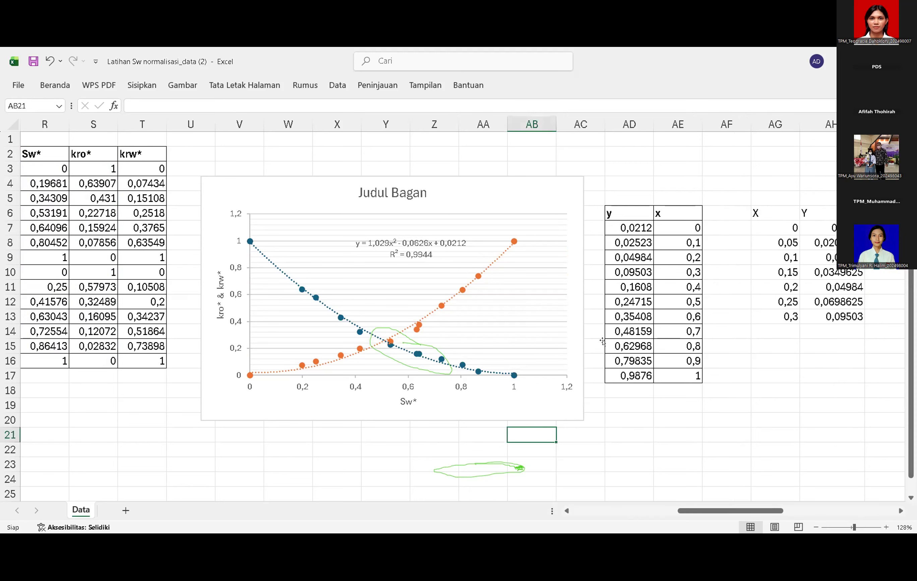
- Display the equation and R-squared value of the Sw* kro* polynomial trendline on the chart
mouse_move(463, 364)
left_click(265, 259)
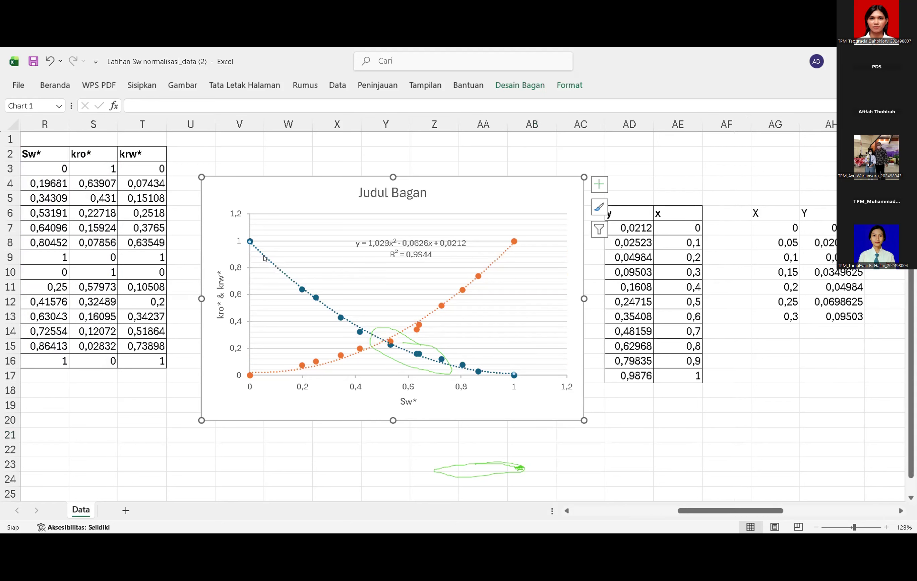
double_click(264, 258)
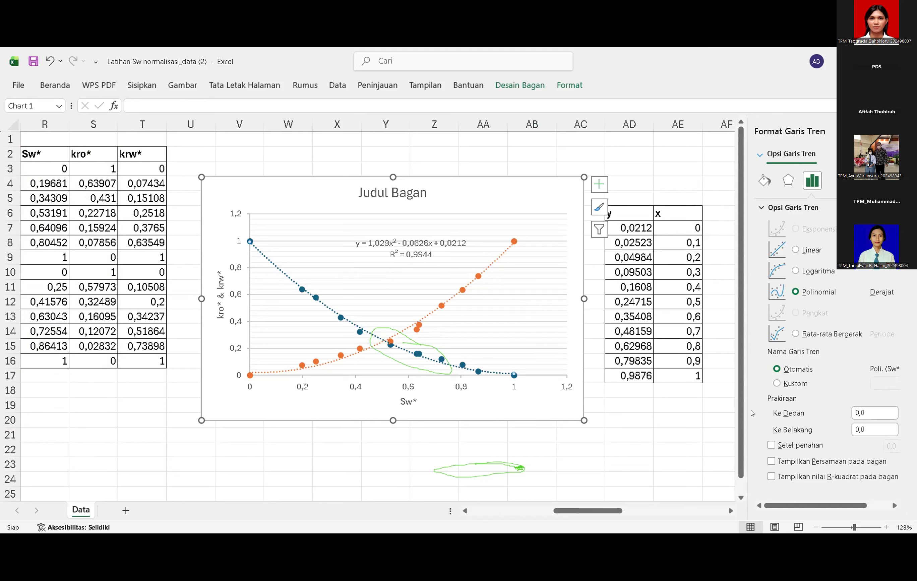
left_click_drag(737, 431, 737, 442)
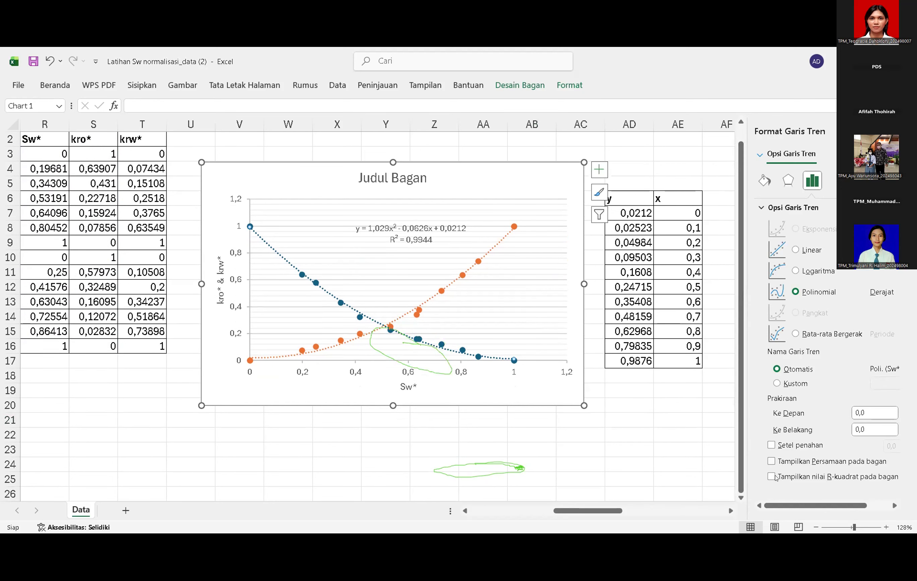
left_click(772, 477)
left_click(772, 462)
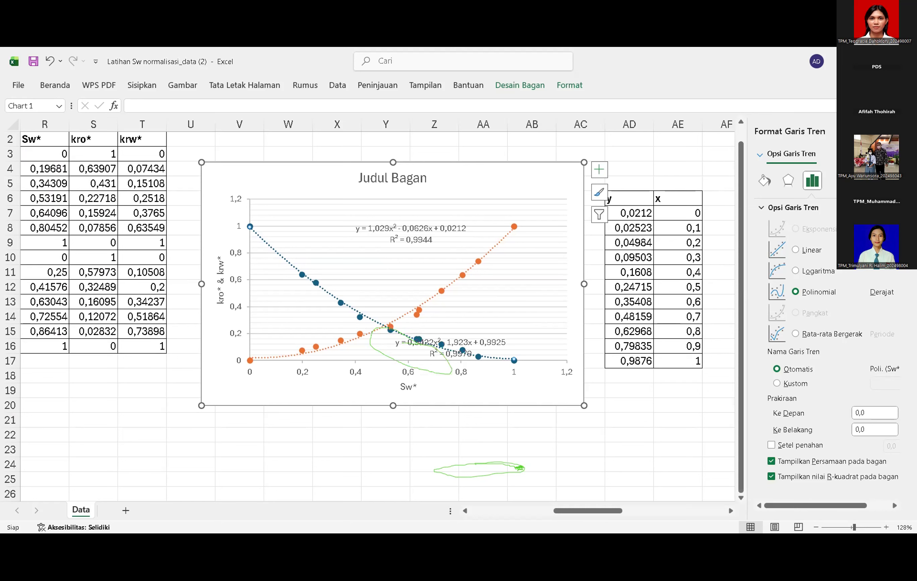
left_click(902, 131)
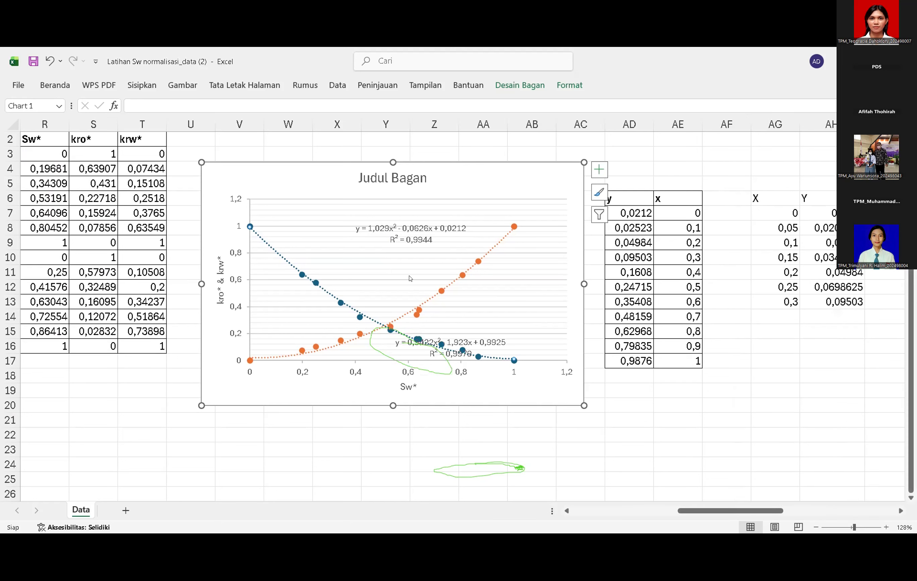
- Move the Sw* kro* trendline's equation label clear of the data points, just below the krw* equation in the chart
left_click(421, 338)
left_click_drag(442, 342, 420, 271)
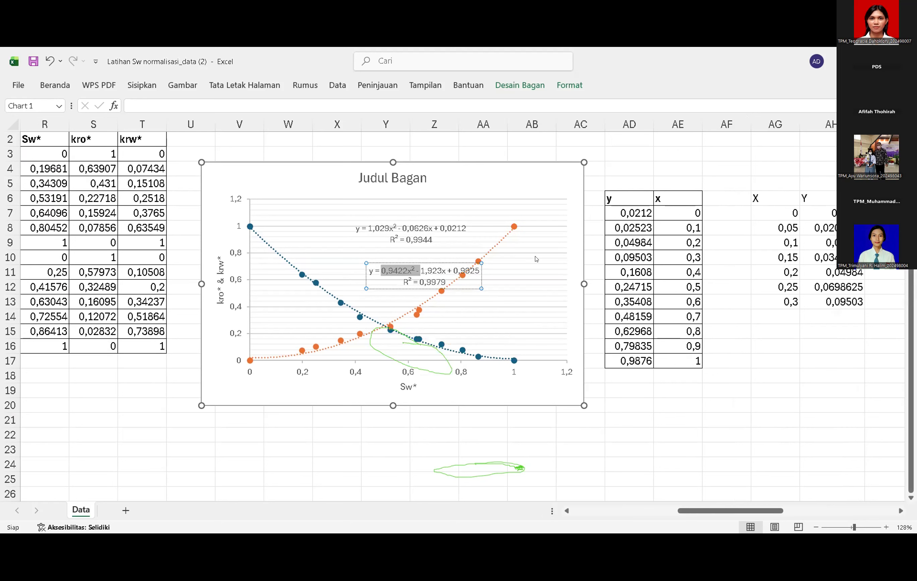
left_click(438, 264)
left_click_drag(437, 264, 411, 257)
- Delete the krw* trendline's equation label from the chart, keeping only the kro* equation
left_click(429, 228)
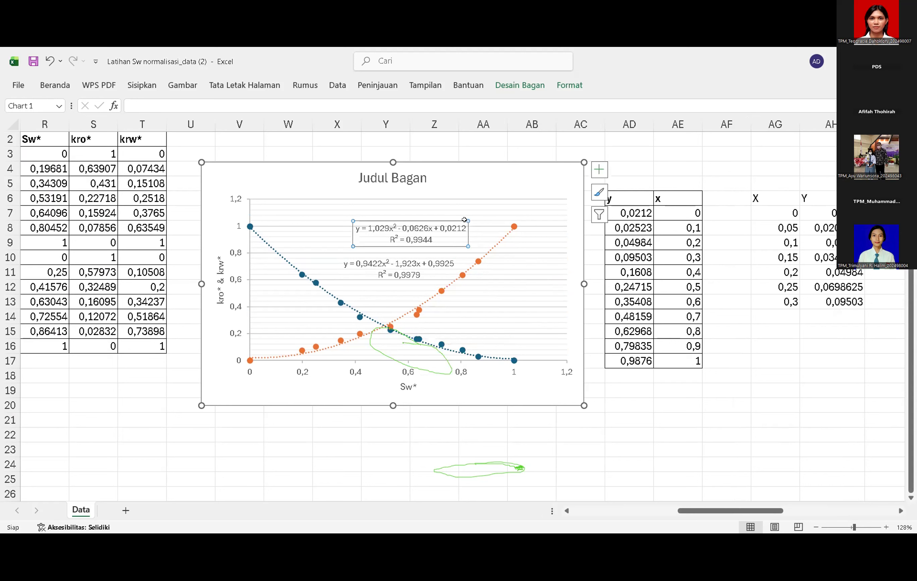
key("Delete")
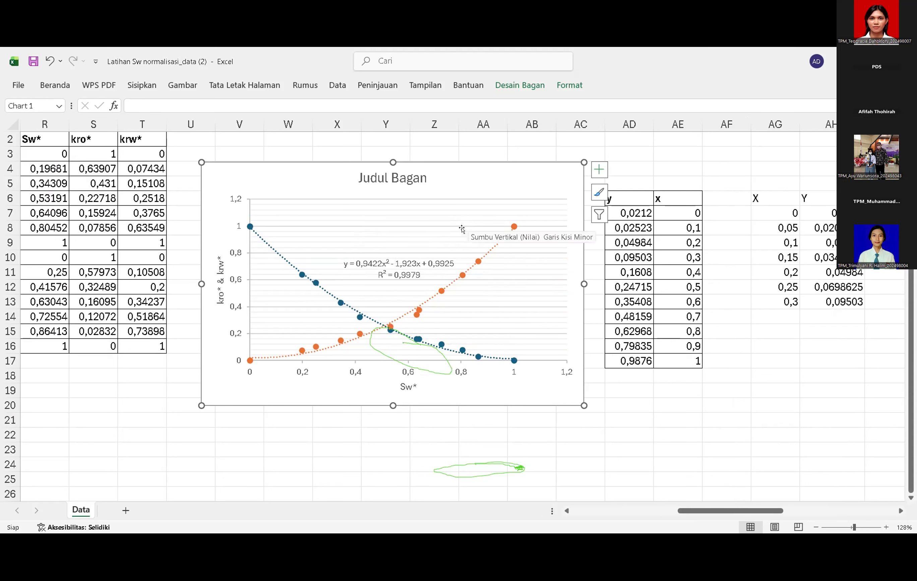
left_click(387, 260)
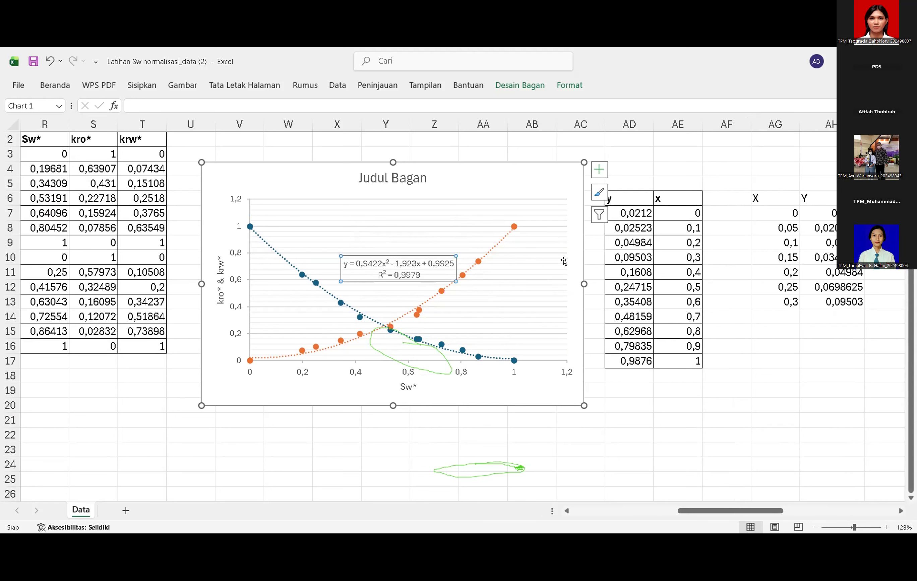
left_click(816, 228)
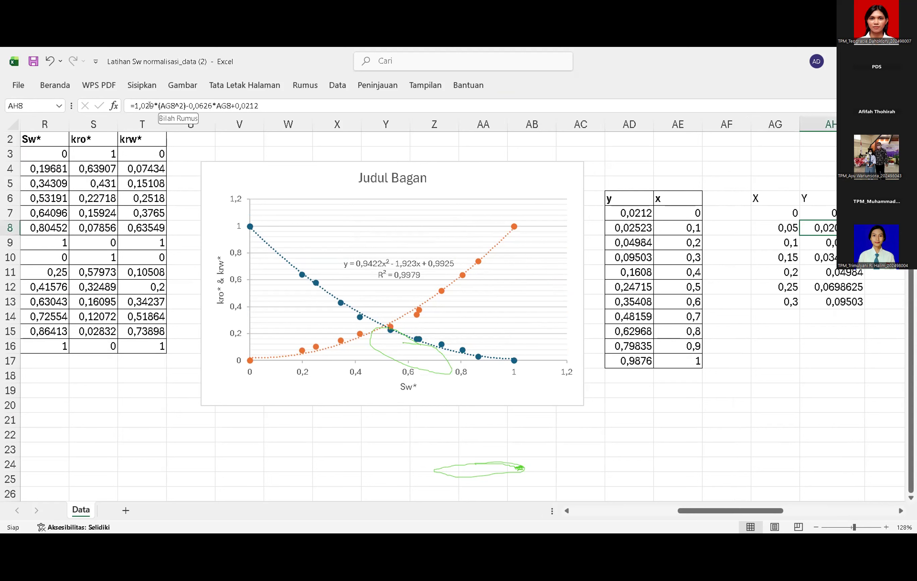
left_click(150, 105)
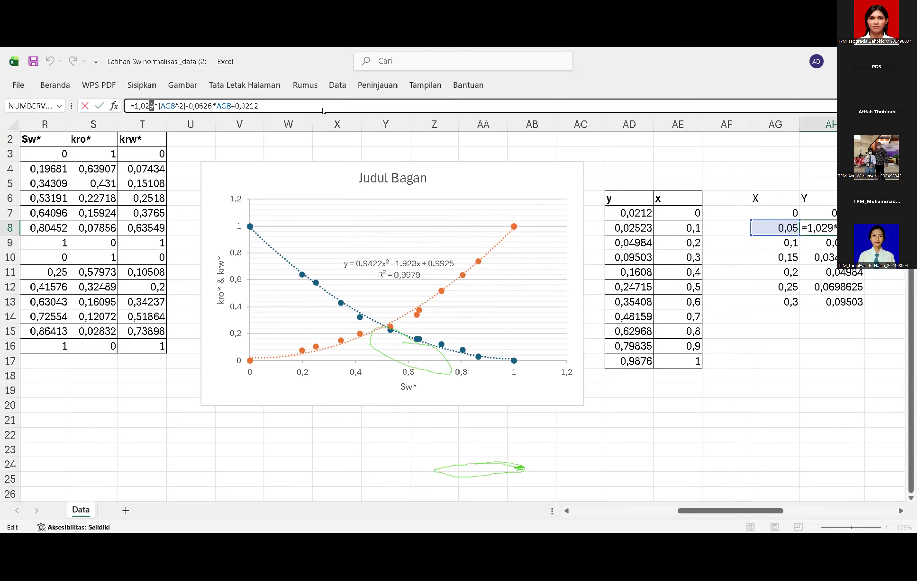
key("Return")
- In the Y formula of cell AH7, replace the coefficient of the squared term with 0,9422
key("Up")
key("Up")
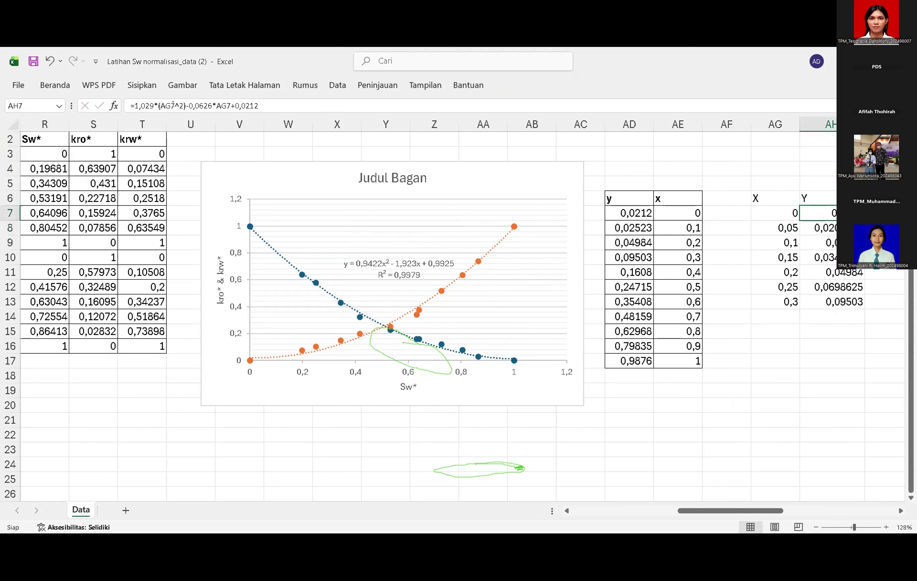
left_click(151, 104)
key("BackSpace")
key("BackSpace")
key("BackSpace")
key("BackSpace")
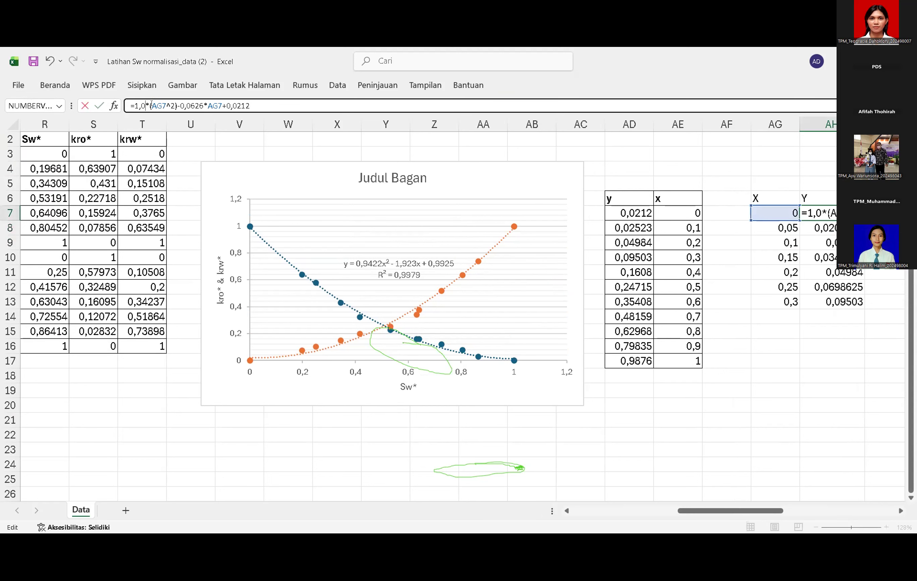
key("BackSpace")
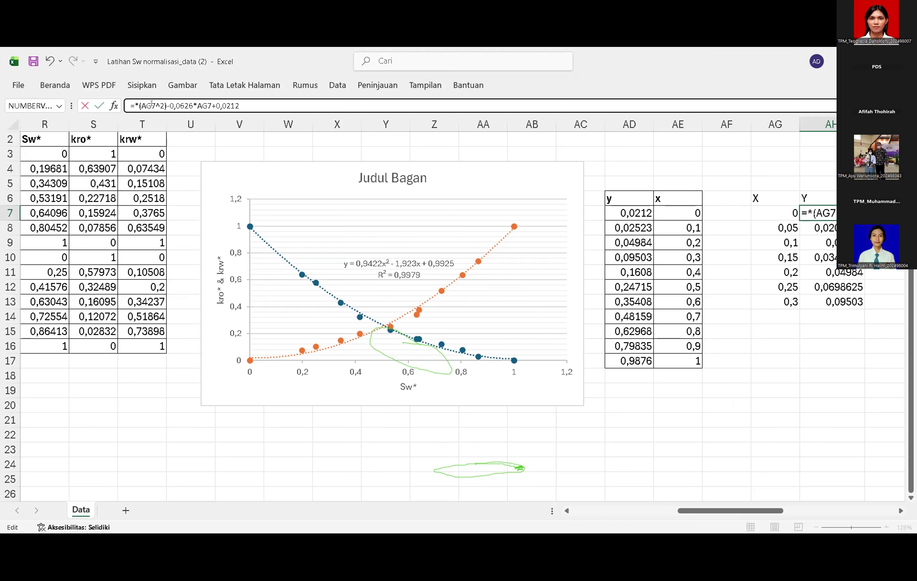
type("0,943")
key("BackSpace")
type("22")
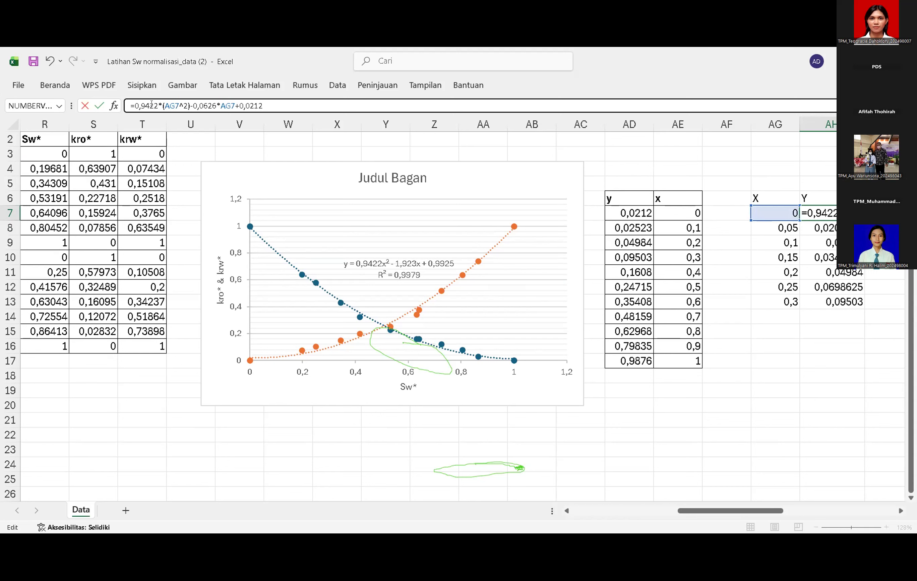
- Set the linear term's coefficient in the AH7 formula to -1,923
left_click(218, 105)
key("BackSpace")
key("BackSpace")
key("BackSpace")
key("BackSpace")
key("BackSpace")
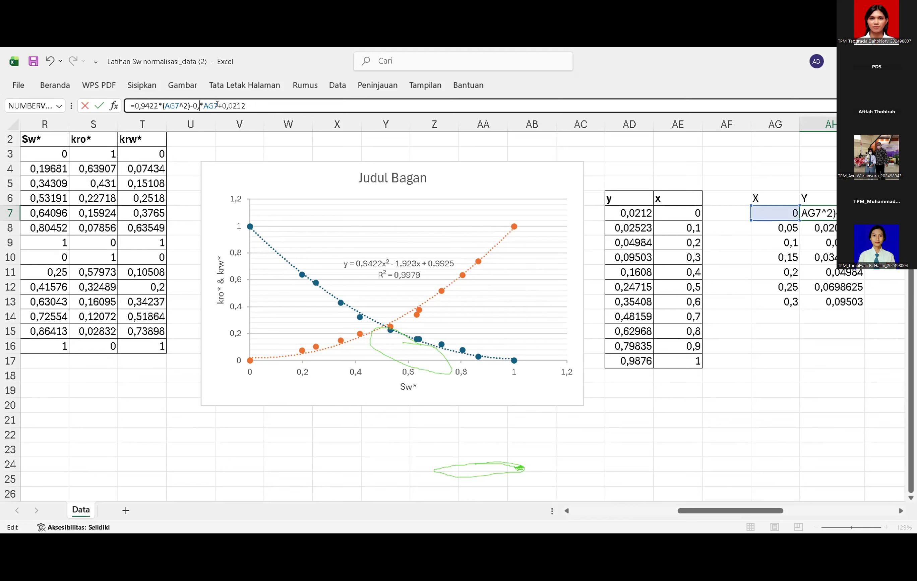
key("BackSpace")
type("1,923")
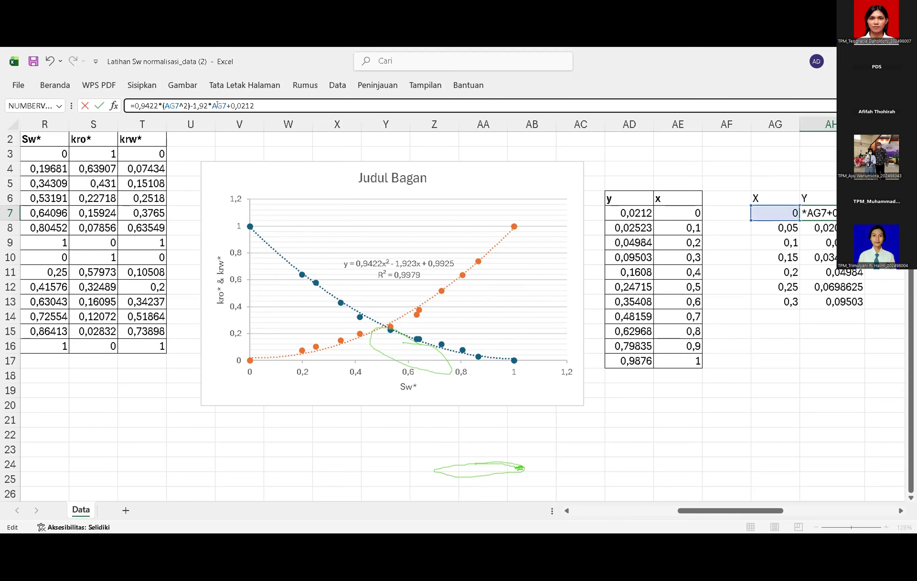
- Set the constant term of the AH7 formula to +0,9925 and commit the formula
left_click(257, 104)
key("BackSpace")
key("BackSpace")
key("BackSpace")
key("BackSpace")
key("BackSpace")
key("BackSpace")
key("BackSpace")
type("=+0,9925")
key("Return")
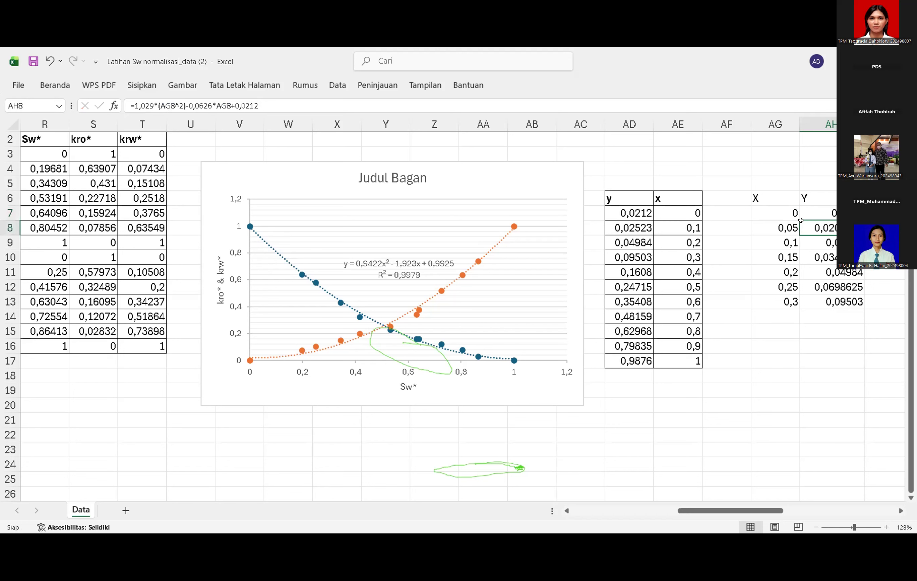
- Fill the kro* formula from AH7 down to AH13
left_click(808, 210)
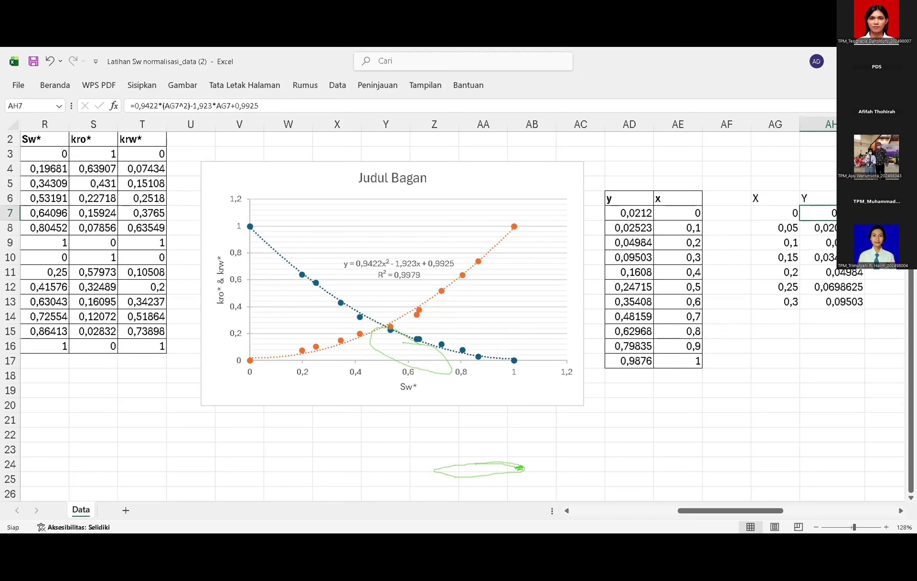
left_click_drag(865, 220, 863, 304)
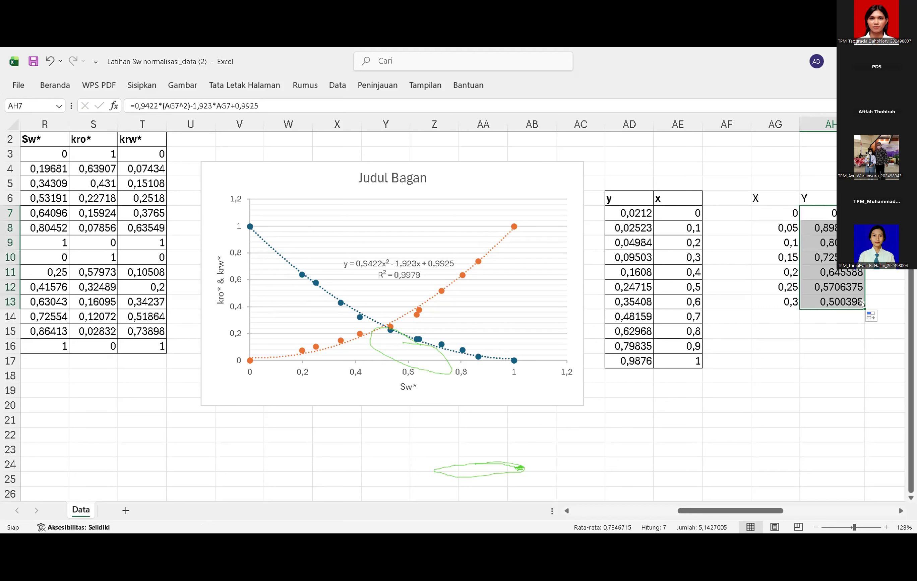
key("Down")
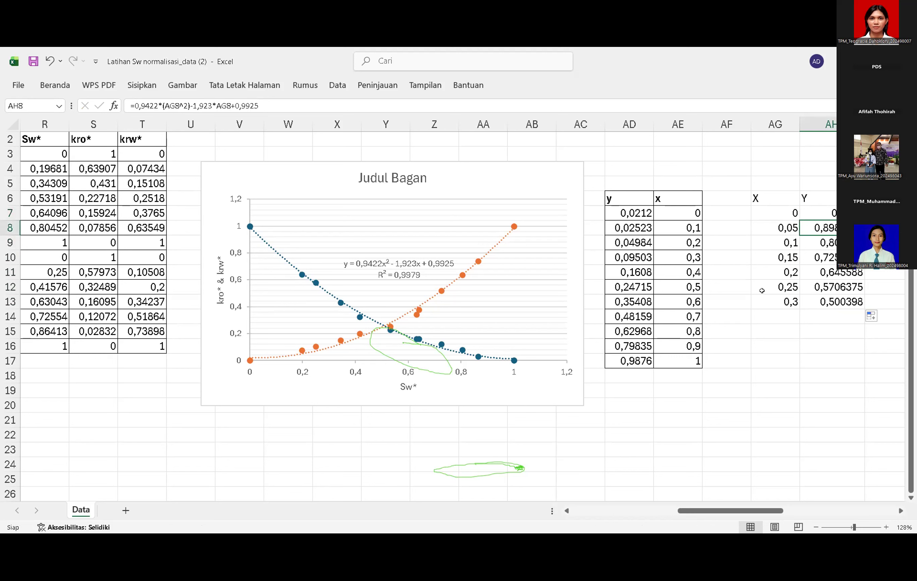
- Try to fill the X column down to AG13 from cell AG7 alone, and undo that fill
left_click(761, 211)
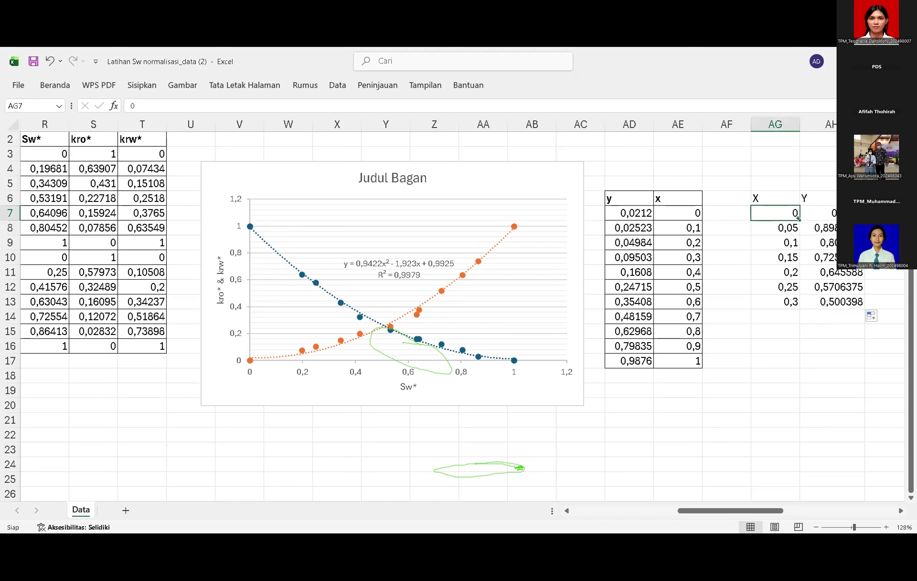
left_click_drag(798, 219, 806, 228)
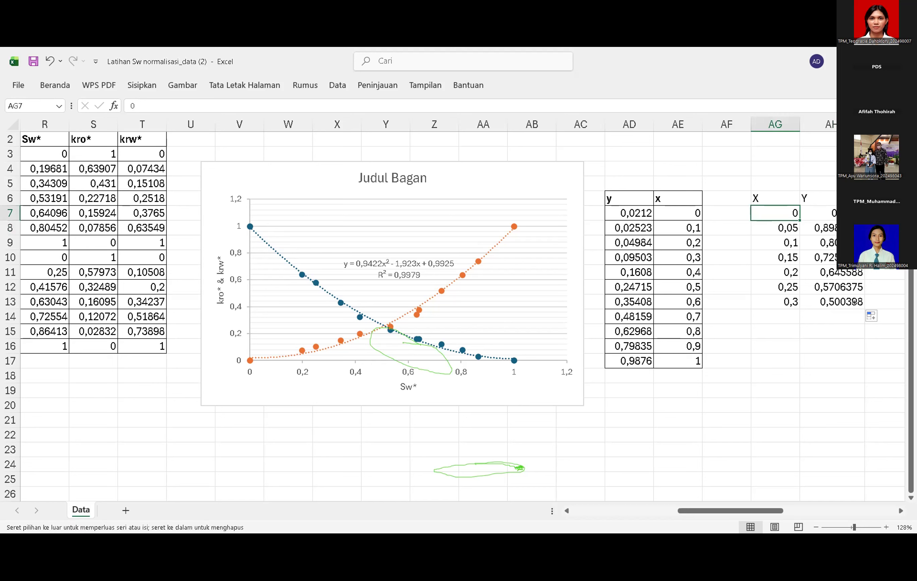
left_click_drag(852, 312, 850, 312)
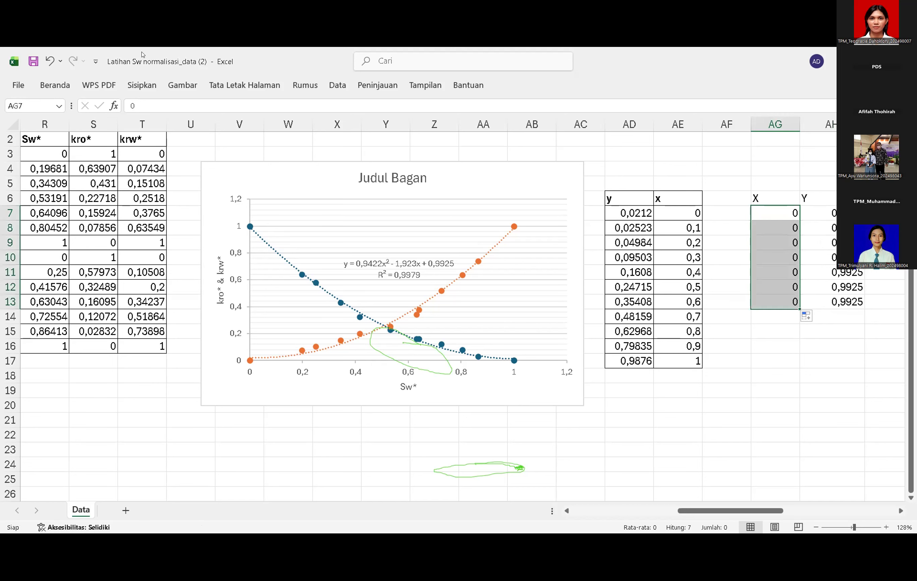
left_click(51, 60)
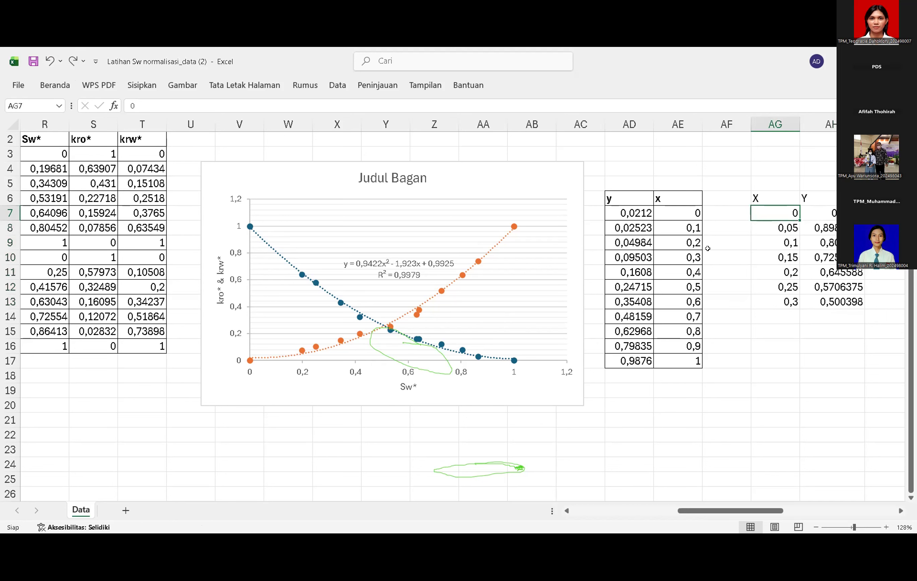
- Extend the X series in steps of 0,05 from the existing AG7:AG13 values down to 1 in AG27
key("ctrl+shift+Down")
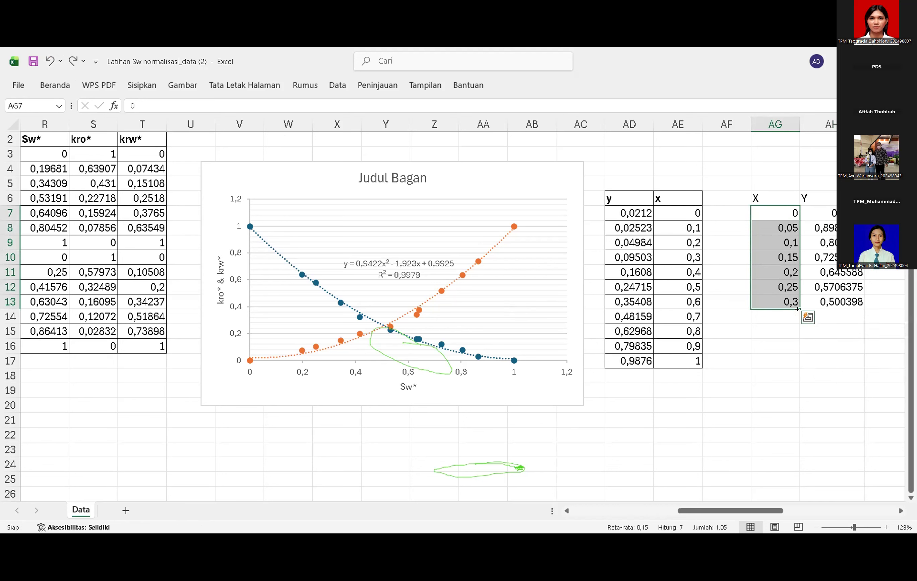
left_click_drag(799, 305, 792, 328)
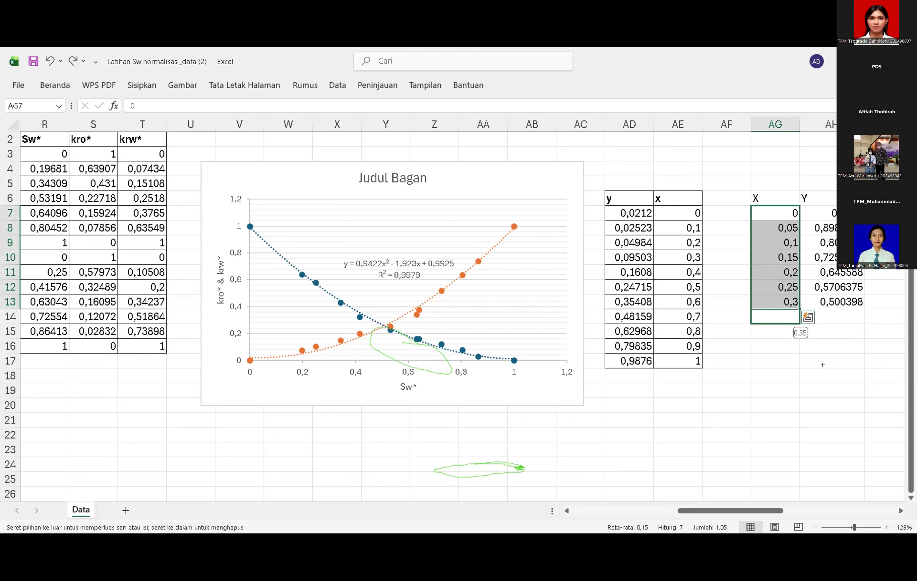
left_click_drag(817, 372, 817, 372)
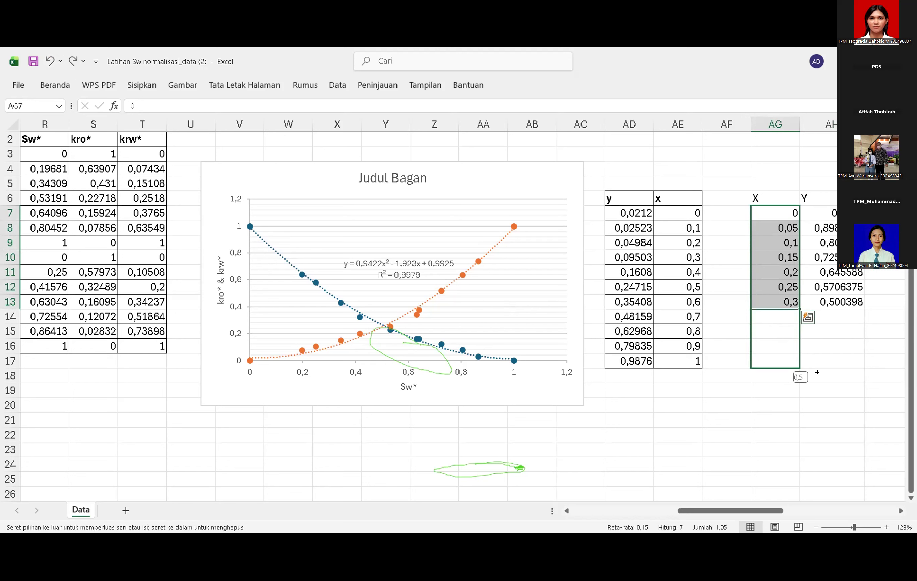
left_click_drag(818, 372, 813, 420)
left_click_drag(799, 463, 800, 425)
left_click(844, 362)
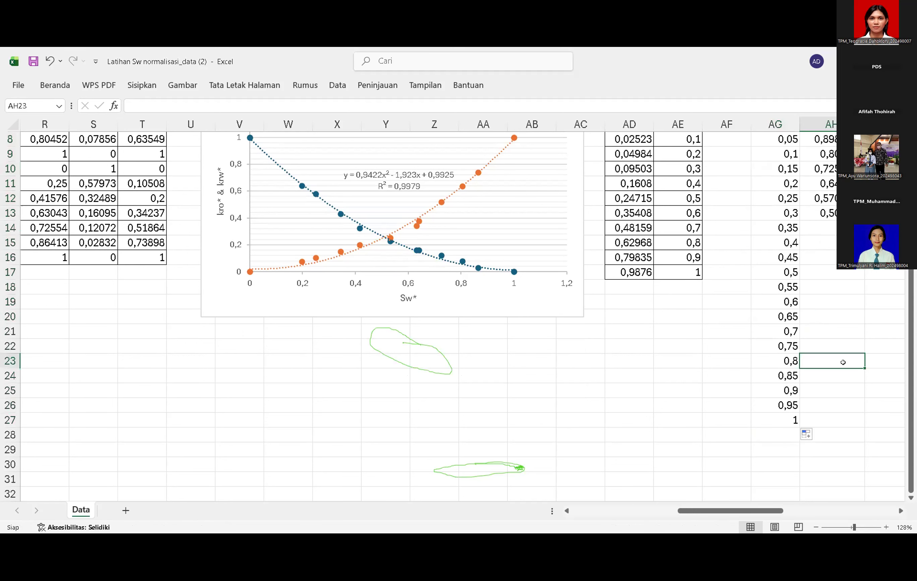
- Fill the Y formula from AH7 down to AH27 alongside all the X values
scroll(843, 362, "right", 2)
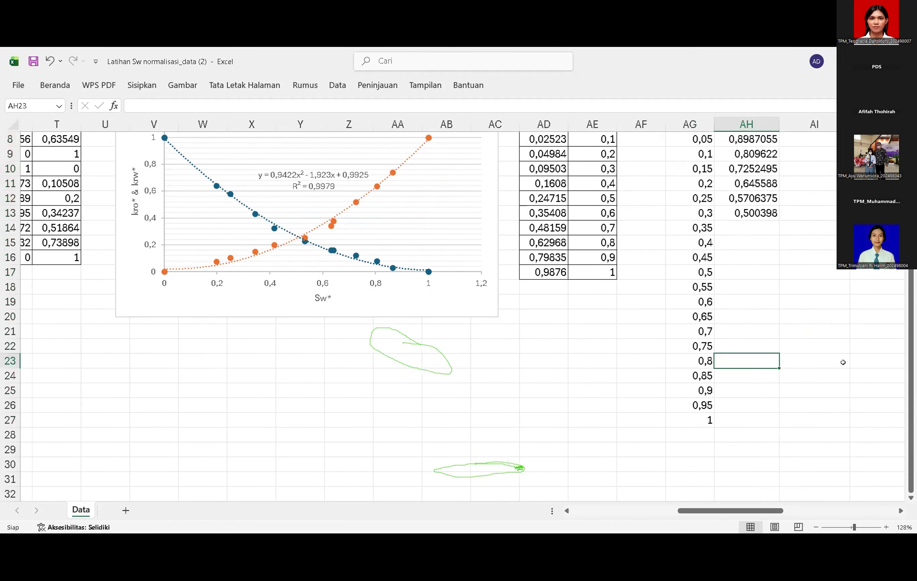
left_click(754, 212)
scroll(754, 212, "up", 2)
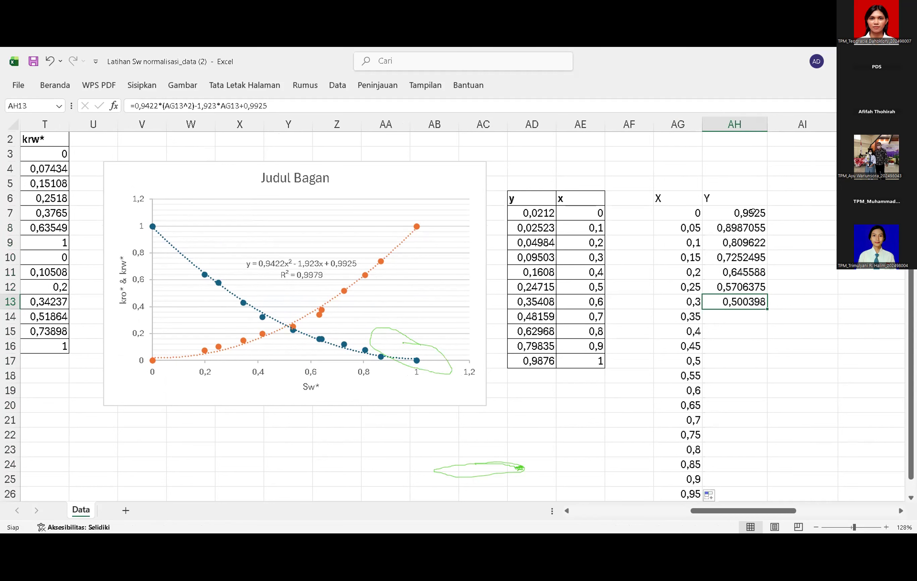
scroll(754, 212, "down", 1)
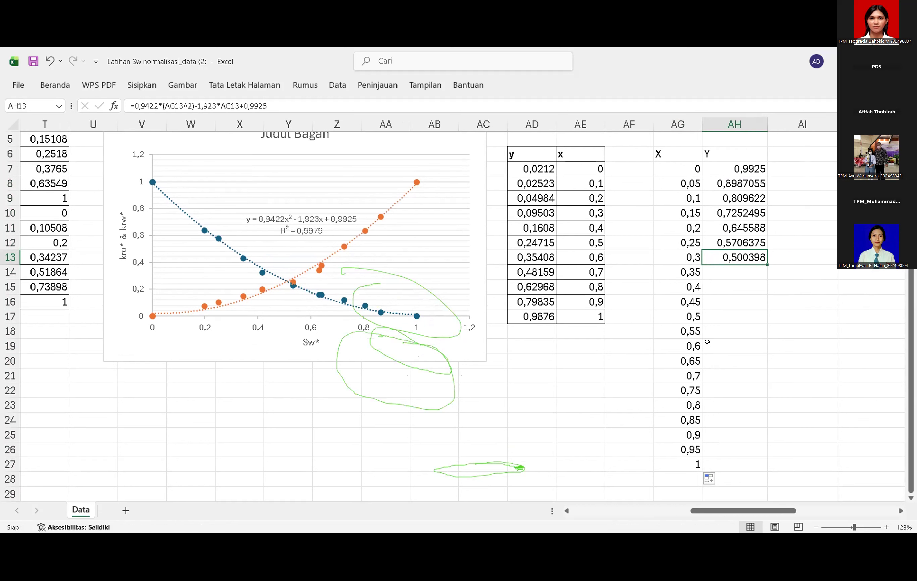
left_click(754, 172)
left_click_drag(766, 175, 744, 466)
left_click(824, 355)
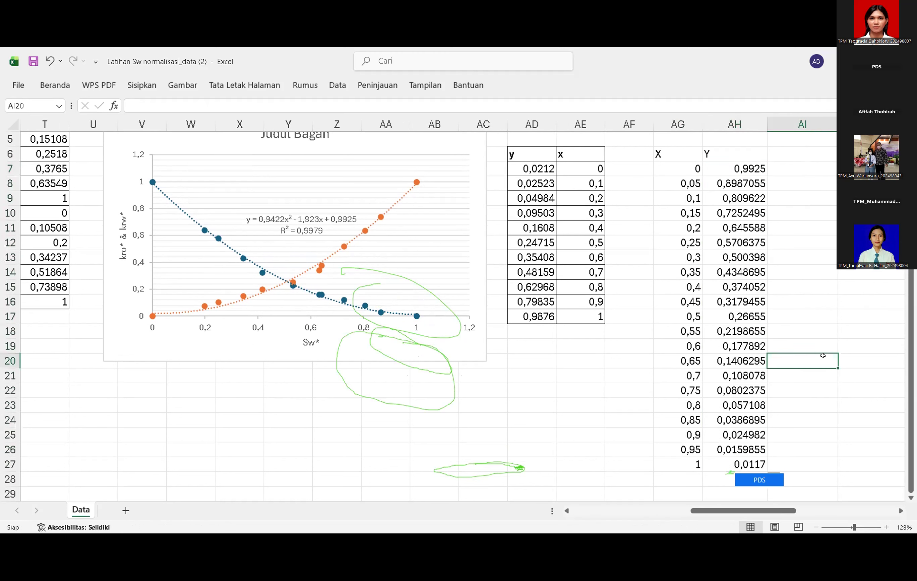
- Check the filled Y formulas in the lower cells of column AH, down to AH27
left_click(745, 388)
left_click(745, 370)
left_click(747, 433)
left_click(746, 463)
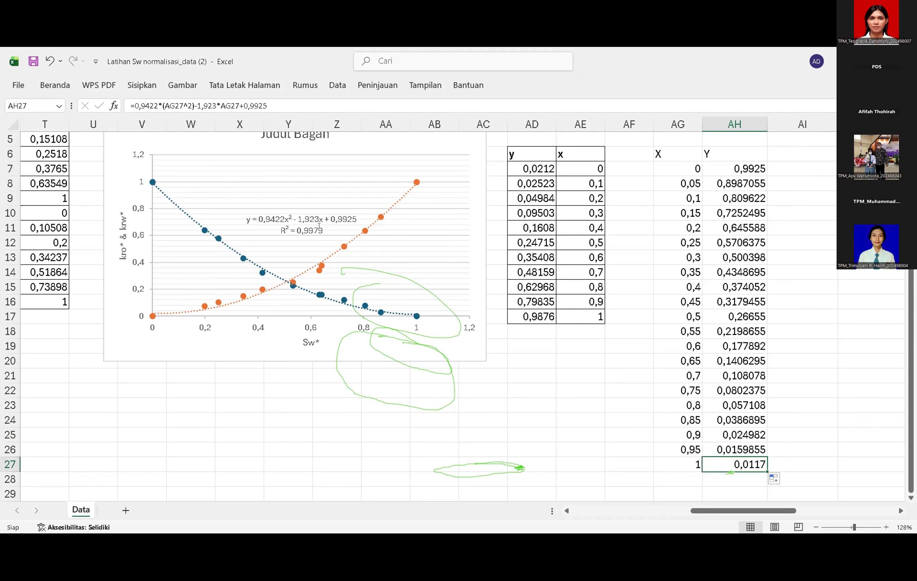
- Move the kro* trendline's equation label higher in the chart, between the 0,8 and 1 gridlines
left_click(341, 233)
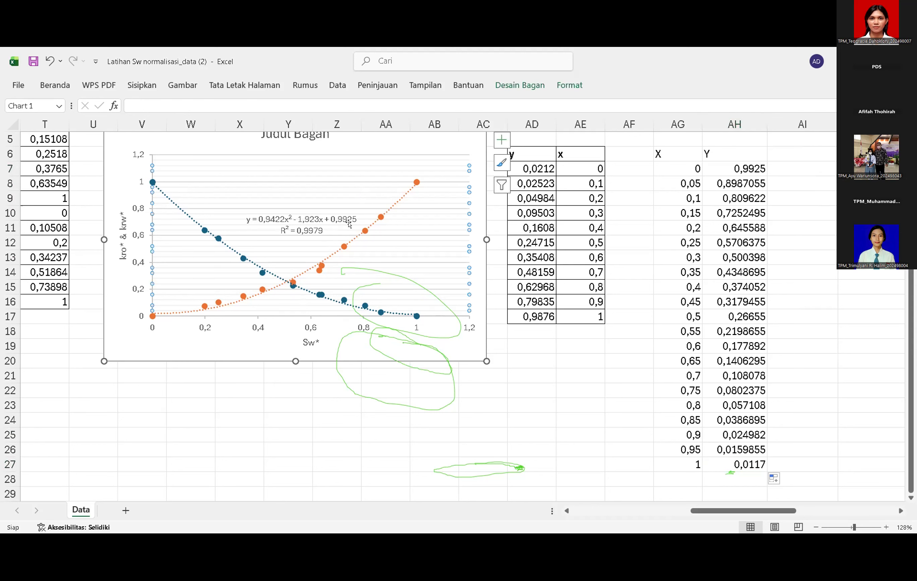
mouse_move(362, 229)
left_click(354, 81)
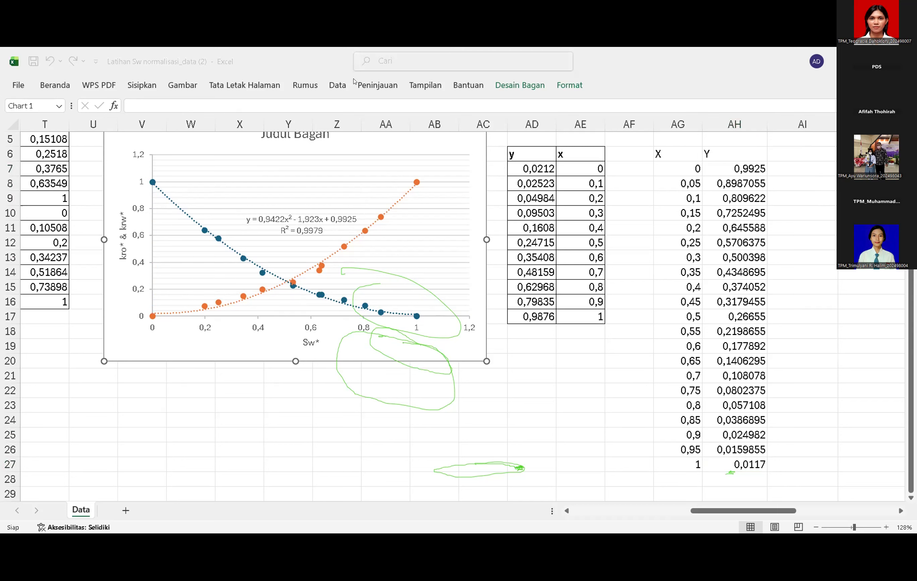
left_click(349, 220)
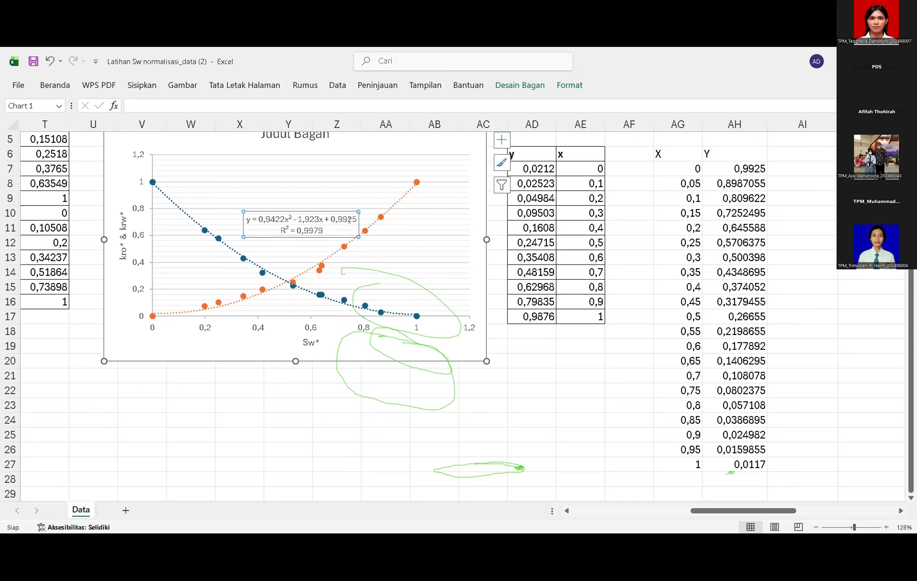
left_click_drag(348, 222, 348, 191)
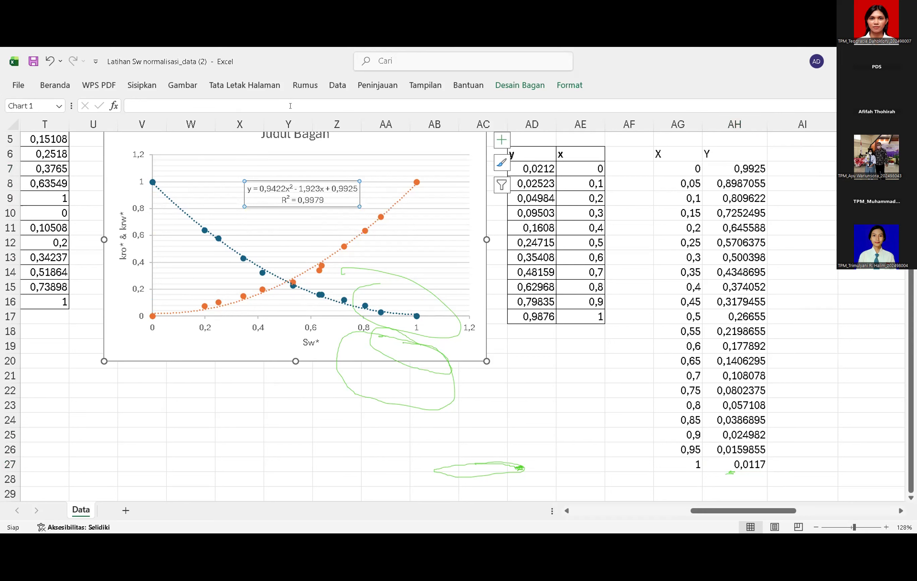
left_click(290, 106)
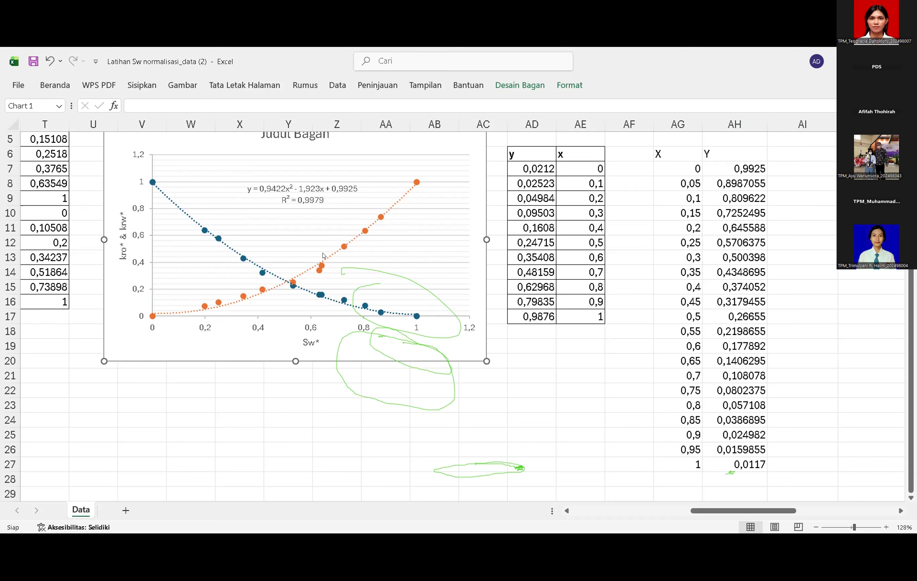
- Display the equation and R-squared value of the orange krw* polynomial trendline on the chart
left_click(333, 259)
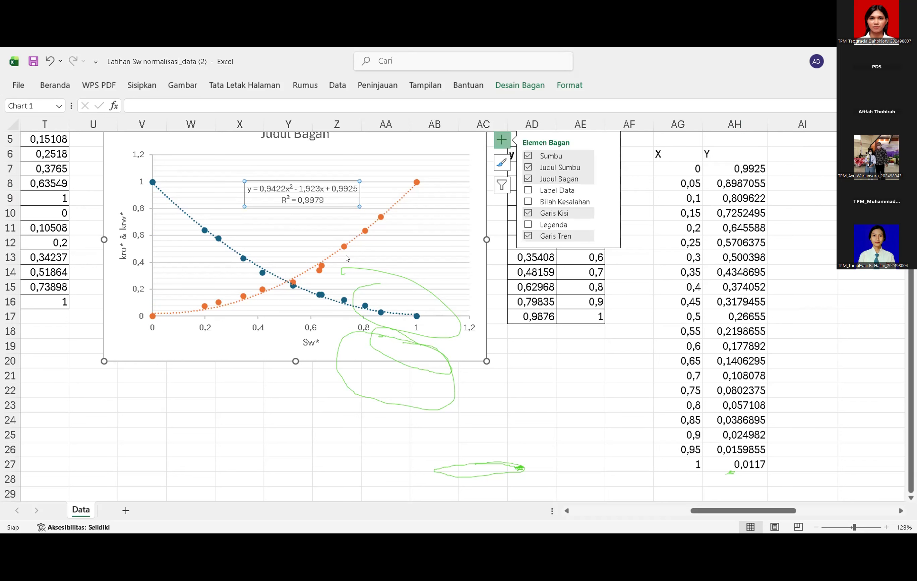
left_click(538, 342)
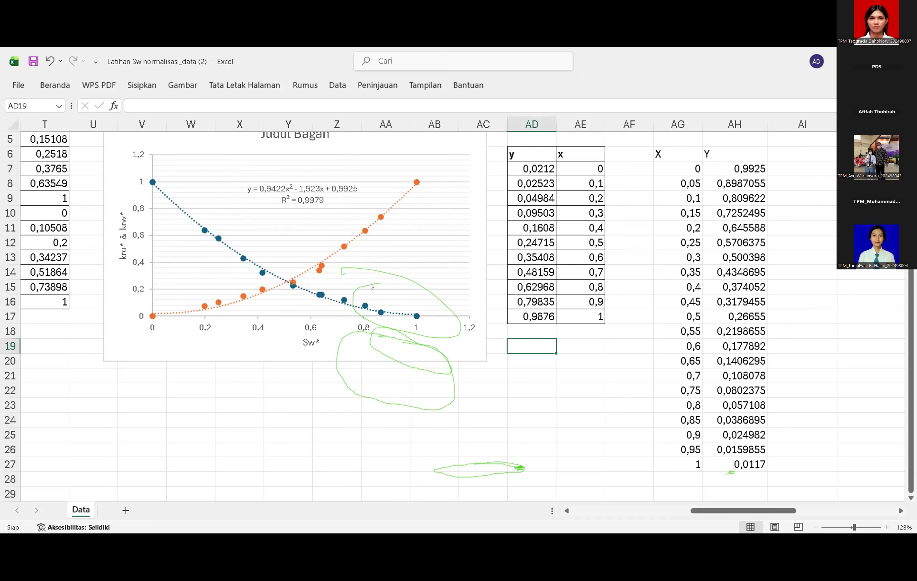
double_click(333, 253)
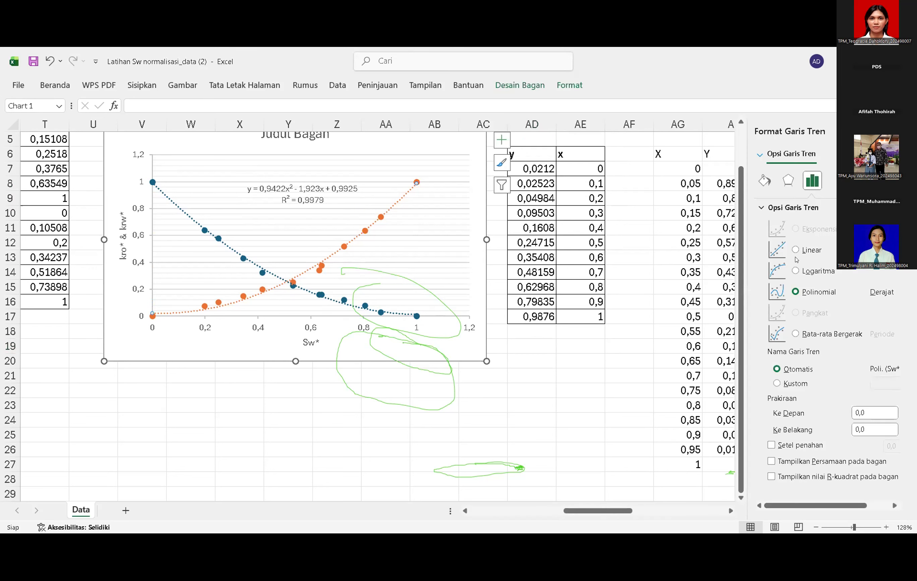
left_click(770, 461)
left_click(771, 477)
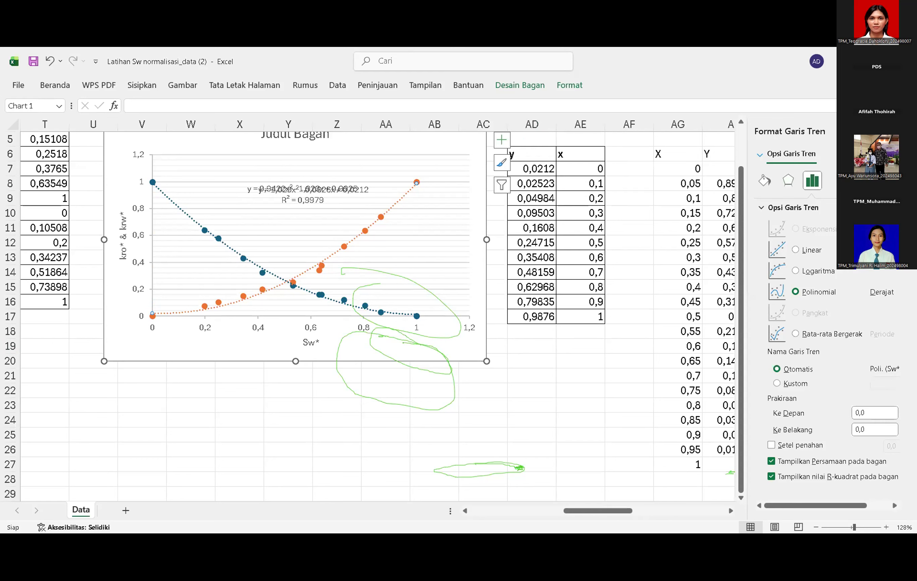
- Move the krw* equation label off the kro* label to around the 0,4 gridline, below the upper part of the orange curve
left_click(335, 191)
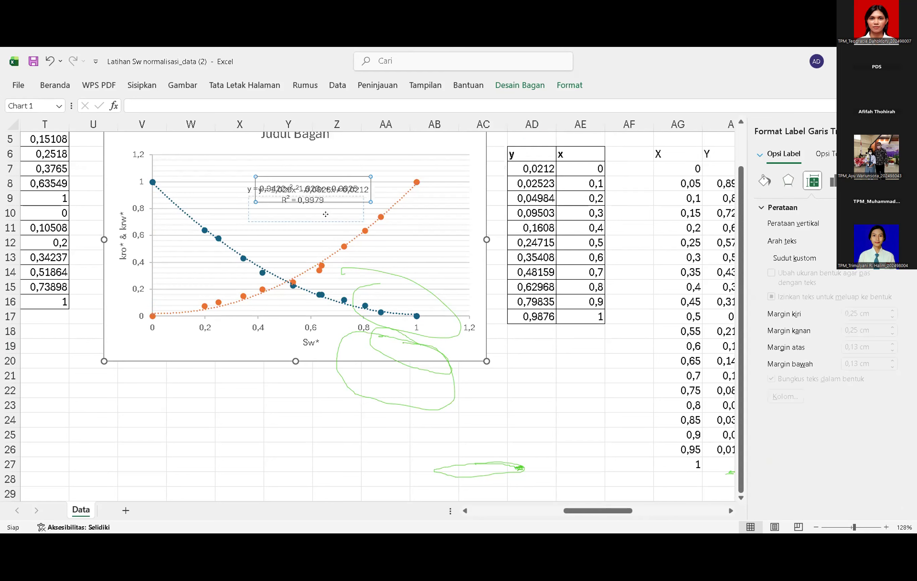
left_click_drag(324, 234, 322, 234)
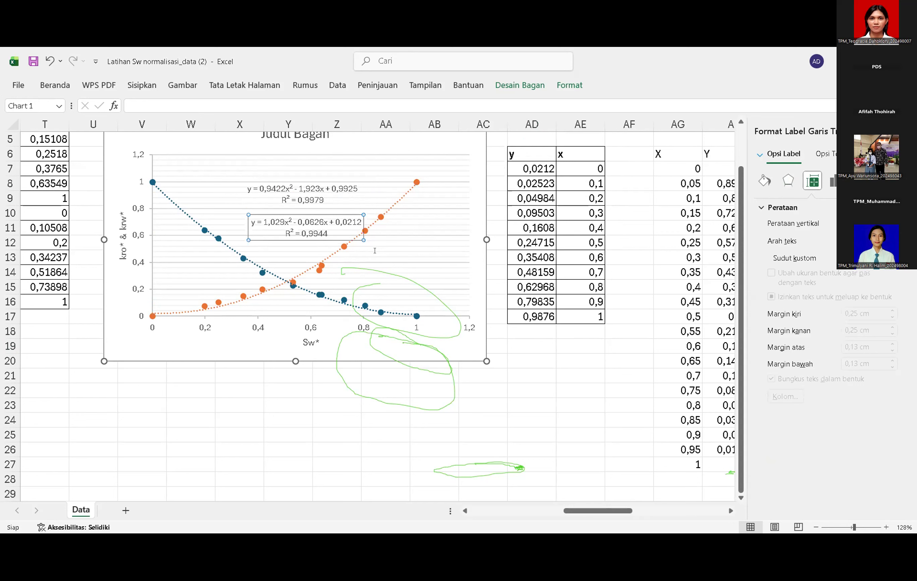
double_click(316, 233)
left_click(413, 265)
left_click(334, 229)
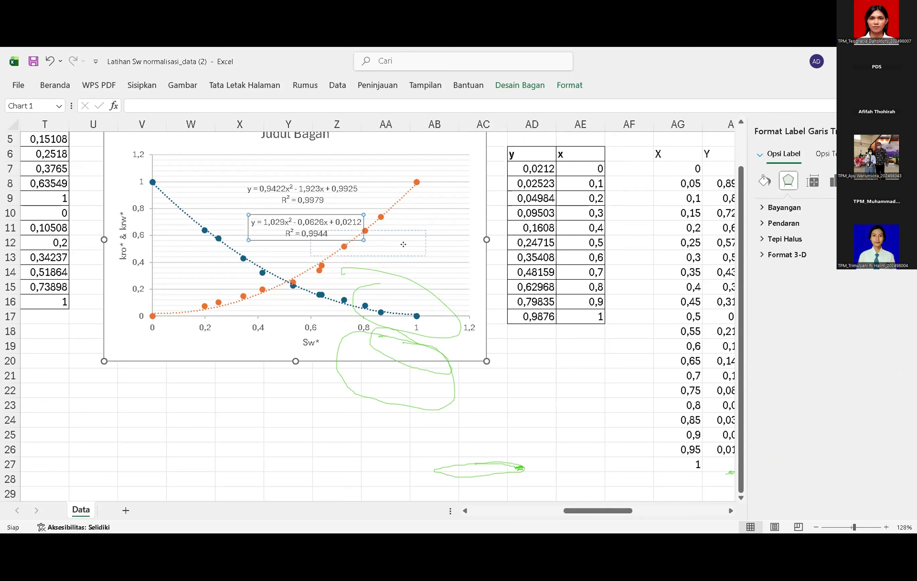
left_click_drag(334, 229, 425, 265)
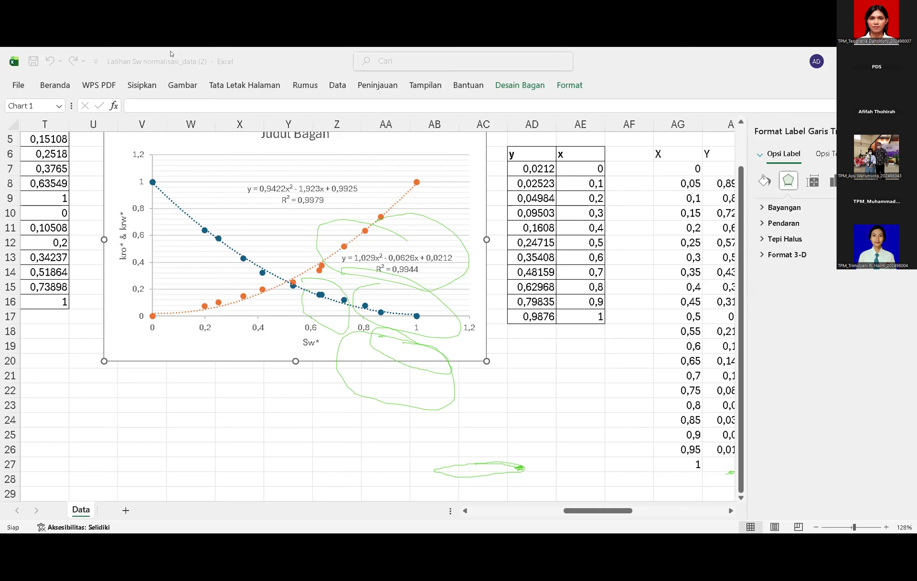
- Compare the kro* and krw* equation labels with their trendlines and data points on the chart
left_click(385, 255)
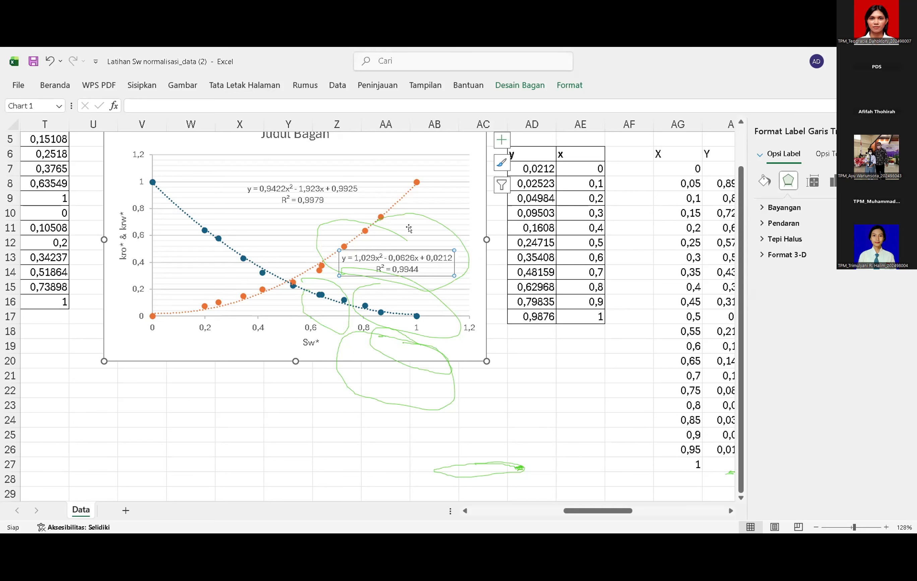
left_click(321, 203)
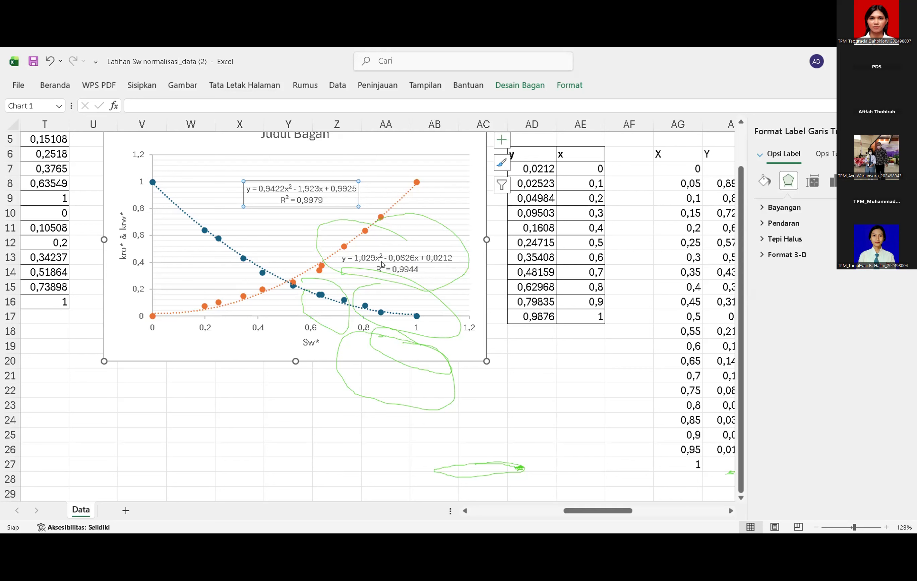
left_click(384, 264)
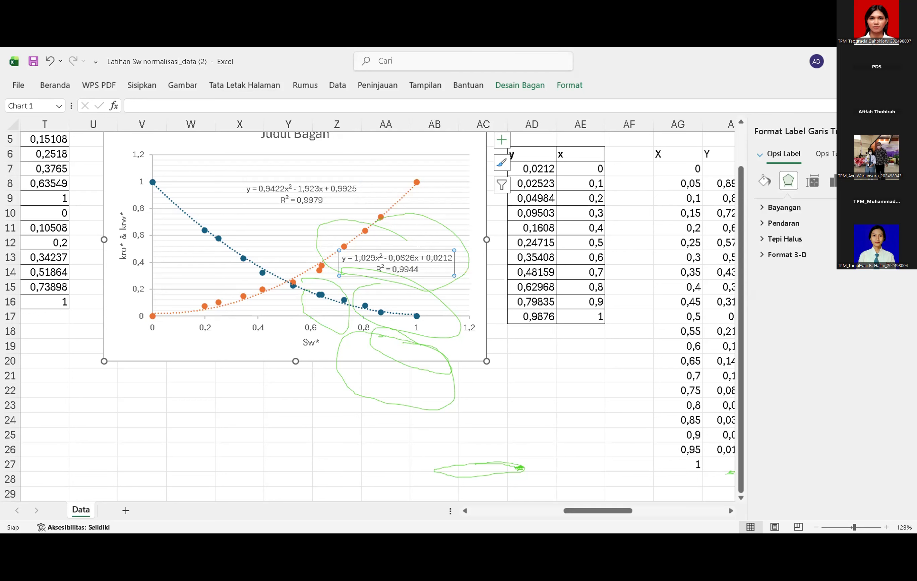
left_click(904, 131)
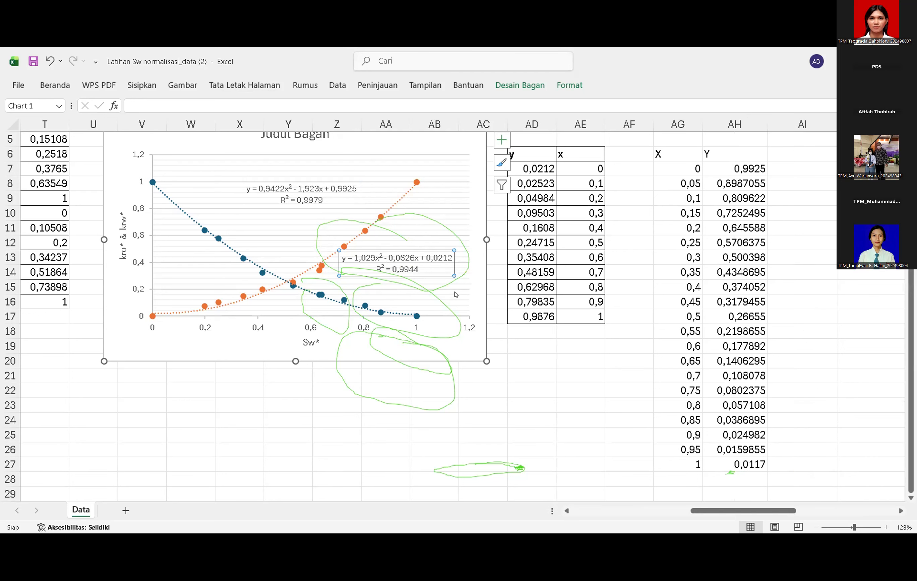
left_click(341, 244)
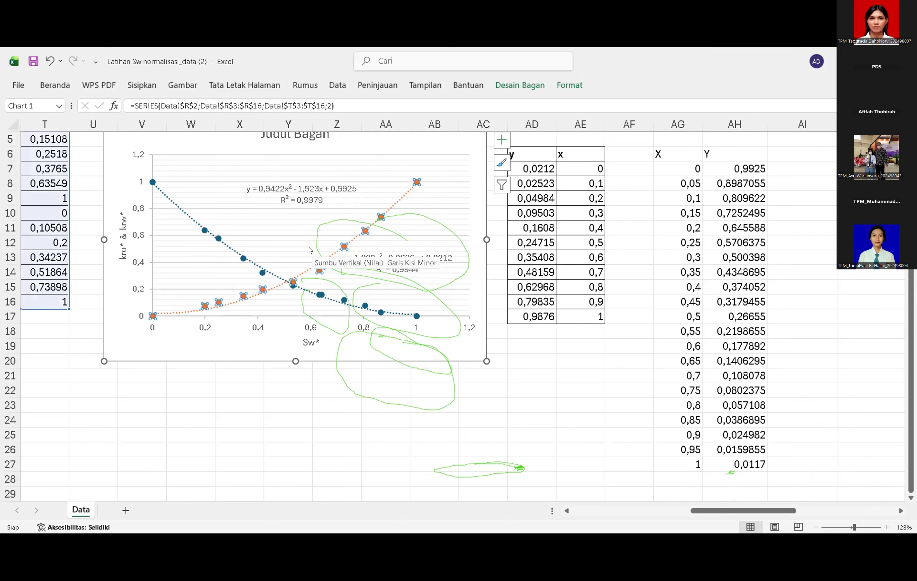
scroll(311, 251, "up", 2)
scroll(311, 251, "left", 2)
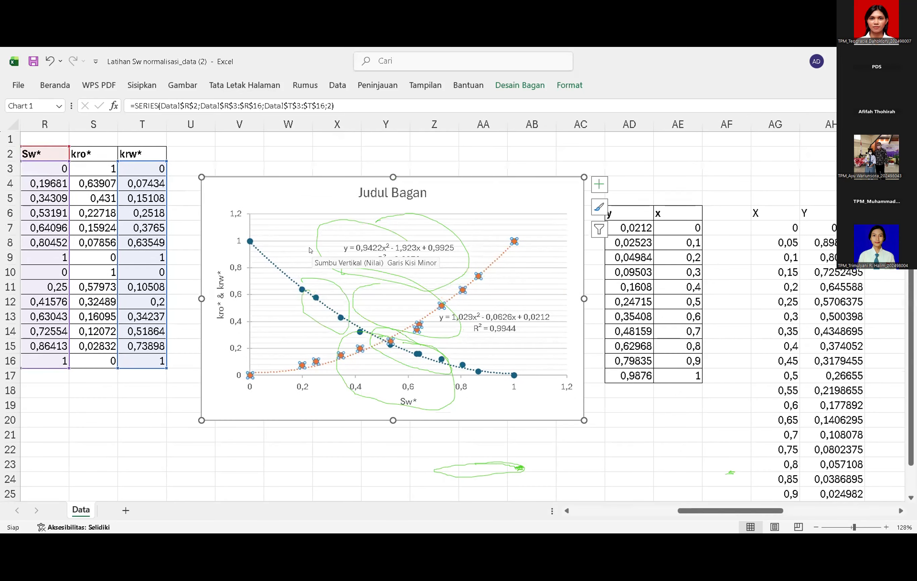
left_click(485, 315)
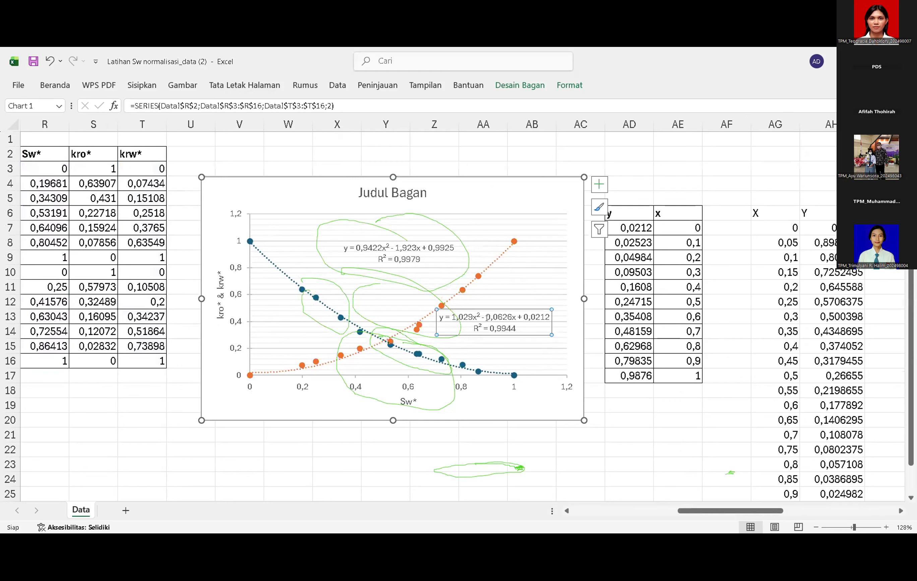
left_click(331, 309)
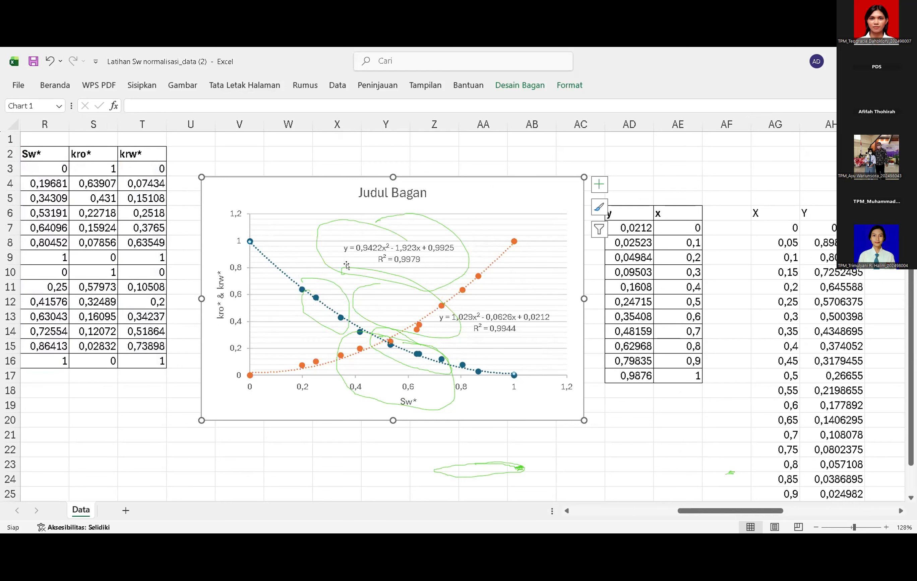
- Move the kro* equation label closer to the blue curve, between the 0,8 and 1 gridlines
double_click(395, 246)
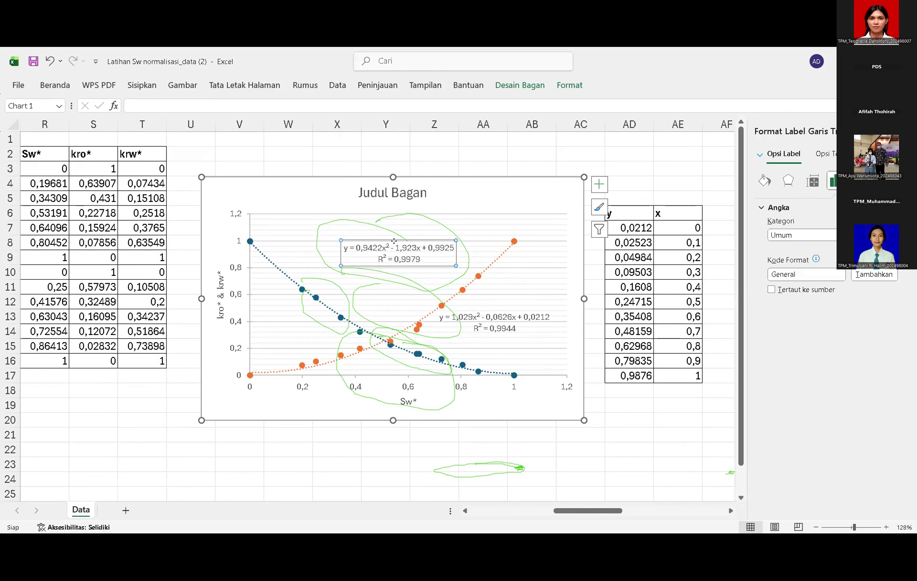
left_click(394, 225)
left_click_drag(389, 251, 343, 261)
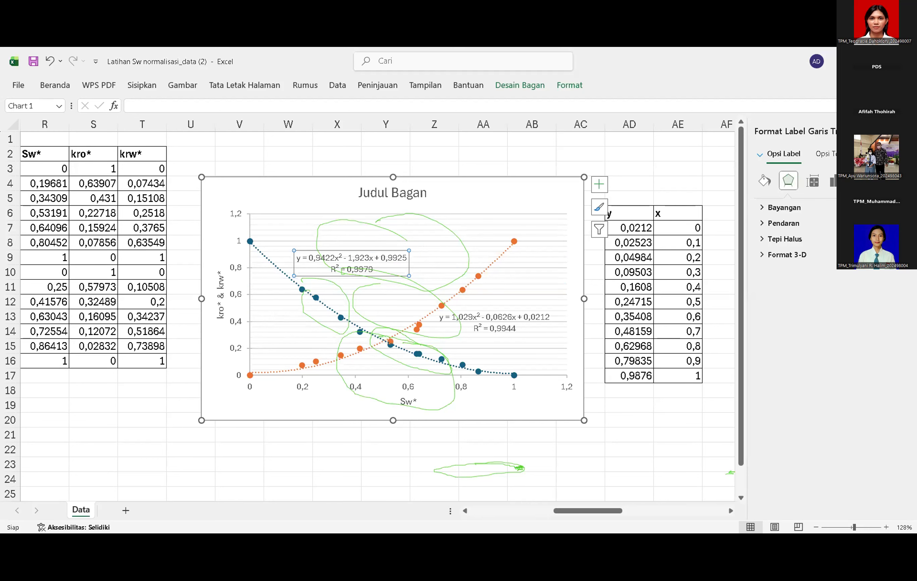
left_click(905, 132)
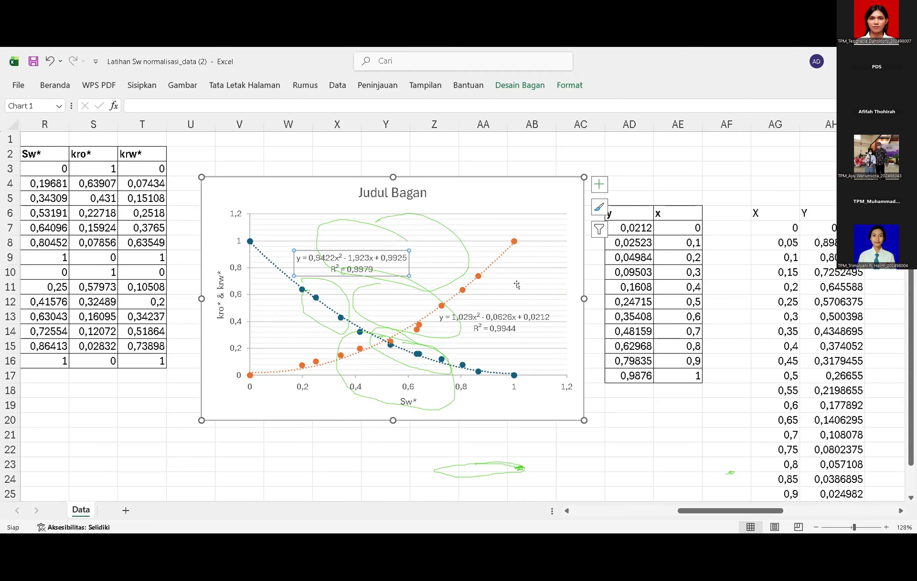
- Check the format options of the krw* and kro* trendlines to match each curve with its equation
double_click(470, 282)
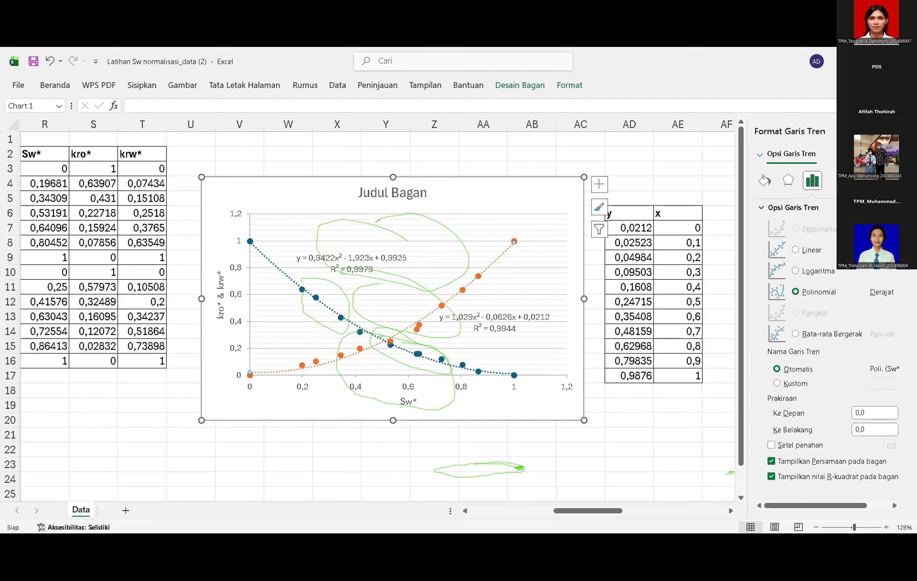
left_click(896, 131)
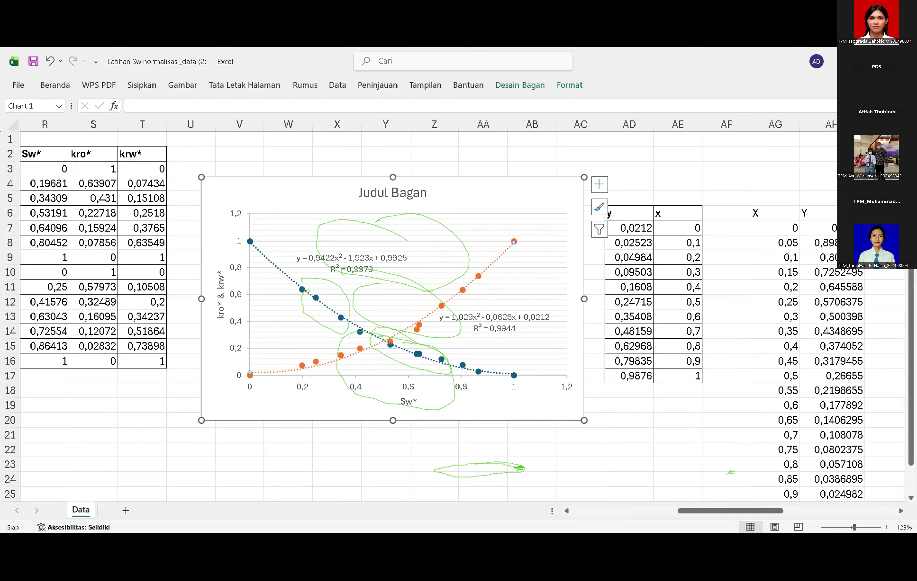
double_click(265, 257)
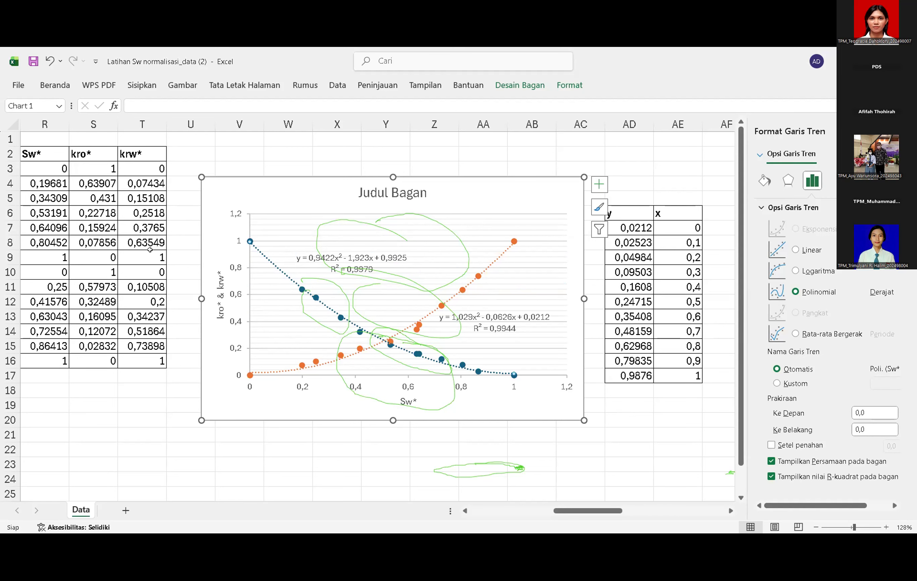
left_click(468, 273)
left_click(512, 313)
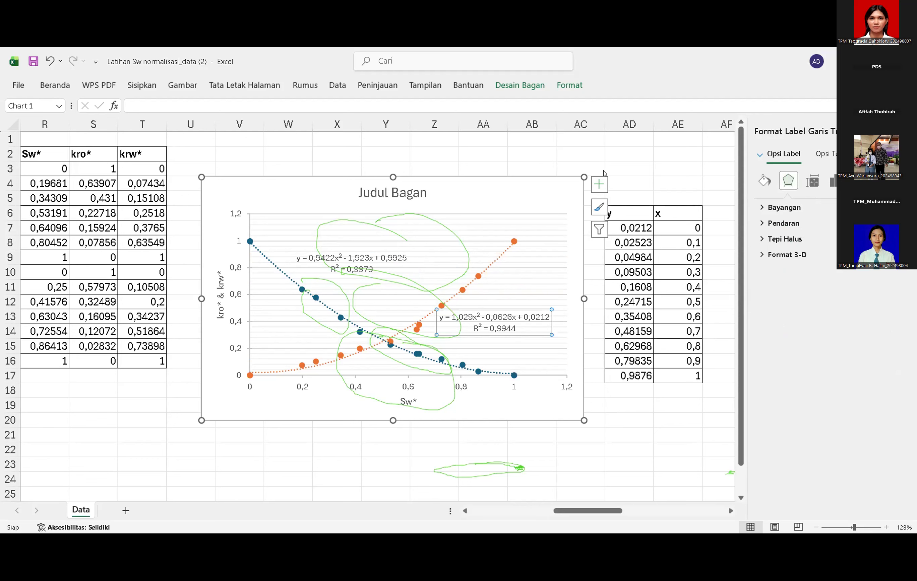
left_click(905, 132)
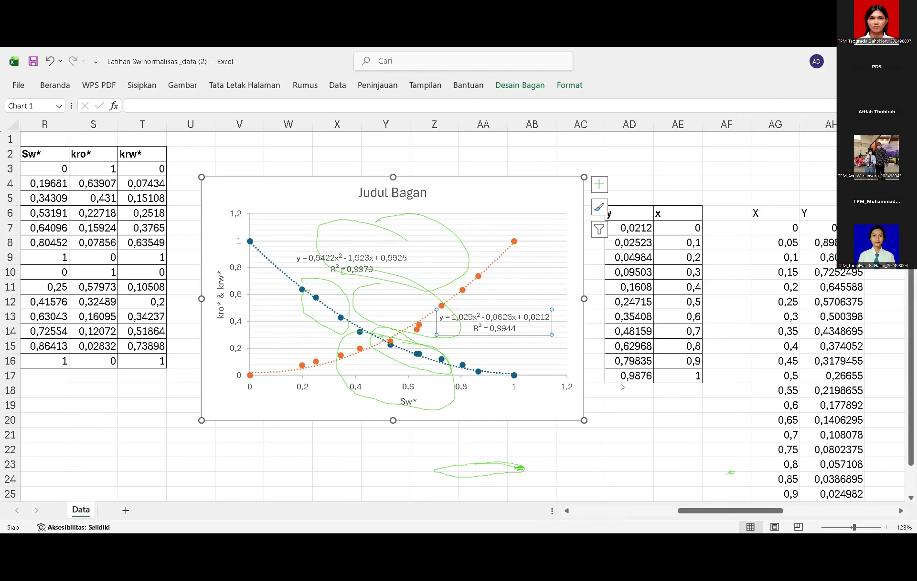
- Place the kro* equation label beside the blue curve and the krw* label beside the orange curve, both near the 0,8 gridline
left_click_drag(342, 267, 314, 268)
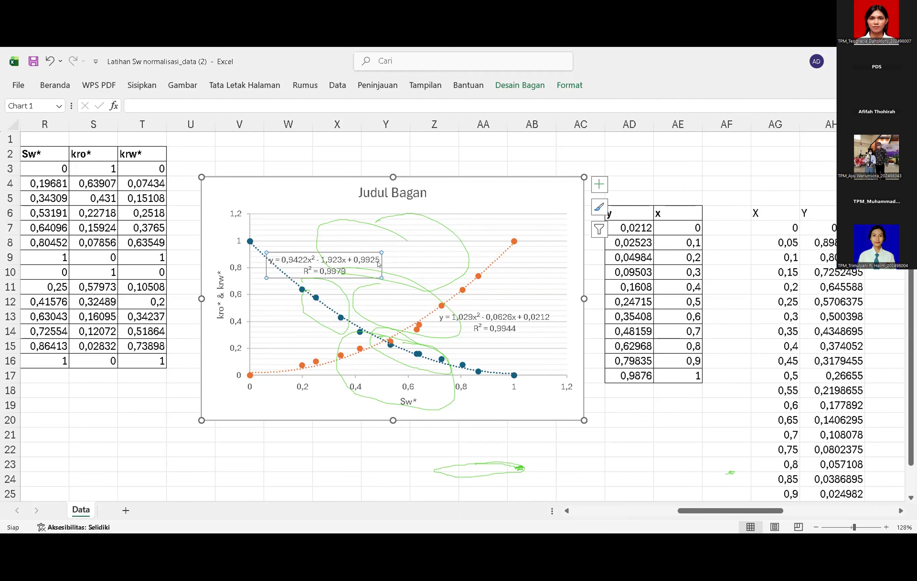
left_click_drag(512, 325, 538, 276)
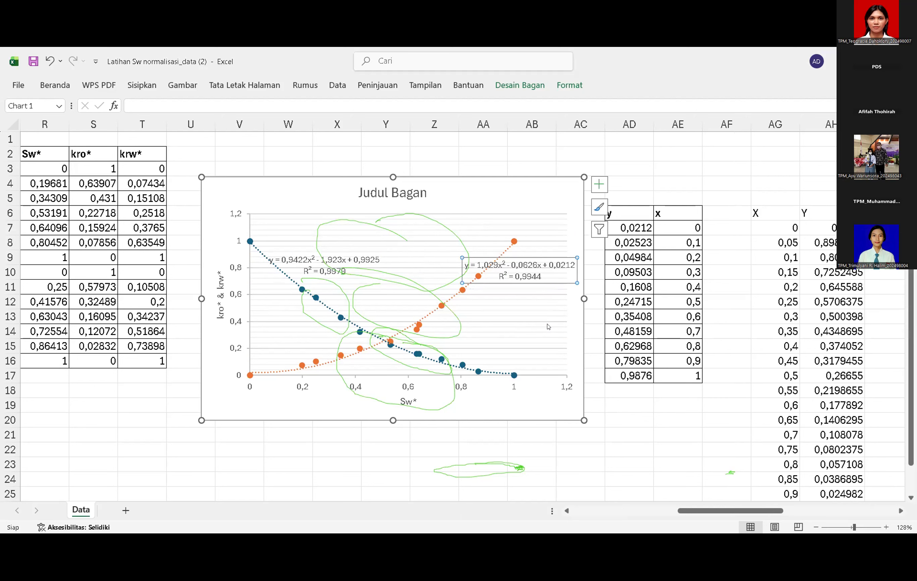
left_click(671, 464)
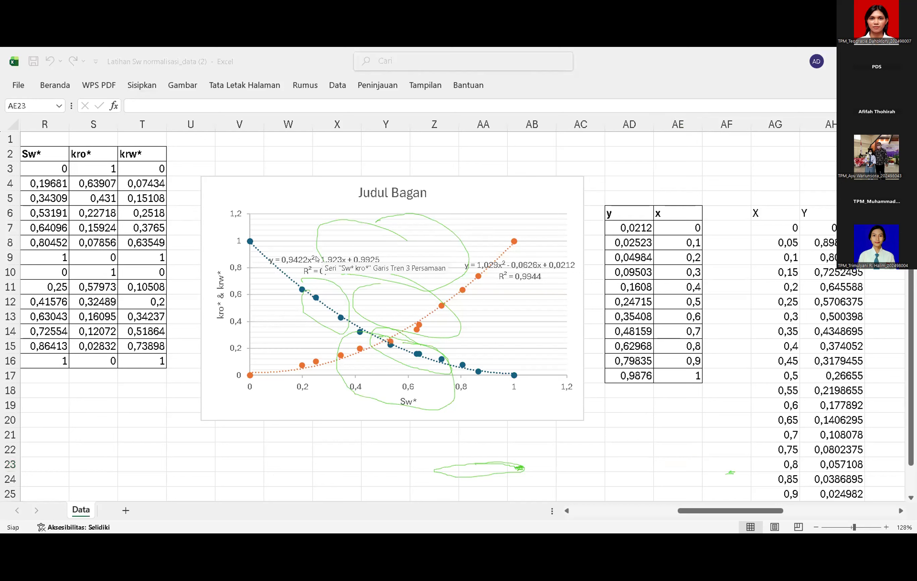
left_click(298, 251)
left_click(511, 265)
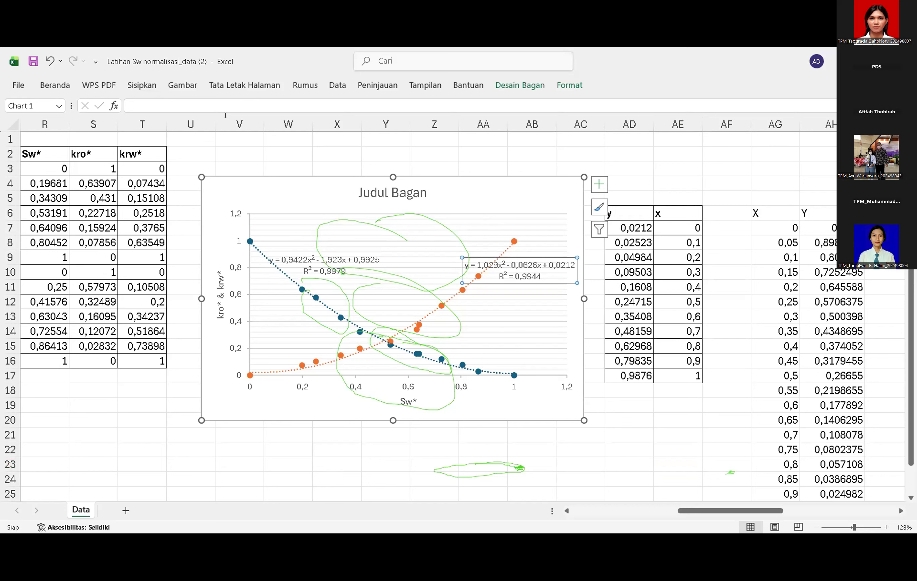
left_click(232, 136)
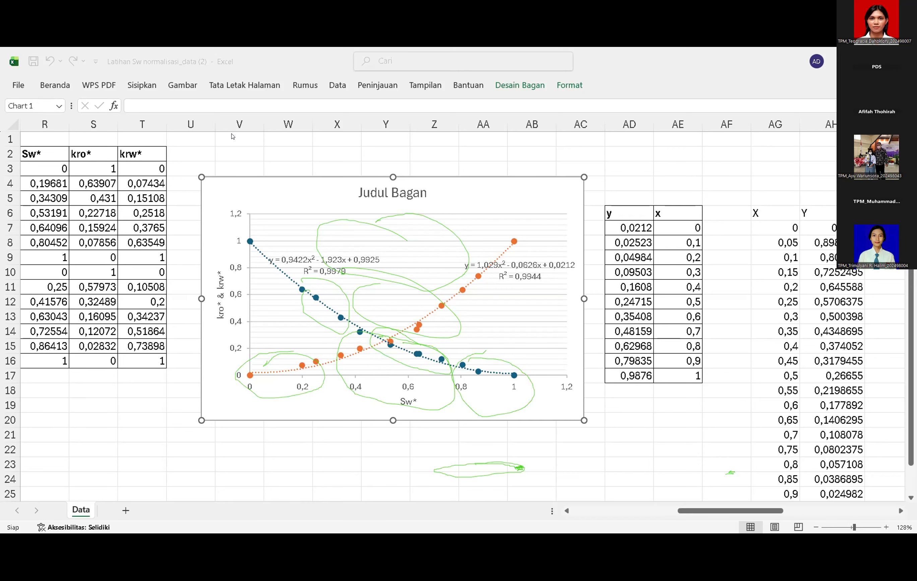
- Examine the Y formulas in column AH from AH7 to AH13 against the kro* and krw* equations on the chart
scroll(231, 136, "right", 3)
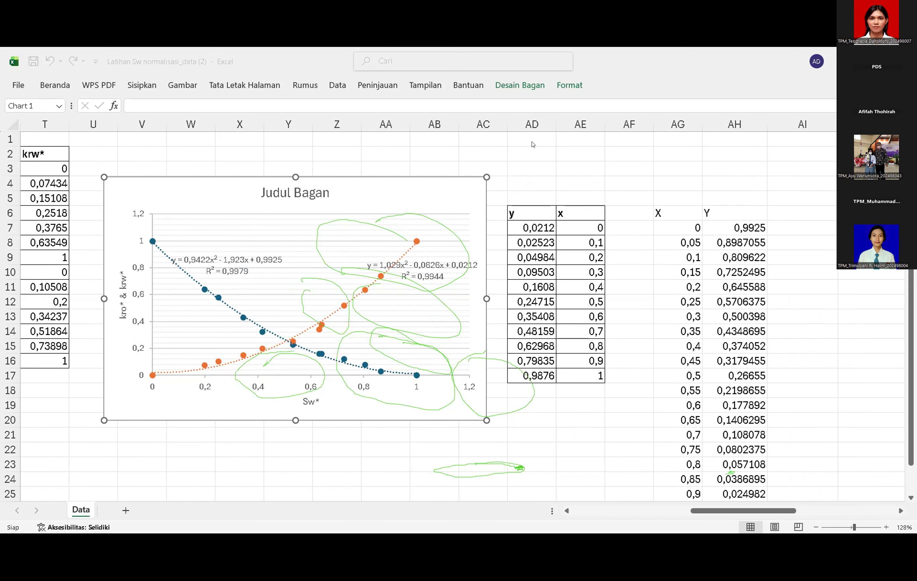
left_click(689, 233)
left_click(686, 247)
left_click(684, 233)
left_click(745, 223)
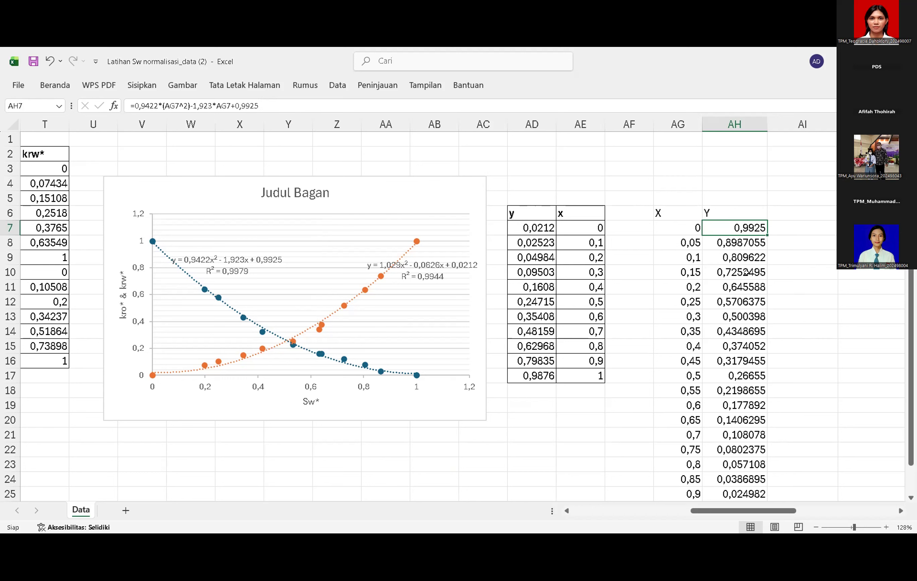
left_click(422, 275)
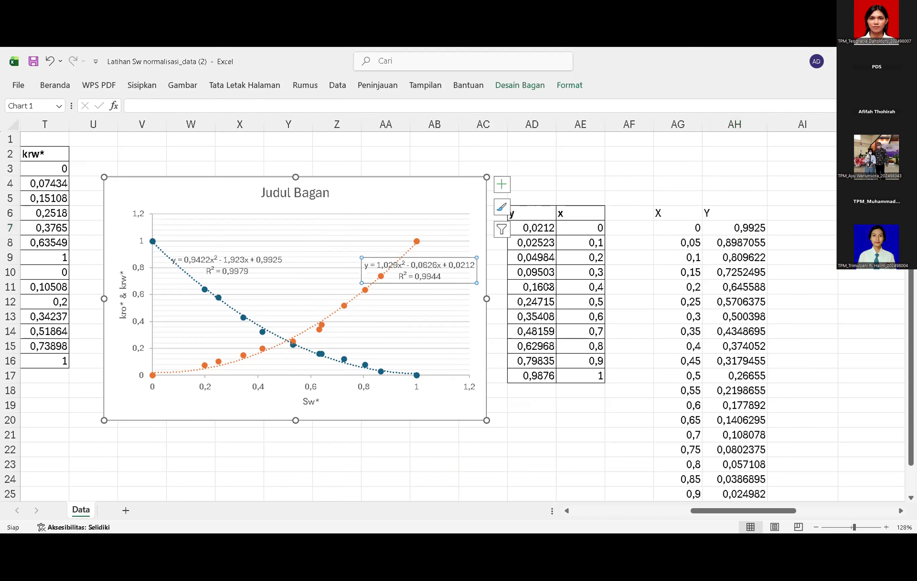
left_click(744, 236)
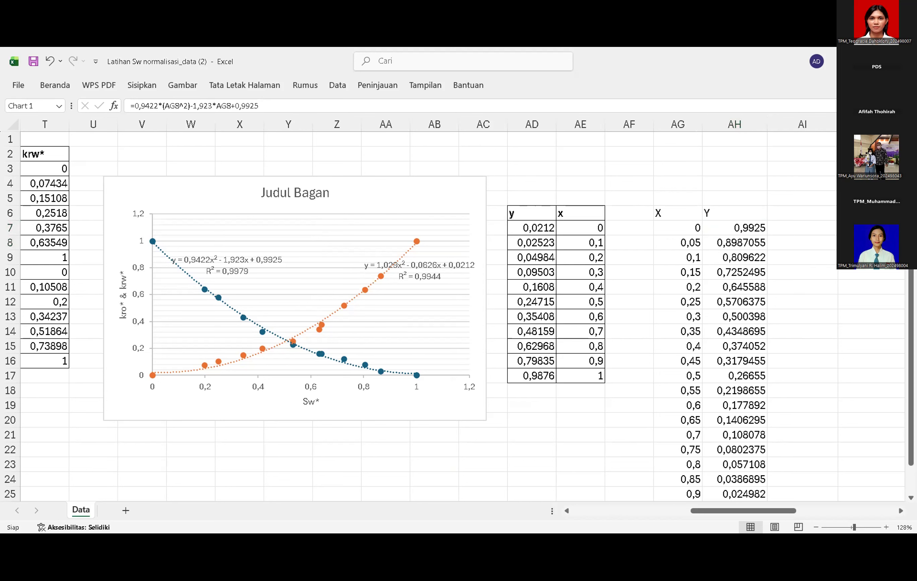
left_click(227, 274)
left_click(768, 283)
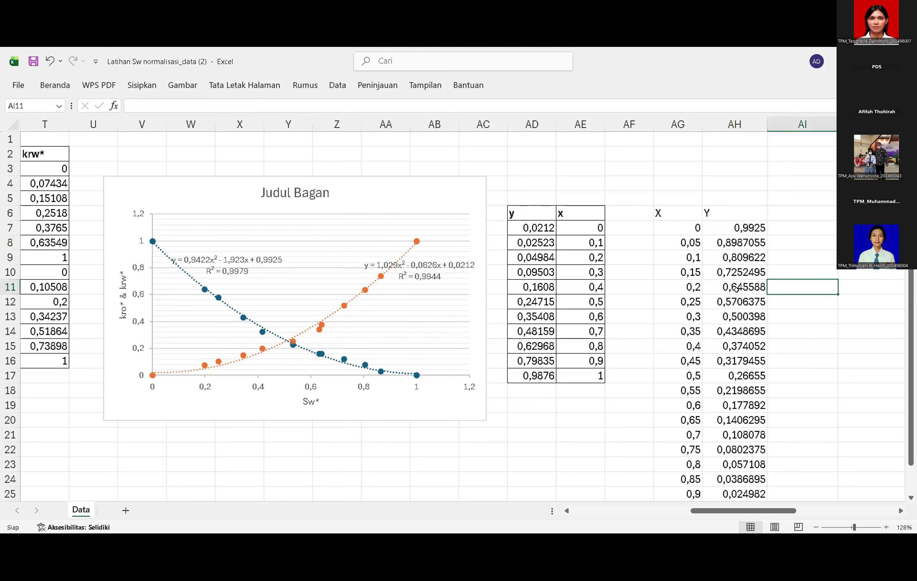
left_click(725, 299)
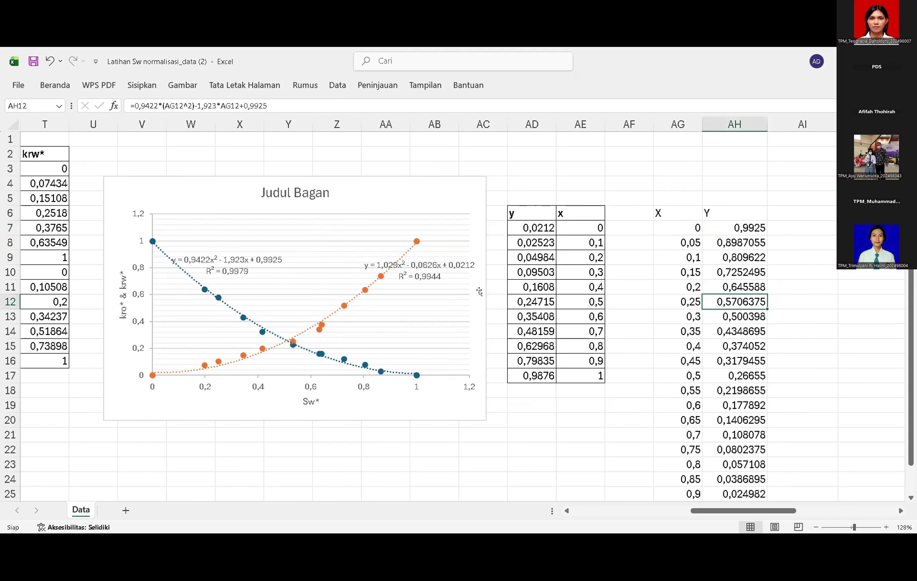
left_click(409, 271)
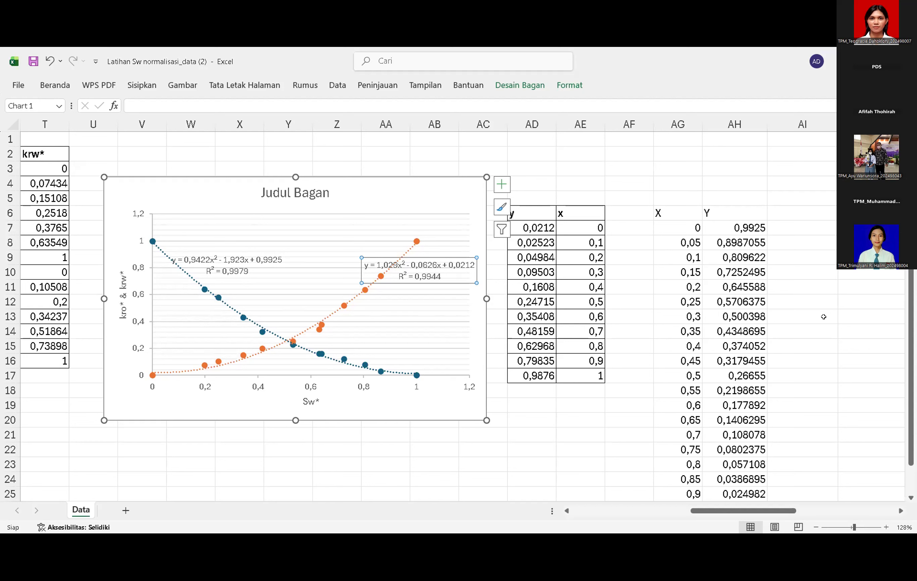
left_click(727, 288)
left_click(722, 273)
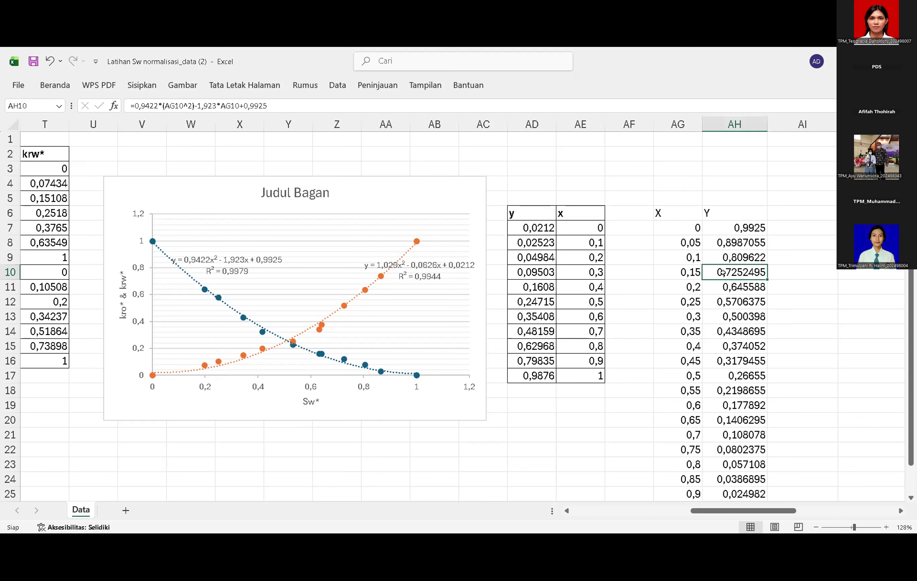
left_click(733, 312)
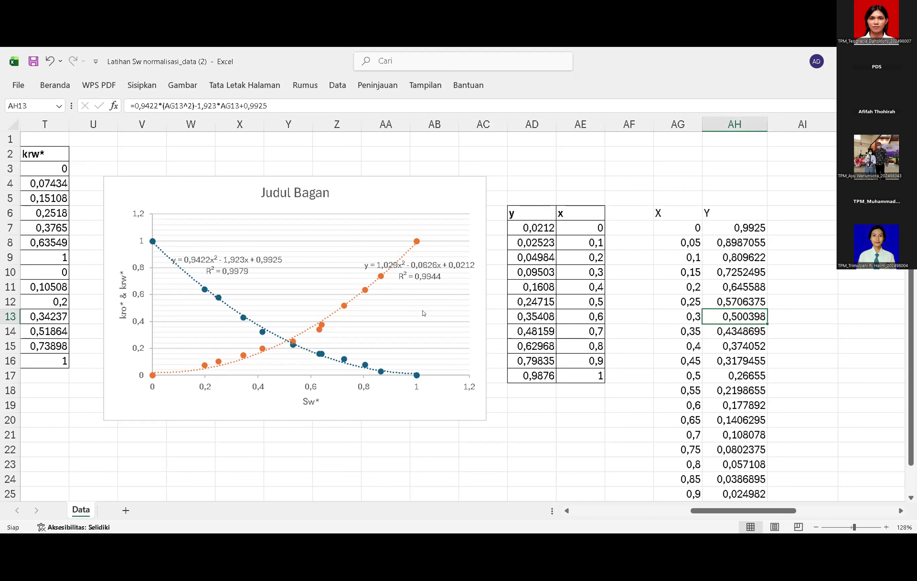
left_click(379, 268)
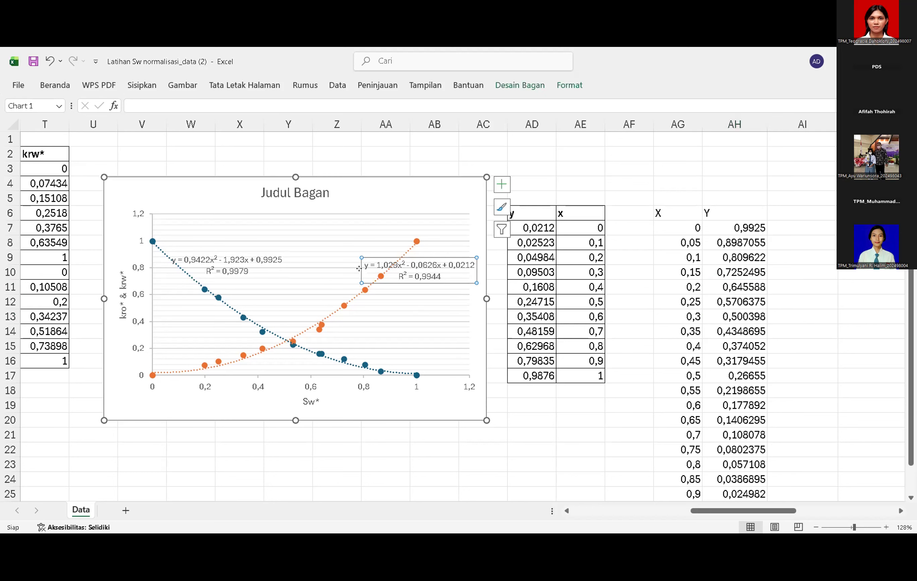
- Clear the X header and the X values in cells AG6 through AG12
left_click(265, 271)
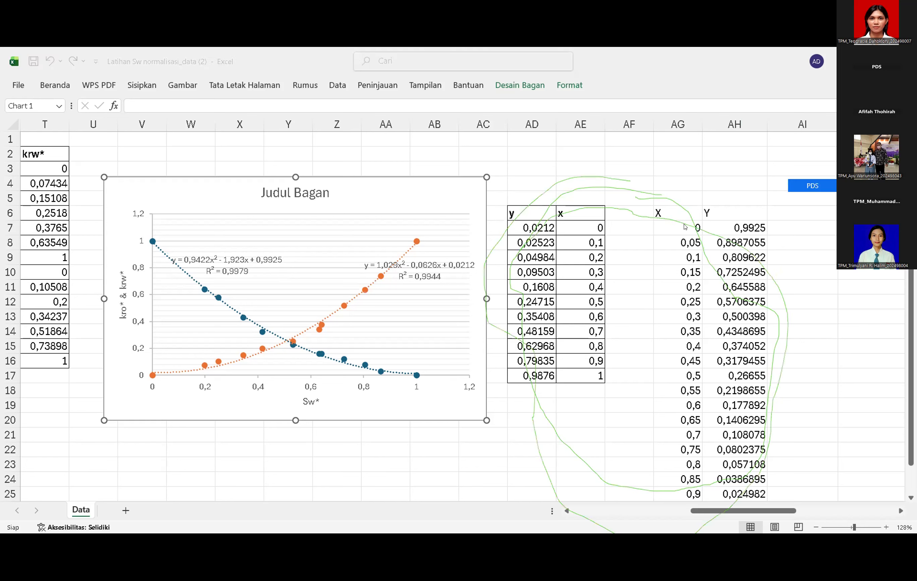
left_click(685, 221)
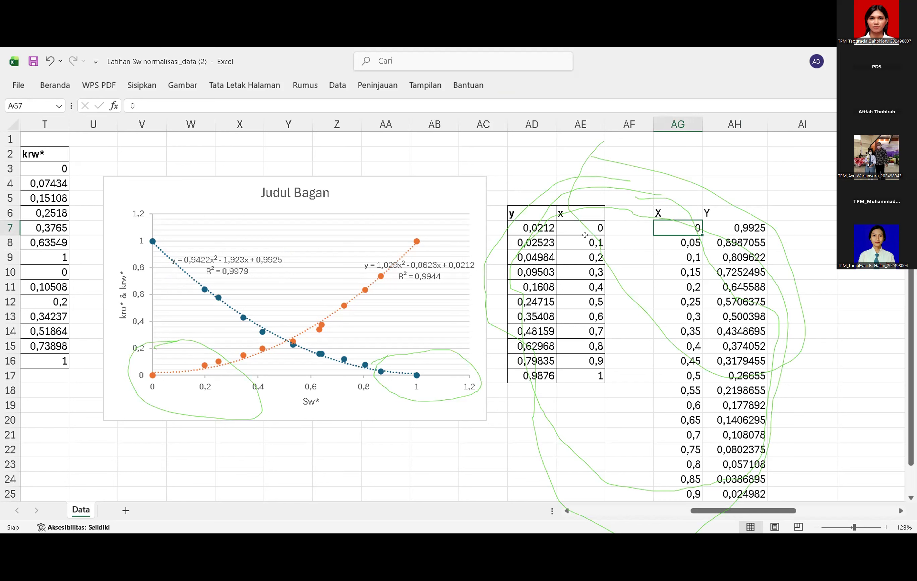
scroll(547, 219, "right", 4)
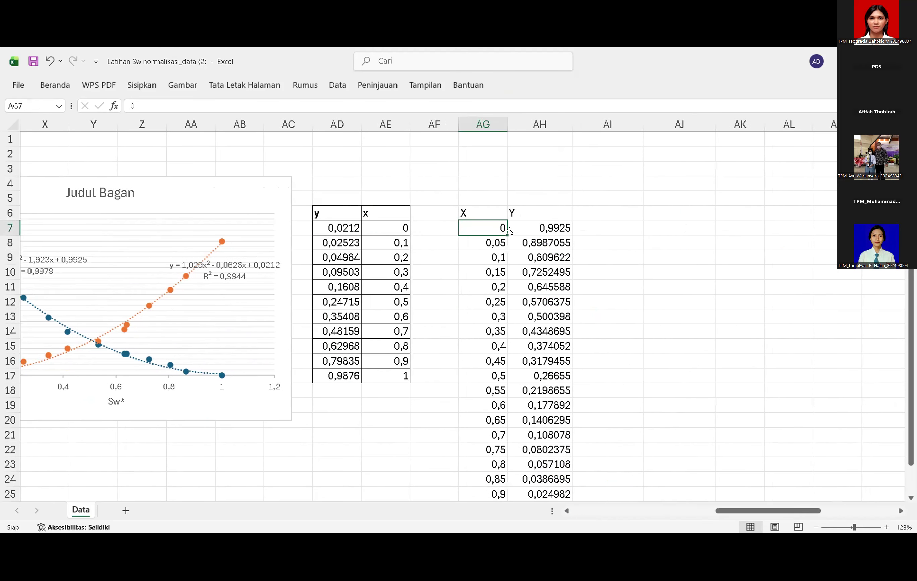
scroll(496, 235, "down", 2)
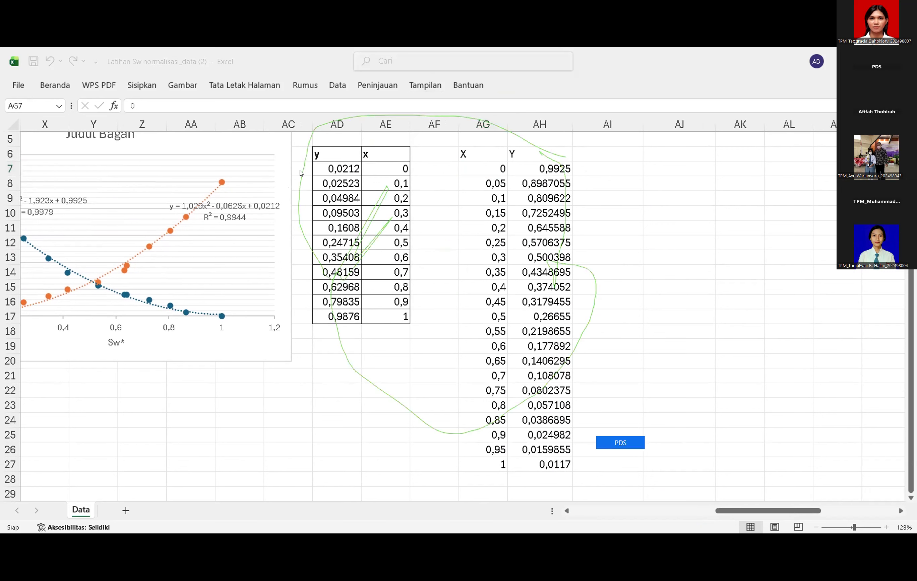
left_click(469, 152)
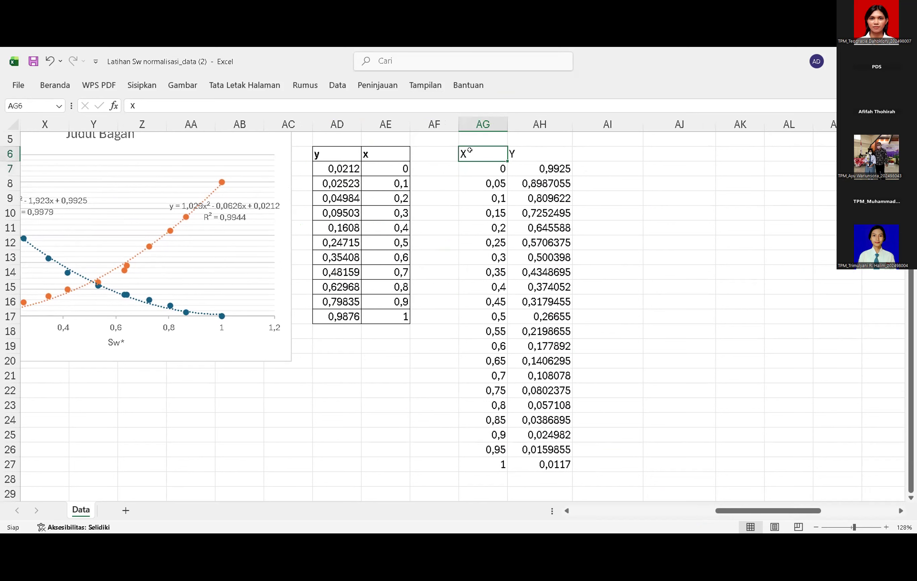
key("BackSpace")
key("Return")
key("BackSpace")
key("Return")
key("BackSpace")
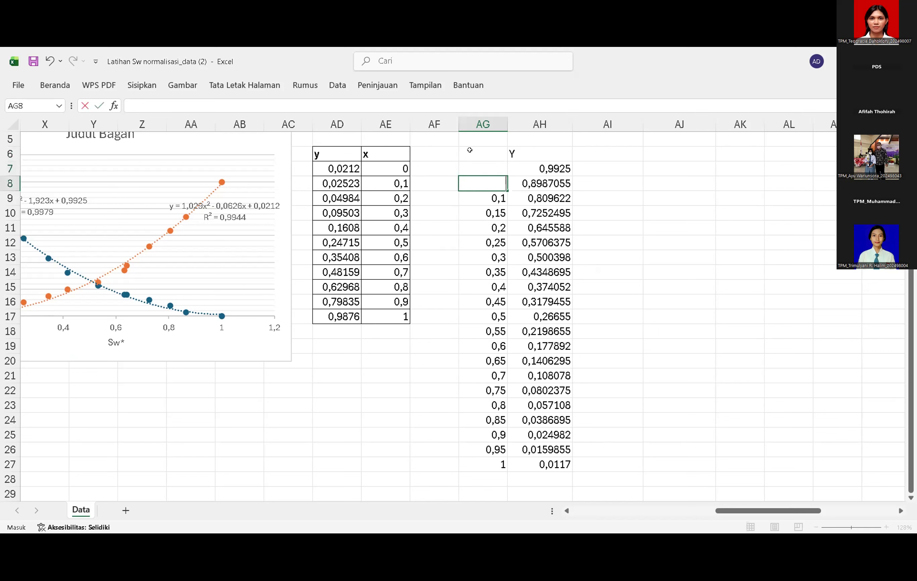
key("Return")
key("BackSpace")
key("Return")
key("BackSpace")
key("Return")
key("BackSpace")
key("Return")
key("BackSpace")
key("Return")
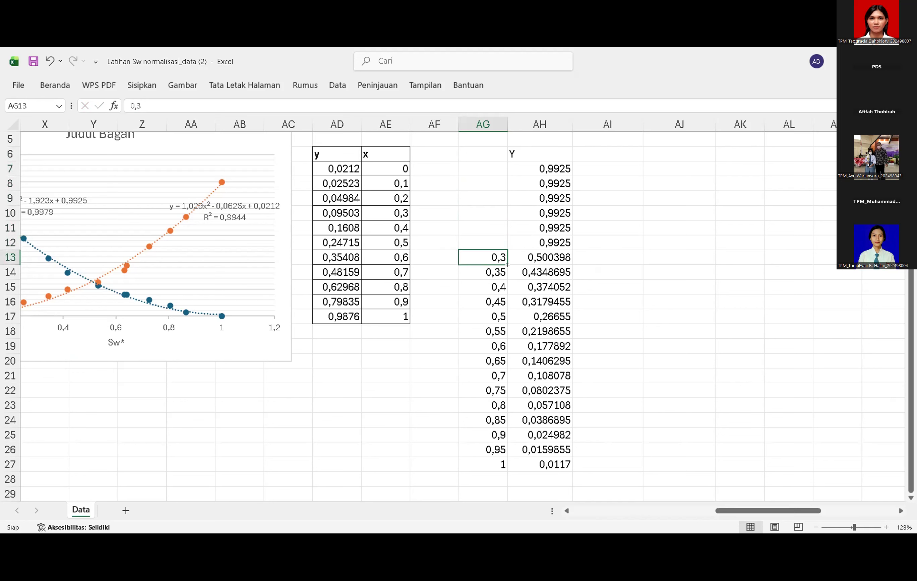
- Try to clear the y column of the bordered table from AD6 to AD17
left_click(523, 152)
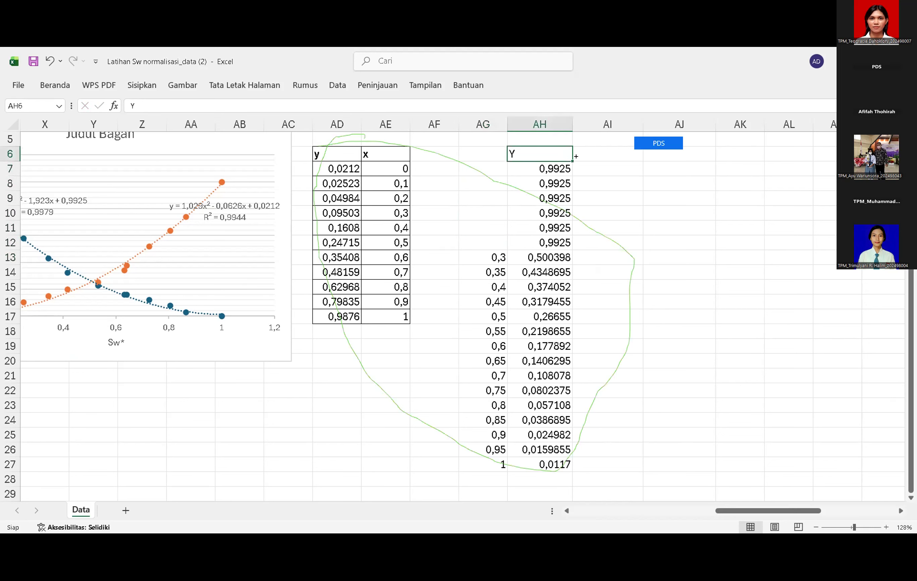
left_click(326, 150)
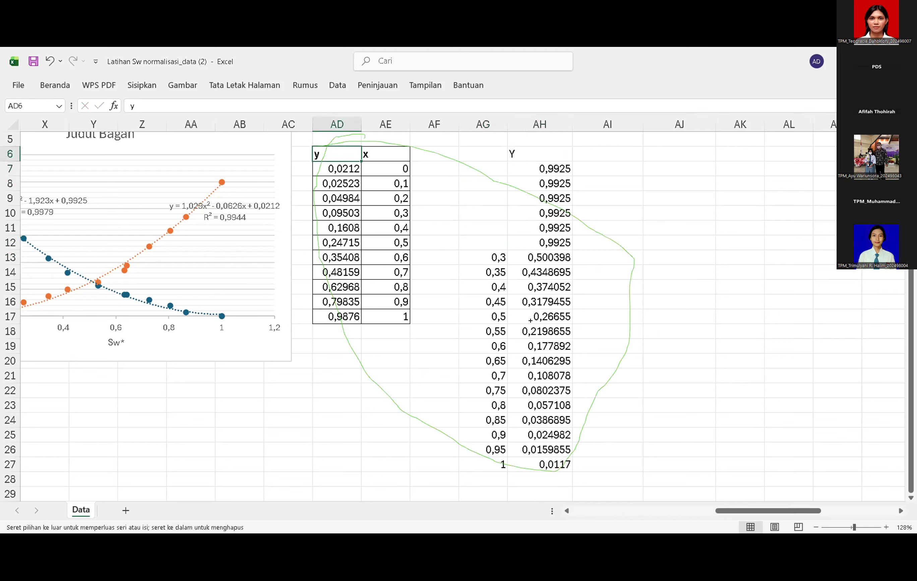
left_click_drag(479, 326, 479, 325)
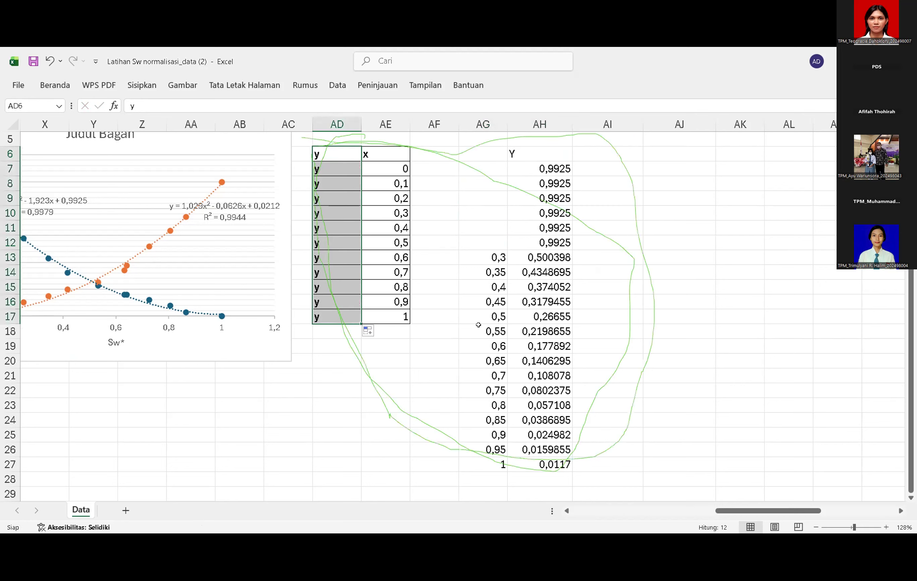
key("BackSpace")
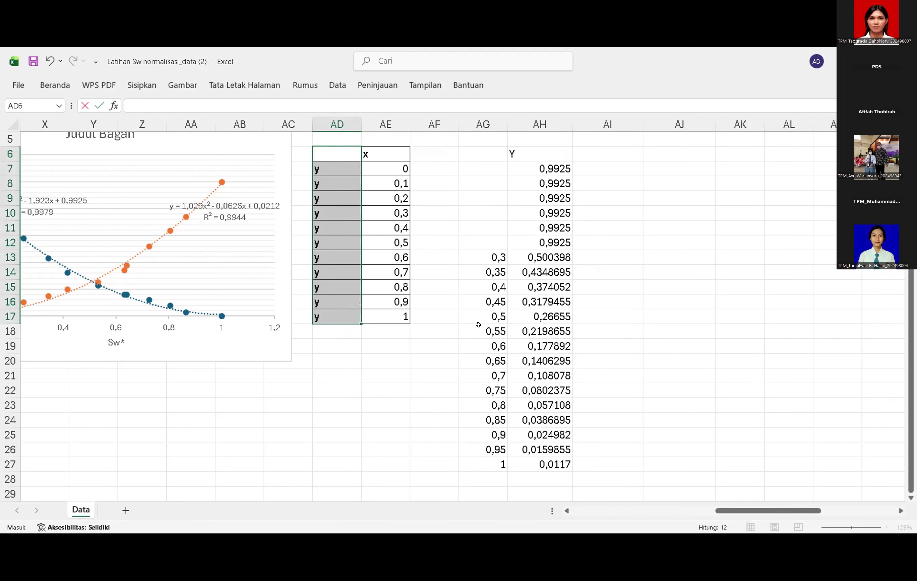
key("Return")
key("Return")
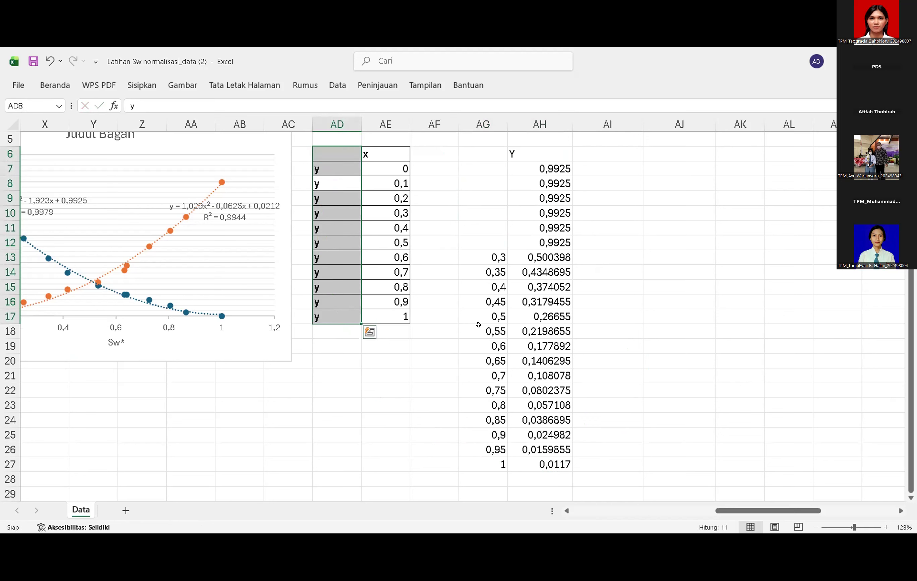
left_click(661, 228)
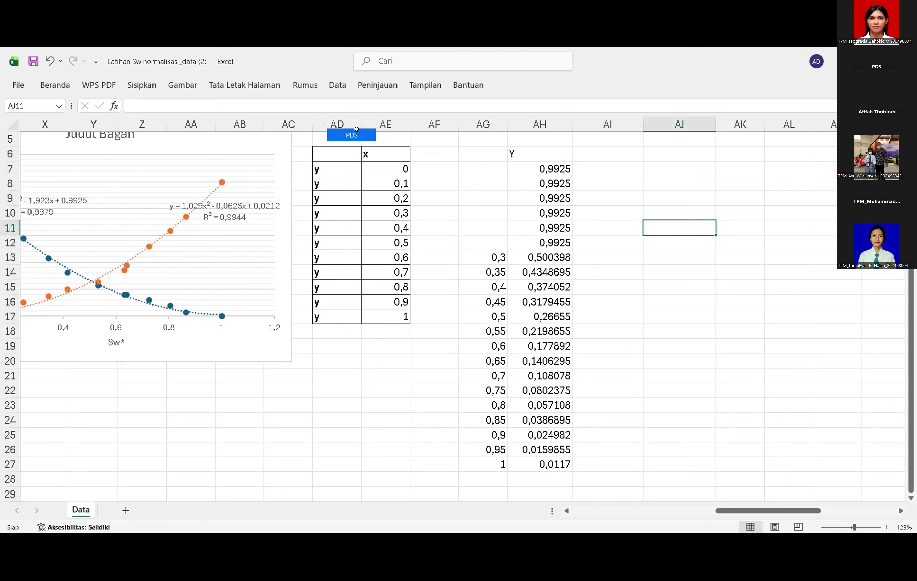
- Try to clear the contents of the entire columns AD through AH
left_click(349, 119)
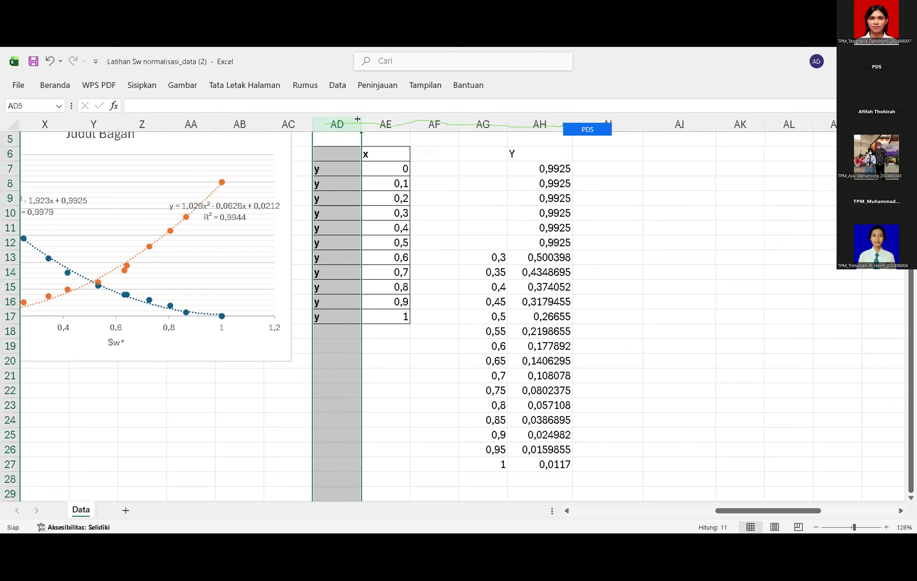
key("BackSpace")
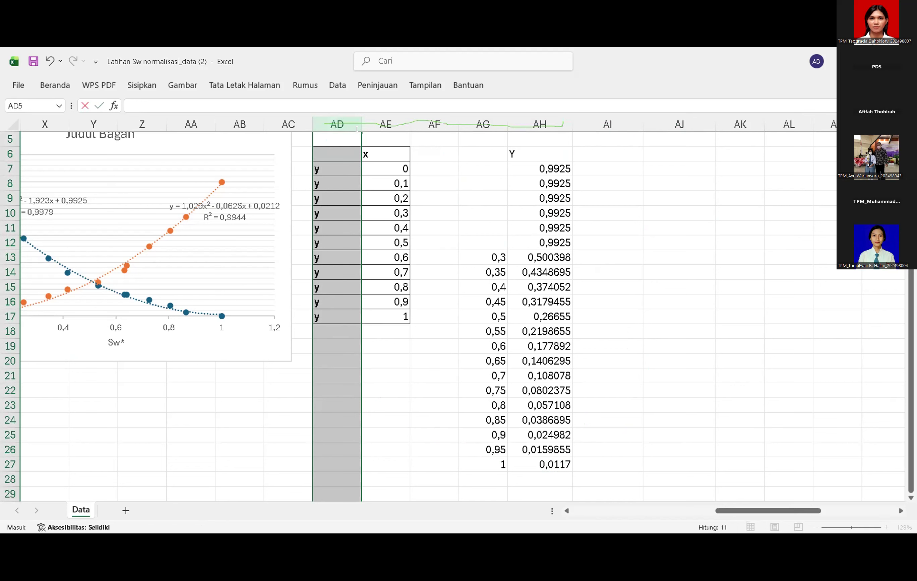
left_click(357, 128)
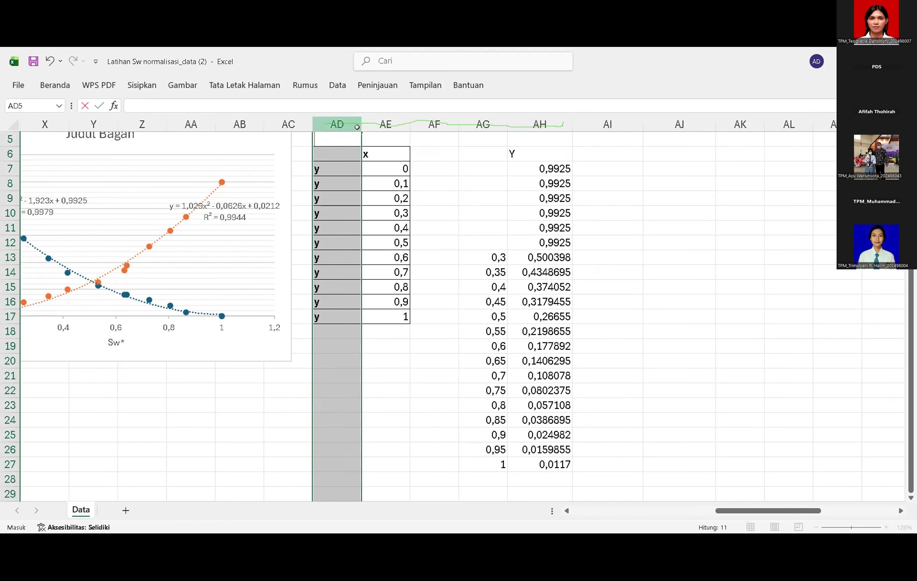
left_click_drag(541, 123, 552, 198)
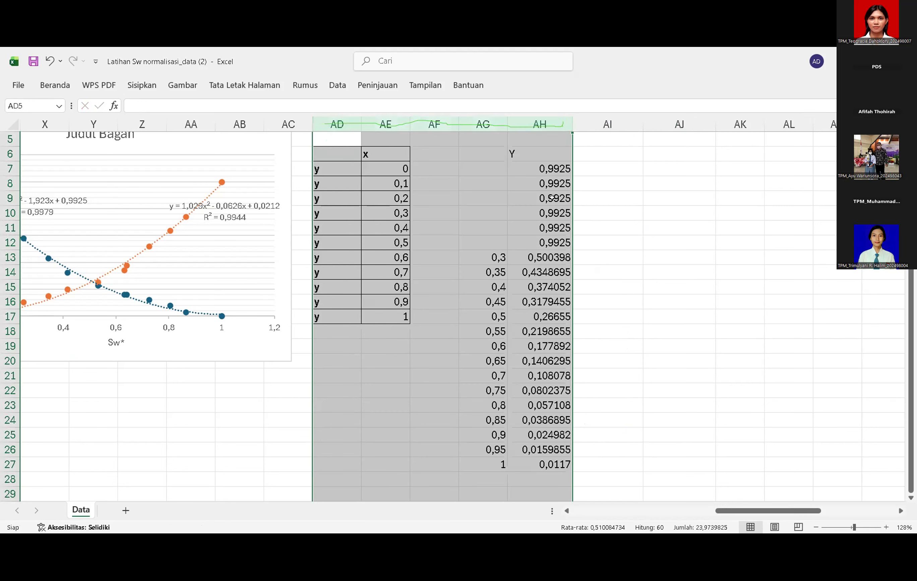
key("BackSpace")
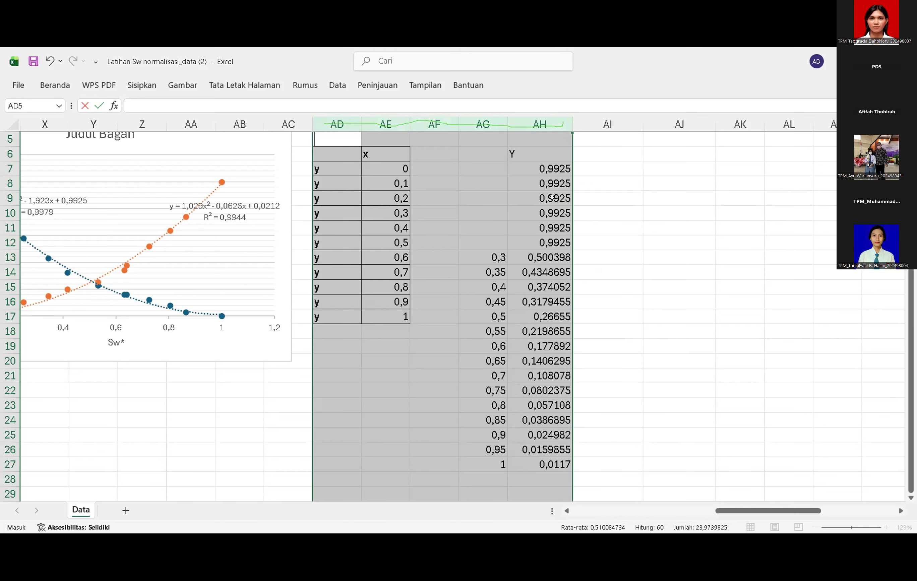
left_click(646, 242)
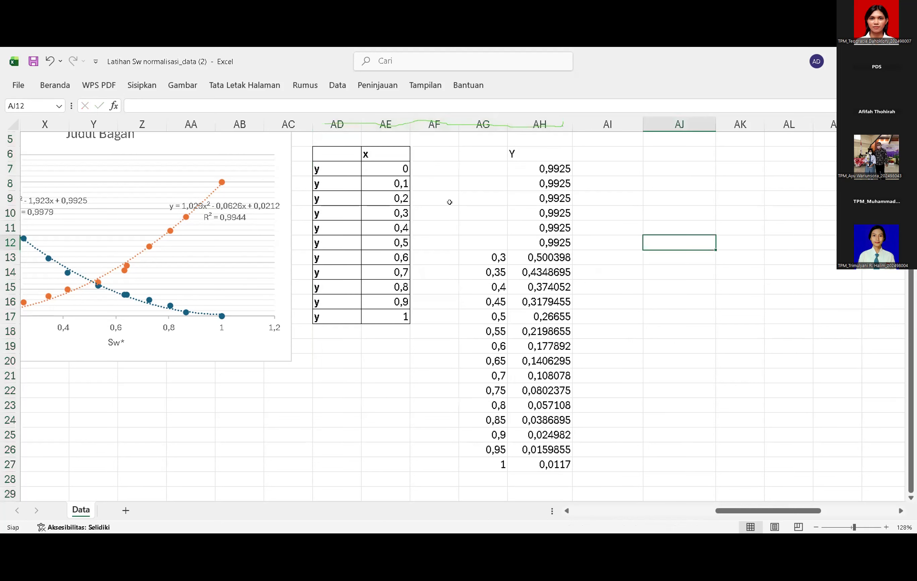
- Delete the contents of both X and Y tables in the range AD5:AH28
left_click_drag(318, 142, 570, 473)
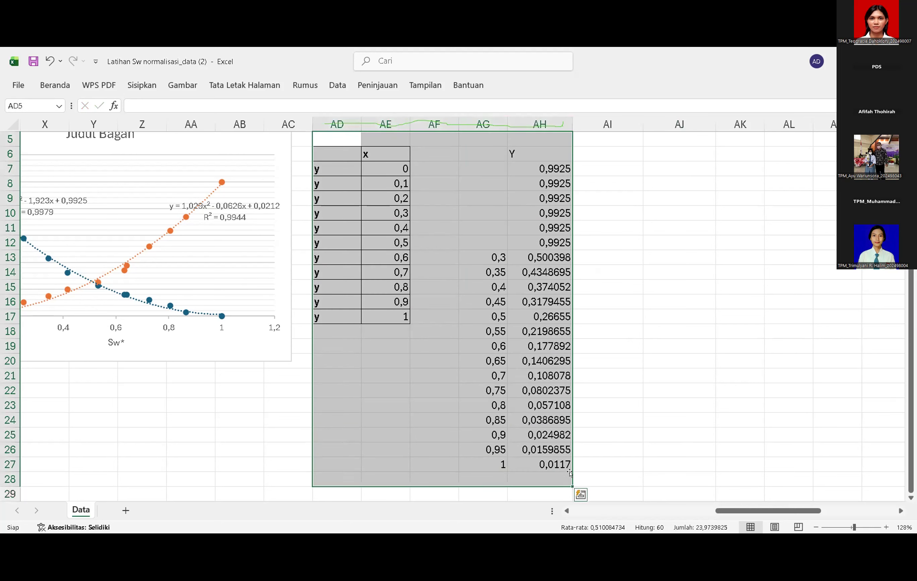
key("Delete")
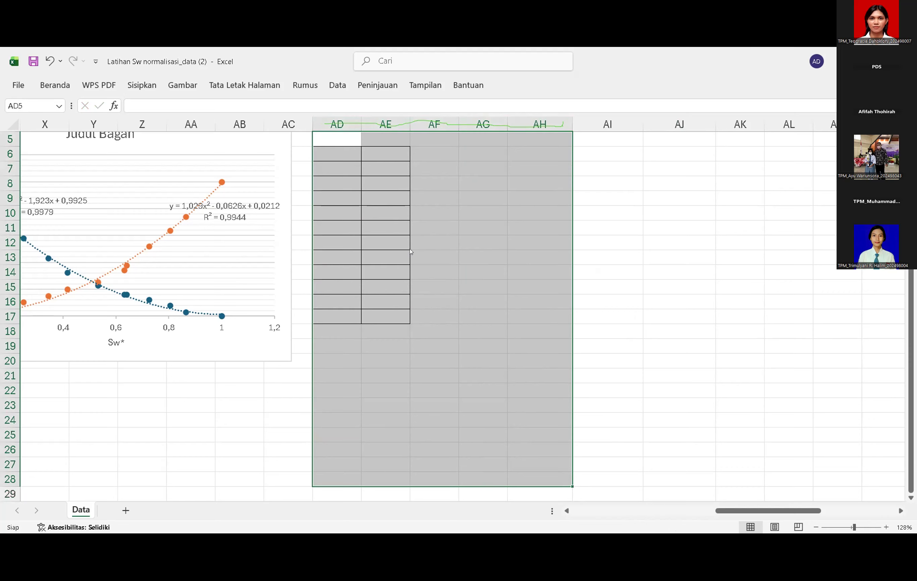
scroll(410, 251, "up", 2)
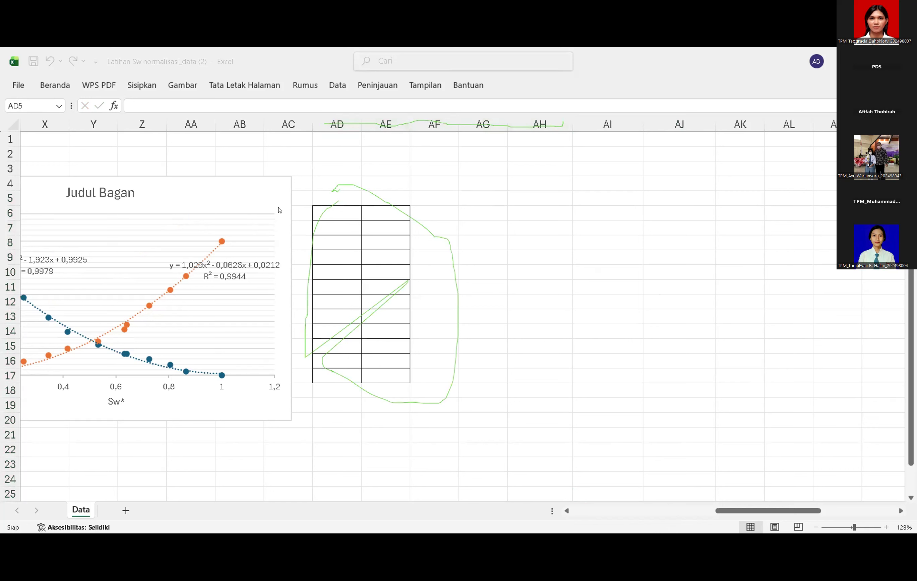
- Delete columns AD and AE, which hold the empty bordered table
left_click(332, 139)
left_click(355, 123)
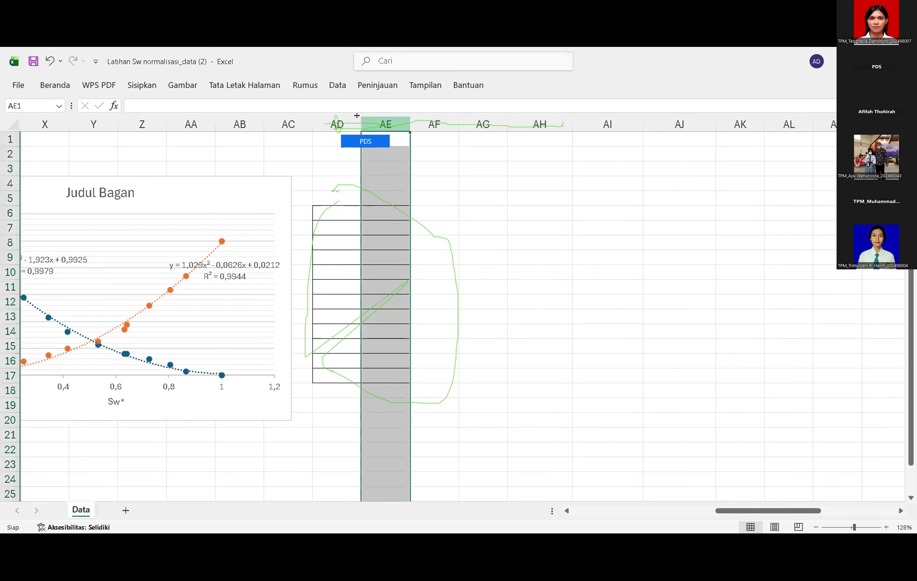
left_click_drag(372, 119, 395, 115)
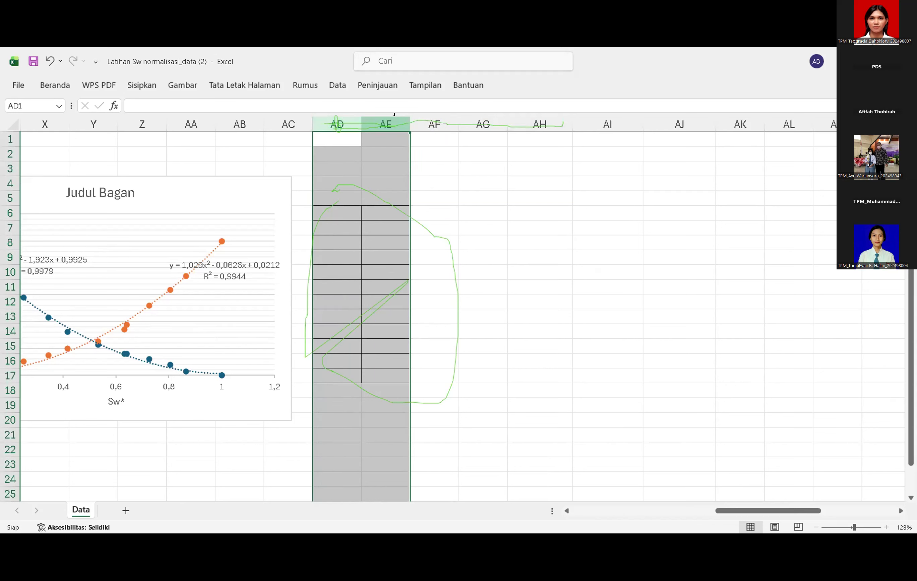
right_click(396, 119)
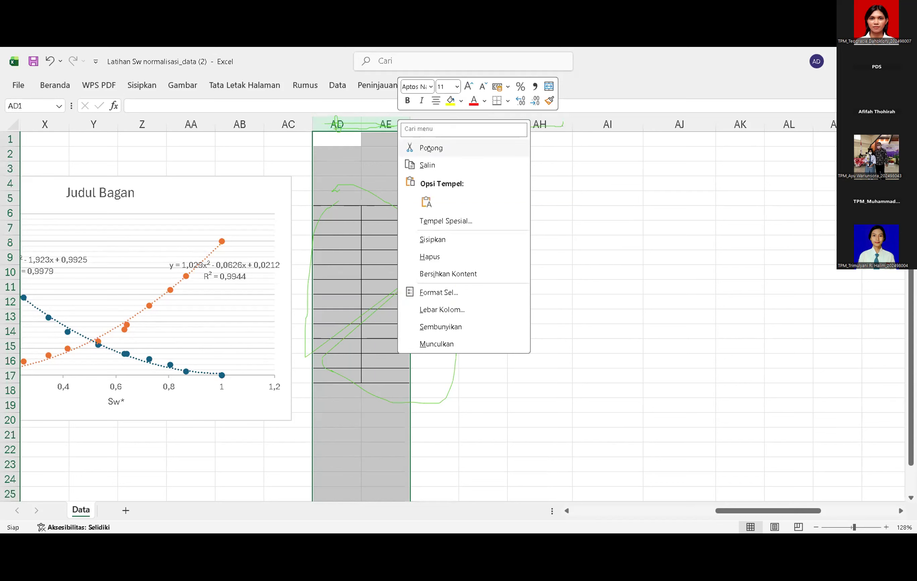
left_click(431, 255)
left_click(431, 250)
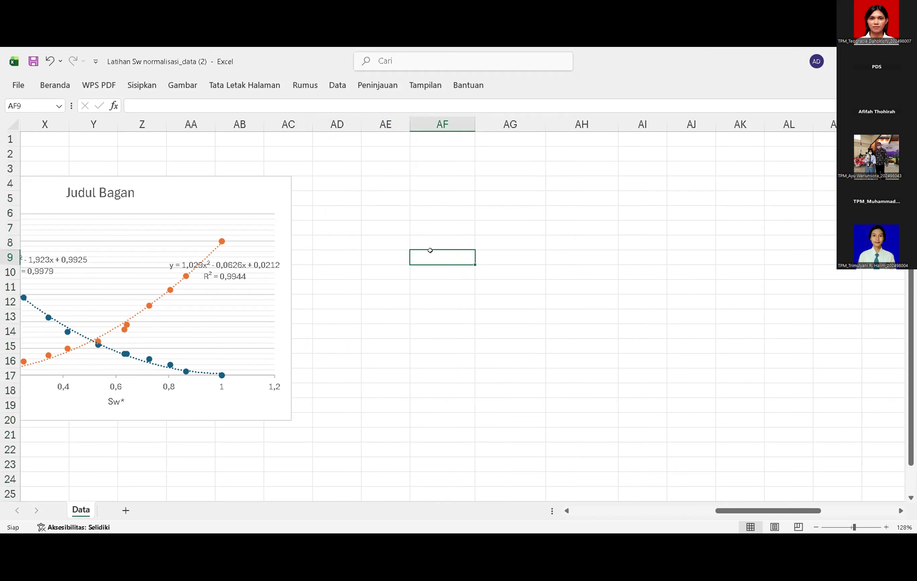
- Enter the heading "T normalisasi" in cell AE3 and widen column AE to fit the text
left_click(384, 163)
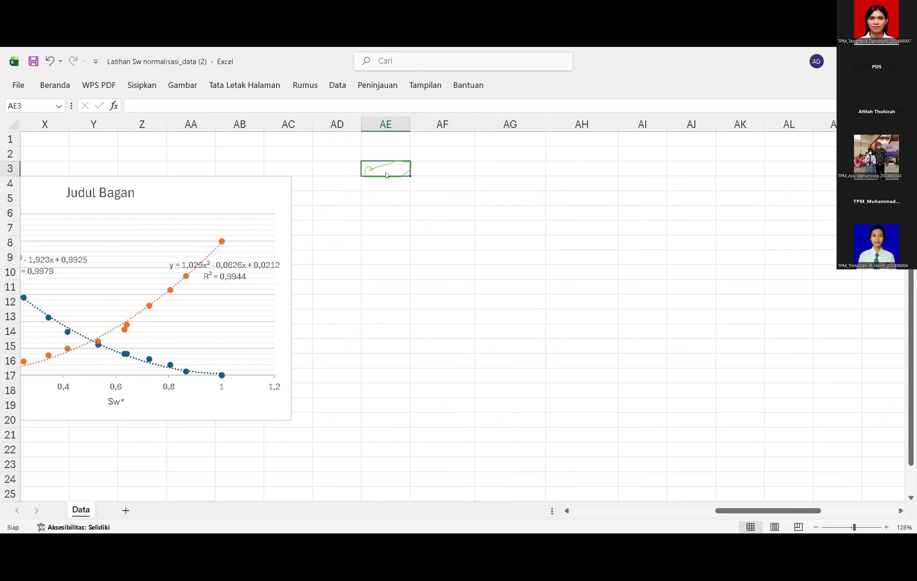
left_click(386, 158)
double_click(388, 165)
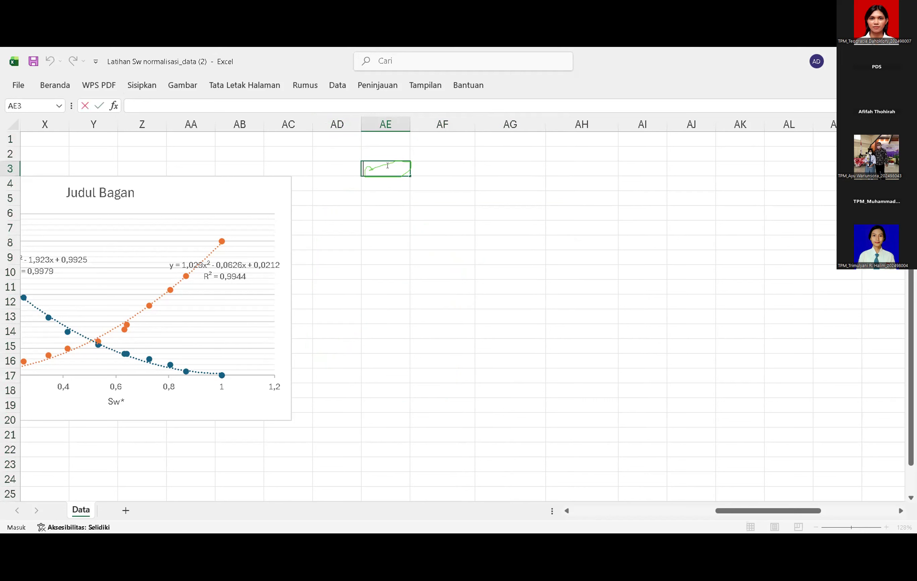
type("f")
key("BackSpace")
type("T normalisasi")
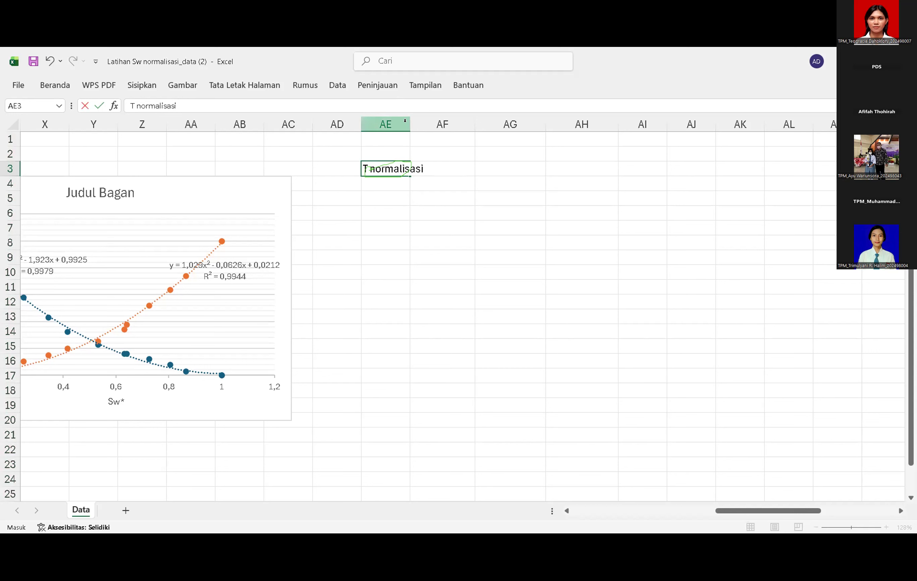
left_click(403, 150)
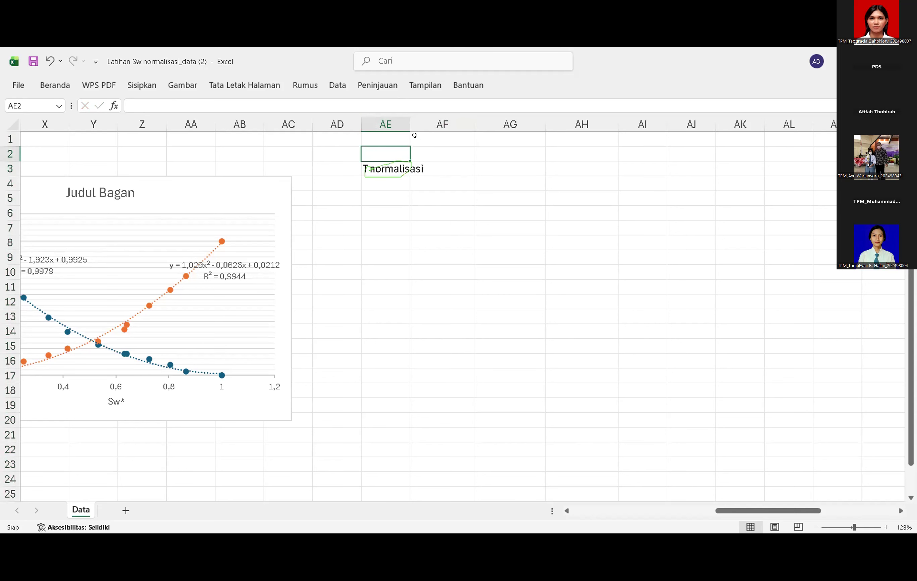
left_click_drag(410, 126, 427, 126)
left_click(439, 166)
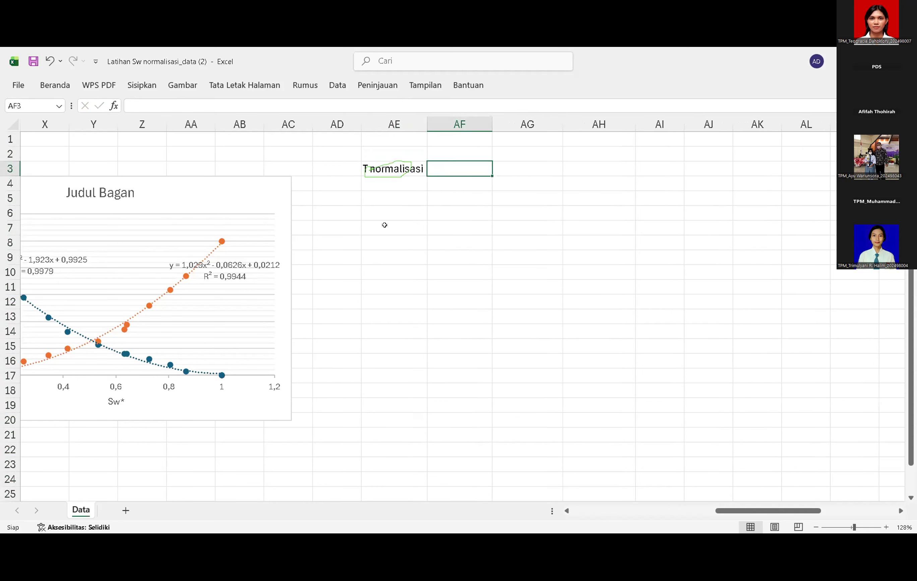
- Replace the leading "T" of the heading in cell AE3 so it reads "D normalisasi"
scroll(385, 225, "left", 3)
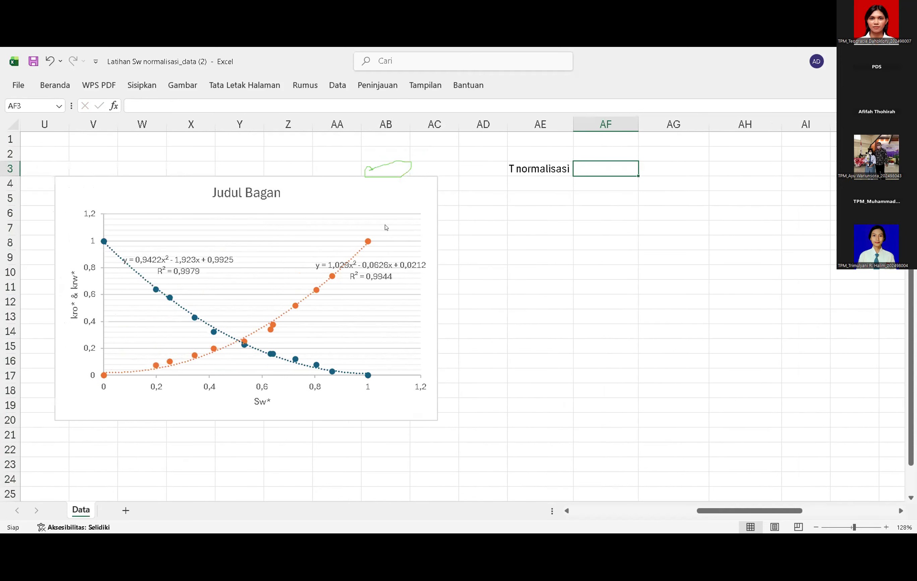
scroll(386, 228, "right", 1)
left_click(524, 170)
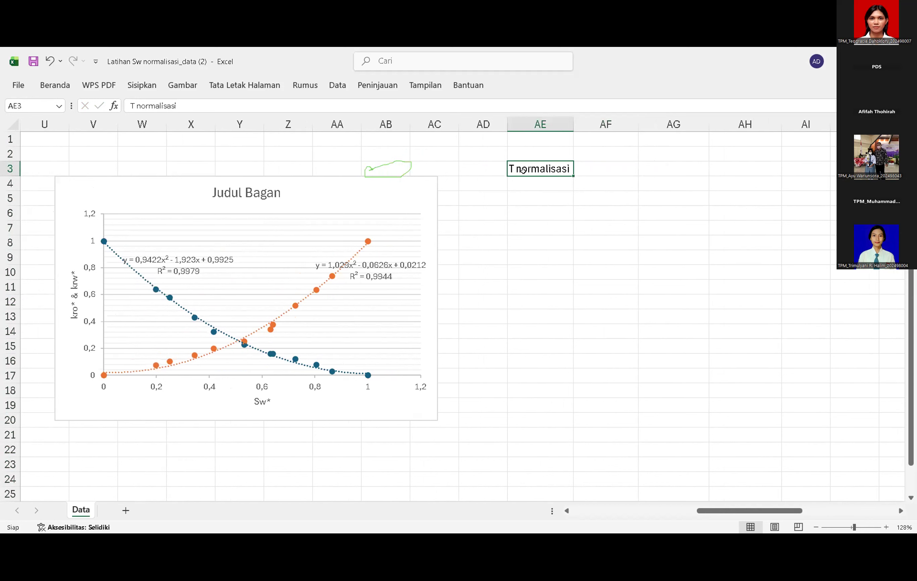
double_click(511, 166)
key("Delete")
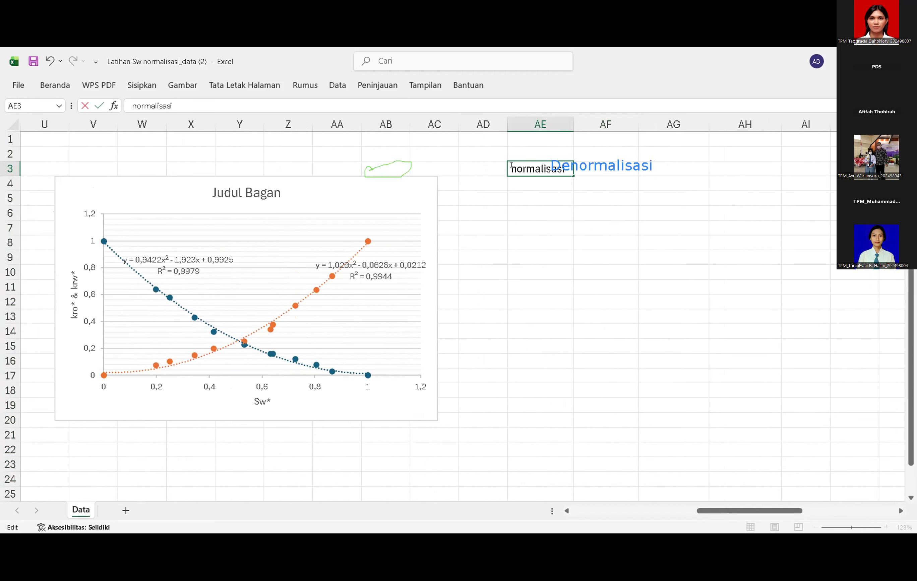
type("db")
key("BackSpace")
key("BackSpace")
type("D")
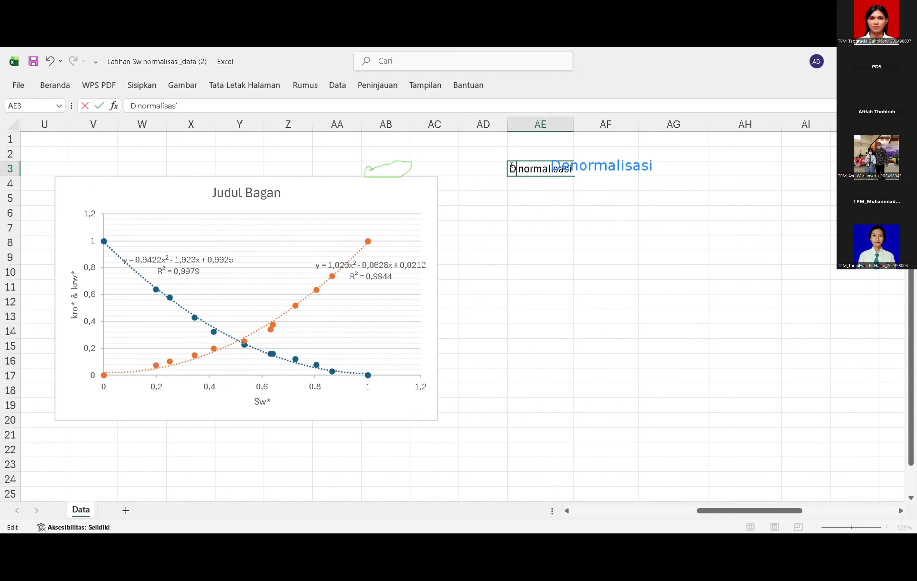
key("Return")
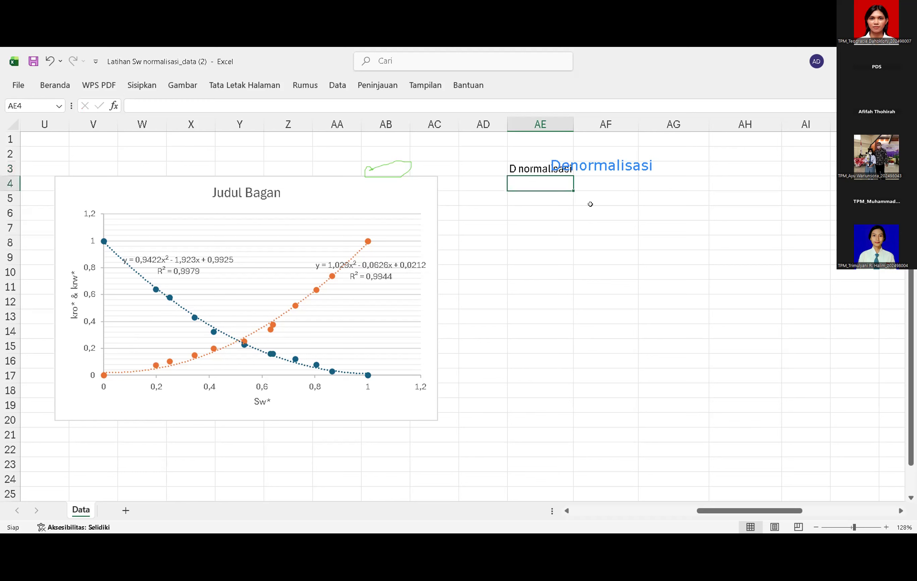
- Add an "e" after the "D" in cell AE3 so the heading reads "De normalisasi"
left_click(516, 170)
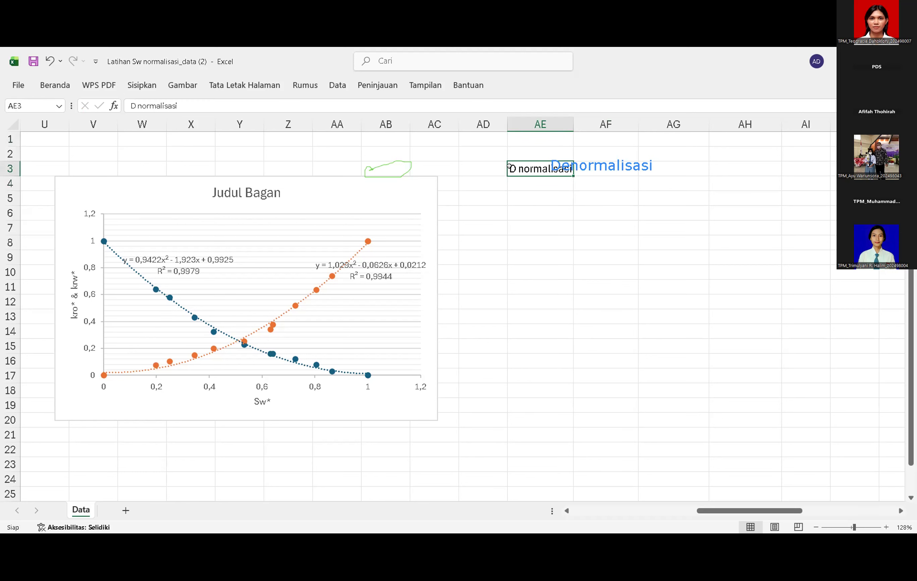
double_click(511, 168)
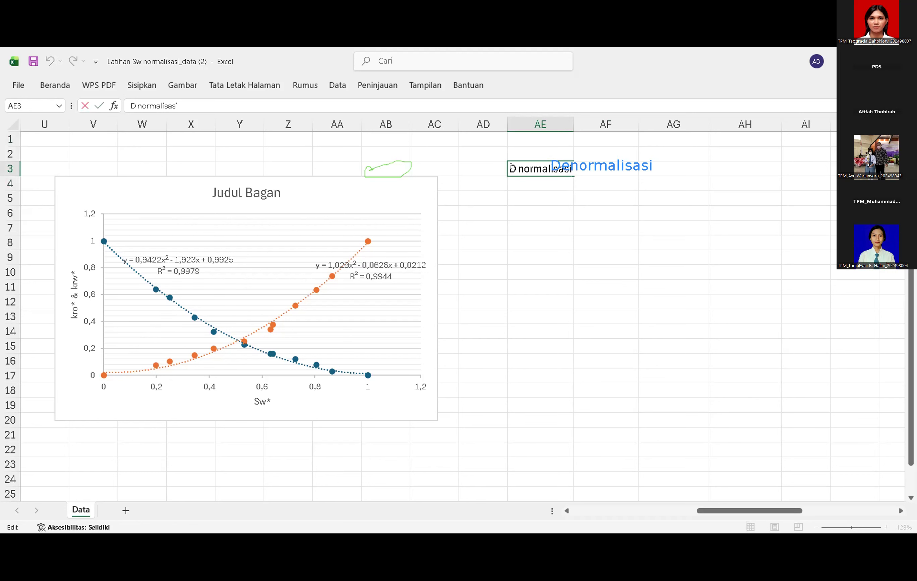
type("E")
key("BackSpace")
type("e")
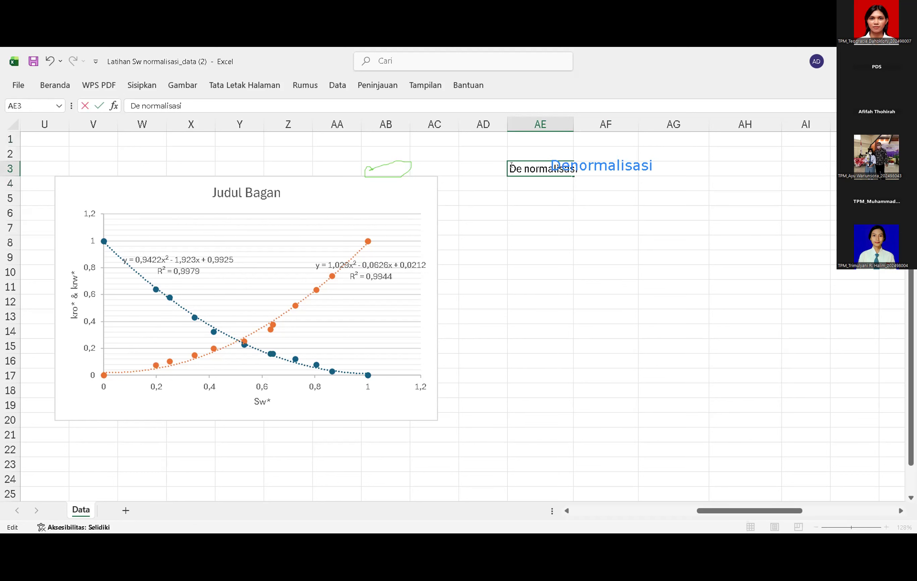
left_click(599, 199)
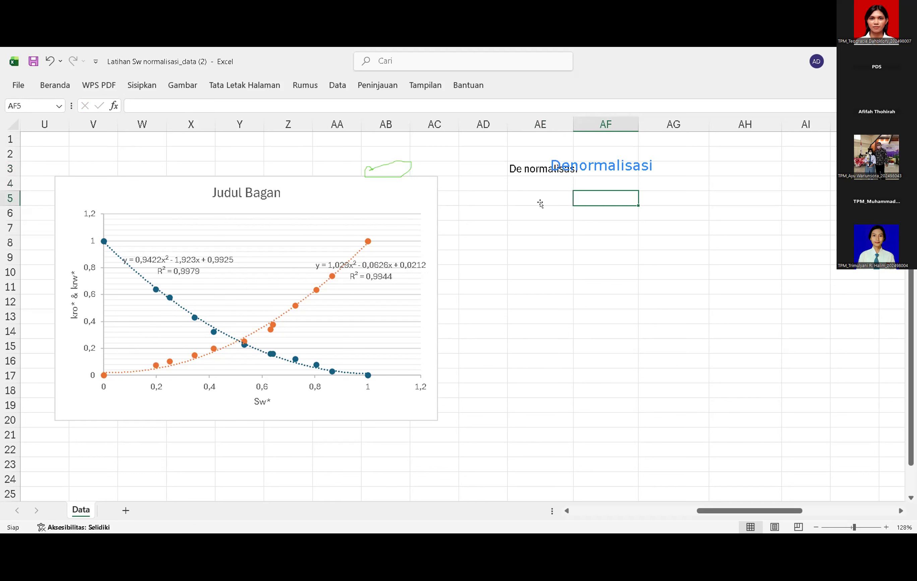
- Widen column AE to fit the full heading text
left_click(368, 67)
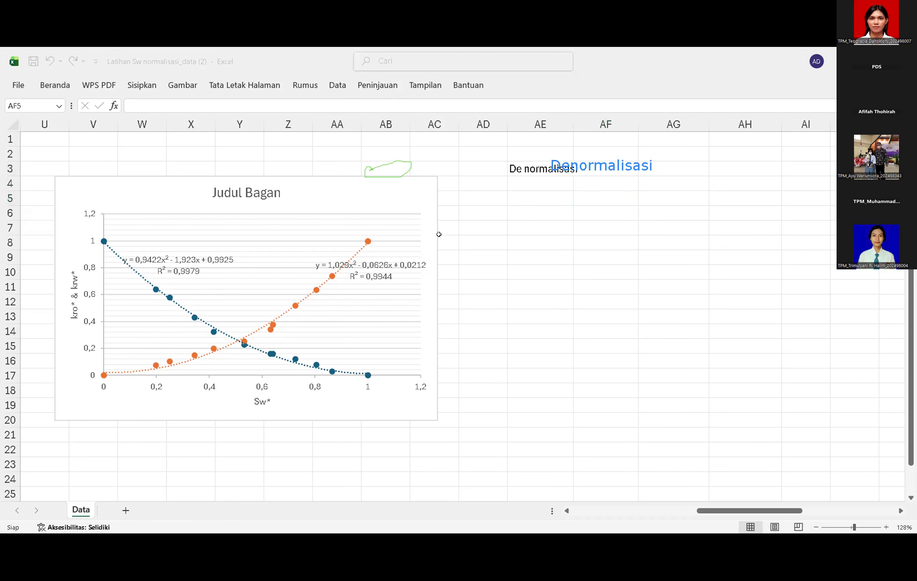
left_click(530, 226)
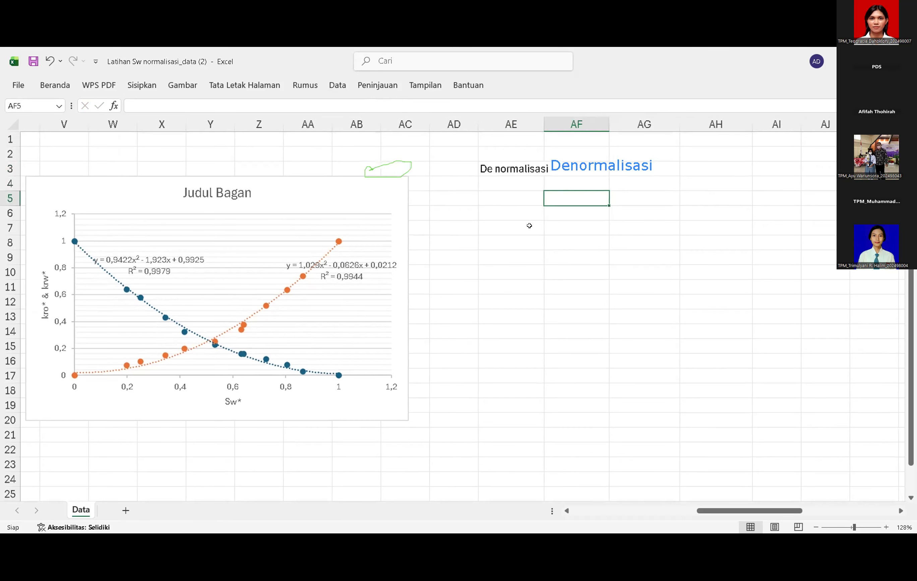
scroll(529, 225, "right", 1)
mouse_move(524, 123)
left_mouse_down()
mouse_move(539, 122)
mouse_move(532, 126)
left_mouse_up()
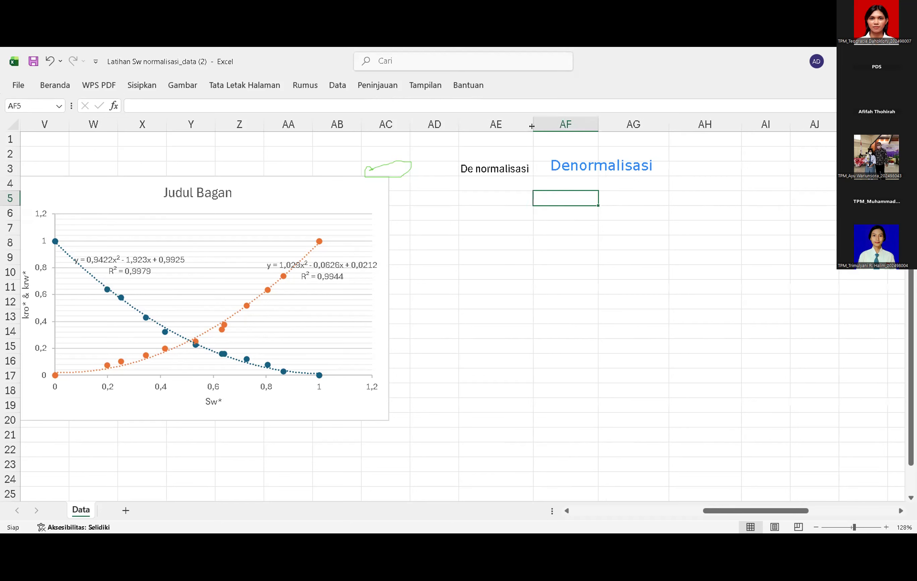
left_click(504, 194)
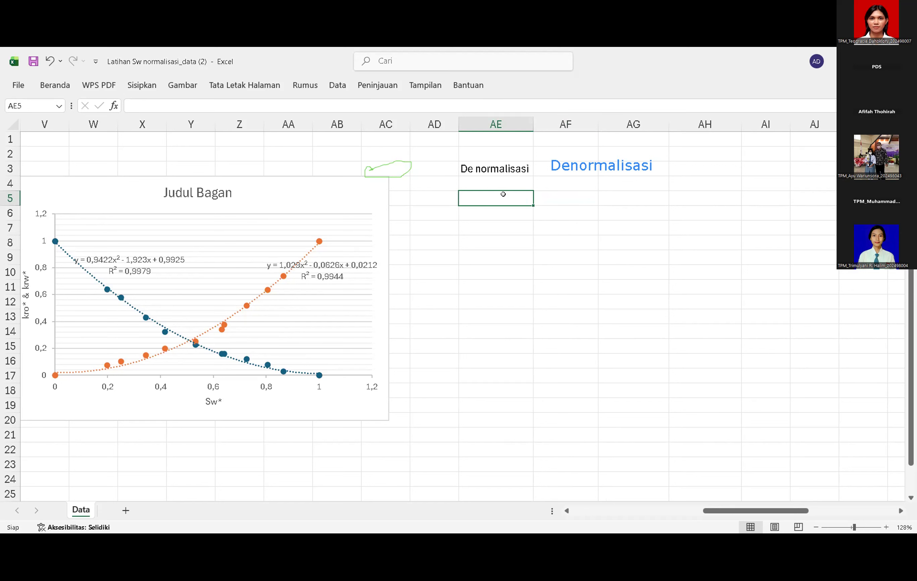
- Remove the space in the AE3 heading so it reads "Denormalisasi"
double_click(477, 169)
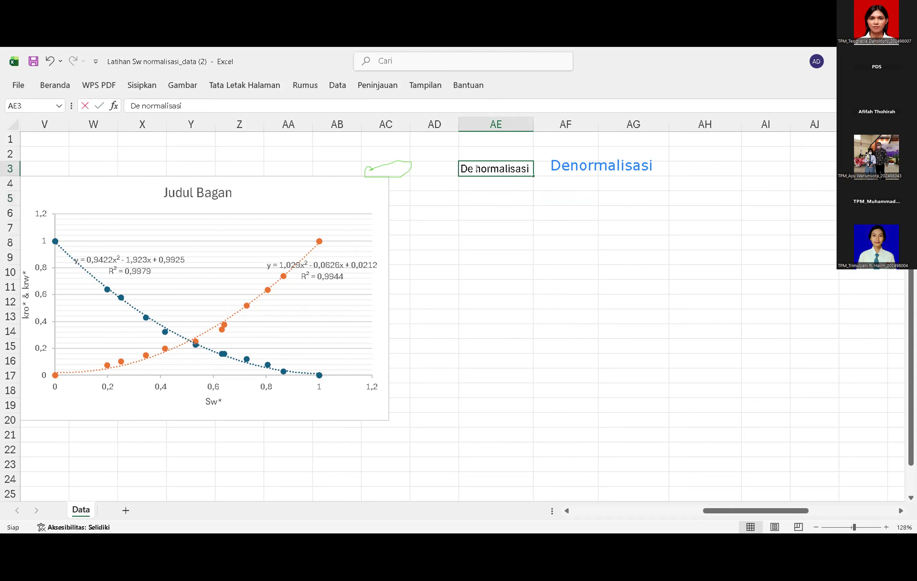
key("BackSpace")
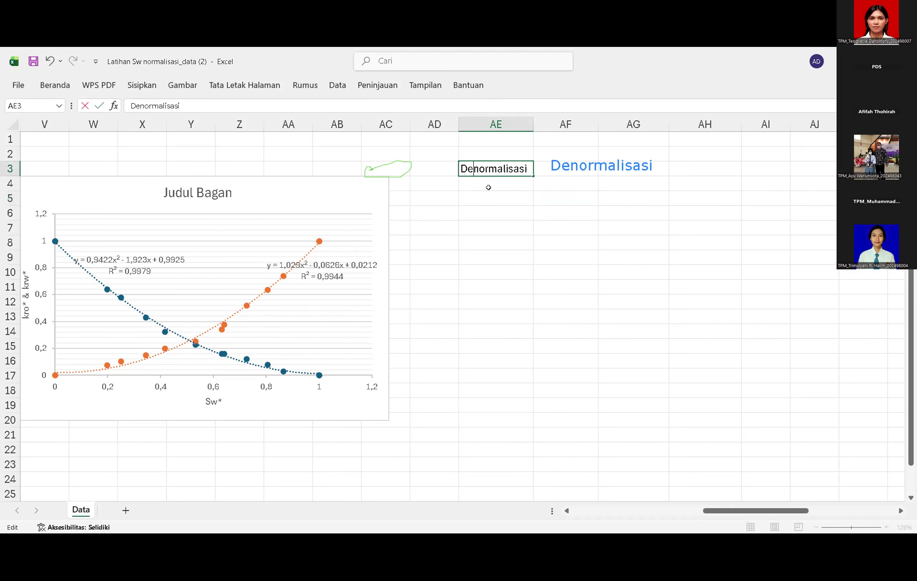
left_click(489, 188)
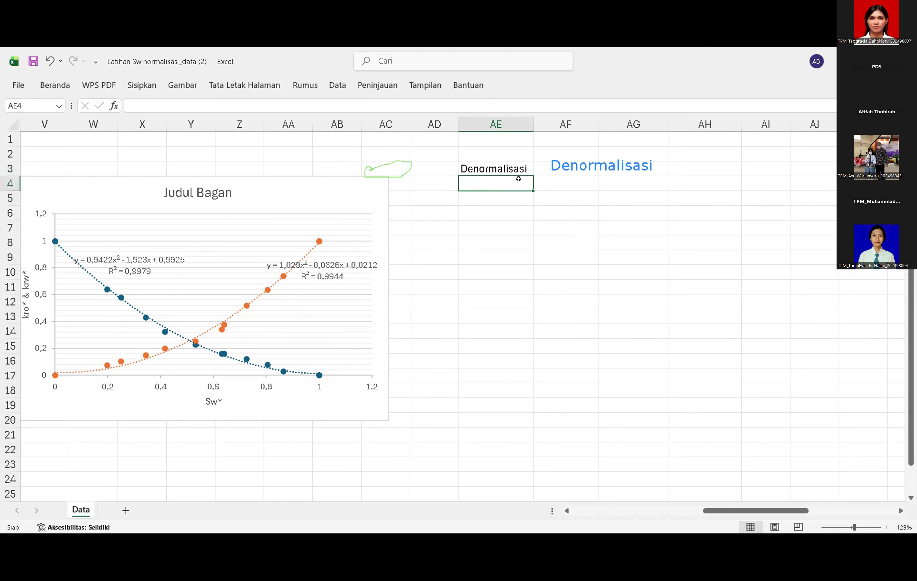
left_click(547, 167)
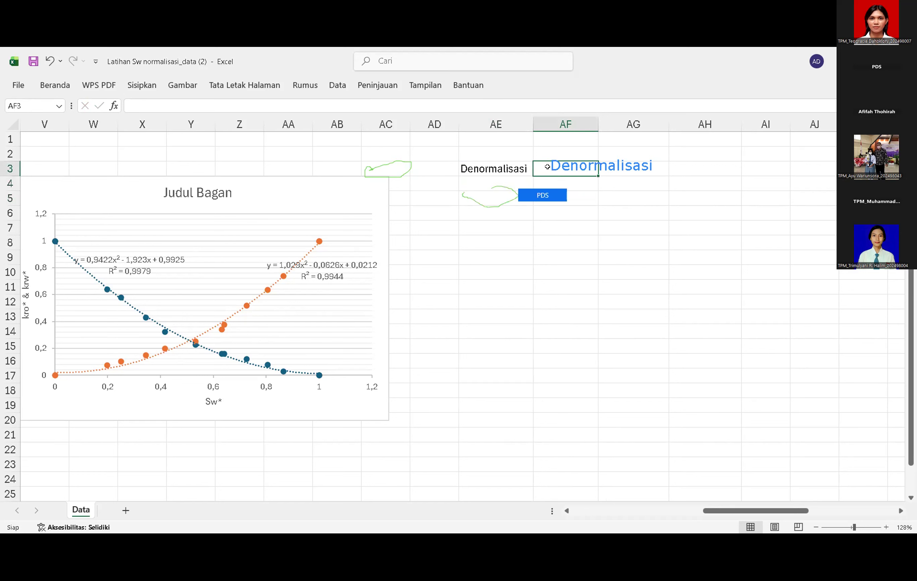
- Enter the column heading "sw*" in cell AE5
left_click(477, 198)
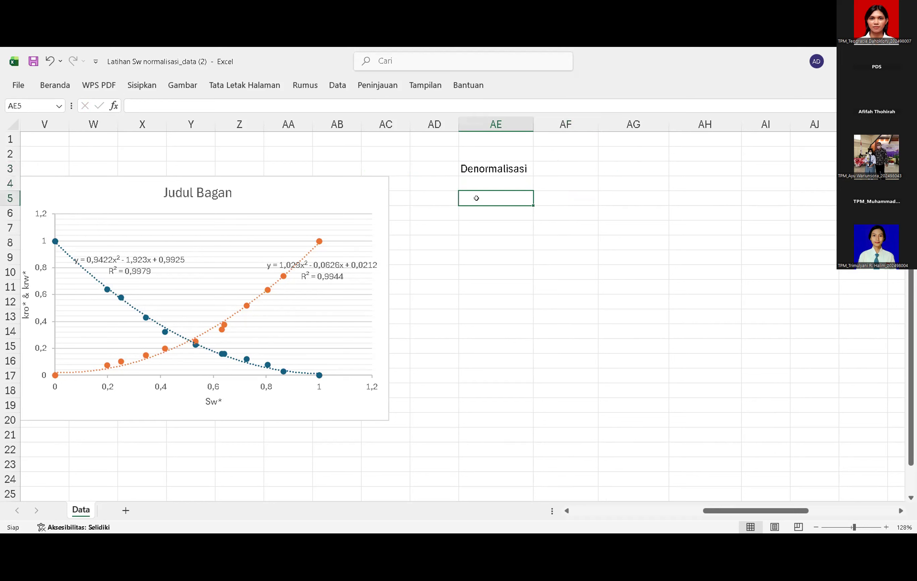
type("sw")
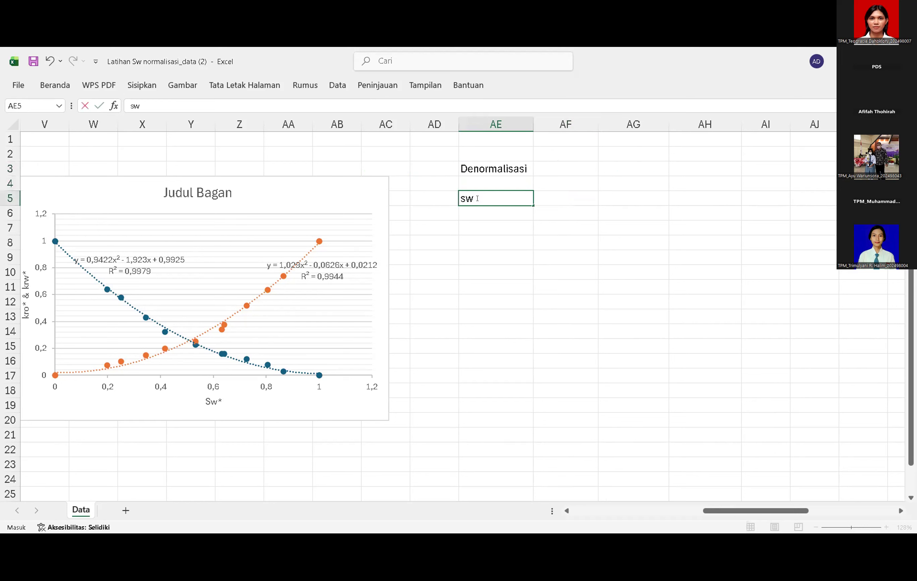
type("*")
left_click(476, 211)
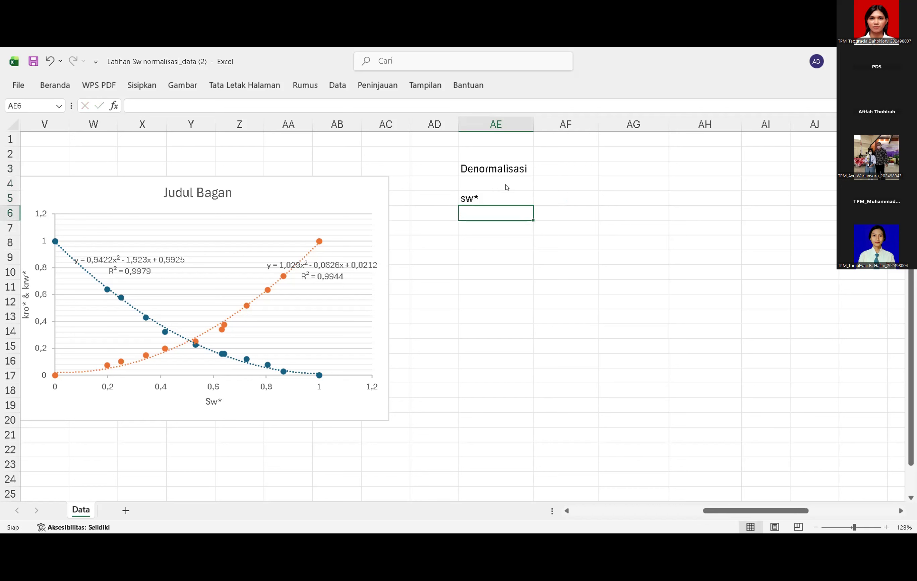
- Enter the starting values 0, 0,1 and 0,2 in cells AE6 to AE8 of the sw* column
type("0")
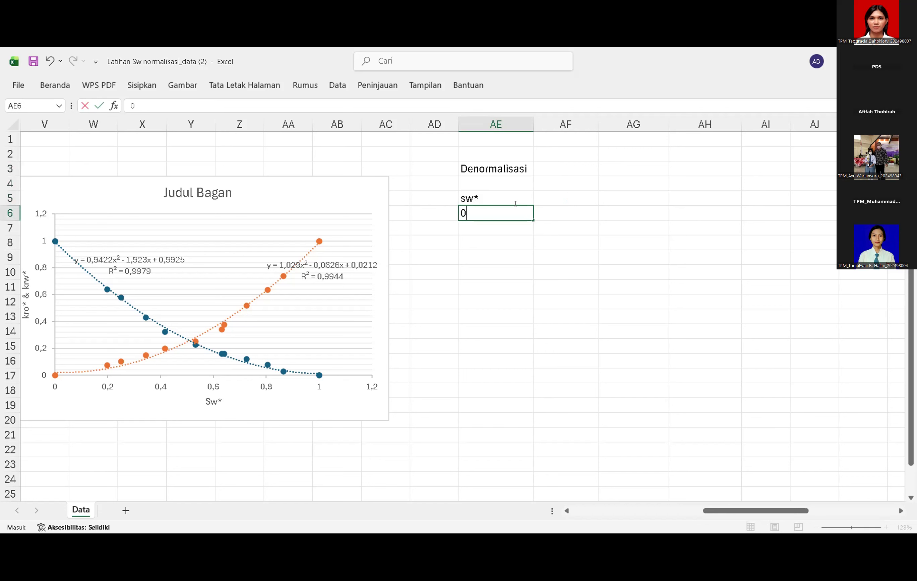
key("Return")
type("0,")
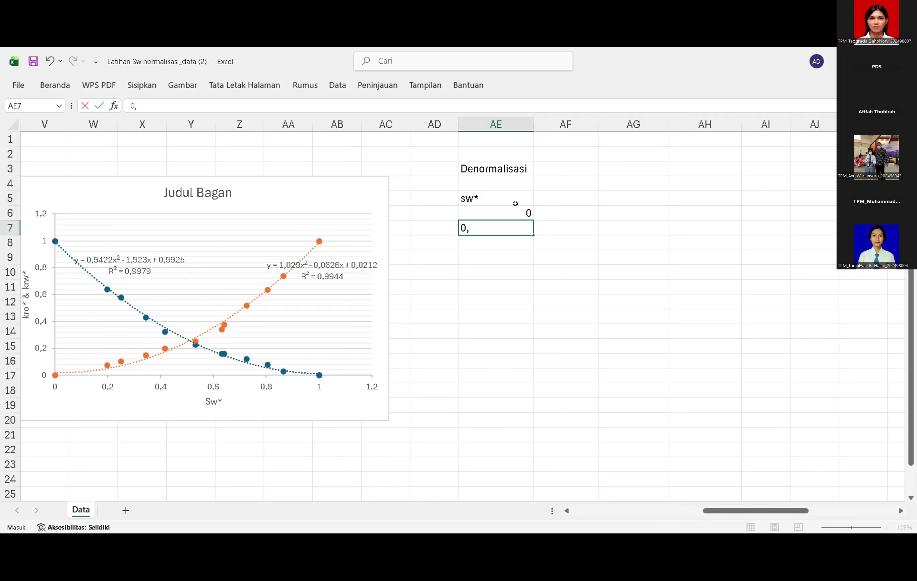
type("1")
key("Return")
type("0")
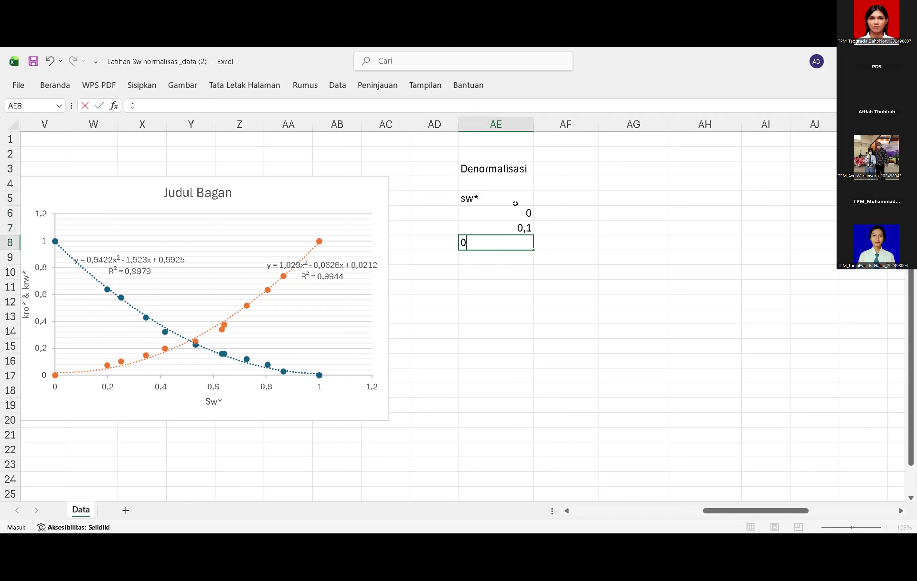
type(",2")
key("Tab")
left_click(512, 201)
left_click(515, 207)
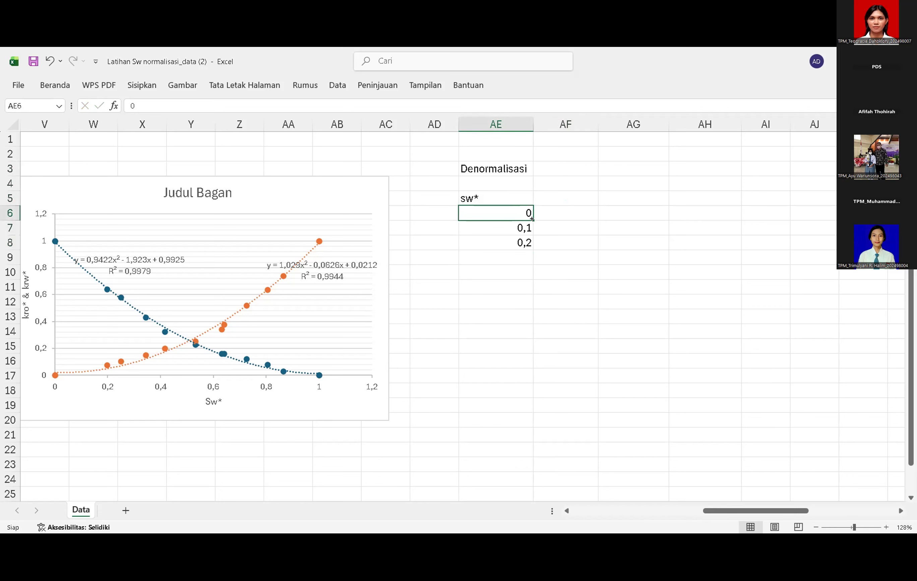
left_click_drag(529, 214, 529, 243)
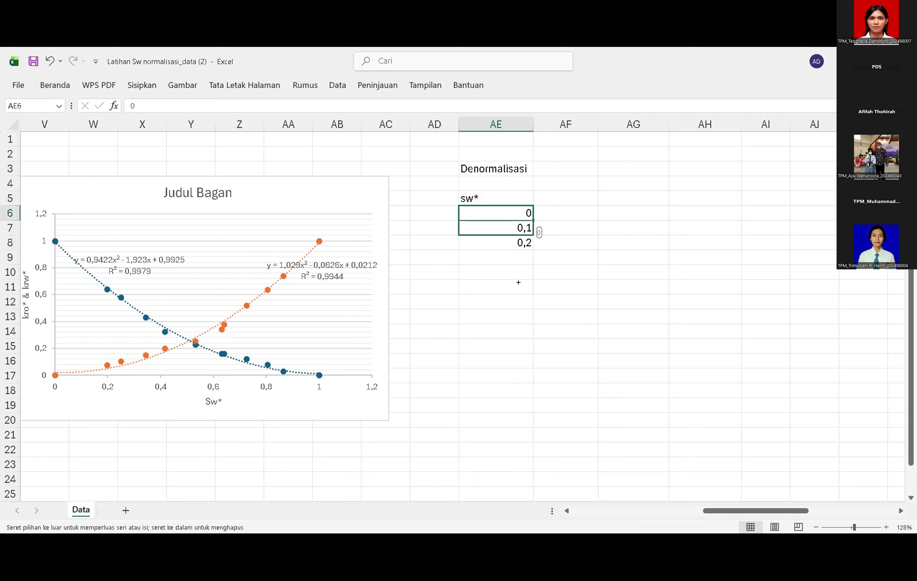
left_click_drag(518, 289, 525, 287)
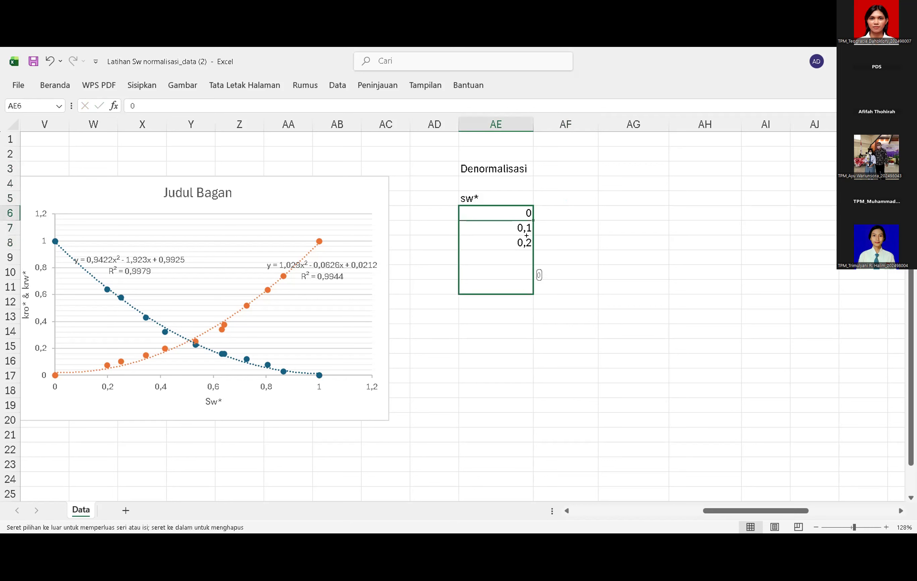
- Fill the sw* series from AE6:AE8 down to AE16 in increments of 0,1, ending at 1
left_click_drag(532, 218, 530, 268)
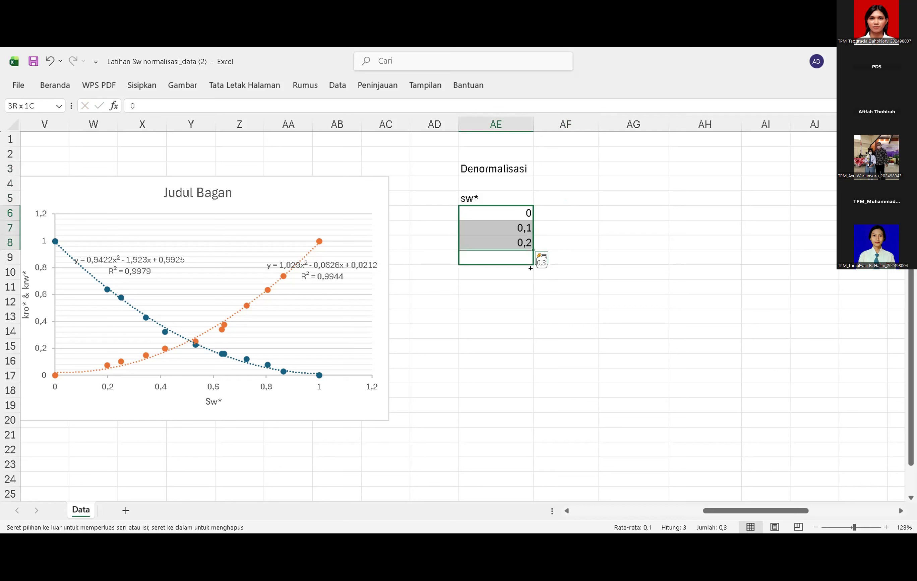
left_click_drag(523, 378, 525, 366)
left_click(573, 308)
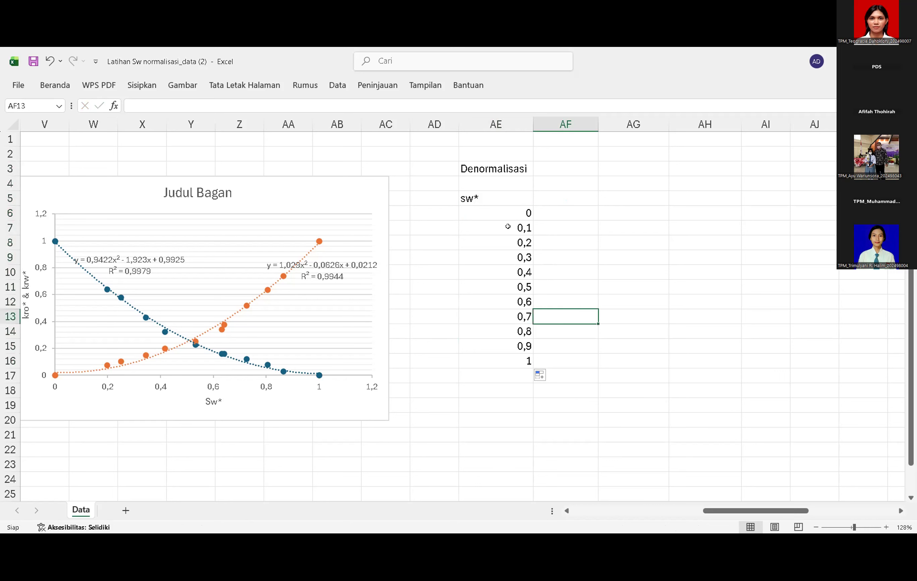
- Examine the kro* trendline equation on the chart and the normalised Sw*, kro* and krw* table beside it
left_click(510, 216)
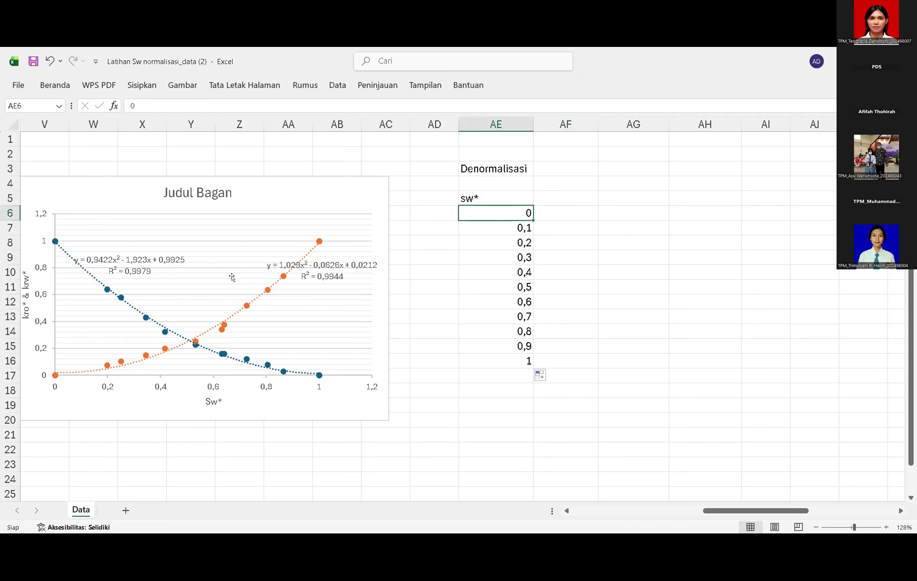
scroll(232, 278, "left", 2)
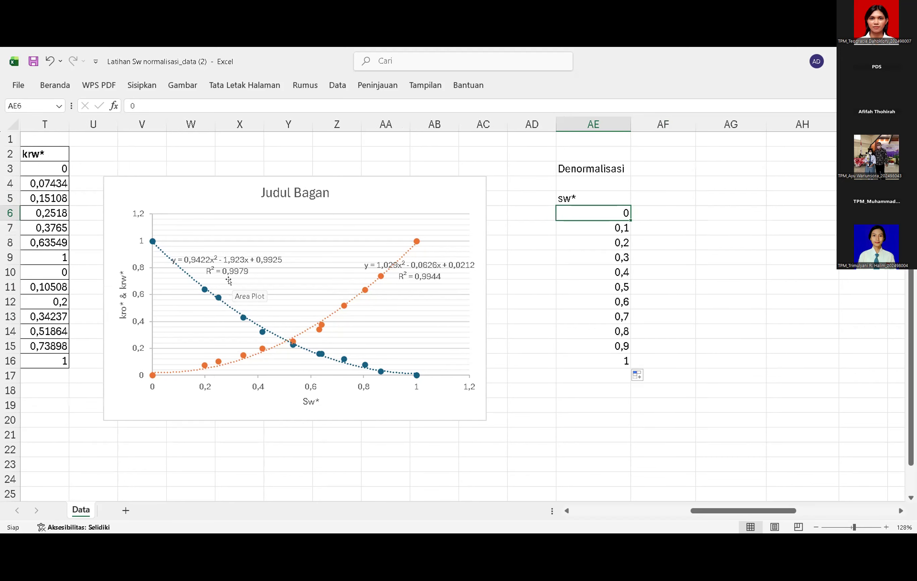
left_click(206, 267)
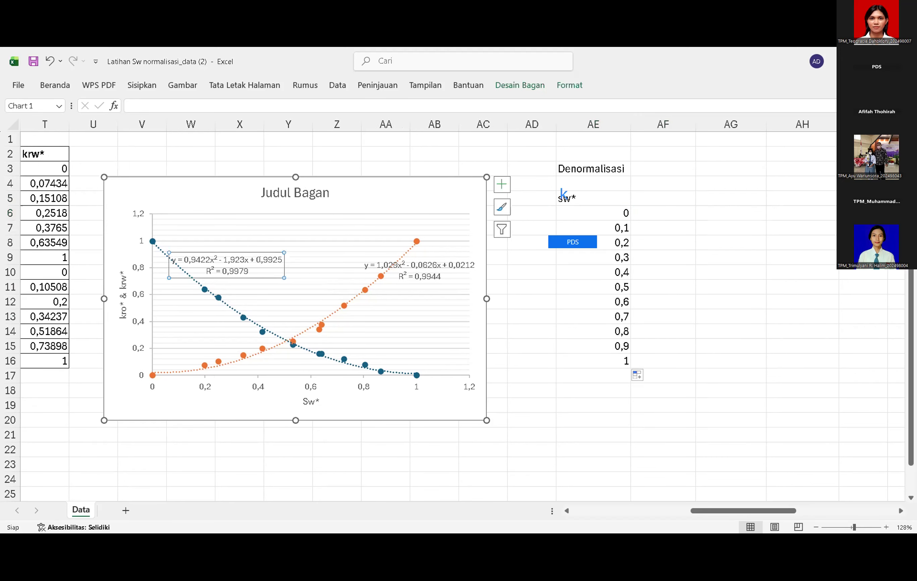
scroll(259, 260, "left", 3)
scroll(259, 260, "right", 2)
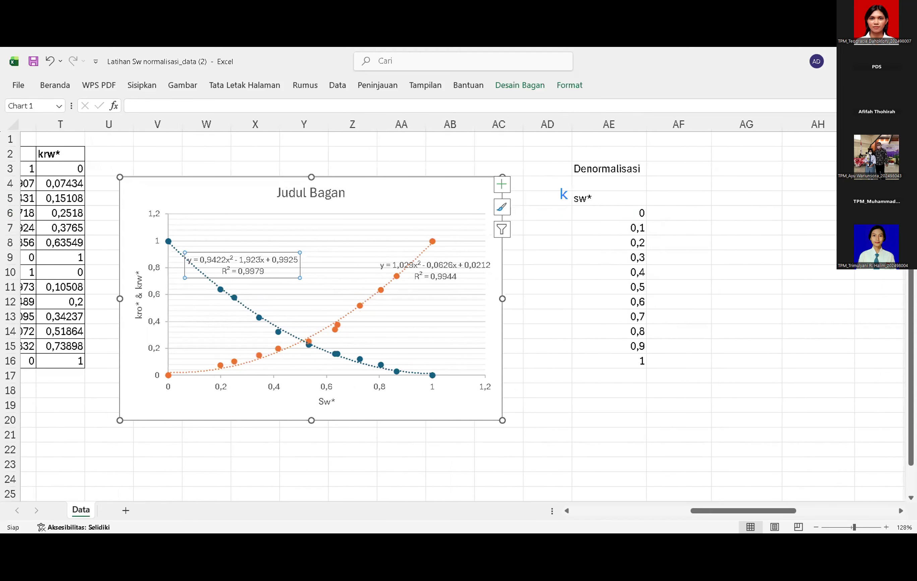
scroll(259, 260, "right", 1)
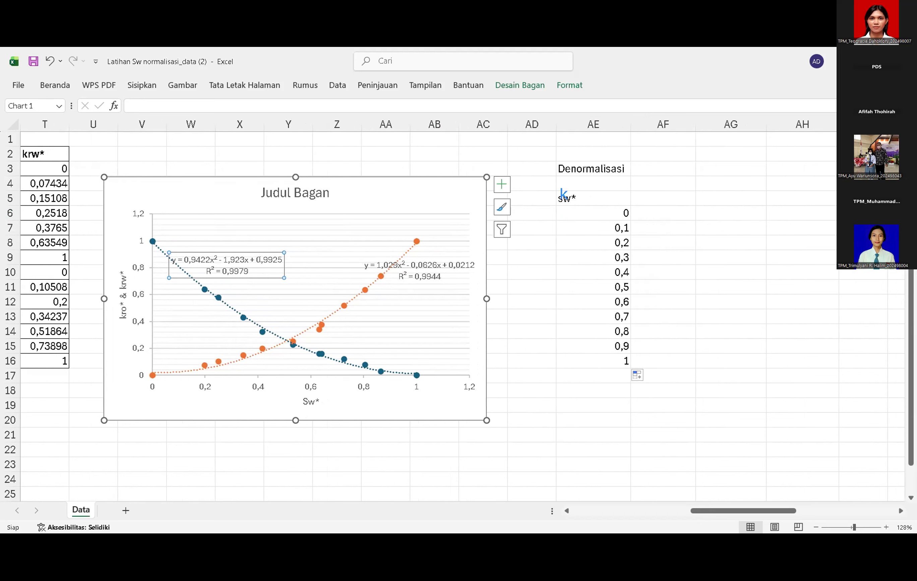
left_click(610, 189)
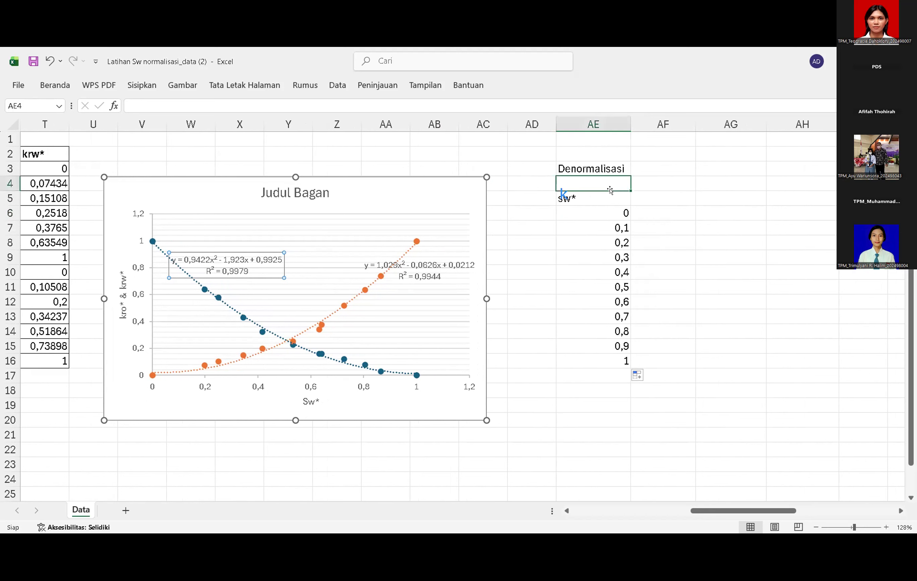
left_click(634, 191)
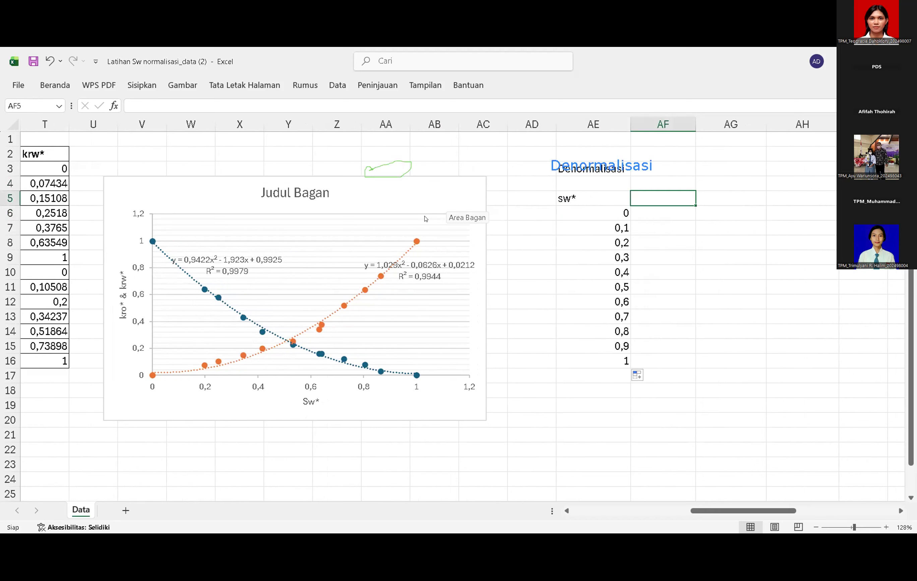
scroll(383, 245, "left", 3)
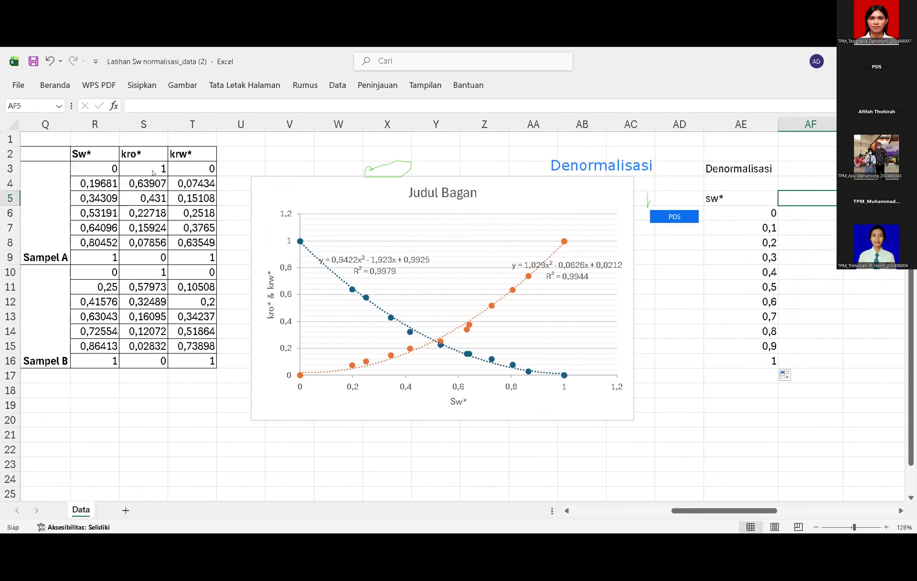
left_click(165, 173)
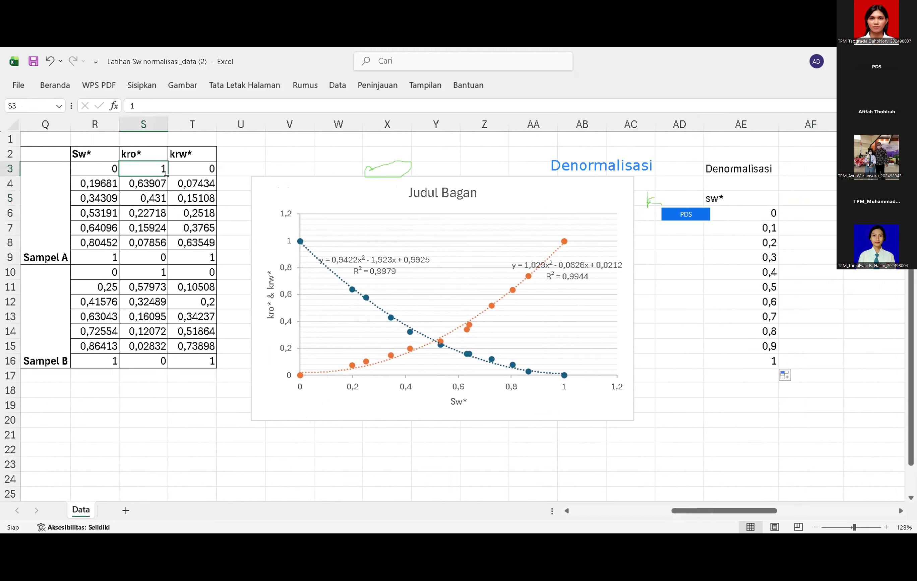
left_click(676, 196)
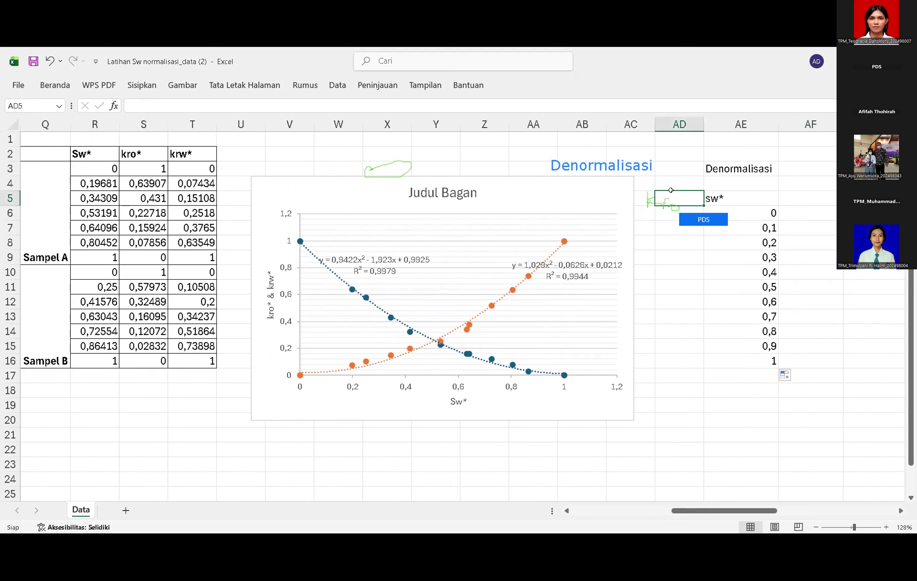
type("kRO")
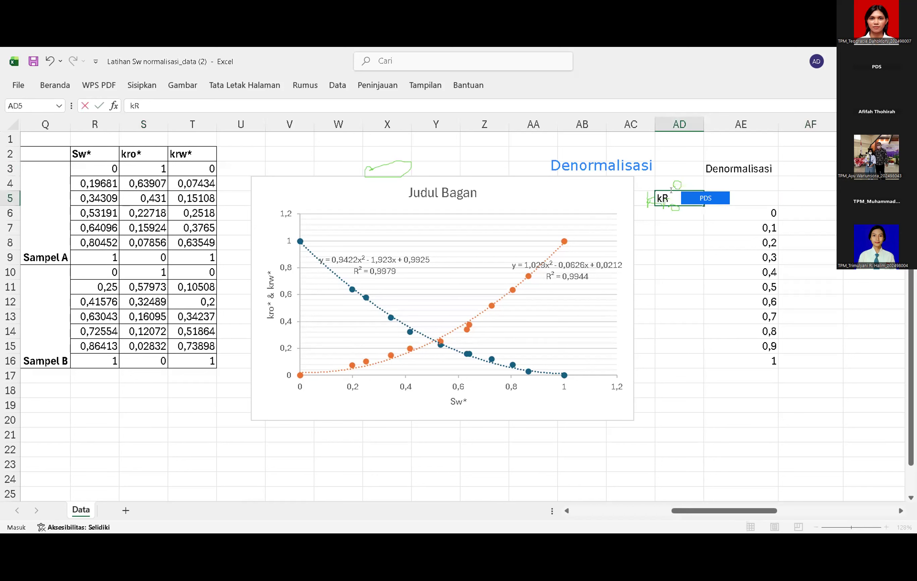
key("BackSpace")
key("BackSpace")
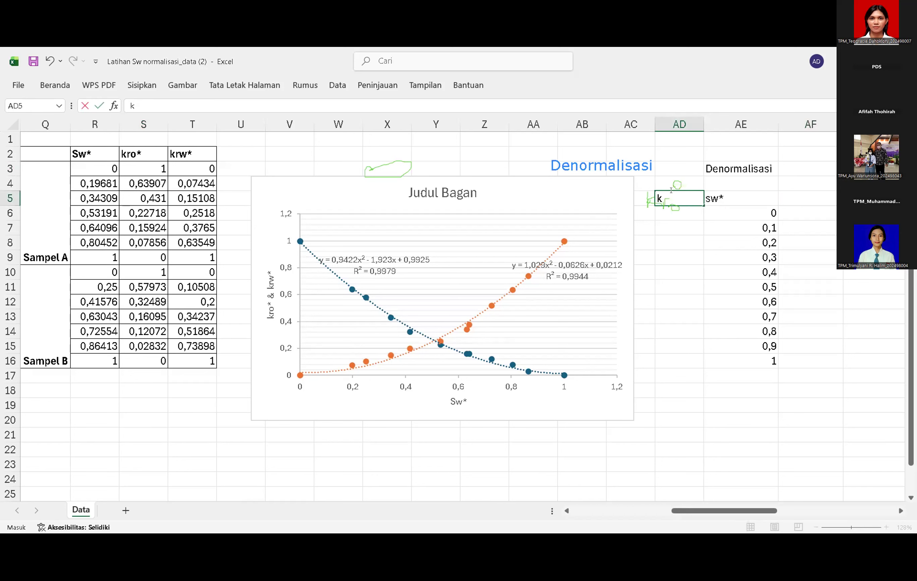
type("ro")
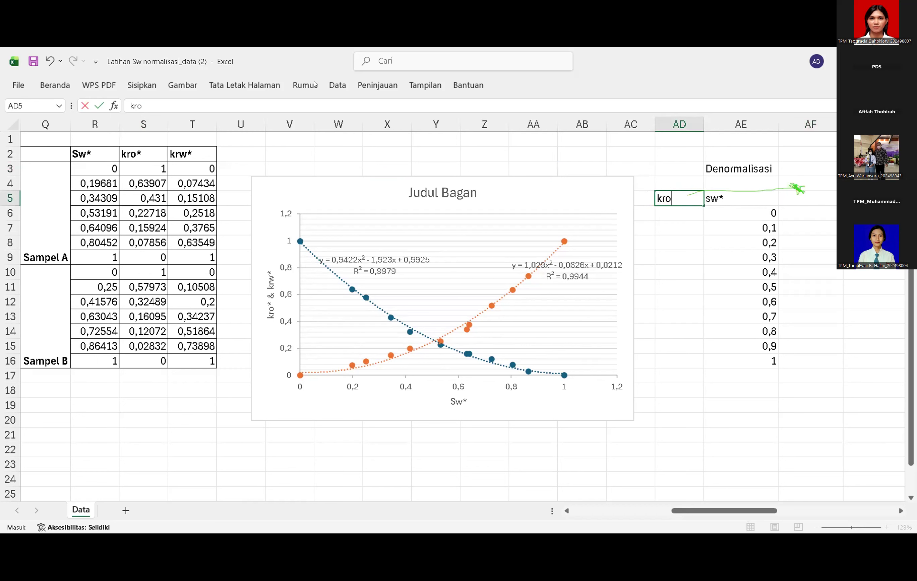
left_click(164, 52)
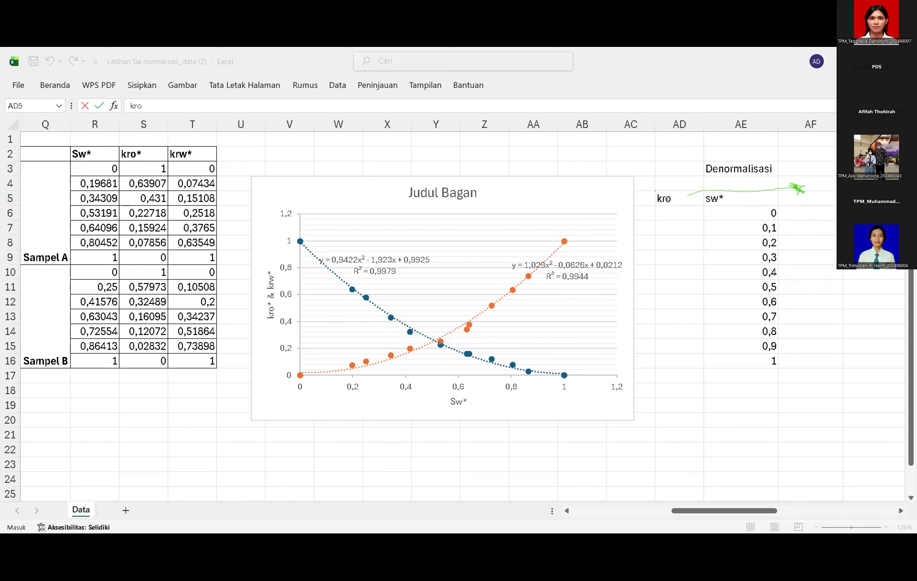
left_click(678, 192)
key("BackSpace")
key("BackSpace")
key("BackSpace")
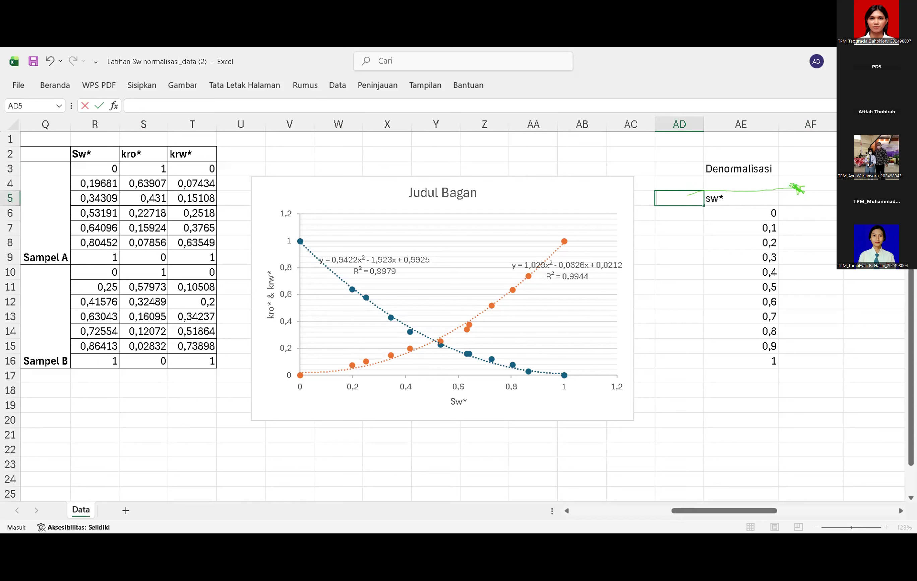
- Enter the header Kro^0 in cell AF5, beside the sw* header of the Denormalisasi table
left_click(821, 197)
type("Kro")
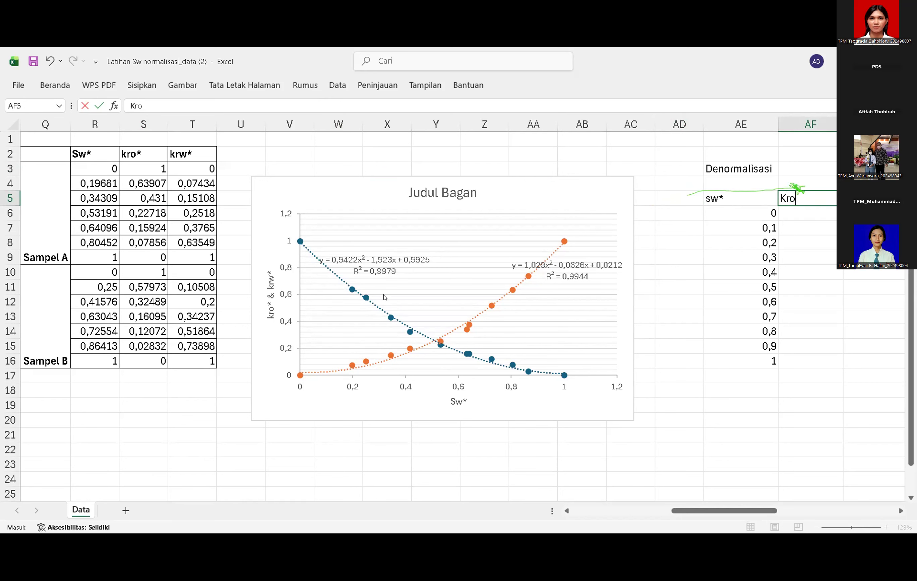
scroll(384, 296, "left", 3)
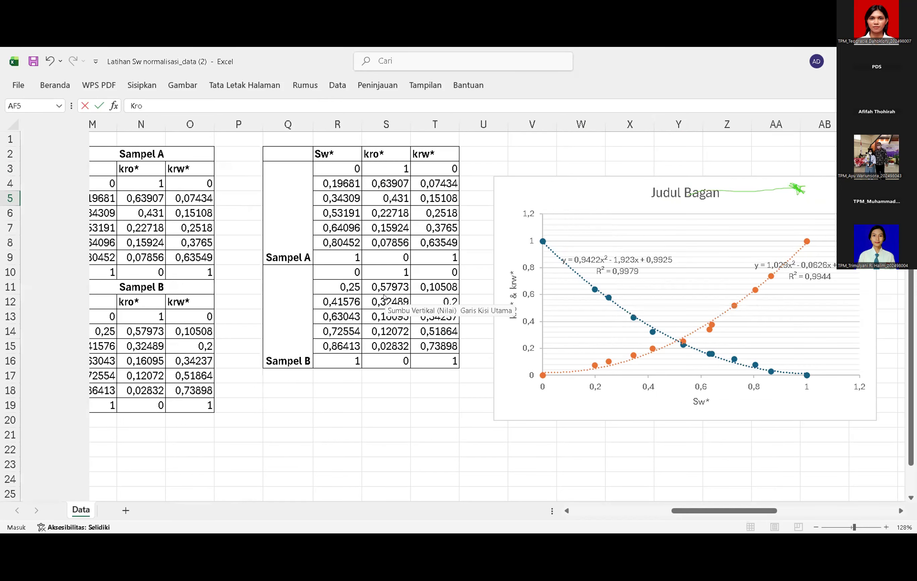
scroll(384, 297, "left", 3)
scroll(384, 296, "right", 2)
scroll(385, 297, "left", 2)
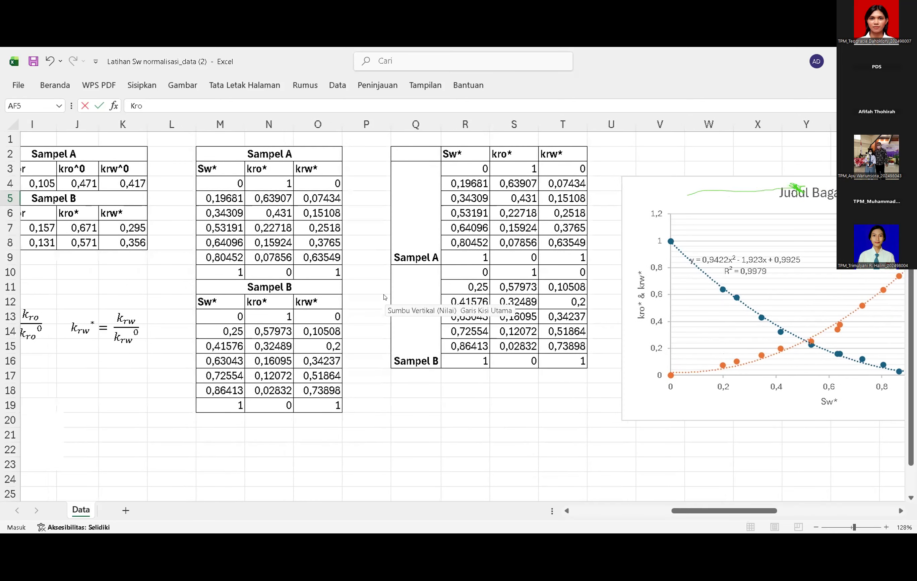
scroll(384, 297, "right", 5)
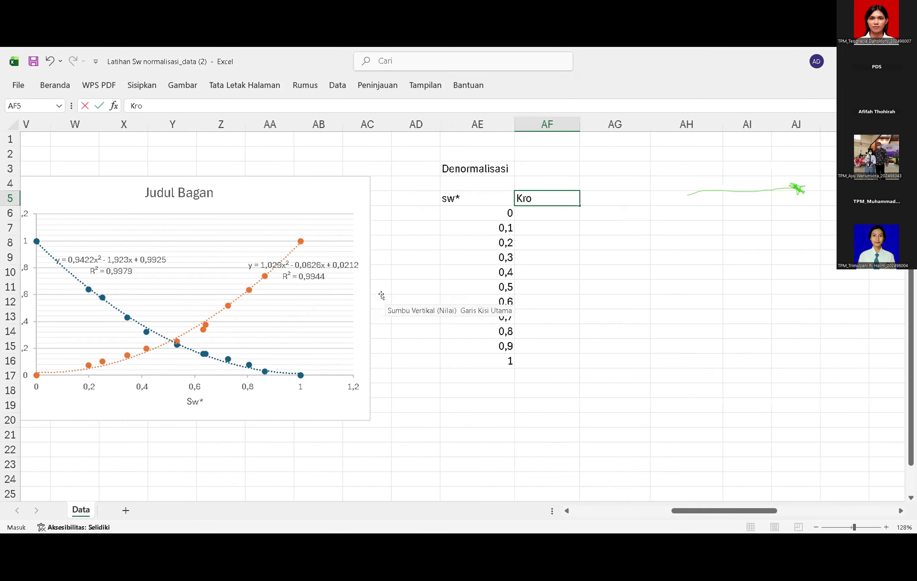
type("^")
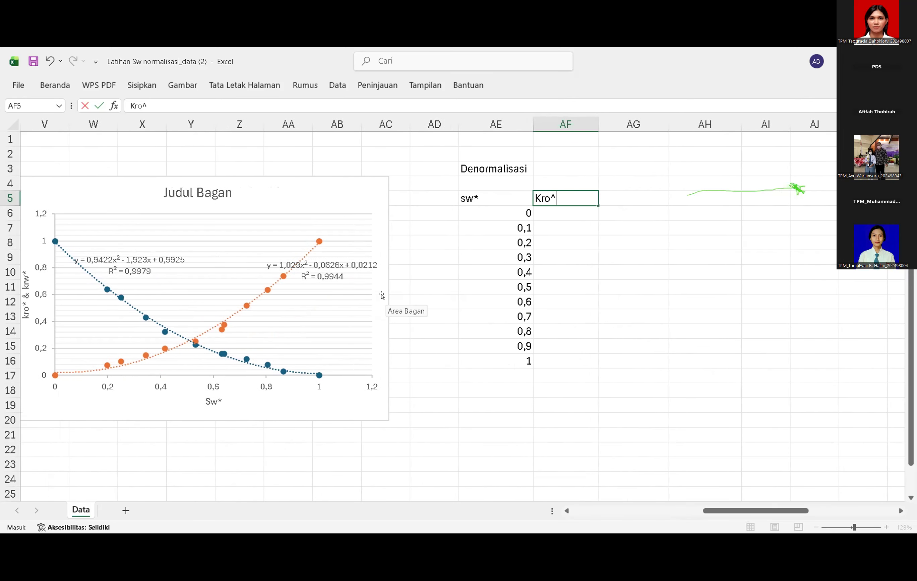
type("0")
left_click(547, 214)
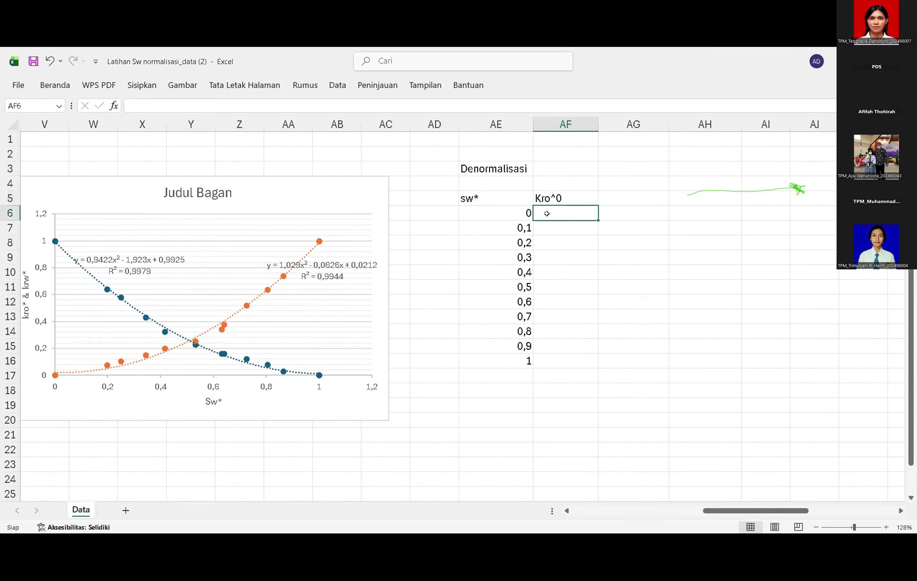
- Check the kro^0 cell of Sampel A, and change the header in AF5 to Kro*
scroll(462, 241, "left", 5)
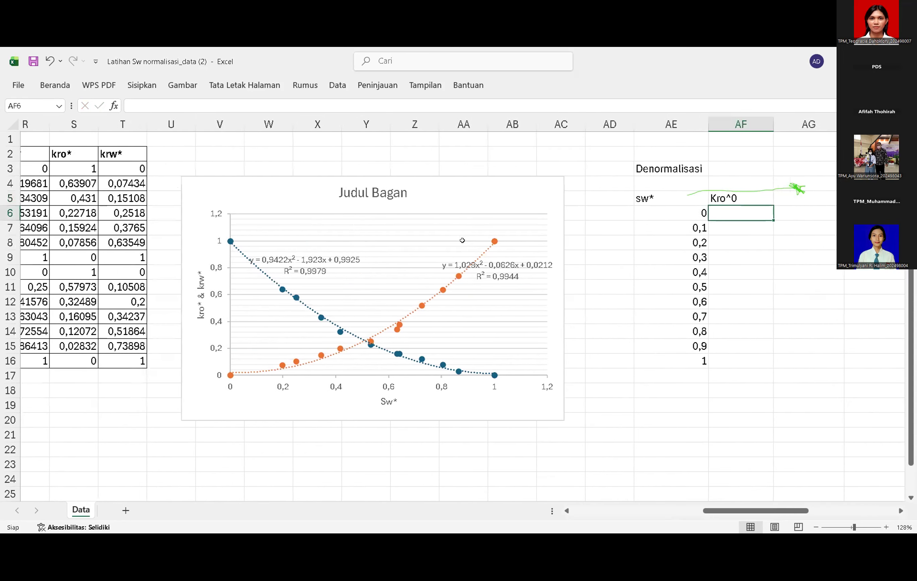
scroll(464, 243, "left", 5)
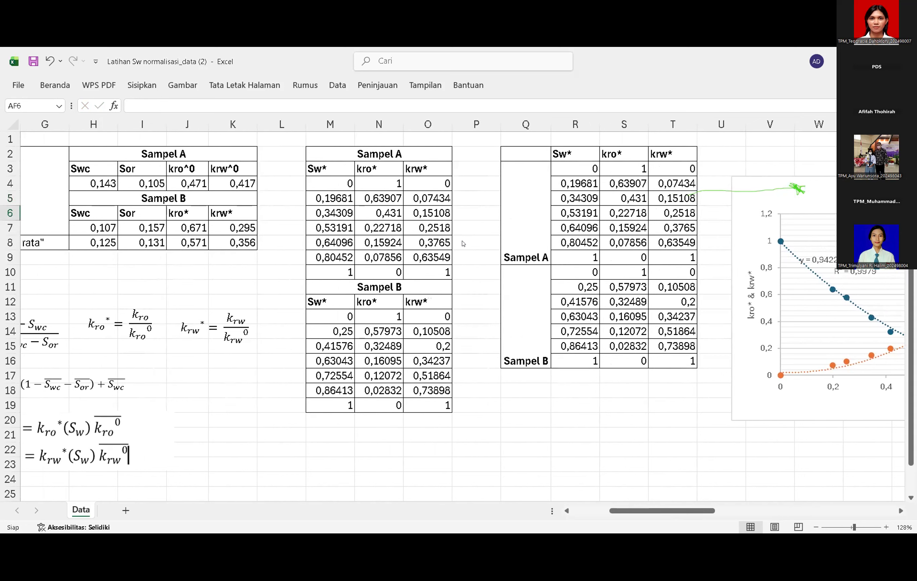
left_click(308, 186)
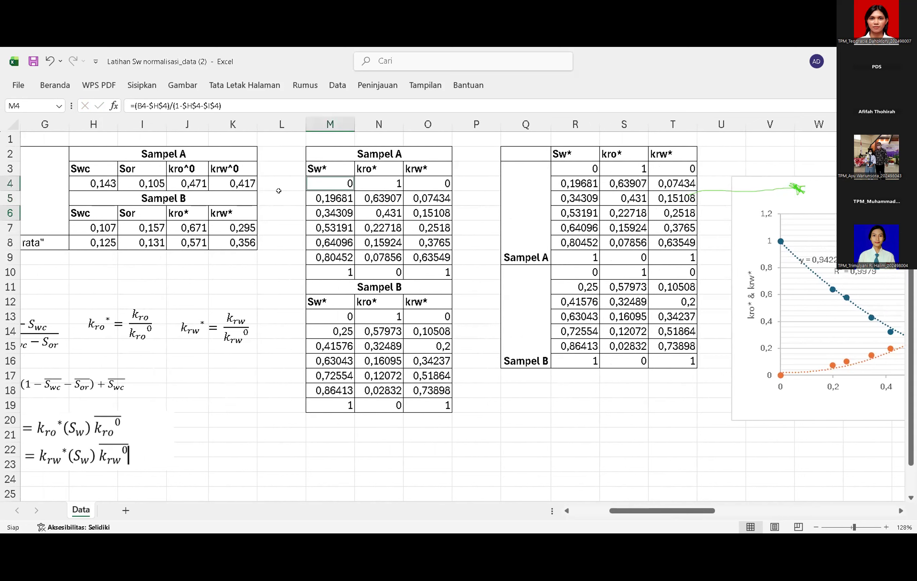
left_click(192, 184, "ctrl")
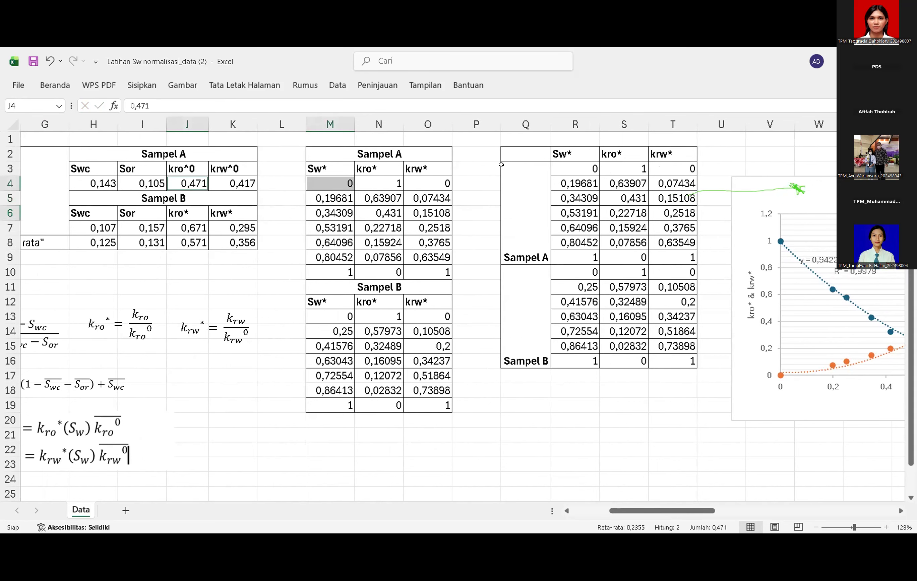
scroll(501, 165, "right", 5)
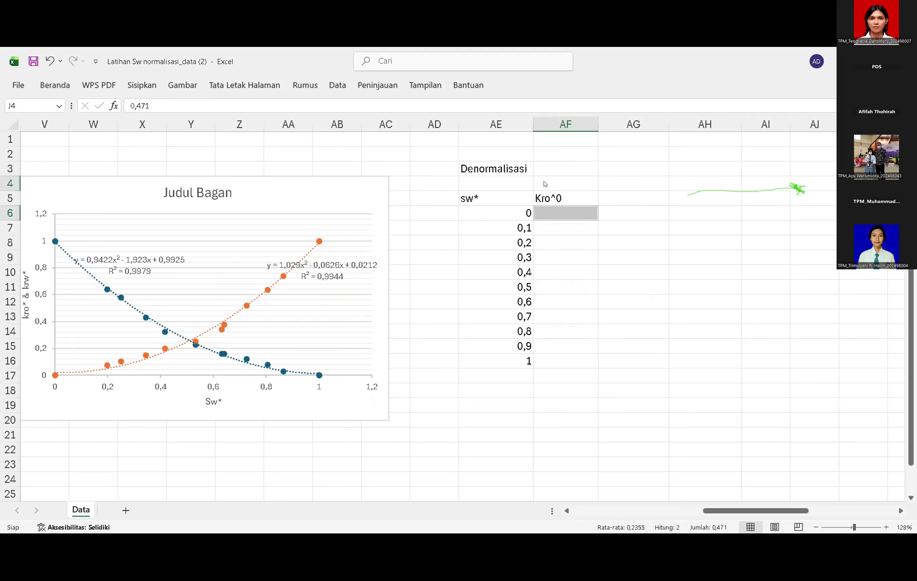
left_click(571, 197, "ctrl")
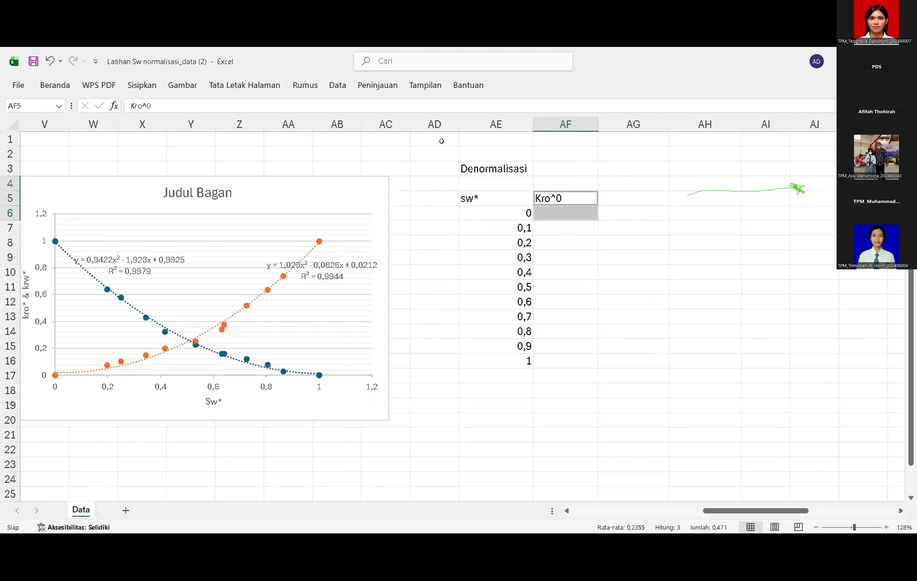
double_click(556, 198, "ctrl")
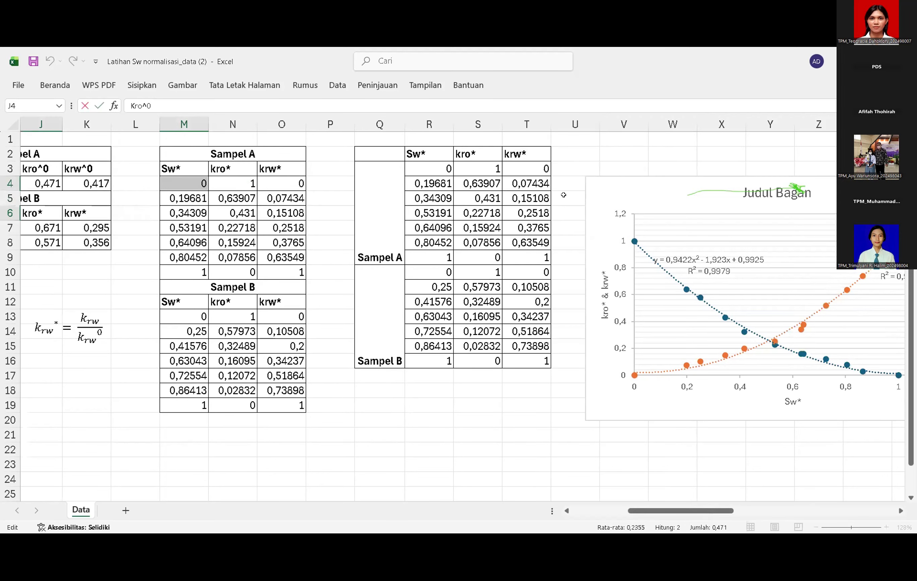
key("Escape")
left_click(288, 196)
double_click(288, 196)
key("BackSpace")
key("BackSpace")
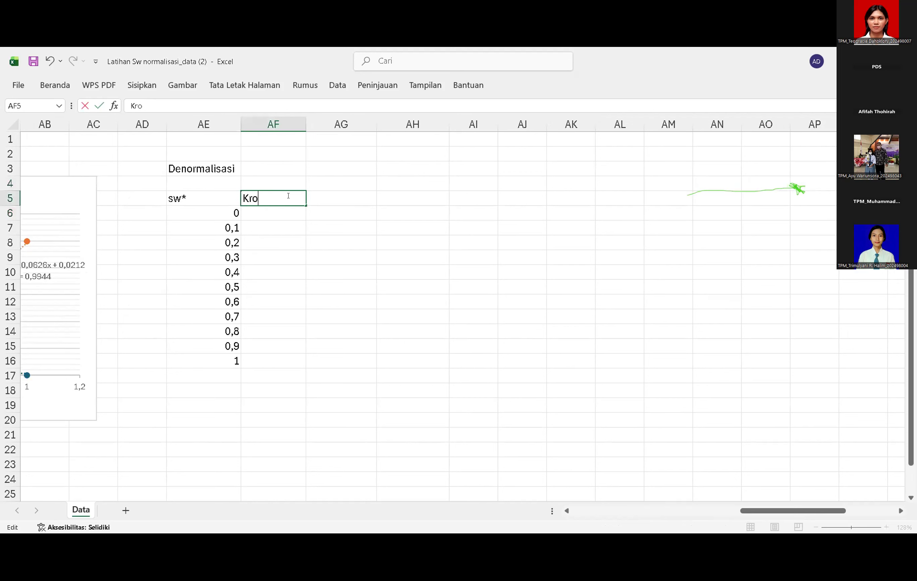
type("*")
left_click(285, 211)
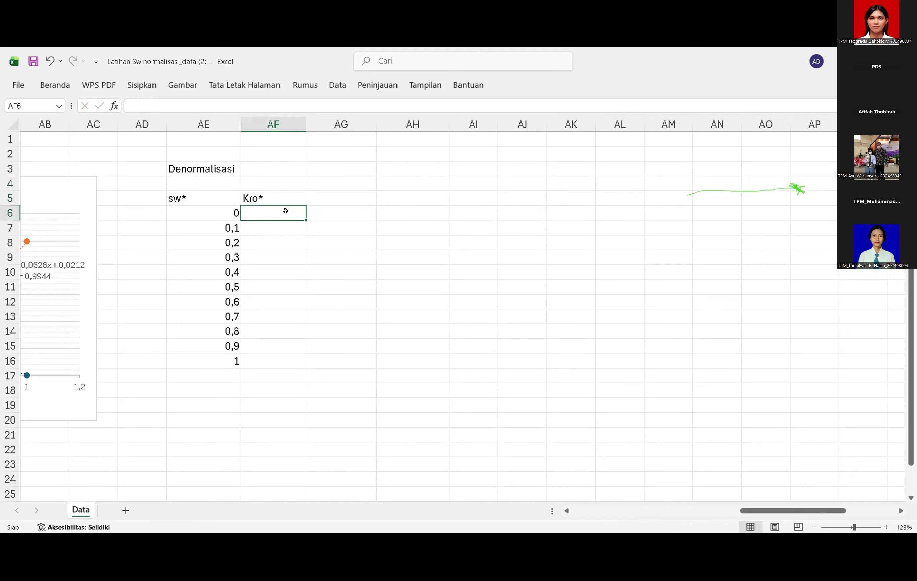
- Examine the first kro* cells in the combined table and the Sampel A table, along with the normalisation and denormalisation formulas
scroll(286, 212, "left", 6)
scroll(286, 214, "left", 2)
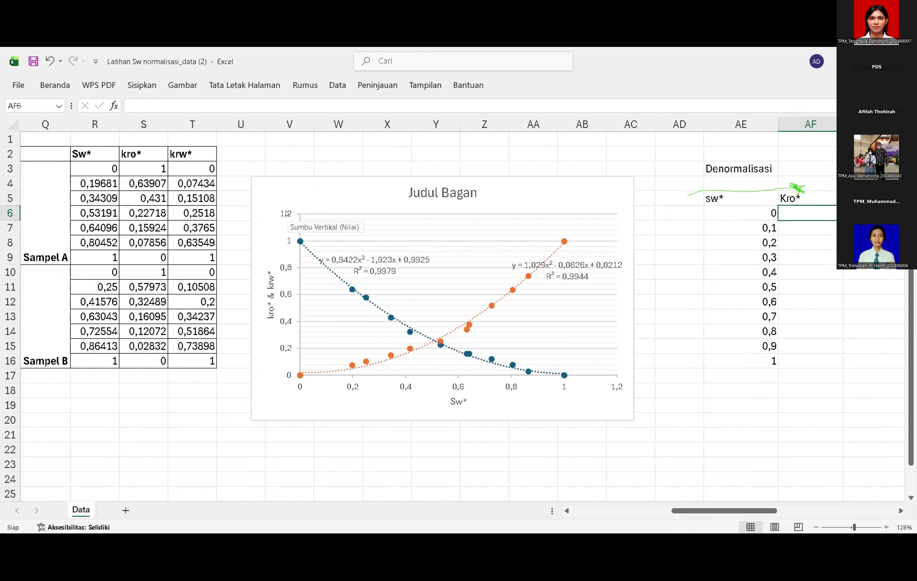
scroll(285, 213, "left", 4)
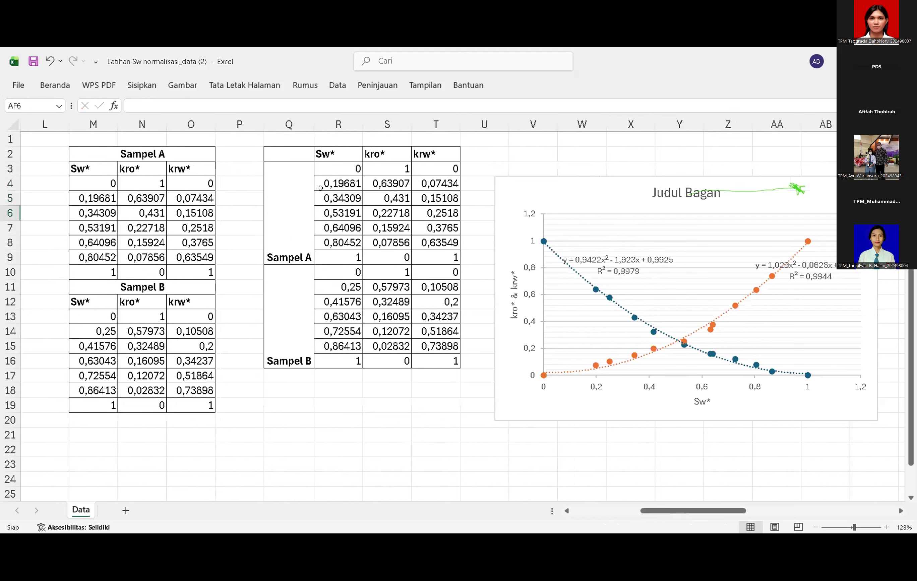
left_click(403, 160)
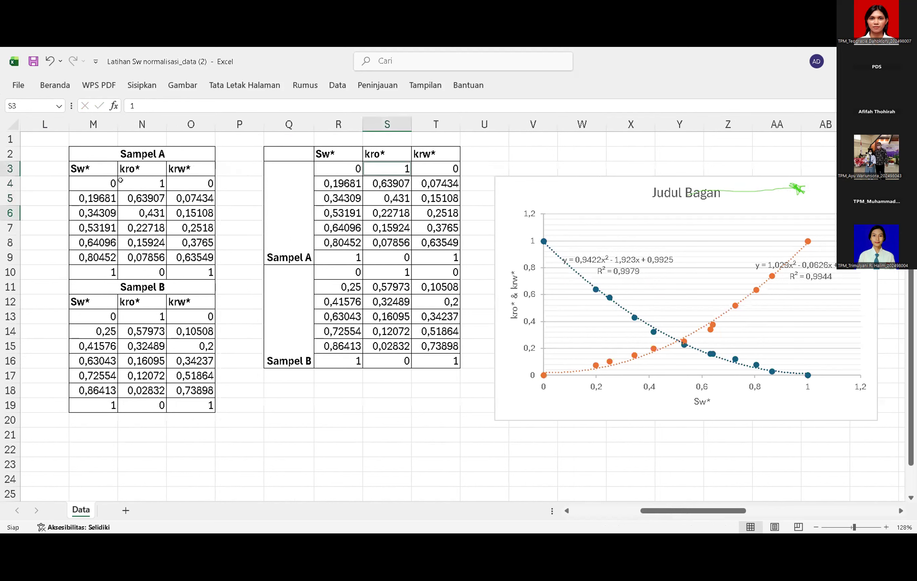
left_click(136, 180, "ctrl")
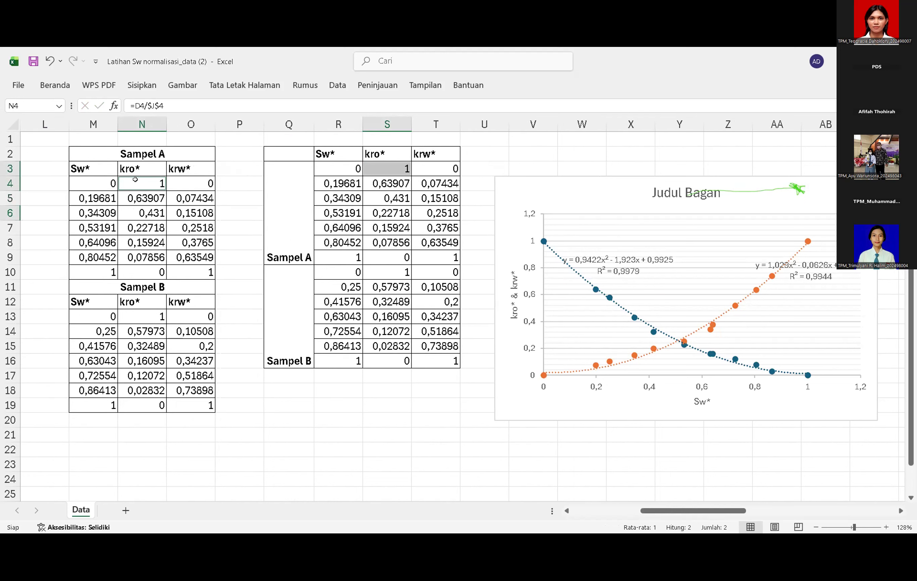
left_click(397, 174)
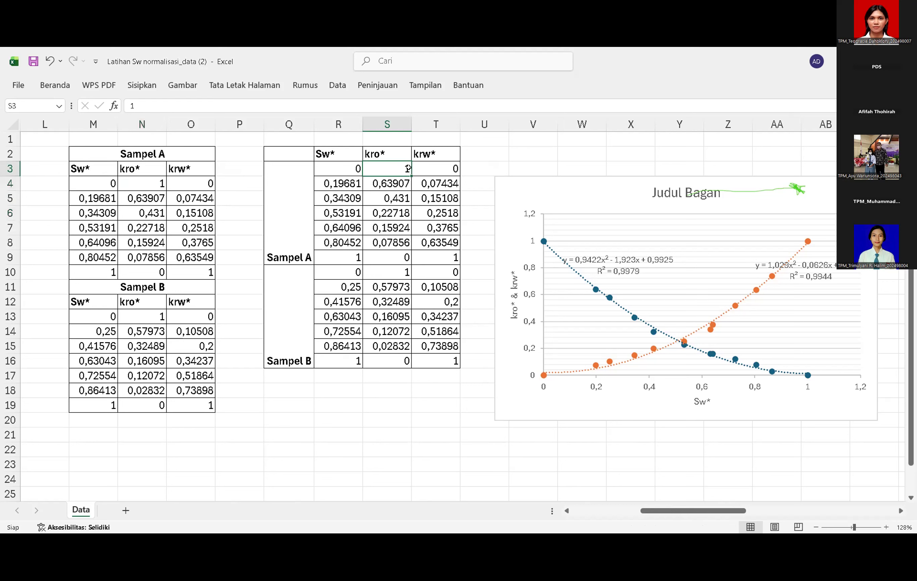
left_click(471, 156)
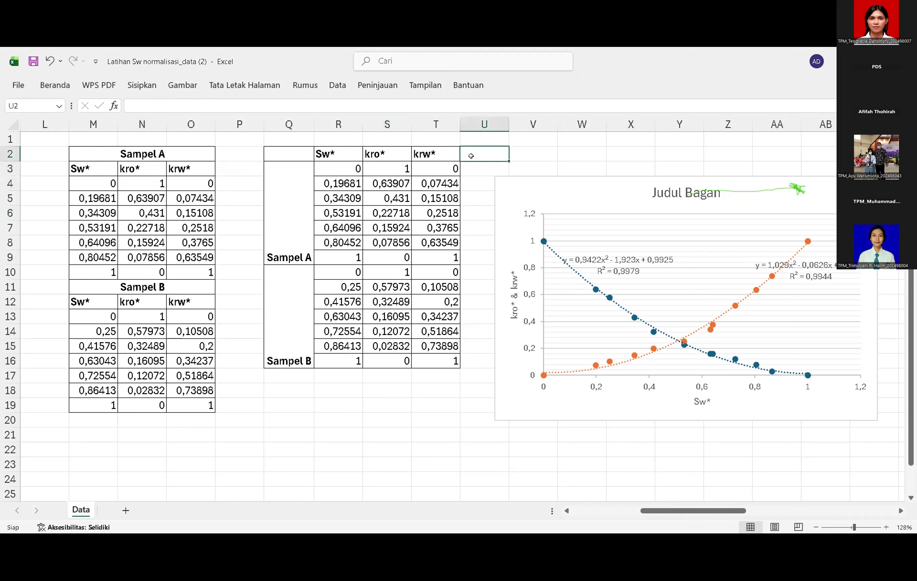
left_click(398, 168)
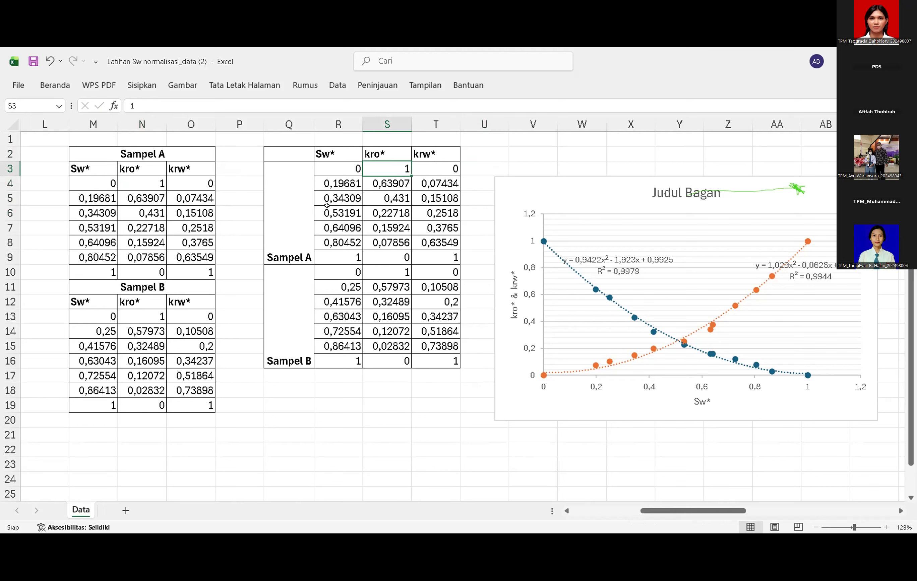
scroll(327, 206, "left", 5)
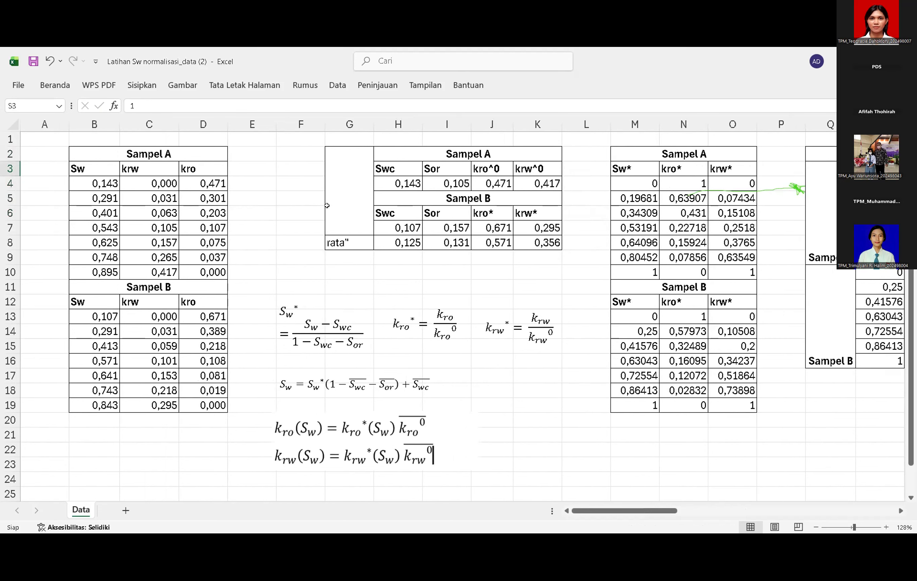
scroll(327, 206, "right", 4)
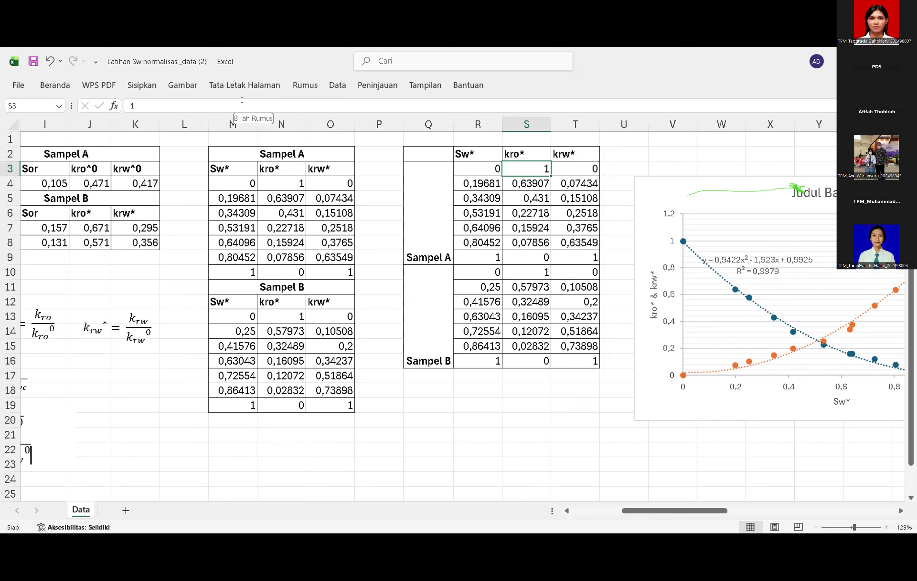
- Open the label formatting options for the orange krw* trendline equation in the chart
key("alt+Tab")
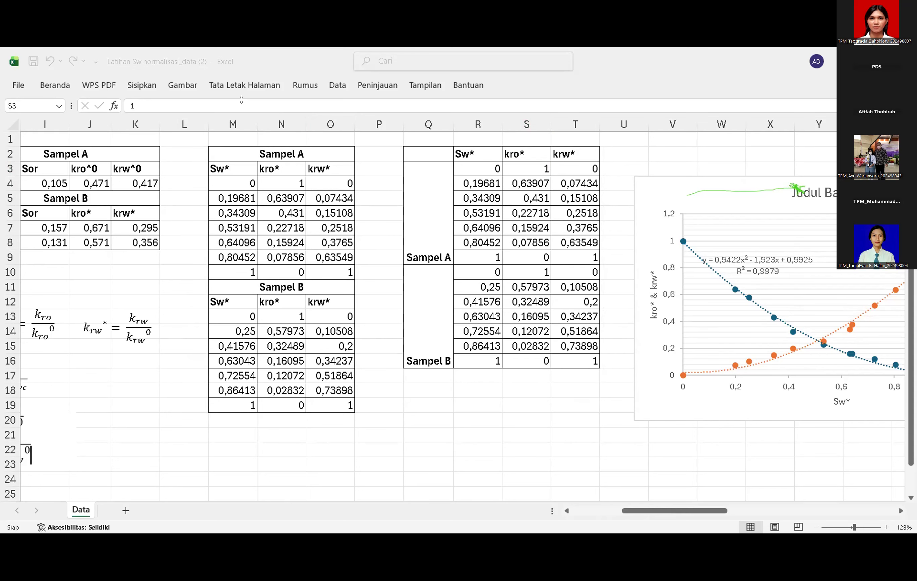
scroll(462, 308, "right", 4)
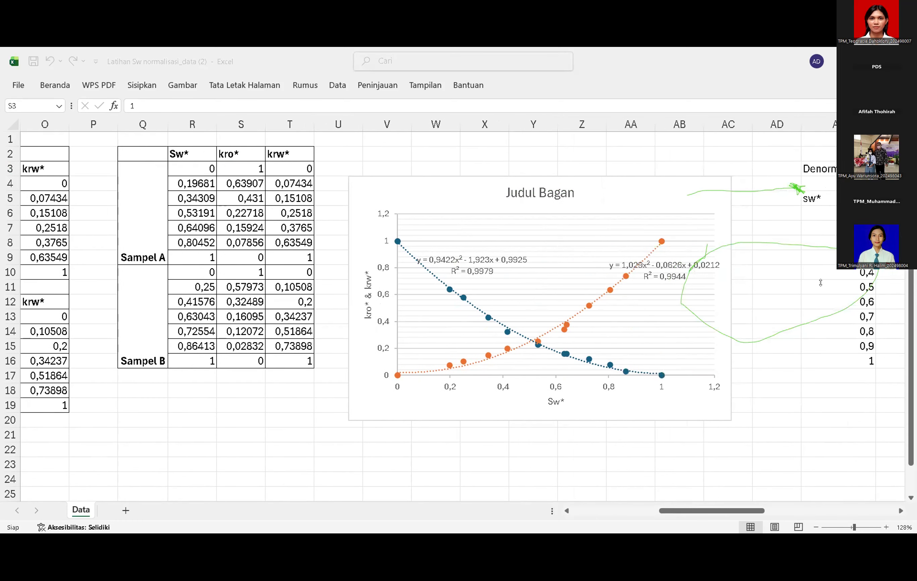
left_click(686, 269)
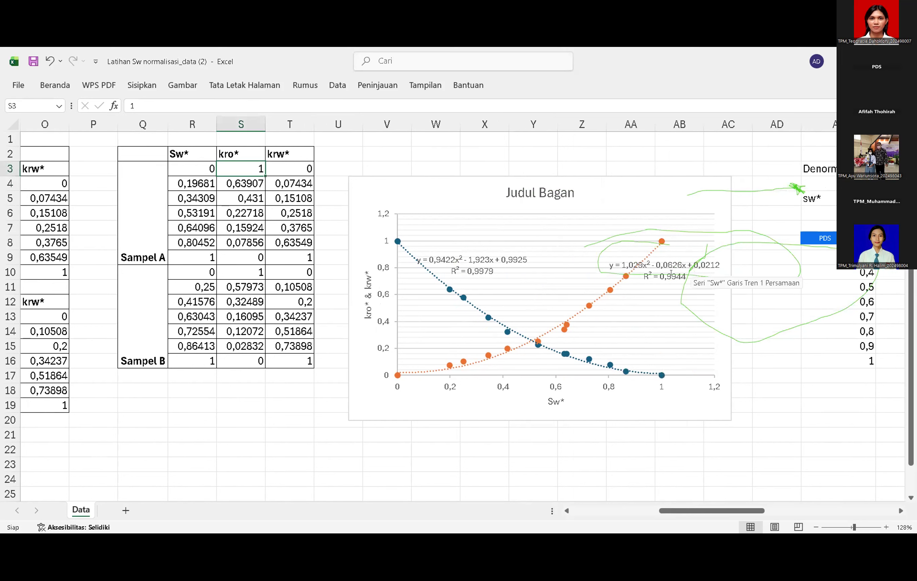
double_click(671, 273)
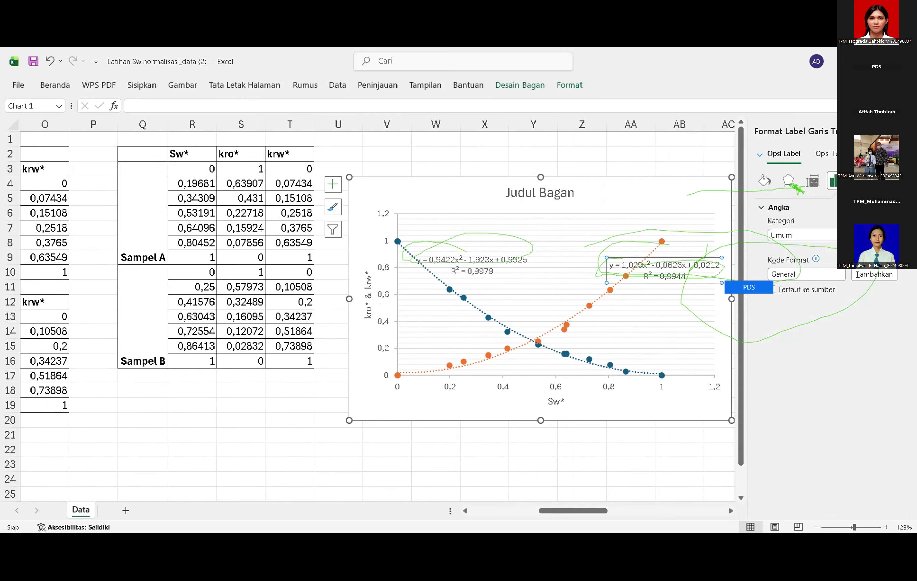
- Close the label formatting options, highlight the orange krw* trendline equation in the chart, and return to cell AF6 under the Kro* header
left_click(905, 132)
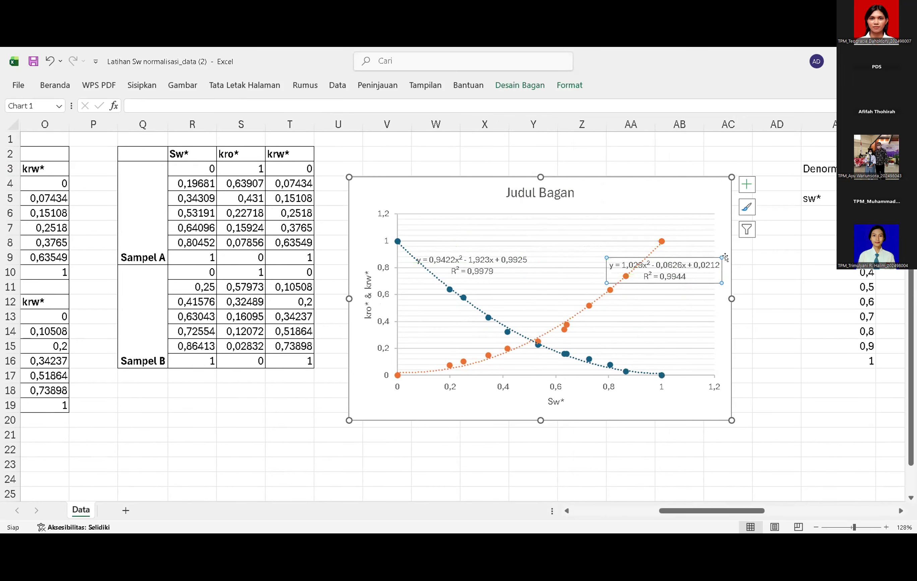
scroll(725, 258, "right", 1)
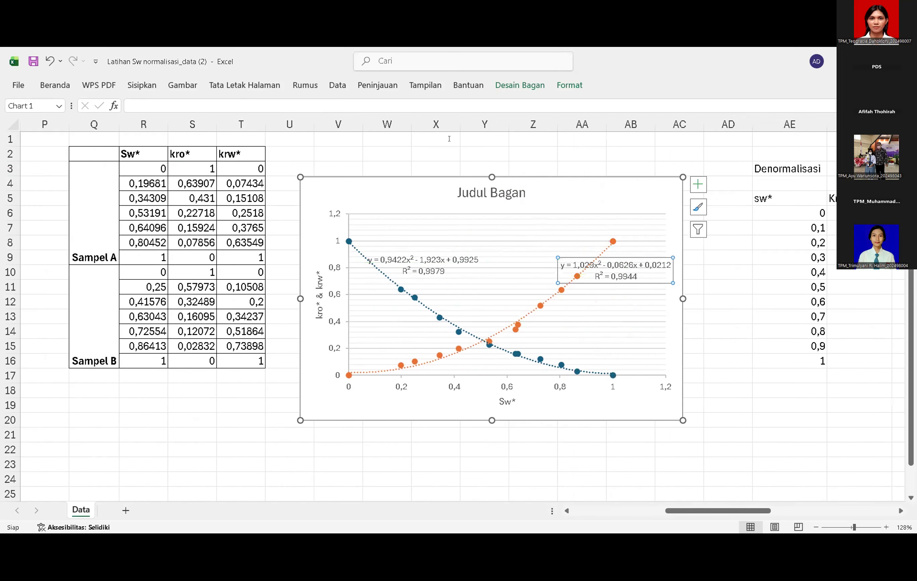
left_click(350, 100)
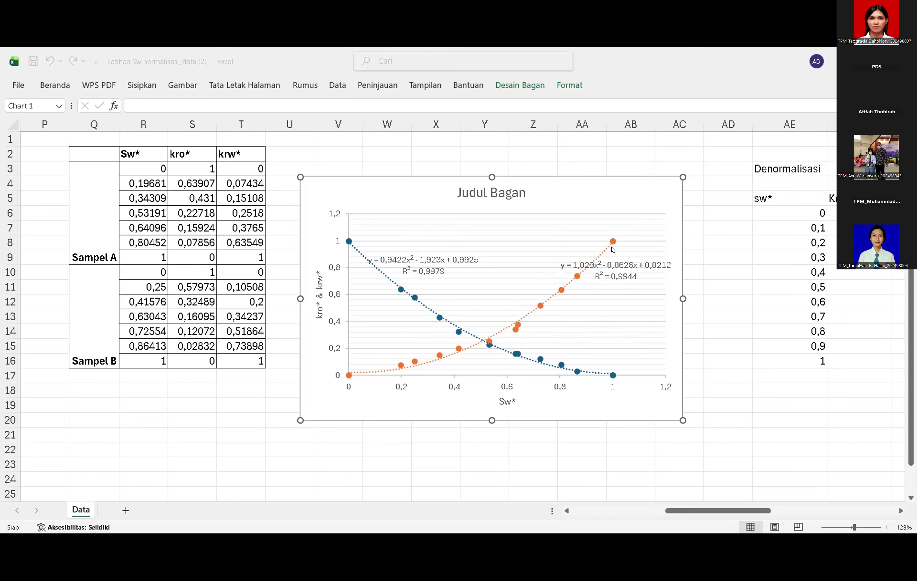
left_click(579, 264)
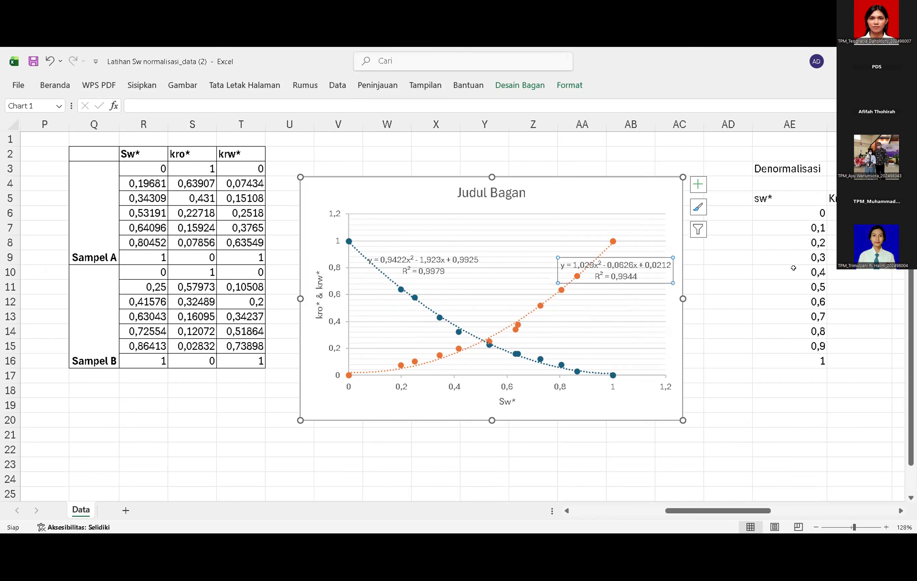
left_click_drag(655, 284, 573, 265)
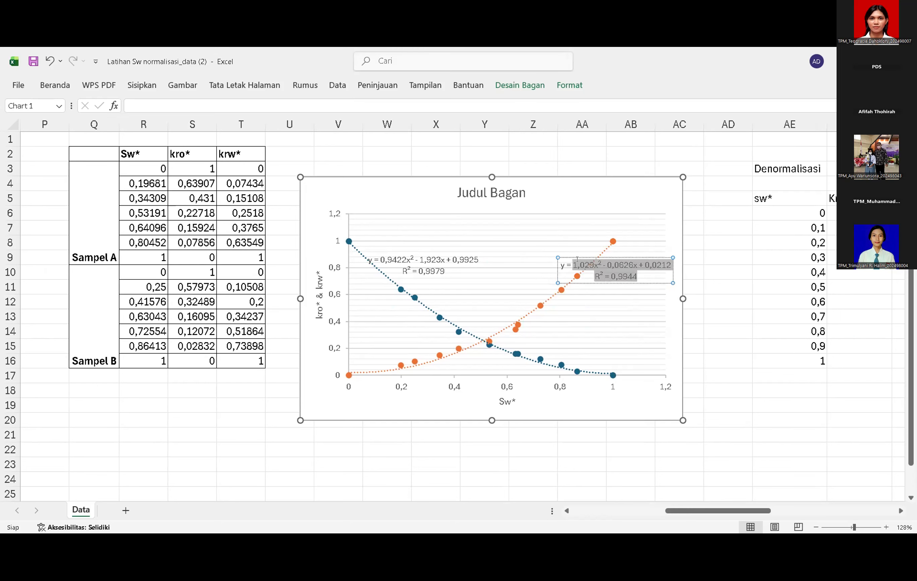
left_click(701, 196)
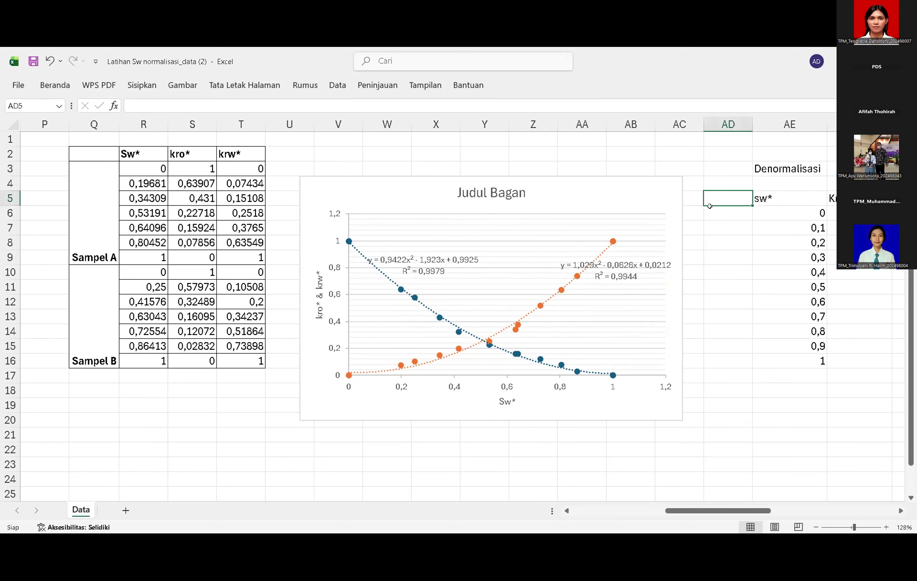
scroll(710, 206, "right", 3)
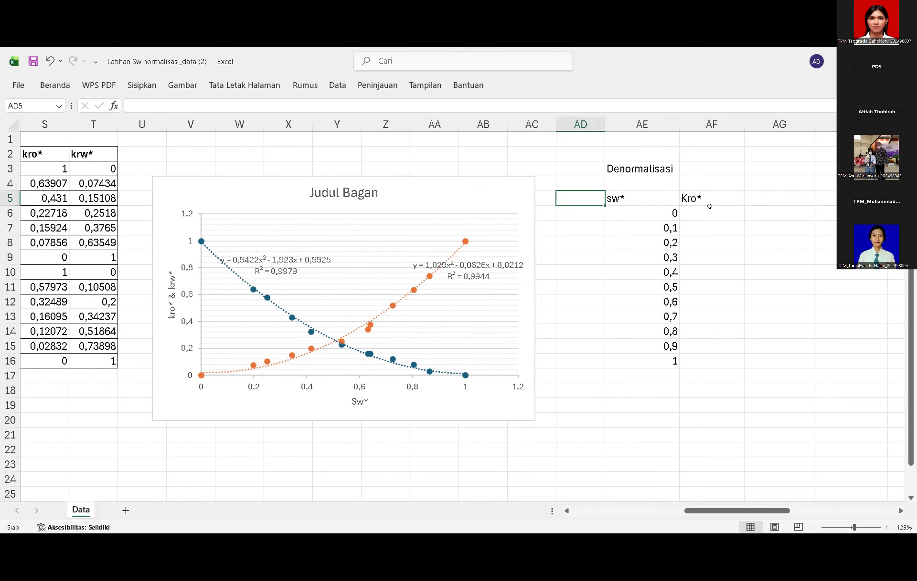
left_click(731, 214)
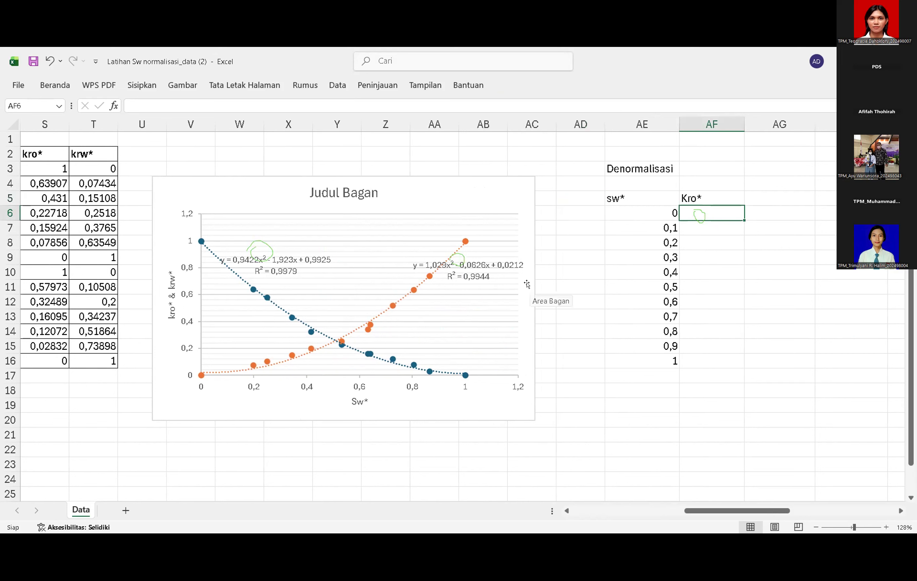
- Highlight the blue kro* trendline equation in the chart without its R² line, and select cell AF6
left_click(489, 275)
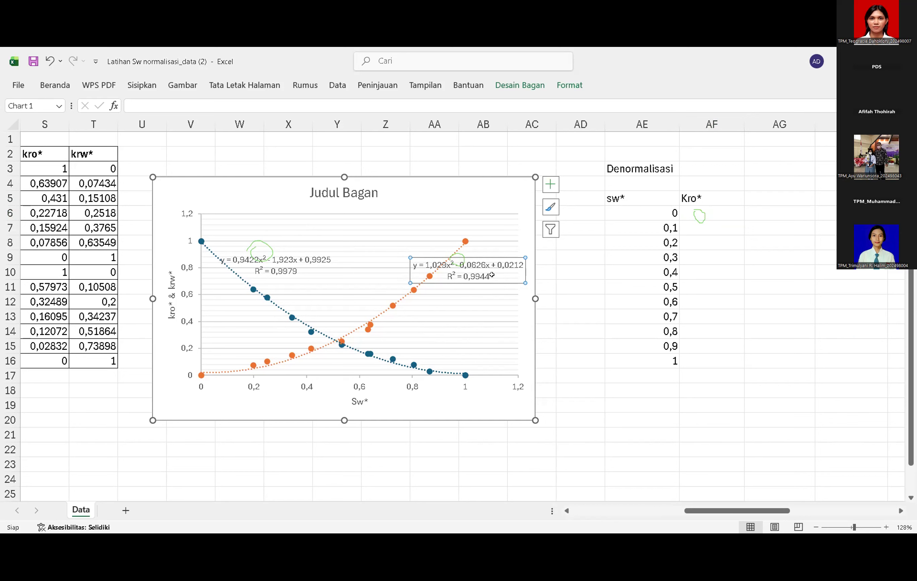
left_click(481, 151)
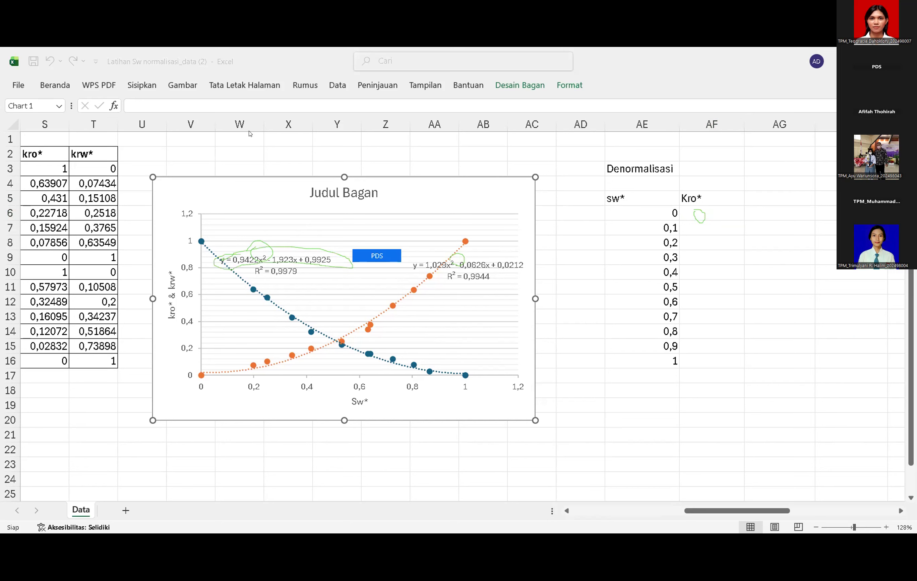
left_click(301, 256)
left_click_drag(296, 271, 214, 254)
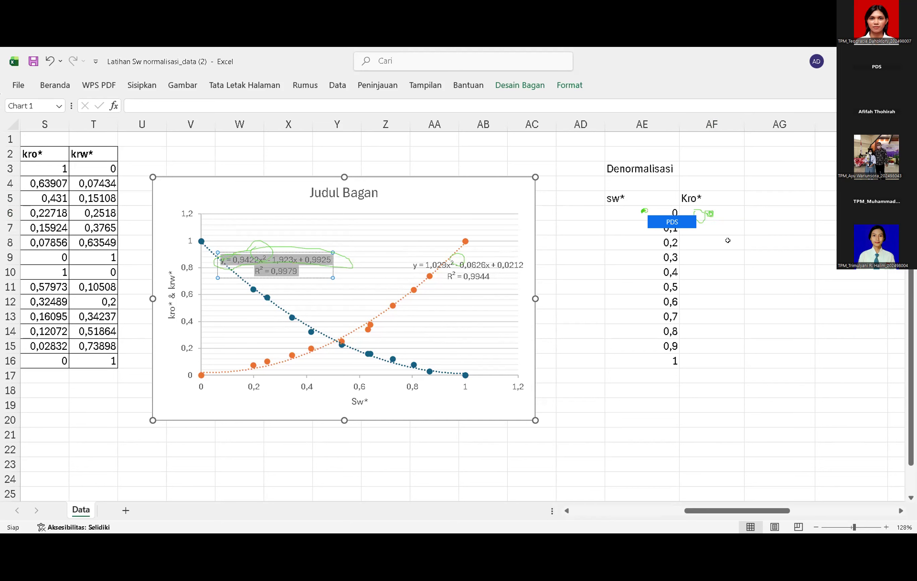
left_click(714, 216)
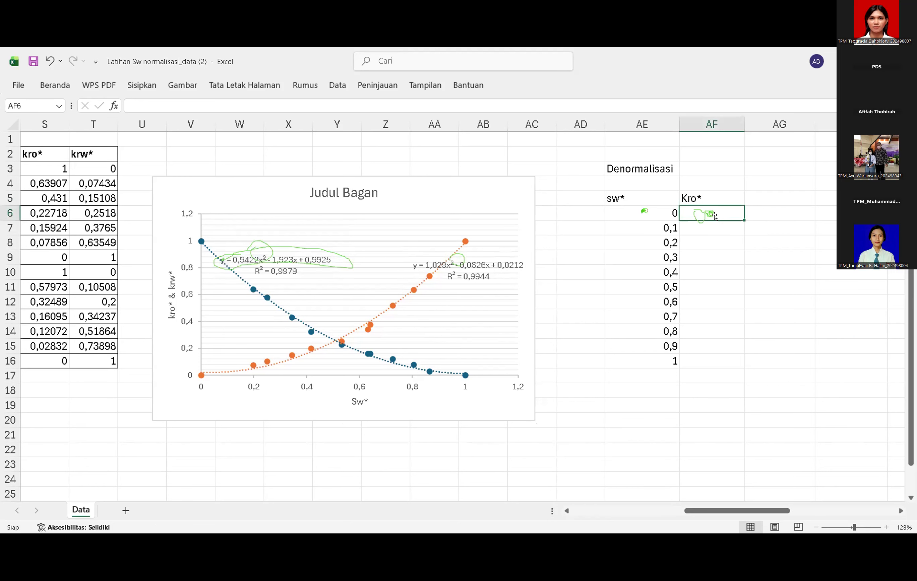
left_click(326, 254)
left_click_drag(327, 258, 247, 251)
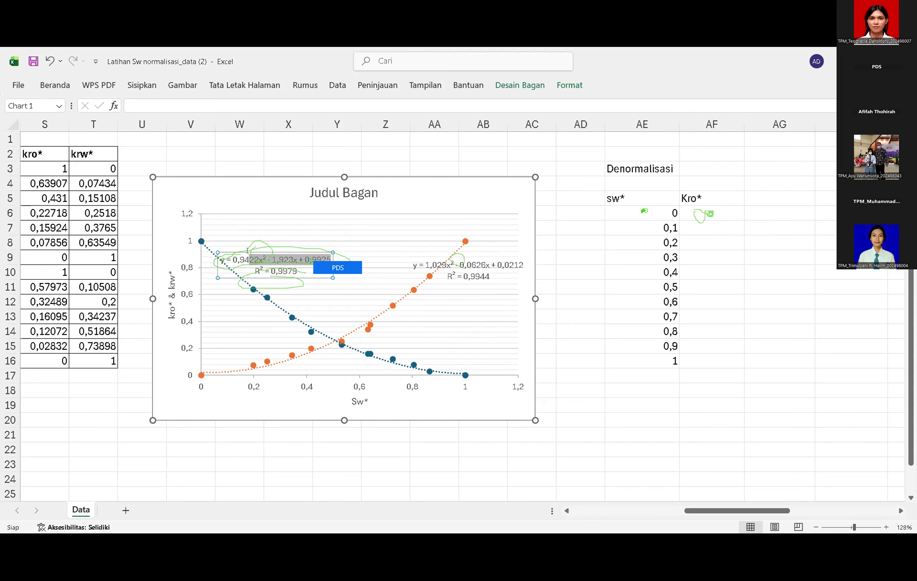
triple_click(215, 259)
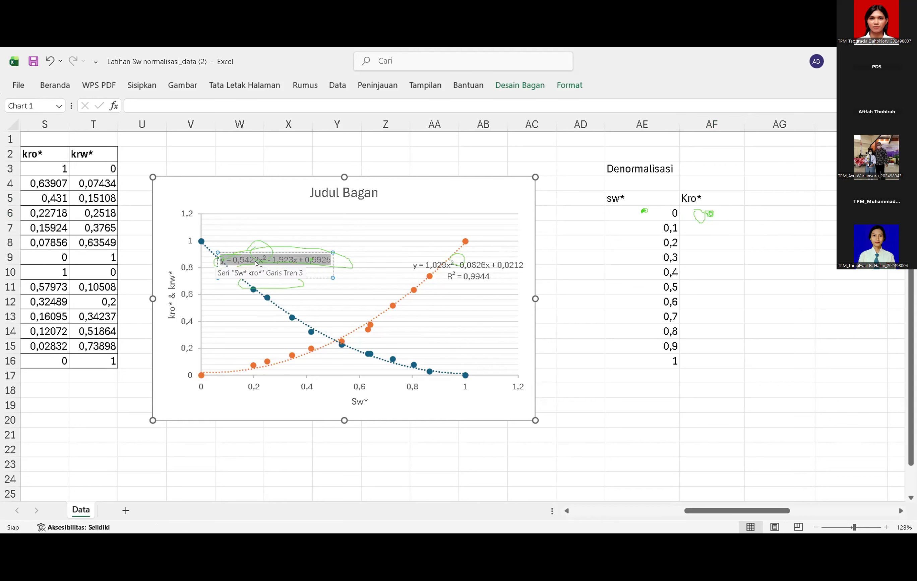
left_click(631, 365)
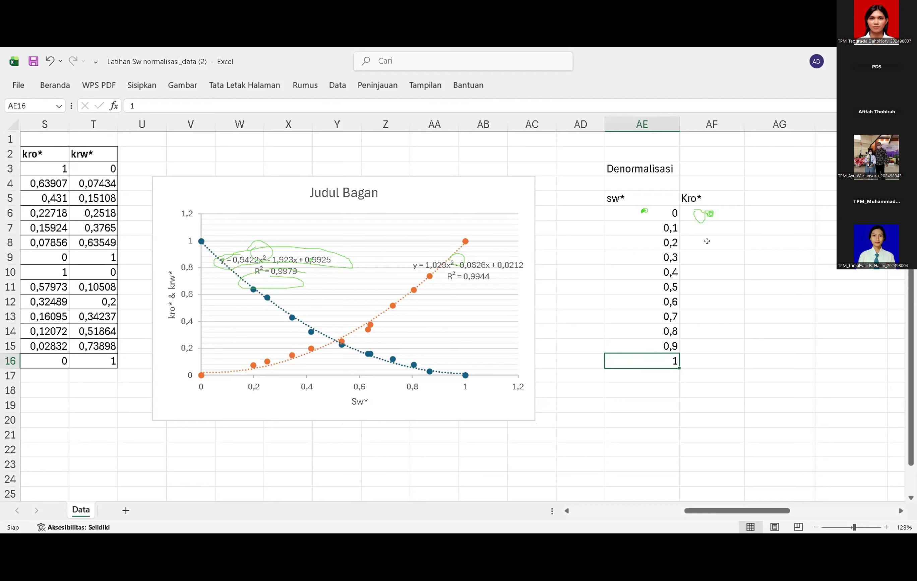
left_click(709, 217)
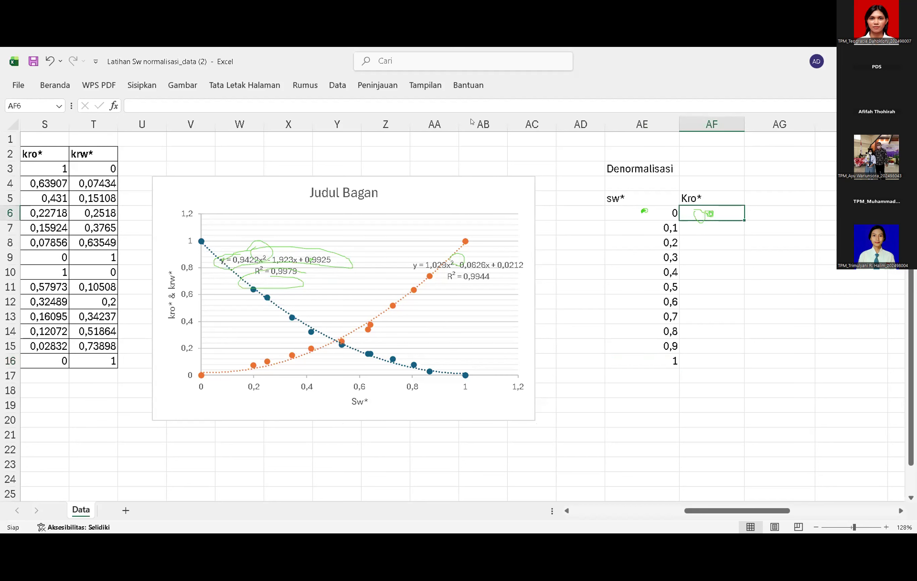
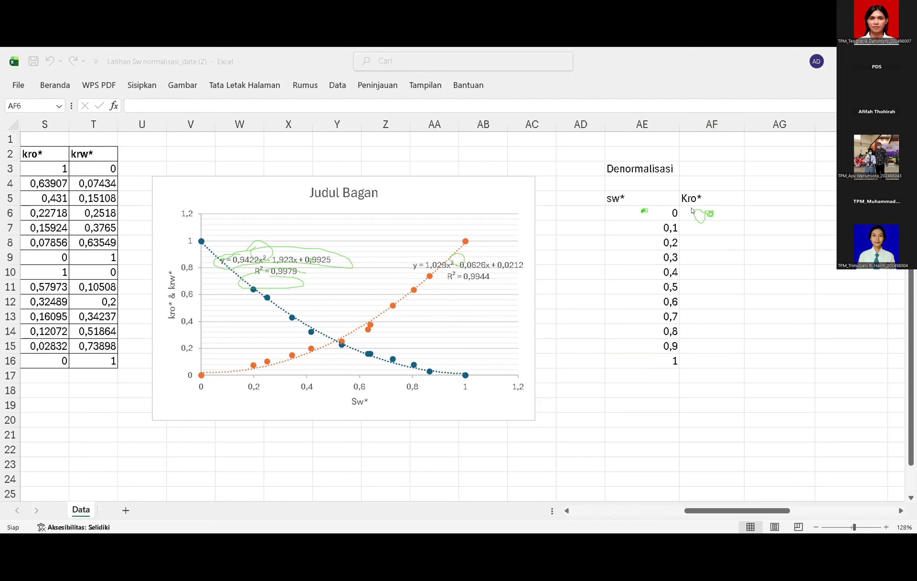
left_click(763, 197)
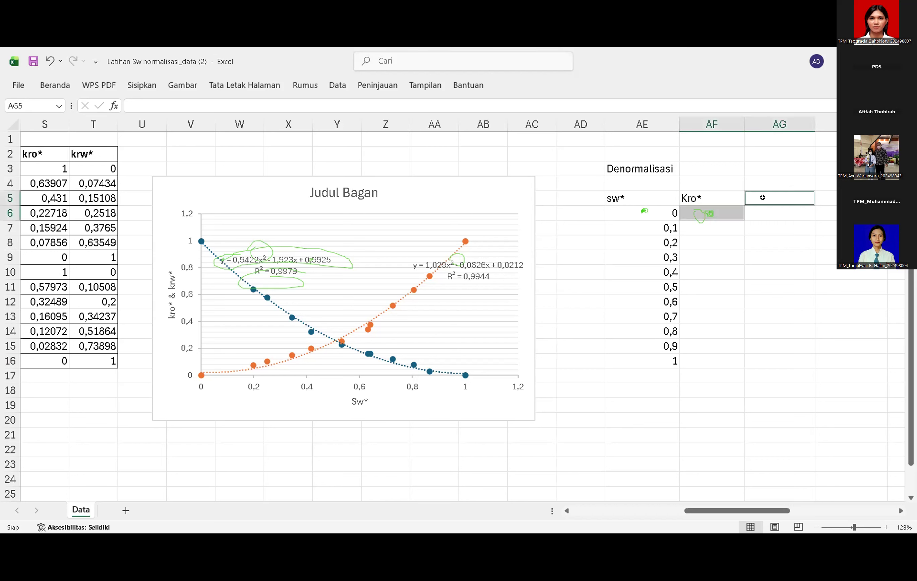
key("ctrl+w")
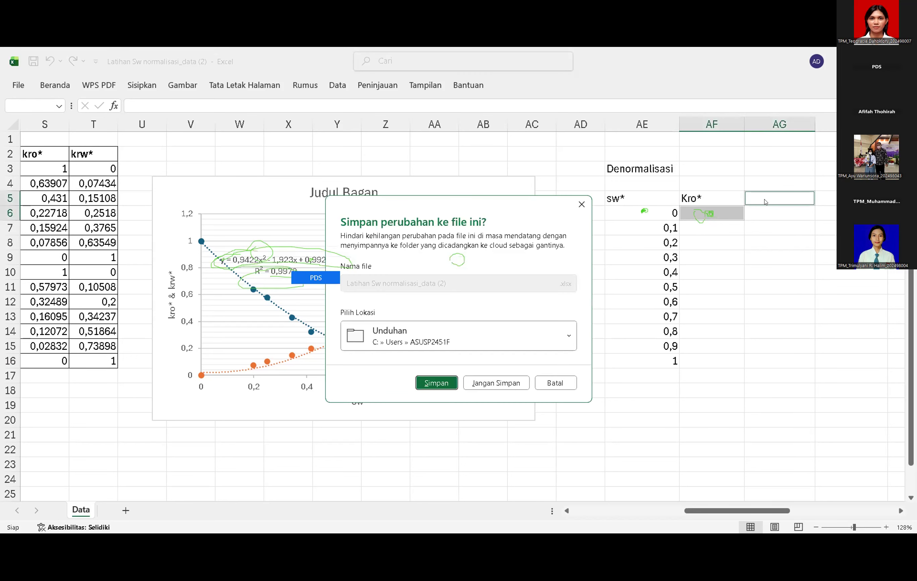
left_click(571, 199)
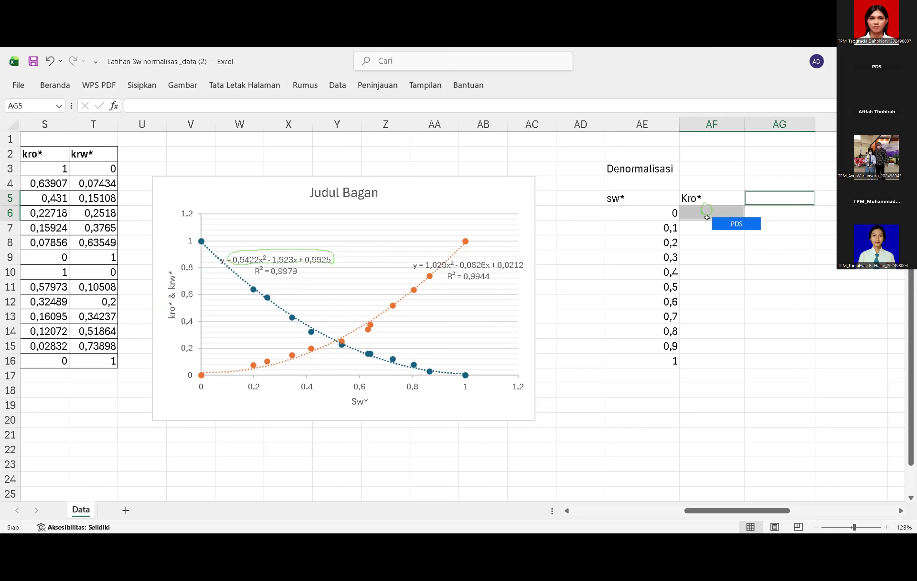
left_click(359, 111)
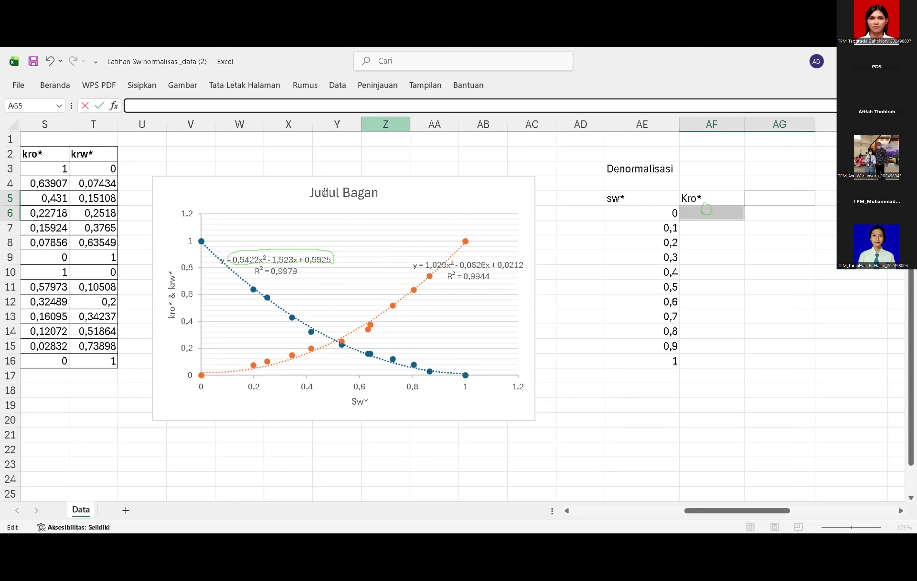
key("Escape")
double_click(325, 257)
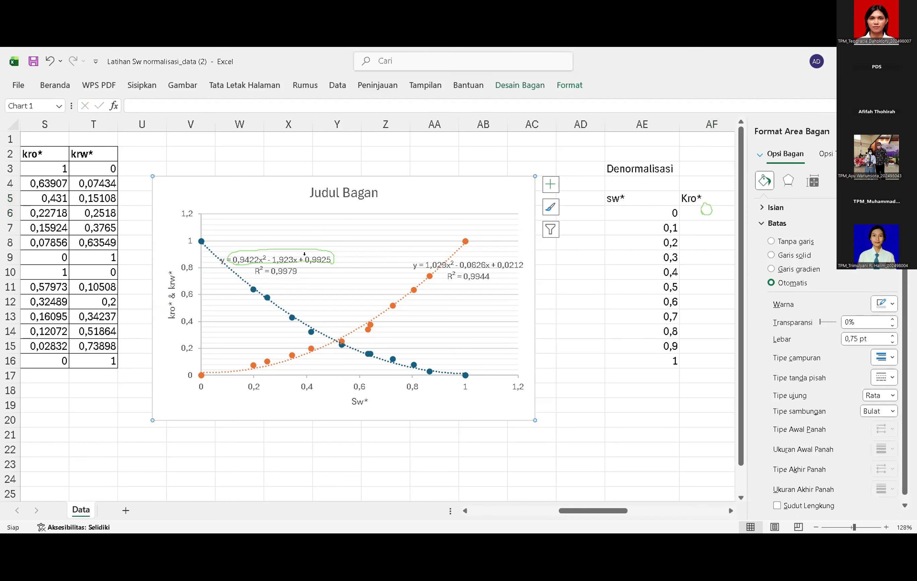
left_click(901, 132)
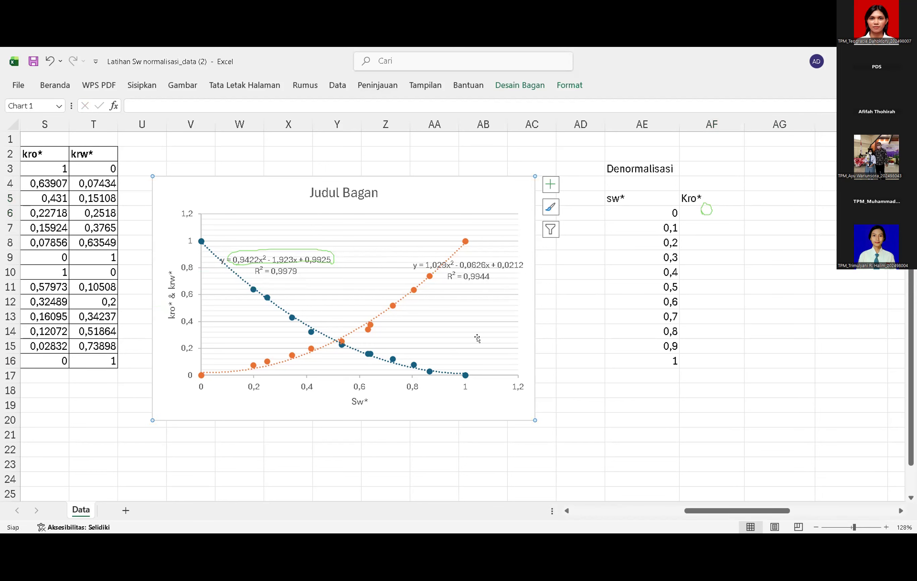
double_click(303, 259)
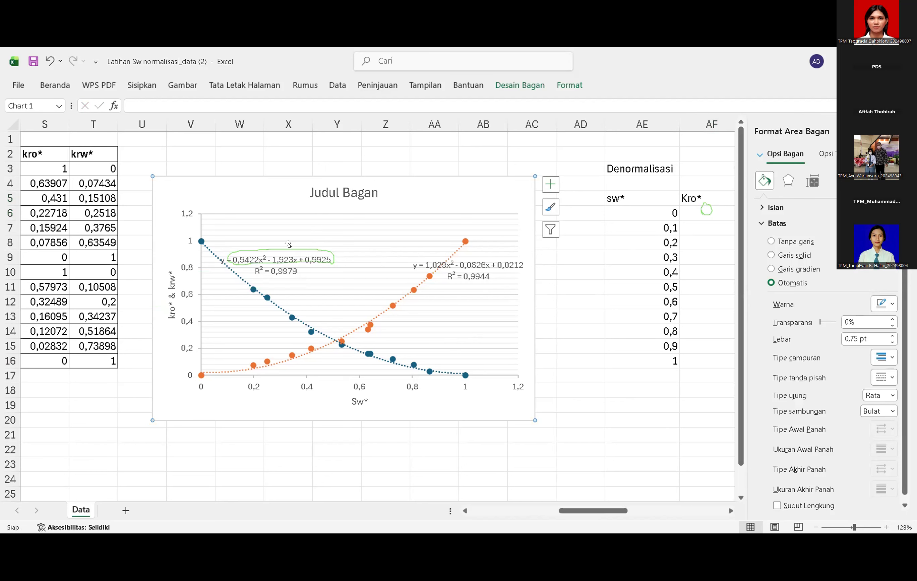
left_click(901, 131)
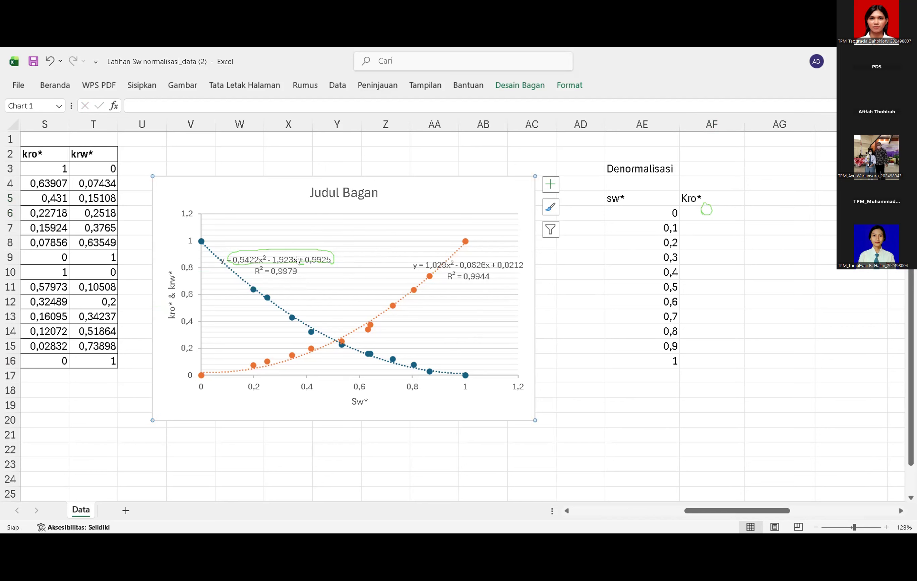
left_click(304, 285)
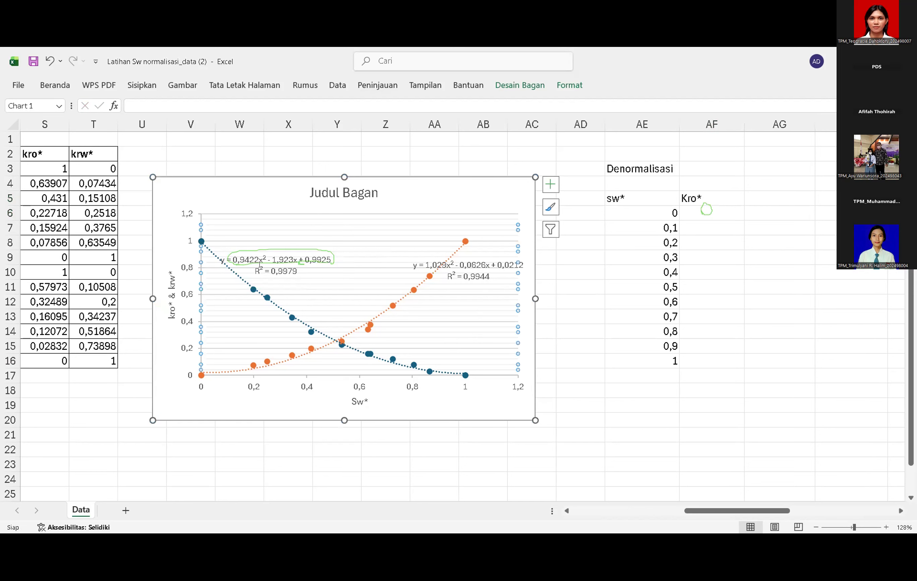
- Copy the blue kro* trendline equation, without its R² line, from the chart into cell AF6 and close the formatting options
double_click(283, 275)
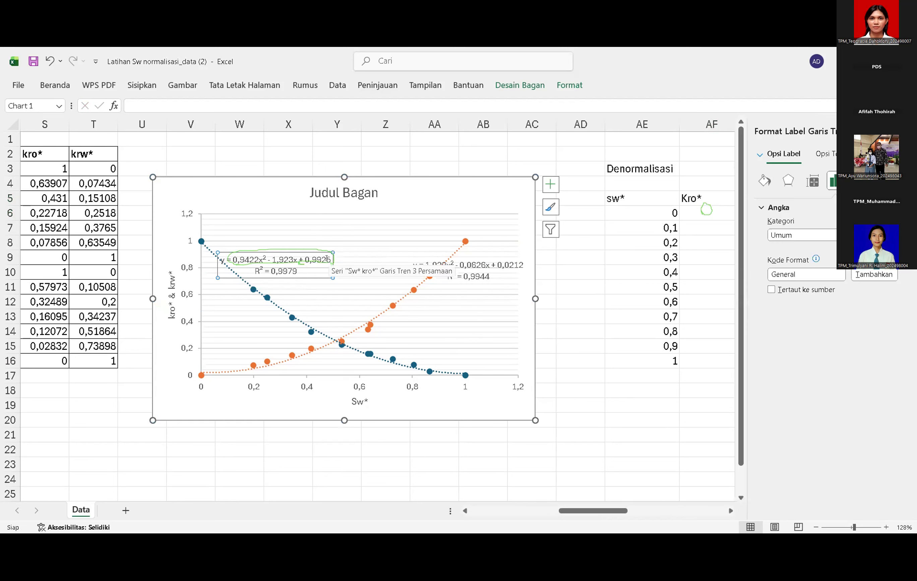
left_click_drag(327, 259, 223, 261)
key("ctrl+c")
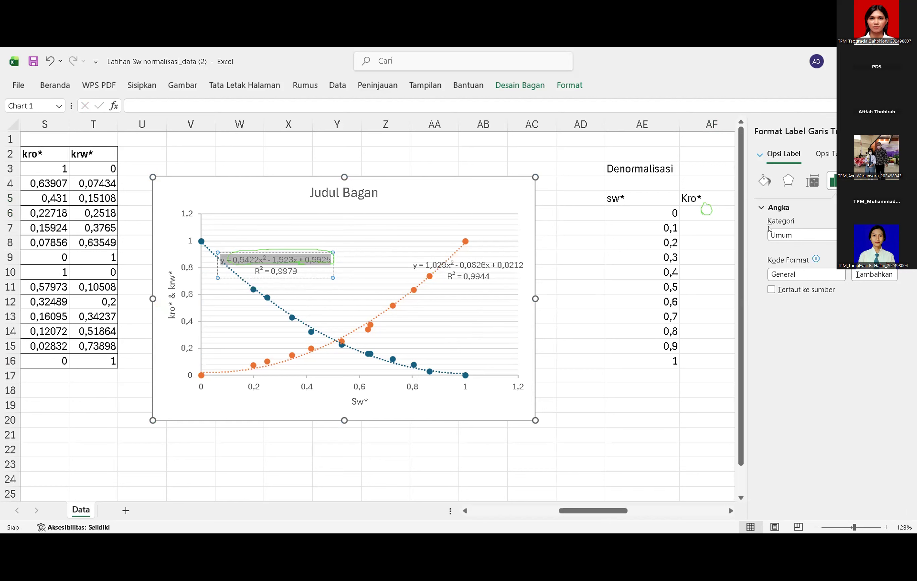
left_click(694, 220)
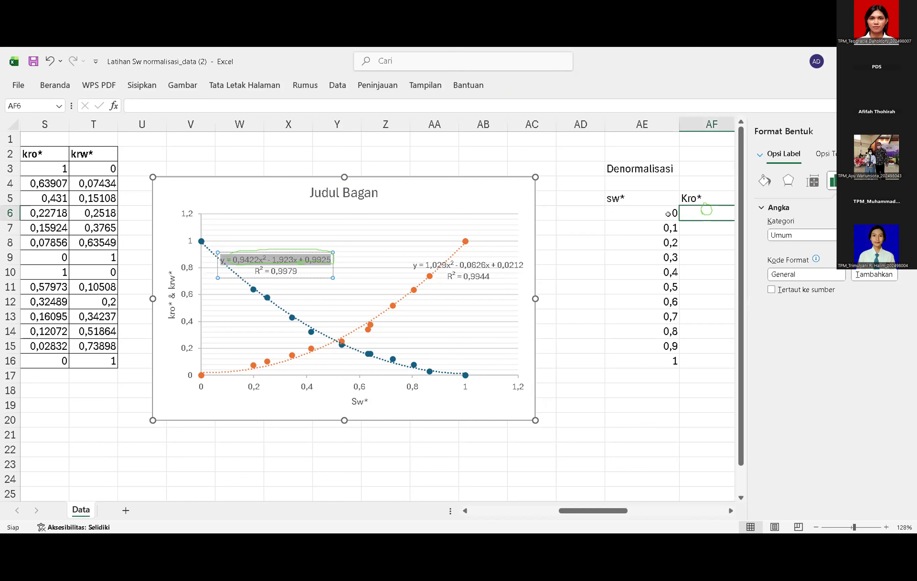
key("F2")
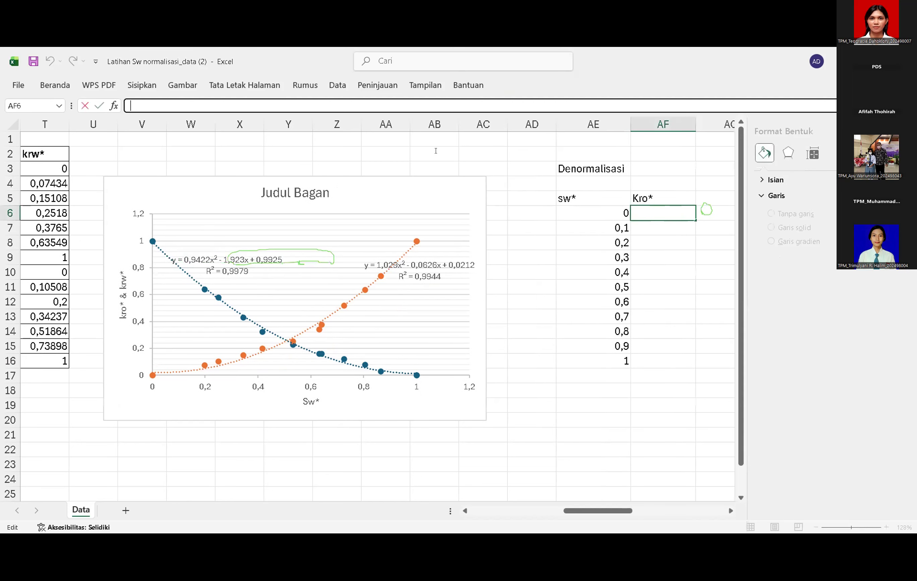
key("ctrl+v")
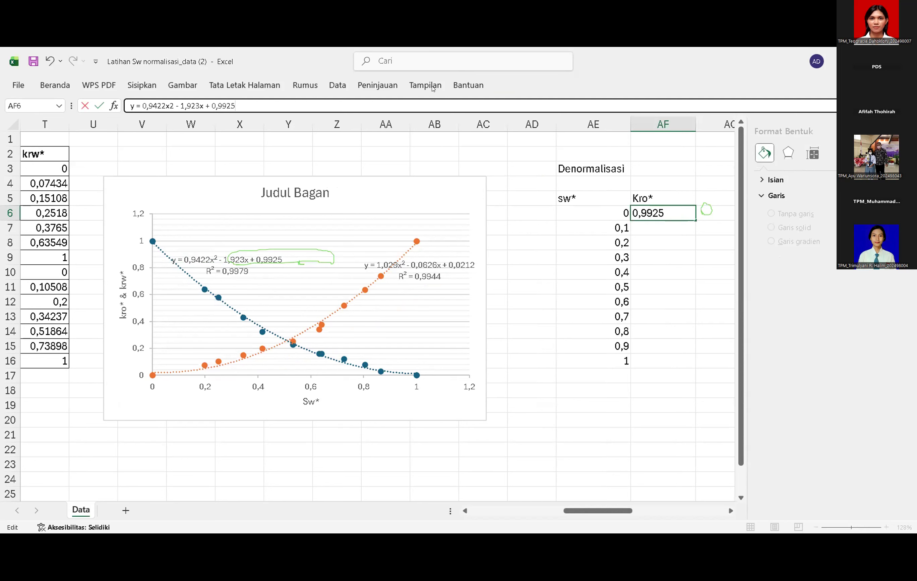
left_click(905, 131)
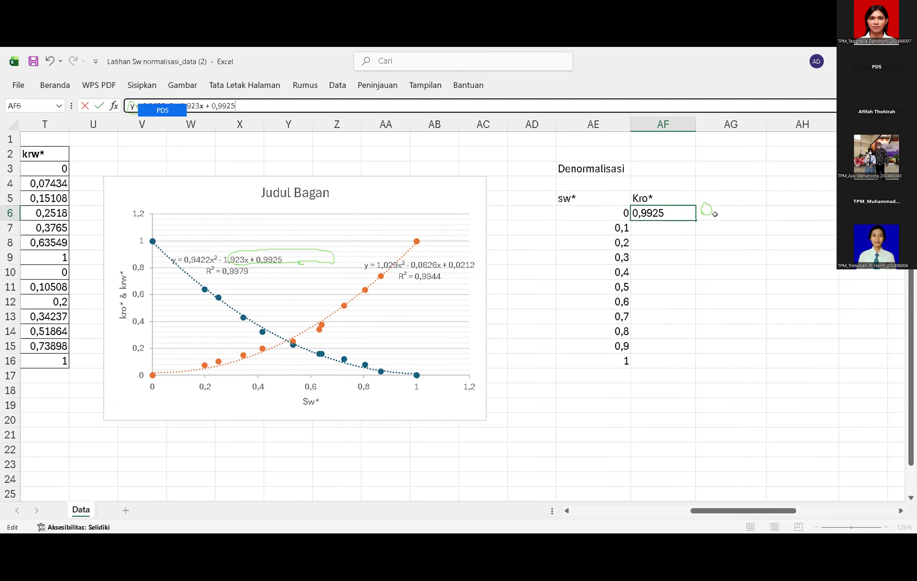
- Remove the y from the equation text in AF6 and replace the first x with *(
left_click(134, 100)
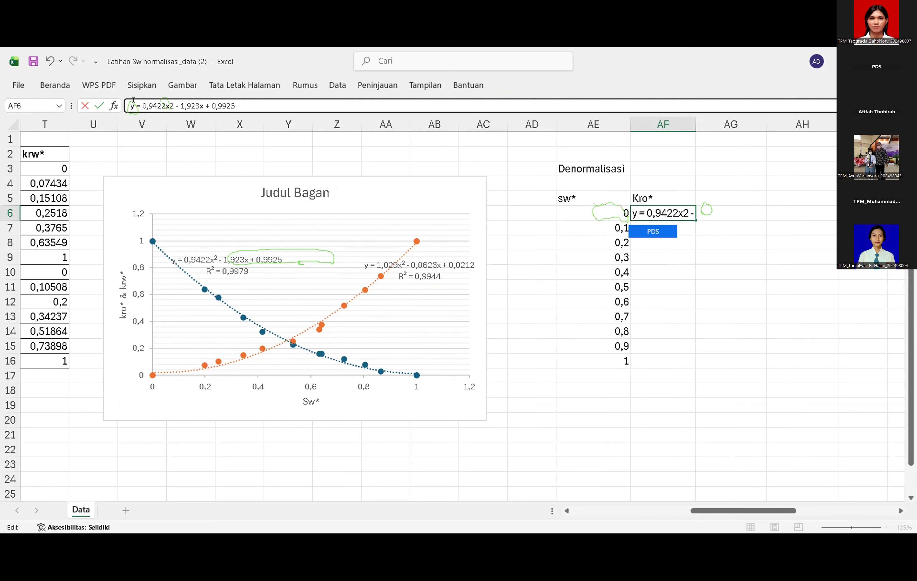
key("BackSpace")
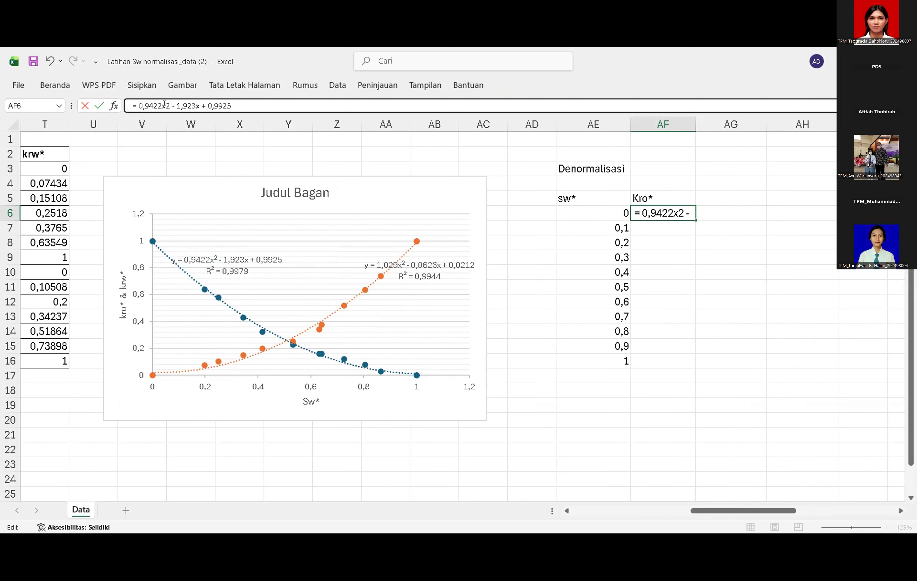
key("Delete")
type("(")
key("BackSpace")
type("*(")
left_click(587, 212)
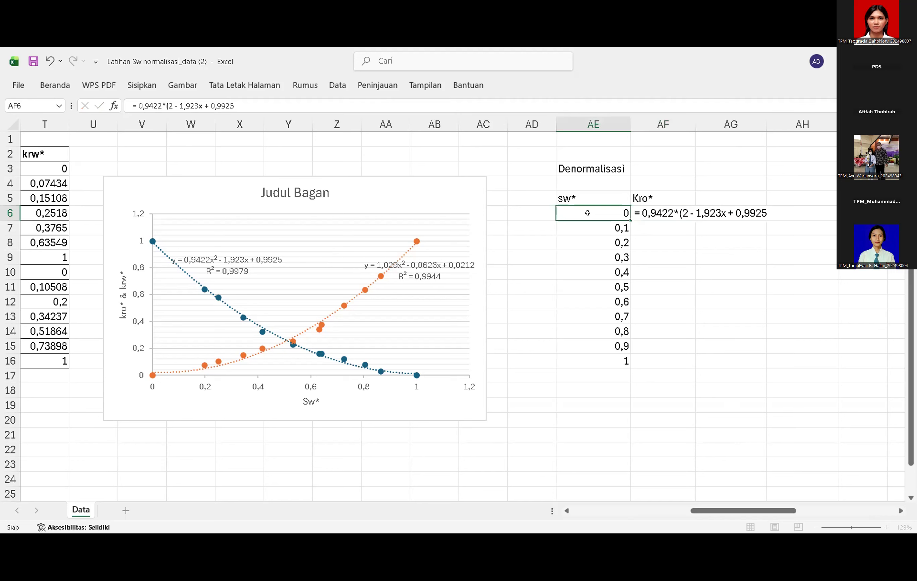
left_click(648, 210)
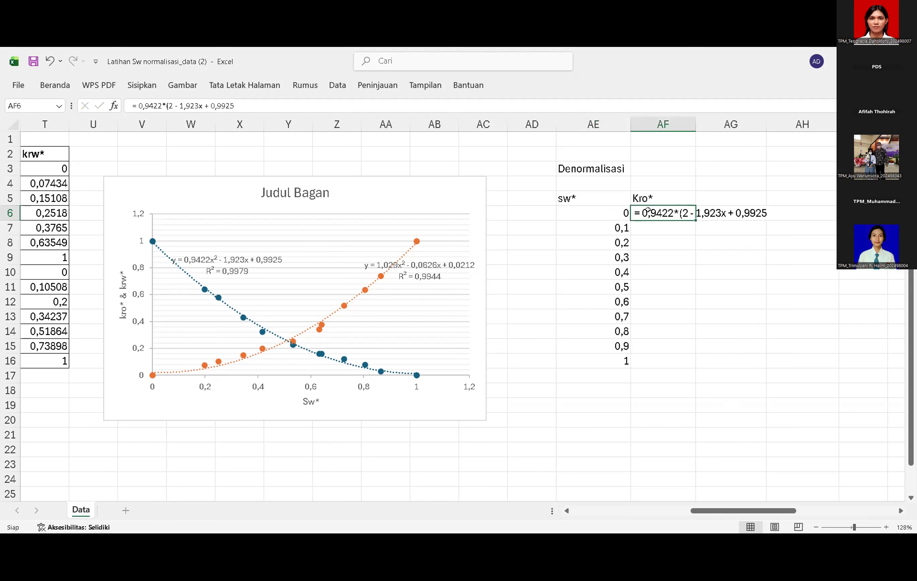
- Replace the leading space and equals sign in AF6 with a plain equals sign so the text is read as a formula
left_click(162, 103)
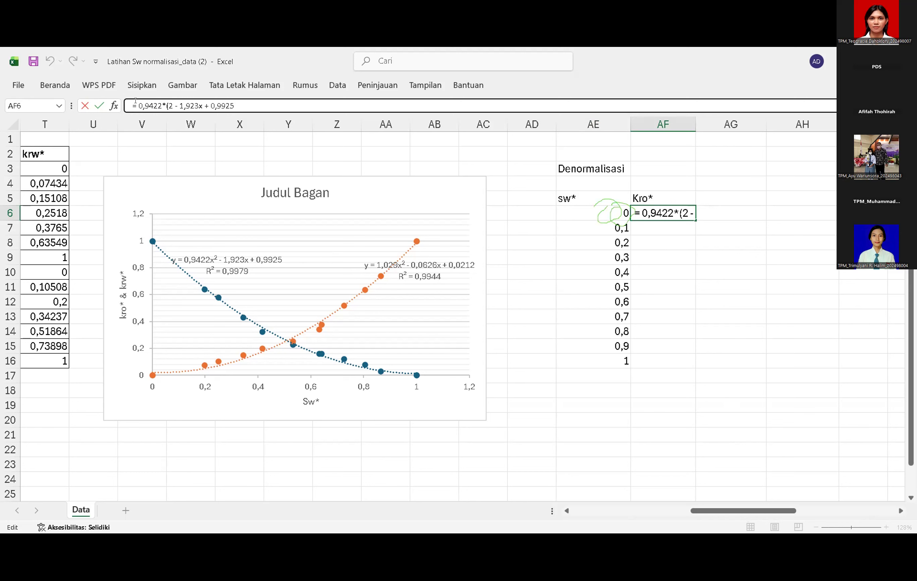
key("BackSpace")
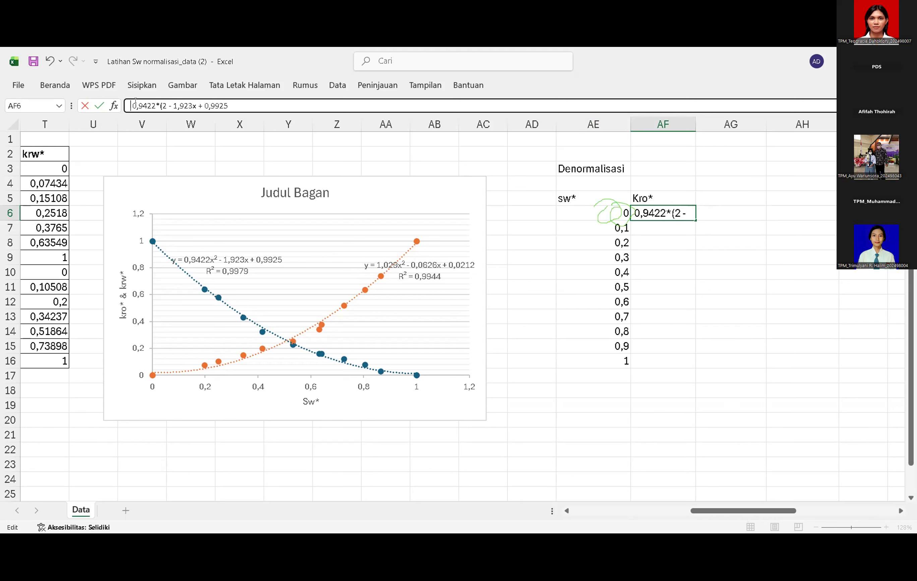
type("=")
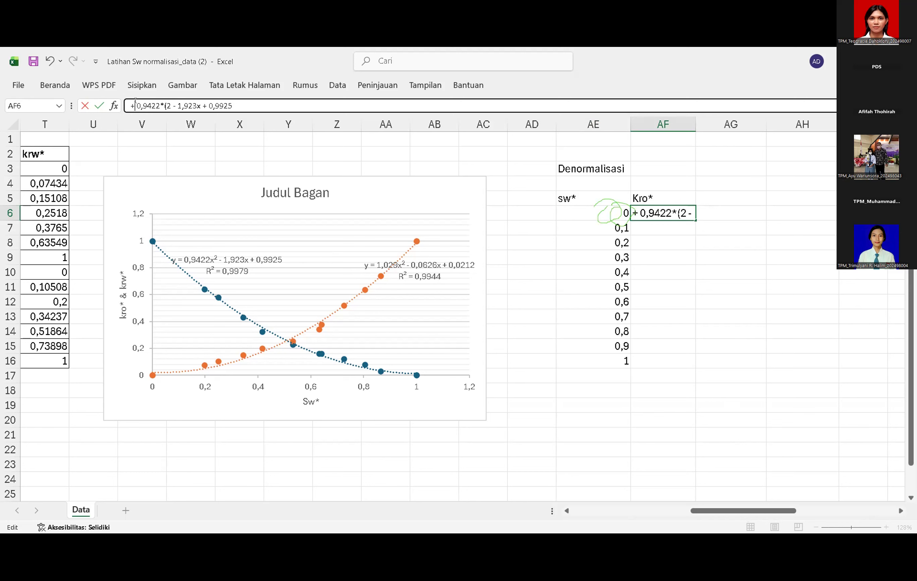
key("BackSpace")
type("=")
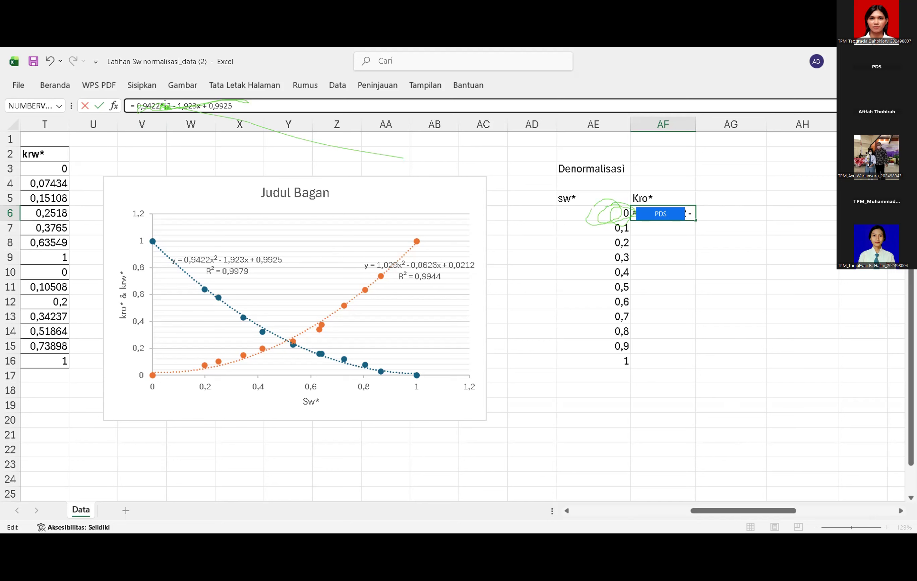
- Insert the reference to sw* cell AE6 after the opening parenthesis in the AF6 formula
type("A")
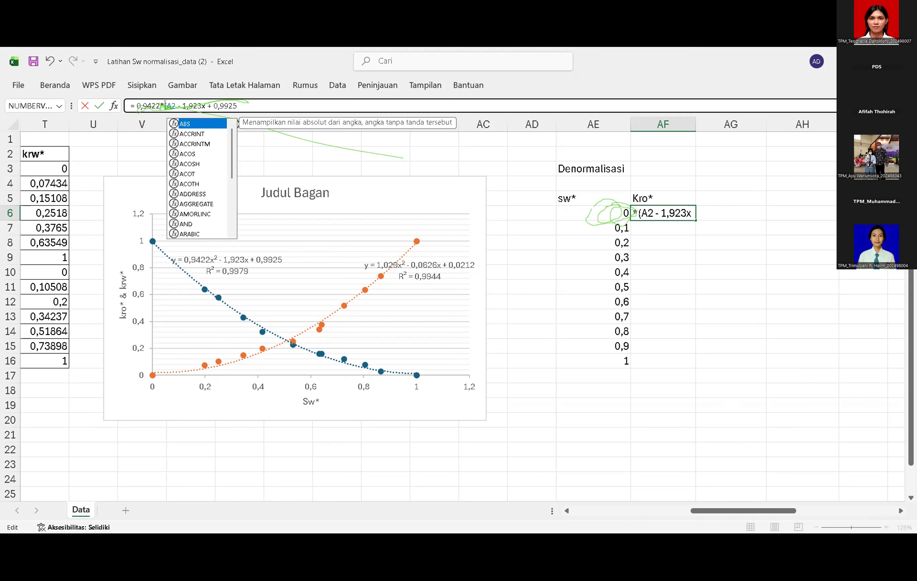
type("E")
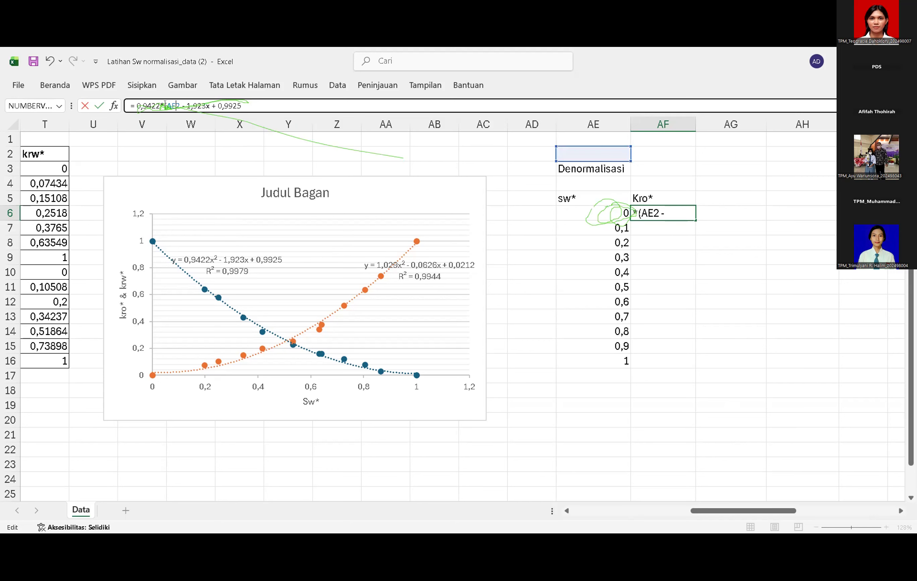
type("6")
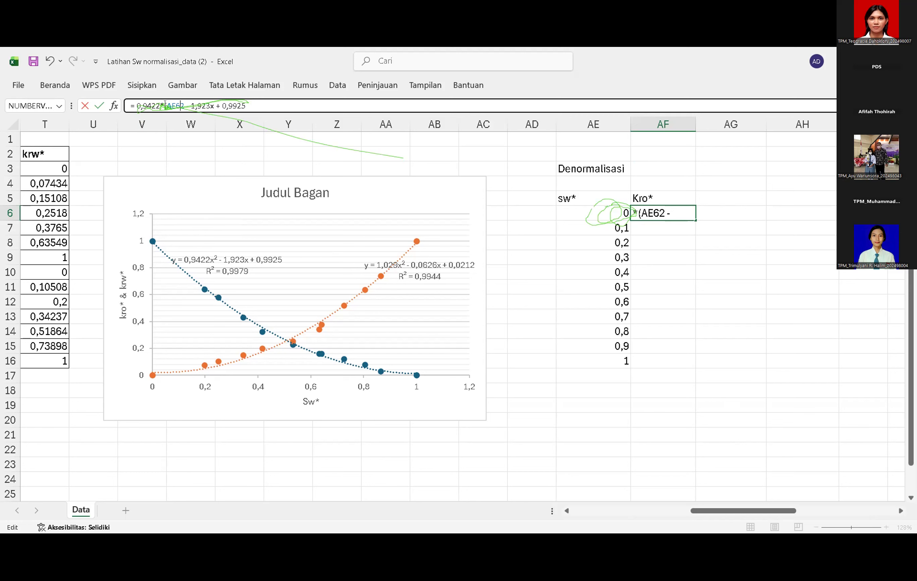
key("BackSpace")
type(")")
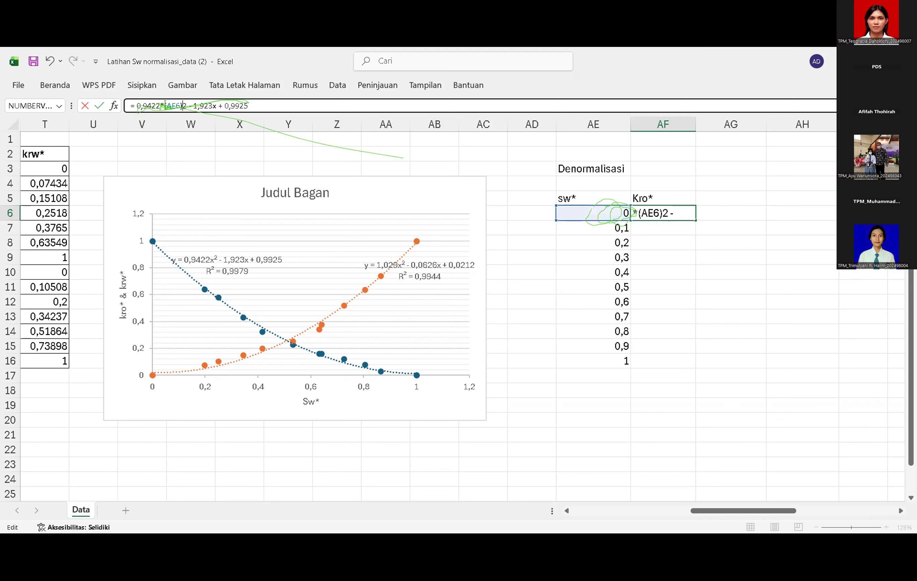
- Square the AE6 reference and close its parenthesis so the first term of the AF6 formula reads 0,9422*(AE6^2)
key("BackSpace")
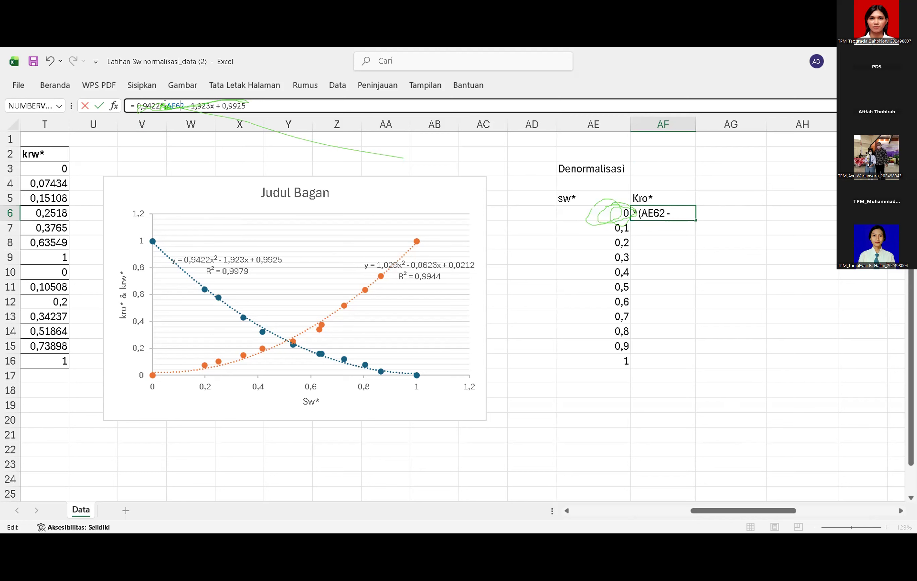
type("^2")
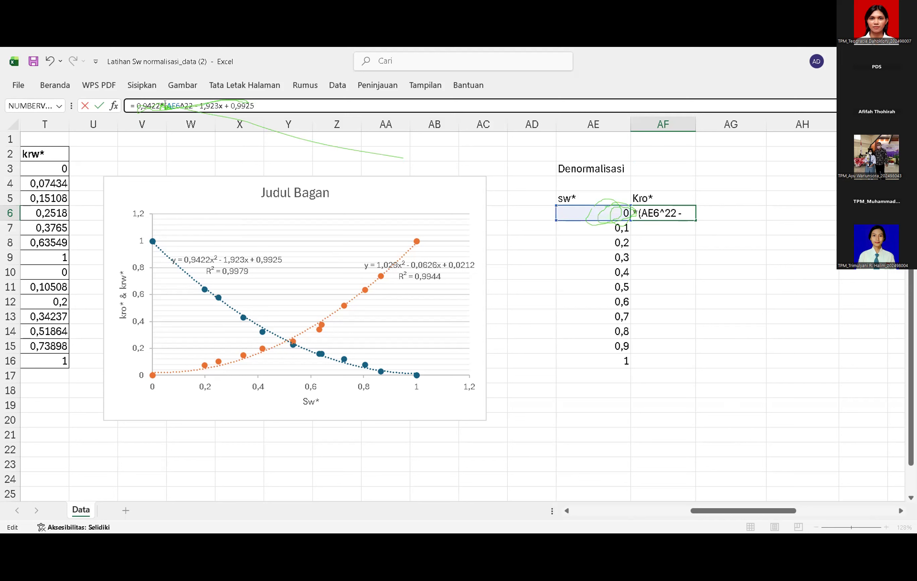
type(")")
key("BackSpace")
key("BackSpace")
key("BackSpace")
key("Right")
key("Right")
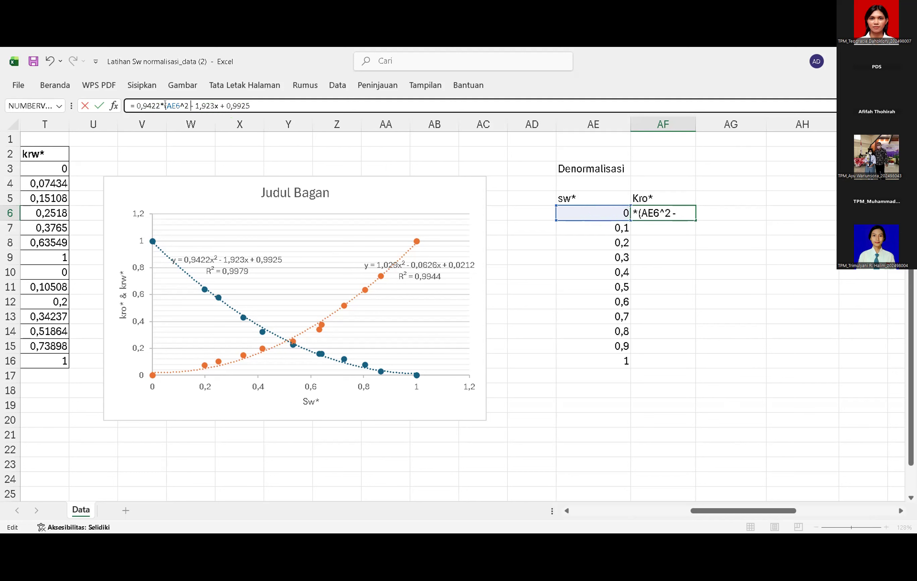
key("BackSpace")
type(")")
- Replace the x after 1,923 in the AF6 formula with *(AE6)
left_click(218, 105)
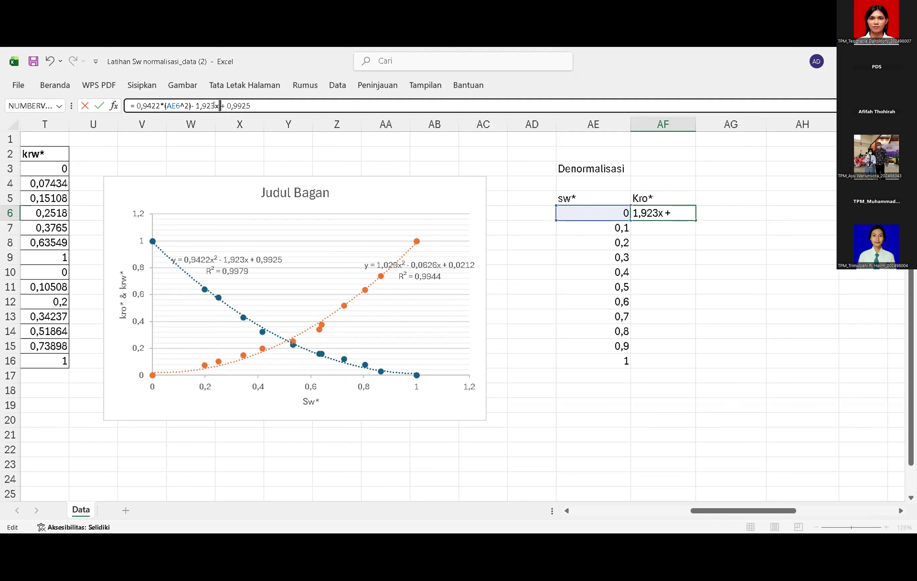
key("BackSpace")
type("(A")
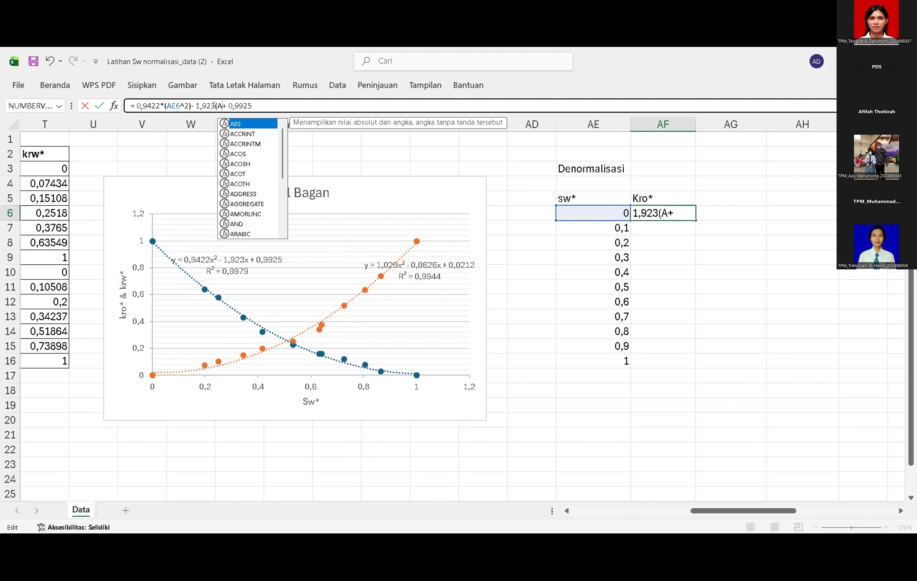
type("E6")
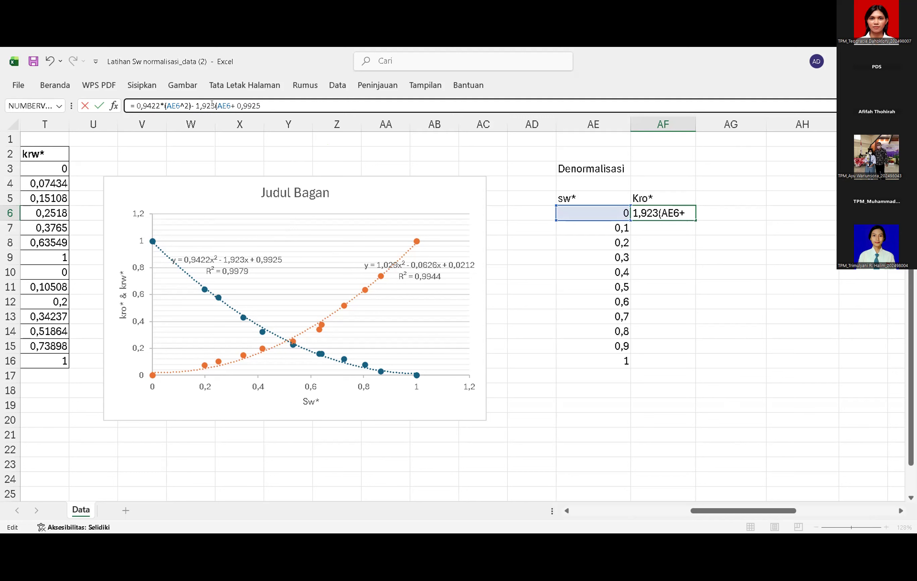
type("*")
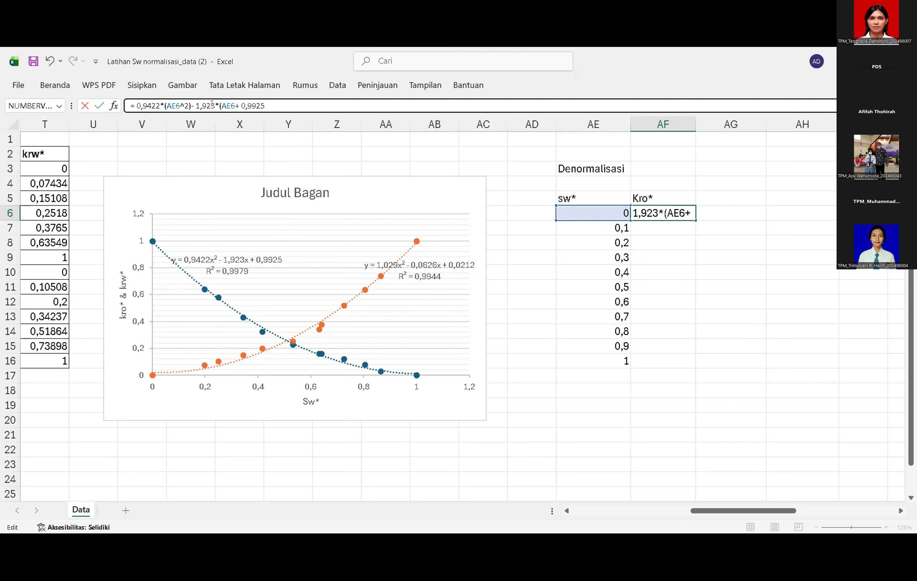
left_click(236, 103)
type(")")
- Remove the parentheses around AE6 in the second term and enter the formula = 0,9422*(AE6^2)- 1,923*AE6+ 0,9925 in AF6
left_click(222, 105)
key("BackSpace")
key("Left")
key("Left")
key("Left")
key("BackSpace")
key("Return")
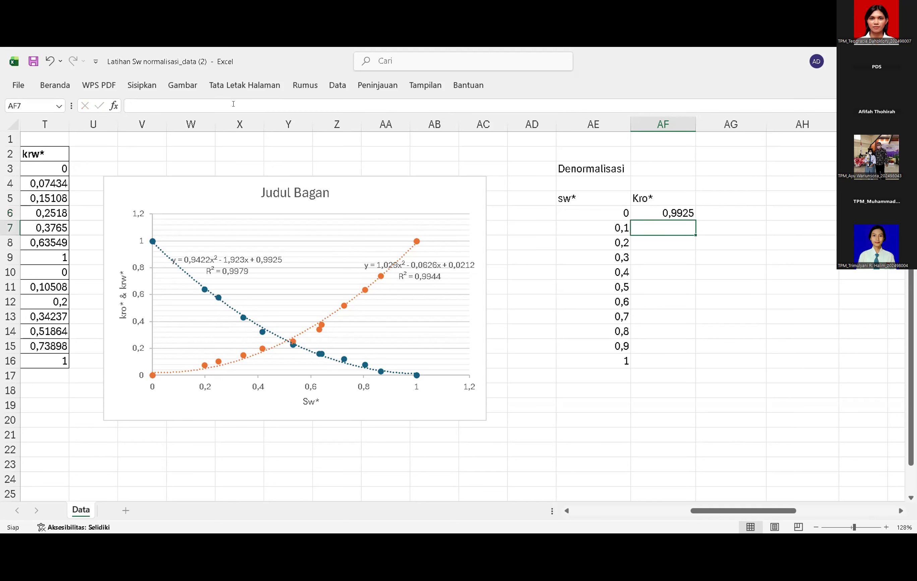
- Fill the Kro* formula from AF6 down to AF16, alongside all the sw* values
left_click(664, 213)
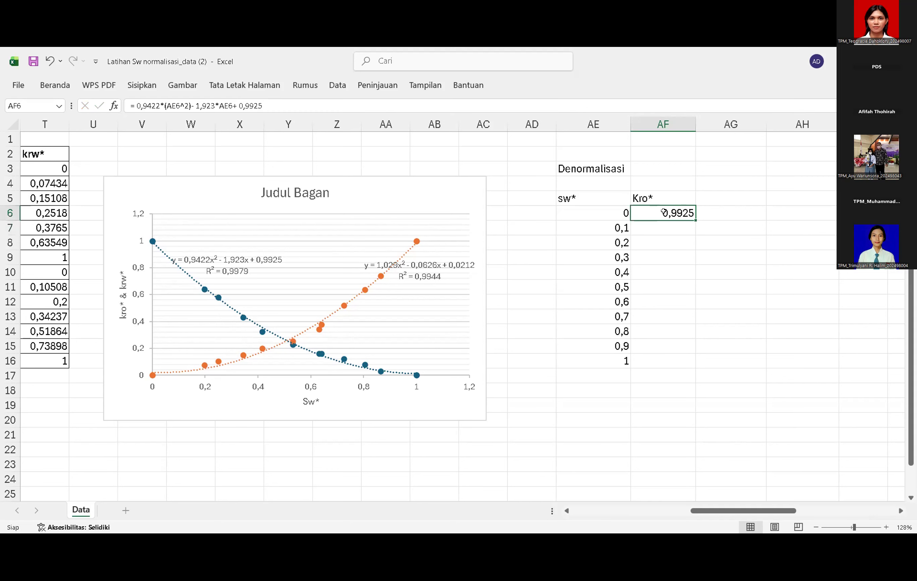
double_click(692, 216)
key("Right")
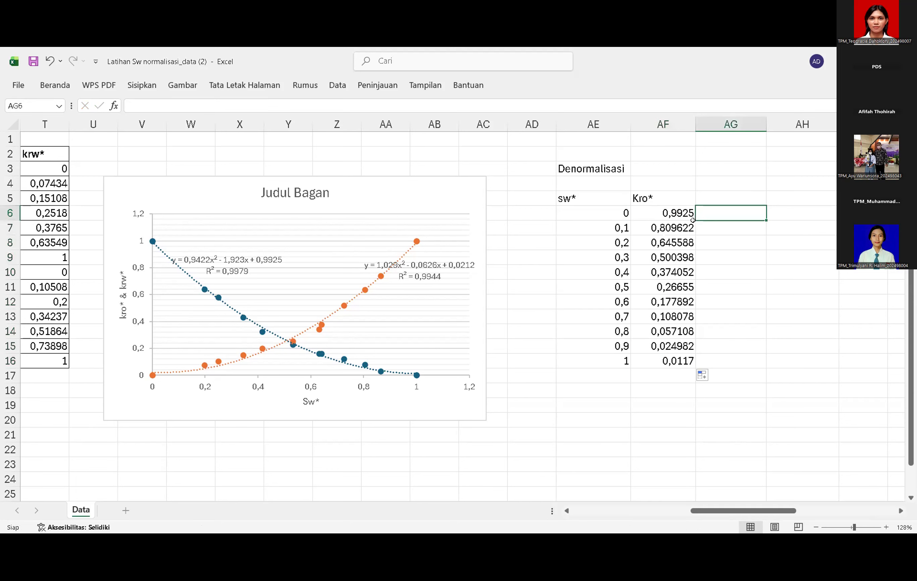
- Check the filled Kro* formulas in several cells of column AF and return to AF6
left_click(687, 228)
left_click(674, 242)
left_click(676, 272)
left_click(671, 302)
left_click(669, 330)
left_click(666, 348)
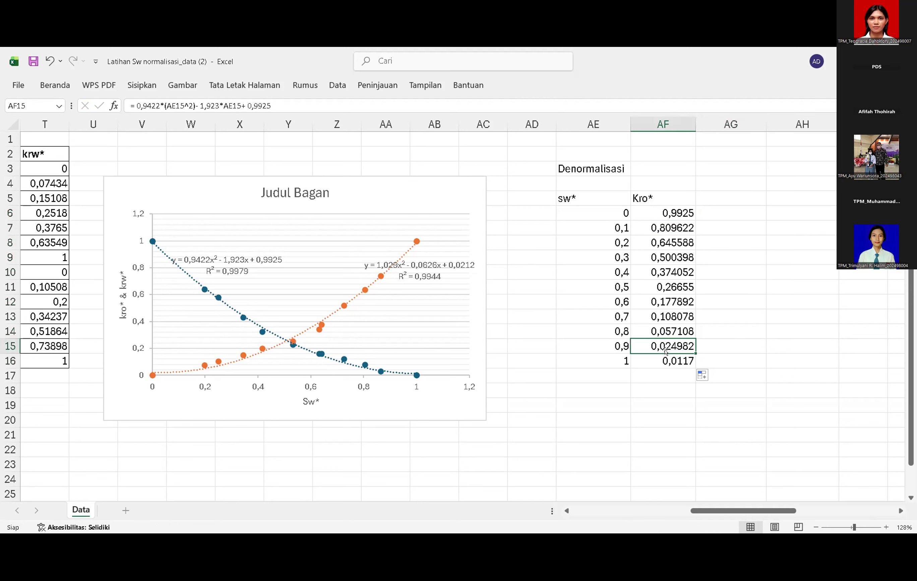
left_click(663, 370)
left_click(664, 289)
left_click(665, 254)
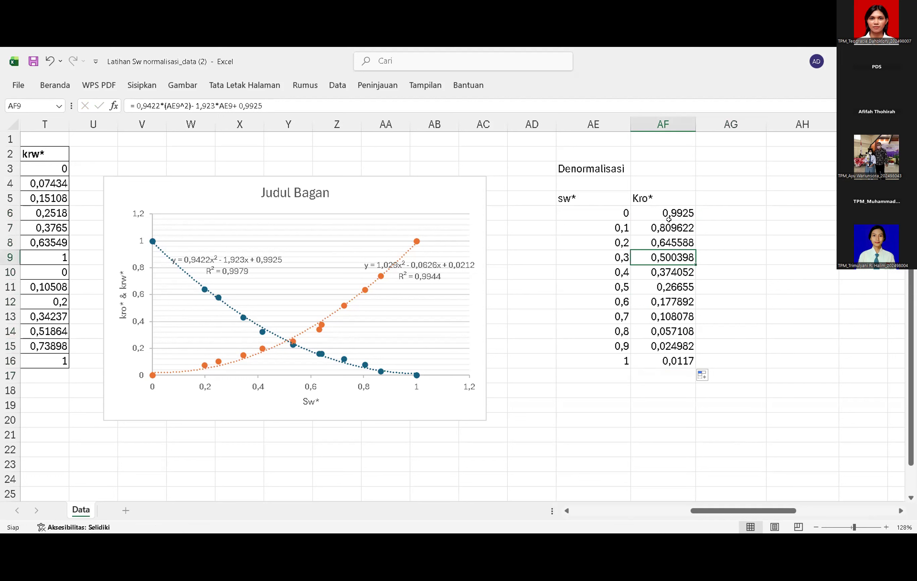
left_click(669, 217)
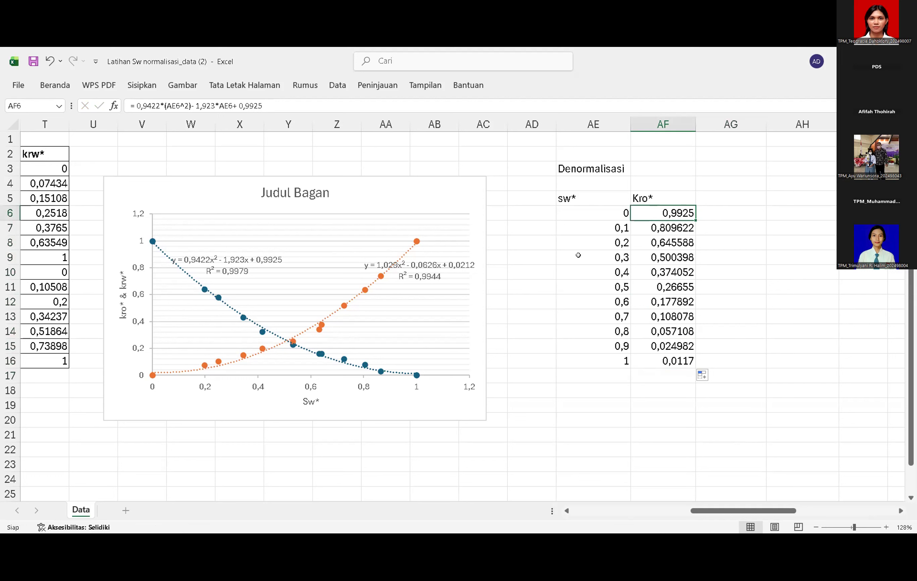
- Highlight the orange krw* trendline equation in the chart and enter the header krw* in cell AG5
left_click(465, 276)
left_click_drag(475, 267, 367, 270)
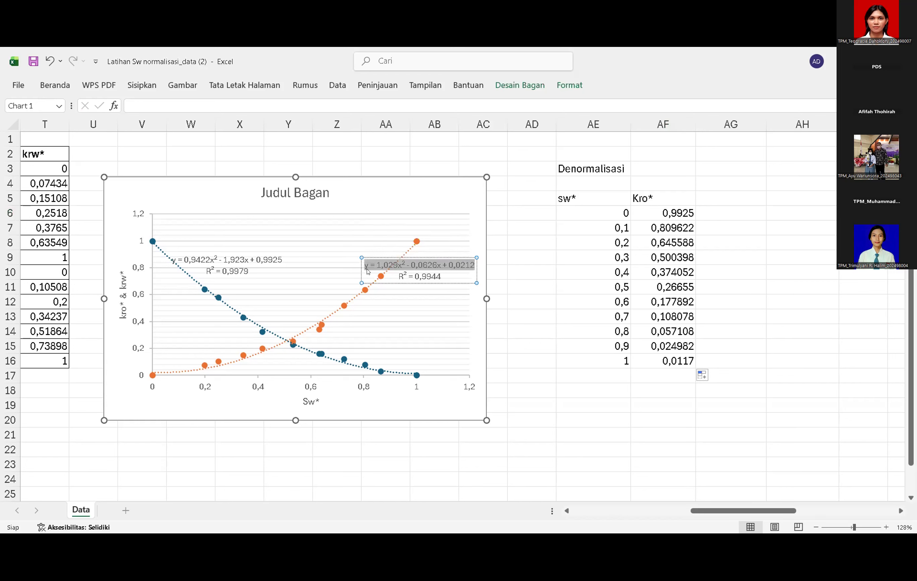
left_click(700, 192)
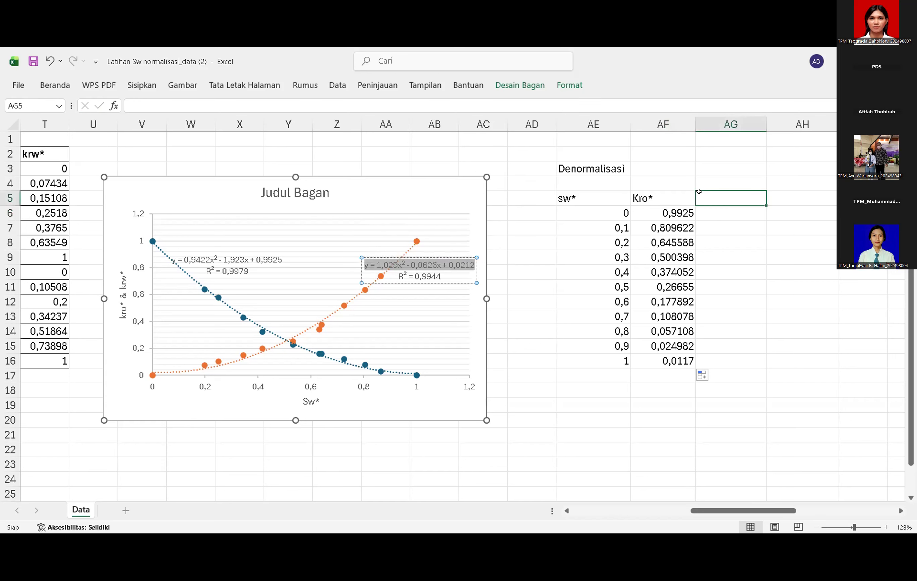
type("KRW*")
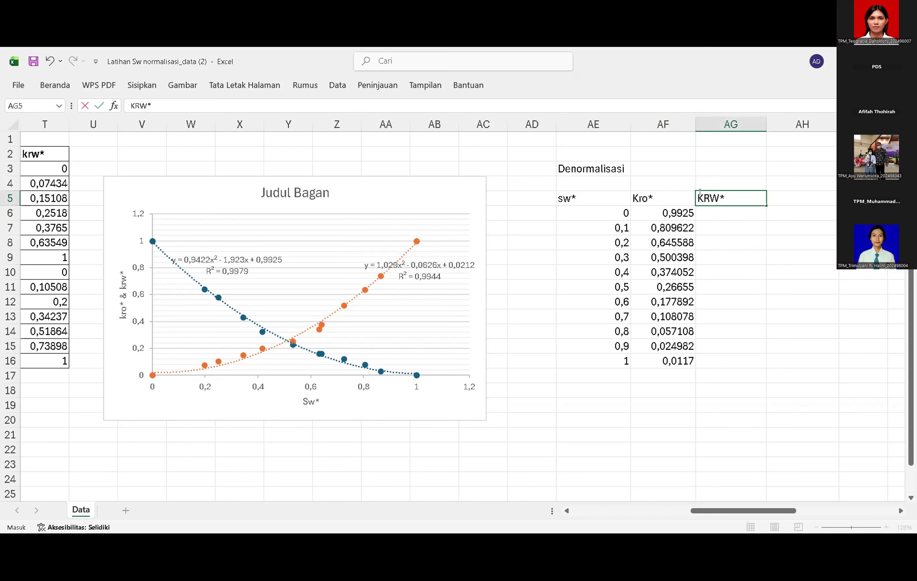
key("BackSpace")
key("BackSpace")
key("BackSpace")
key("BackSpace")
type("KRW*")
key("BackSpace")
key("BackSpace")
key("BackSpace")
key("BackSpace")
type("krw*")
key("Return")
- Paste the equation y = 0,9422x2 - 1,923x + 0,9925 into AG6 and replace its leading y and equals sign with a plain equals sign
left_click(191, 107)
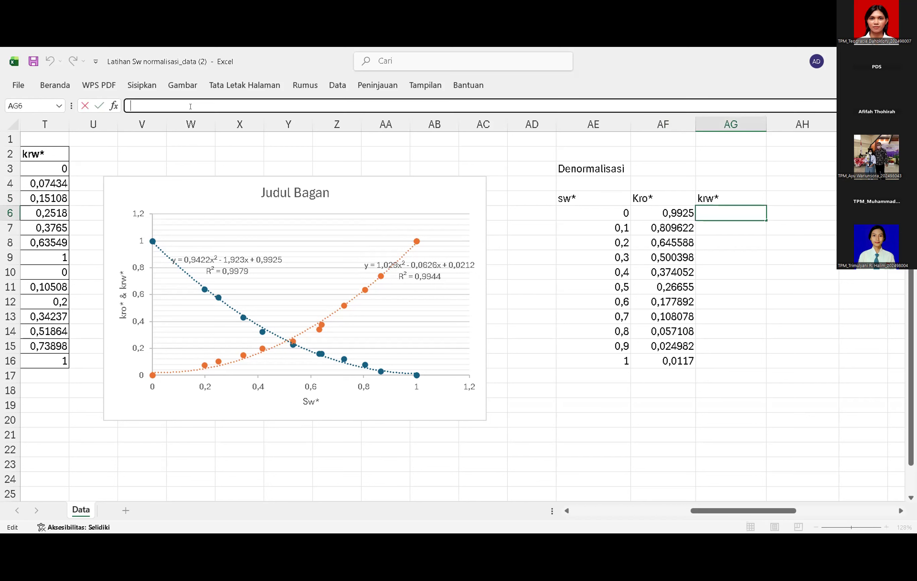
type("y = 0,9422x2 - 1,923x + 0,9925")
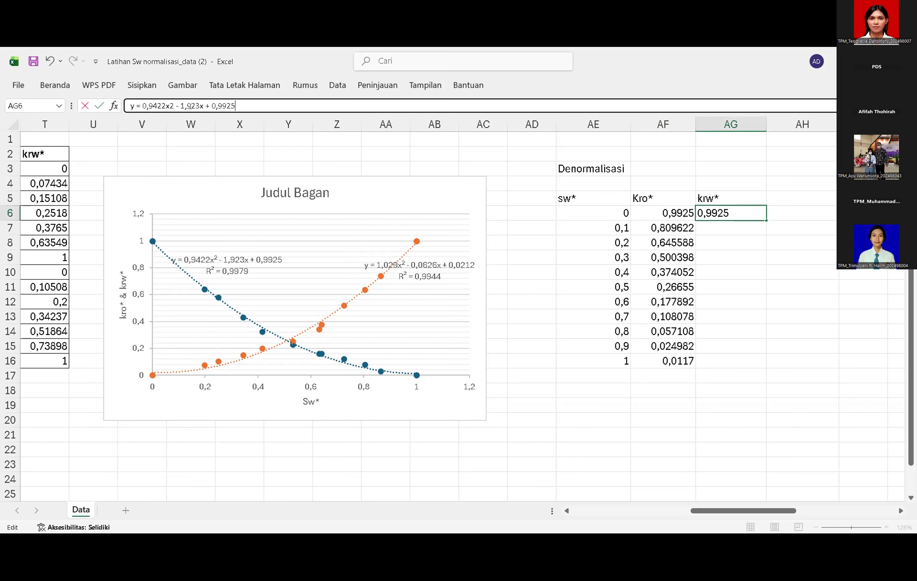
left_click(138, 106)
key("BackSpace")
key("BackSpace")
key("BackSpace")
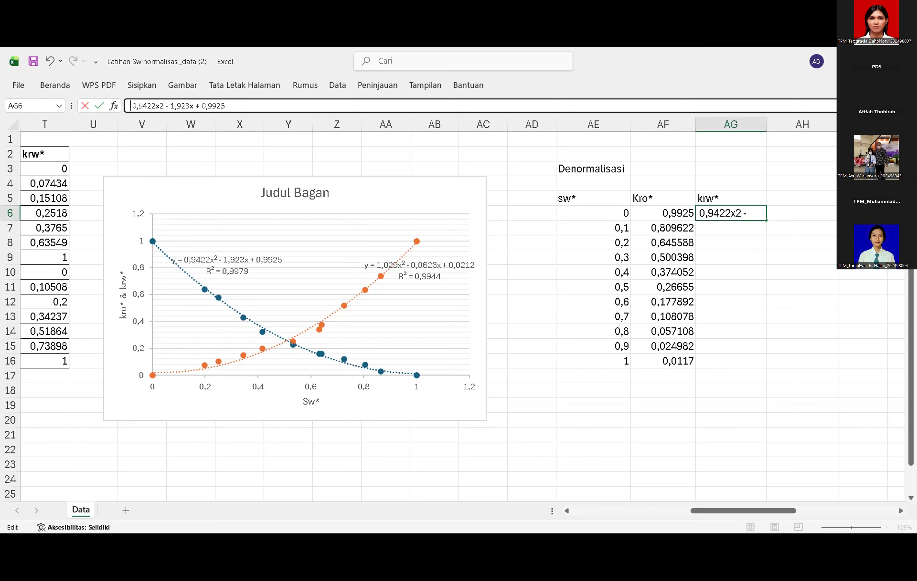
type("+")
key("BackSpace")
key("BackSpace")
type("=")
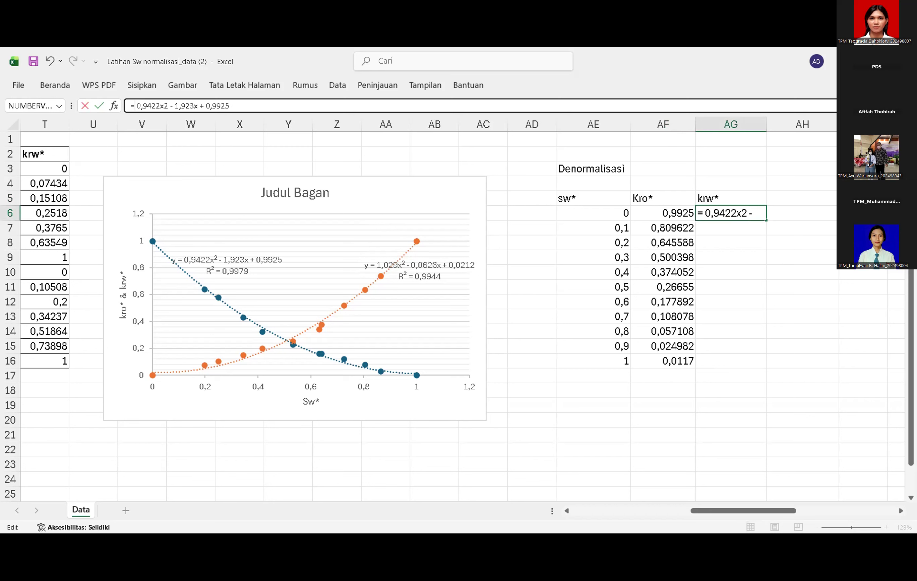
- Decline the suggested formula correction, dismiss the formula error and clear the wrong equation from AG6
key("Delete")
key("Return")
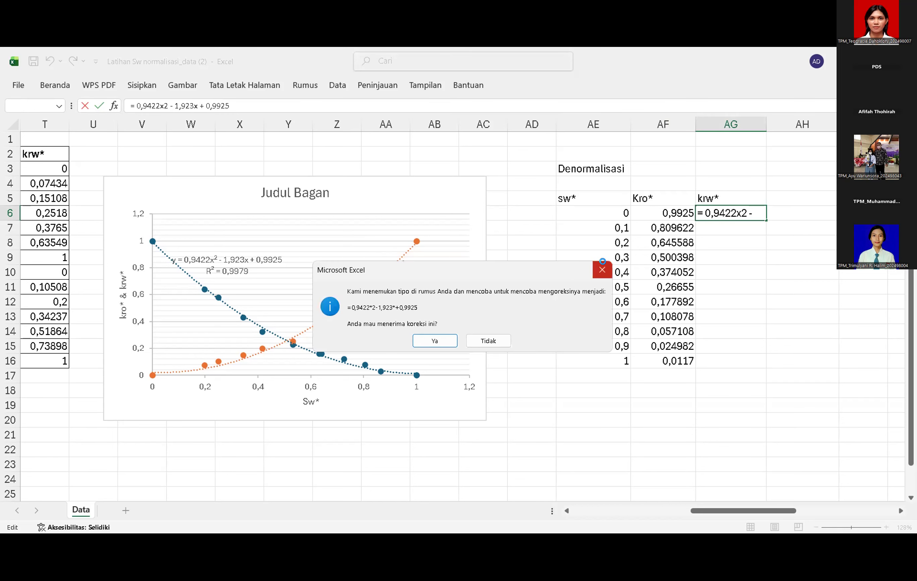
left_click(603, 262)
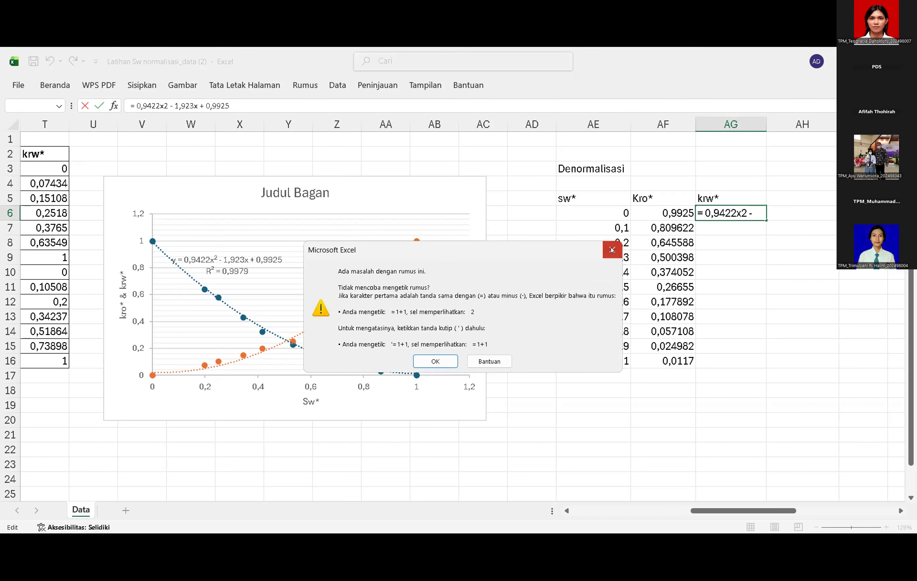
key("Return")
left_click_drag(258, 105, 86, 111)
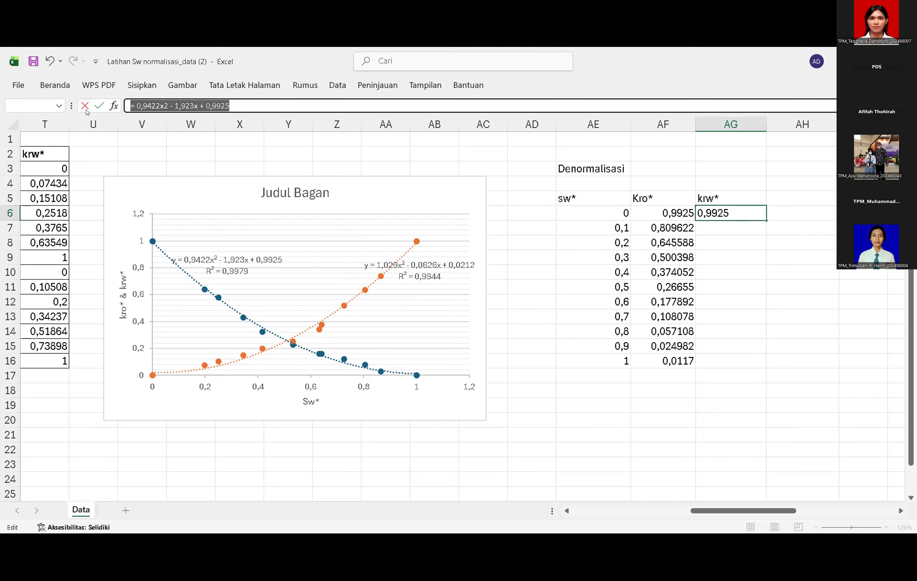
key("BackSpace")
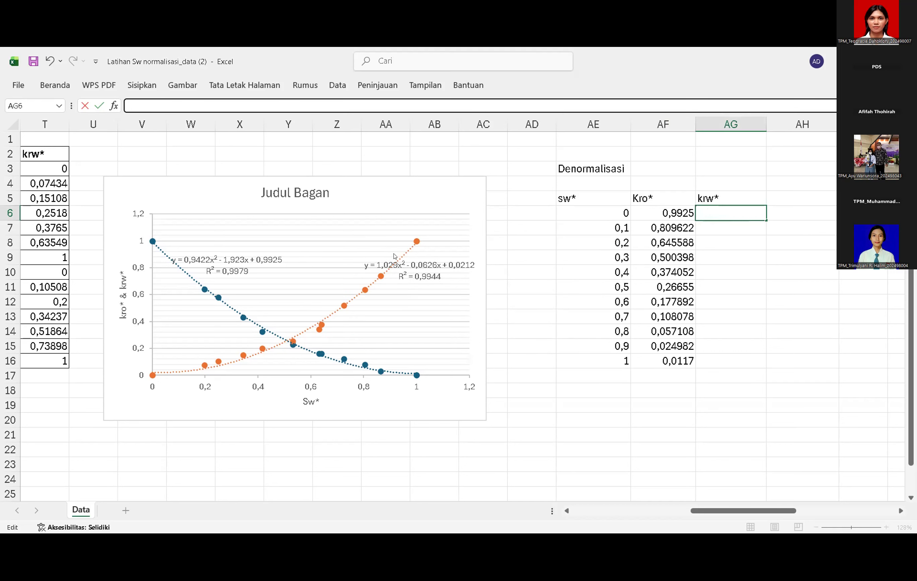
- Copy the orange krw* trendline equation y = 1,029x2 - 0,0626x + 0,0212 from the chart and close the trendline label formatting
left_click(394, 257)
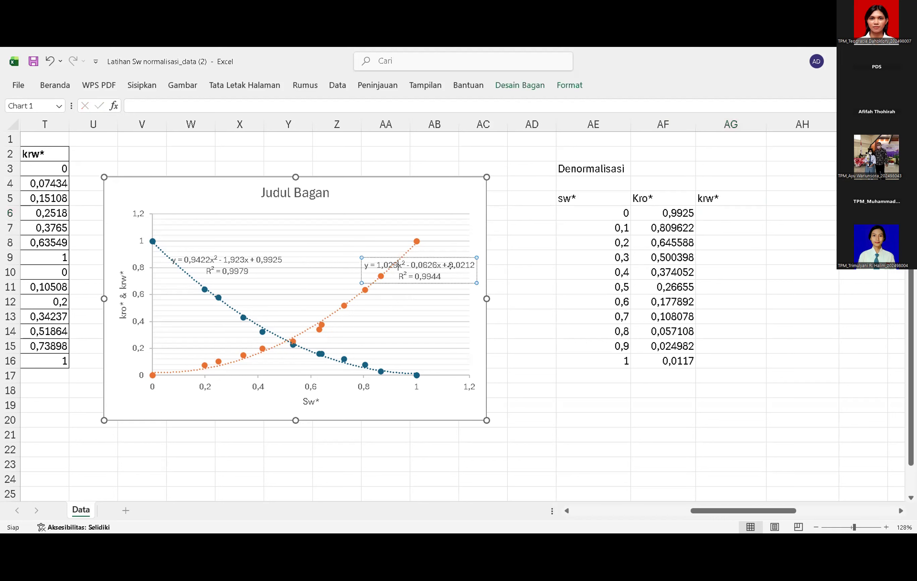
double_click(470, 264)
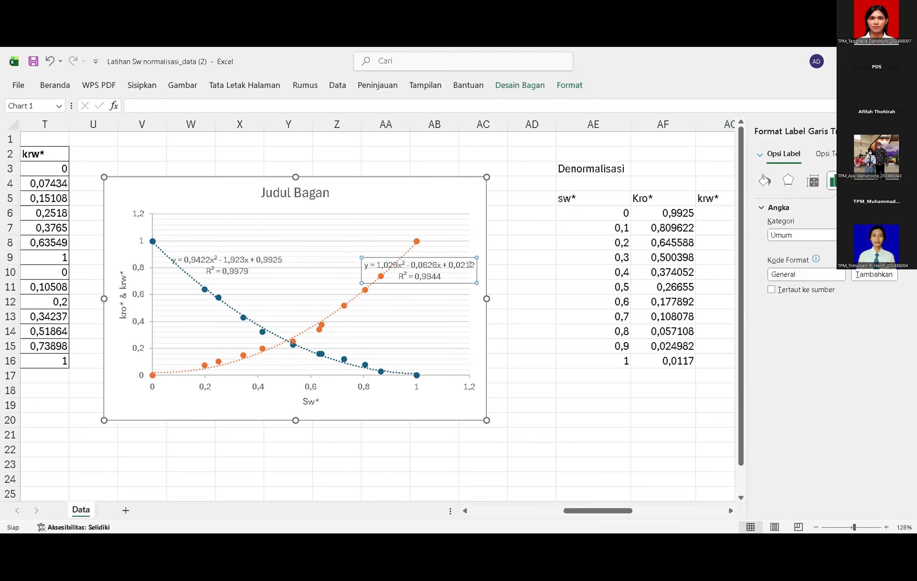
left_click_drag(470, 264, 358, 265)
key("ctrl+c")
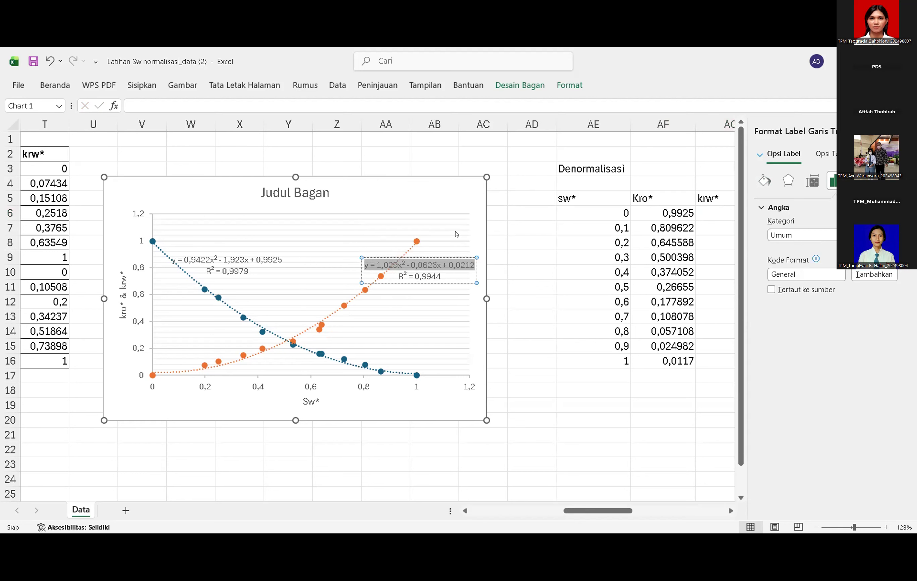
left_click(904, 132)
- Paste the copied krw* equation into AG6 and replace its leading y and equals sign with a plain equals sign
left_click(741, 216)
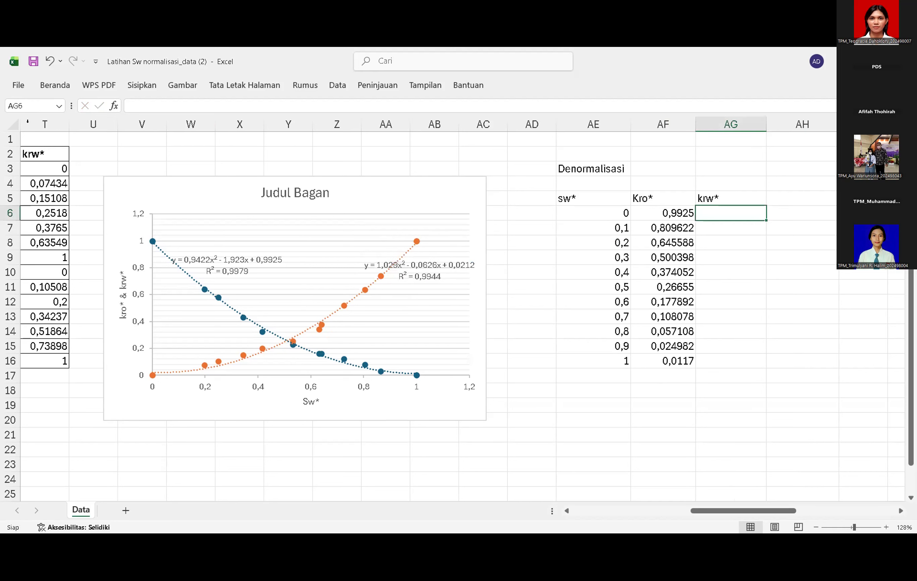
left_click(135, 101)
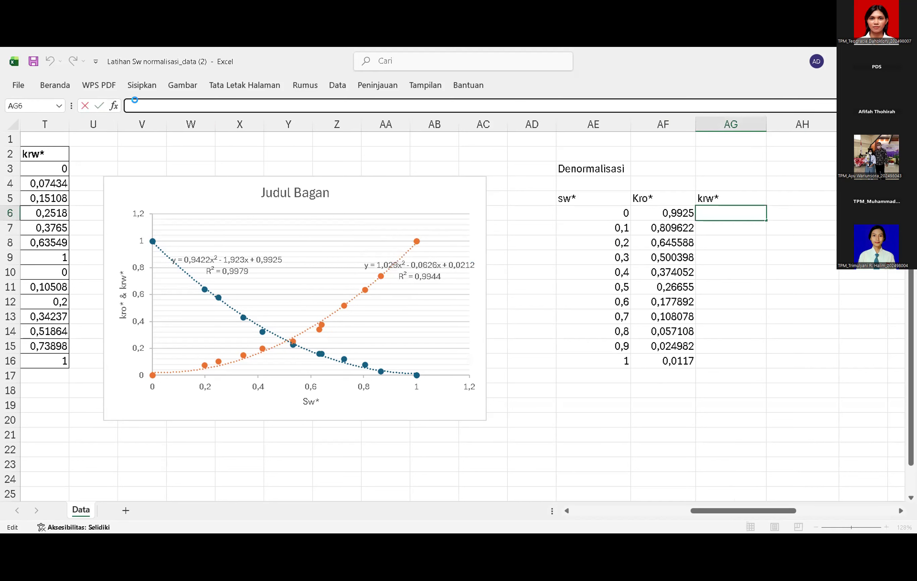
key("ctrl+v")
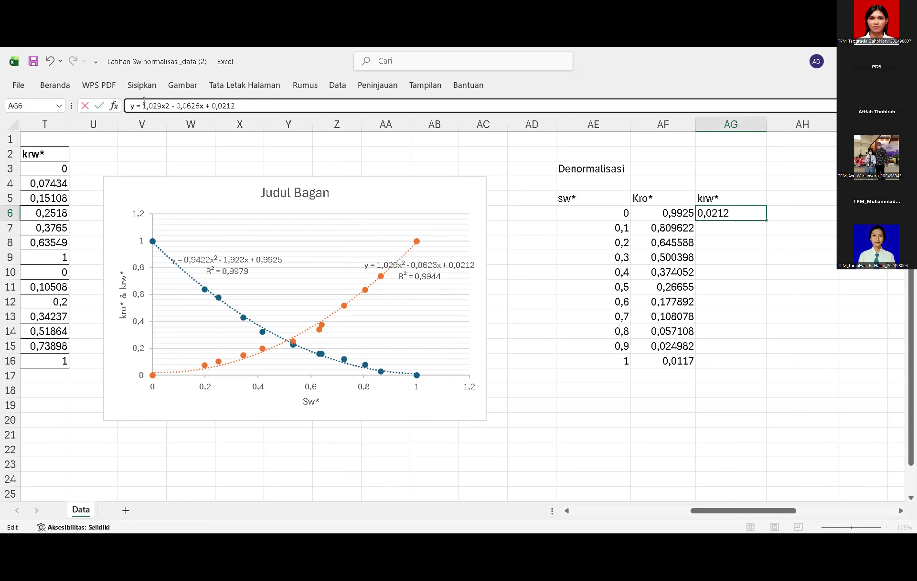
key("BackSpace")
key("BackSpace")
key("BackSpace")
key("BackSpace")
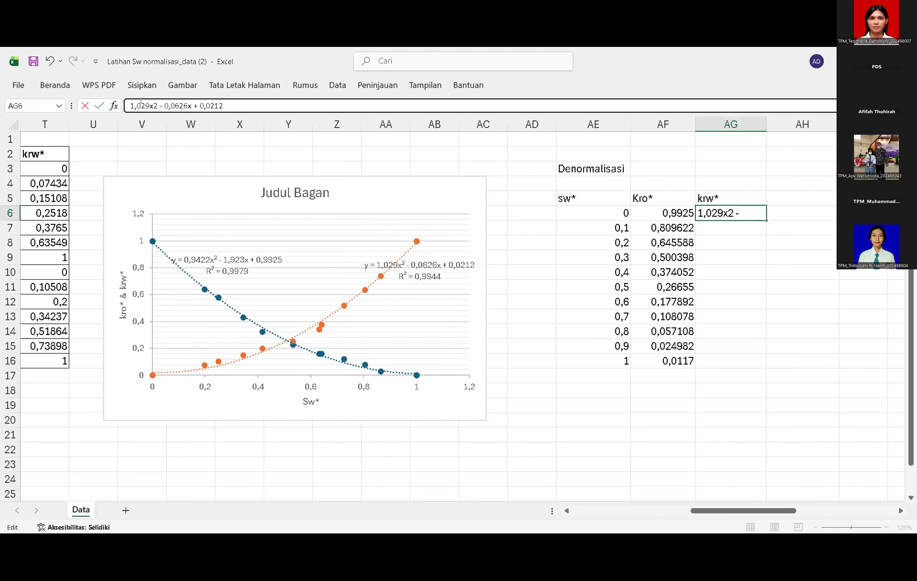
type("=")
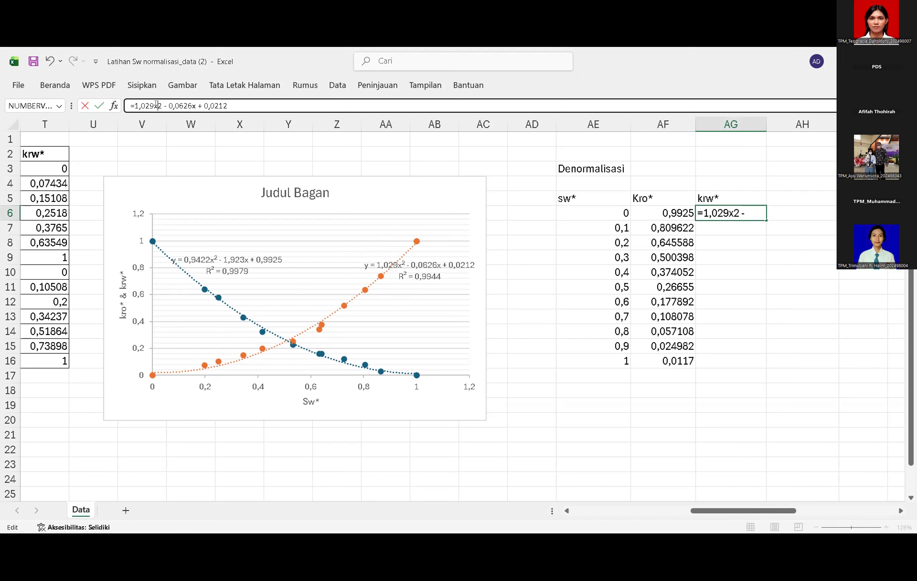
- Rewrite the squared term of the AG6 formula as 1,029*(AE6^2)
key("BackSpace")
type("*(")
type("ae6")
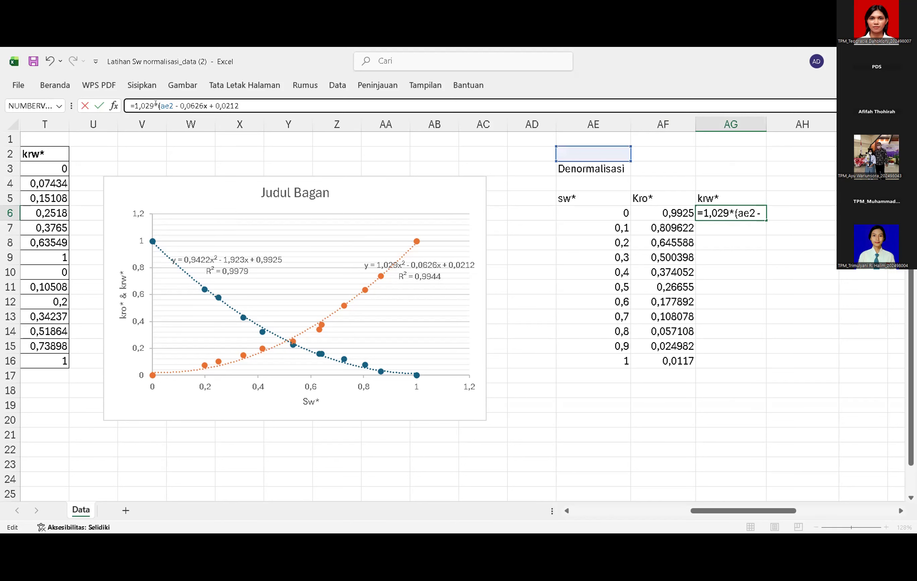
key("Left")
key("Delete")
key("BackSpace")
key("BackSpace")
type("AE6")
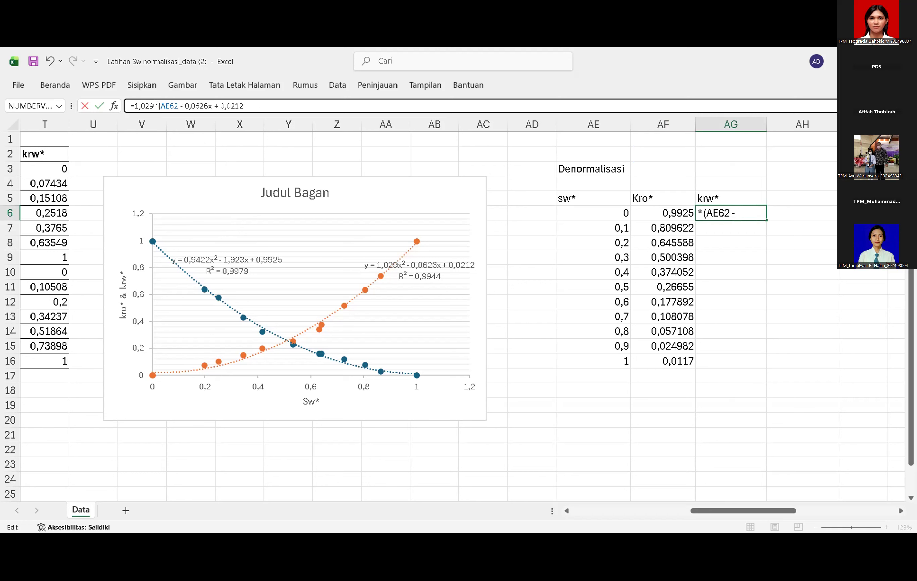
type("^2")
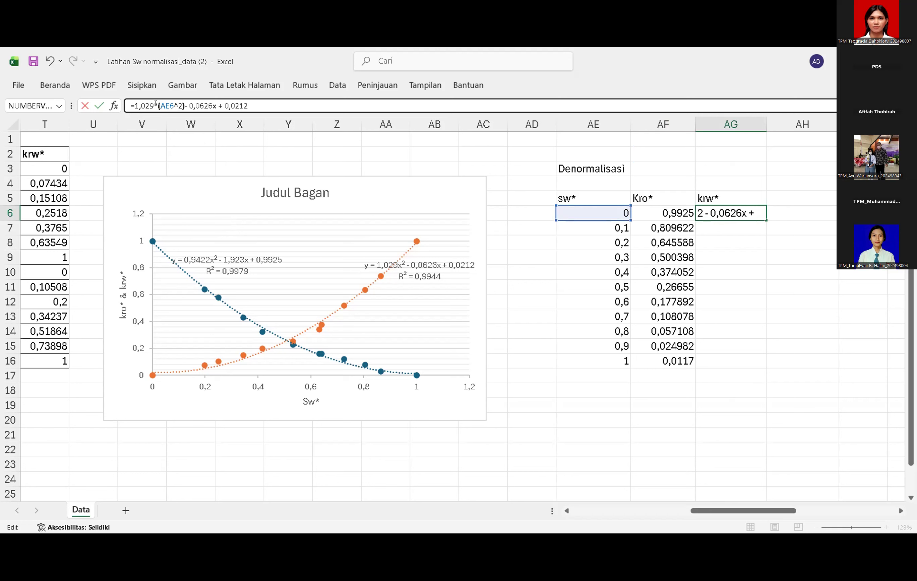
type(")")
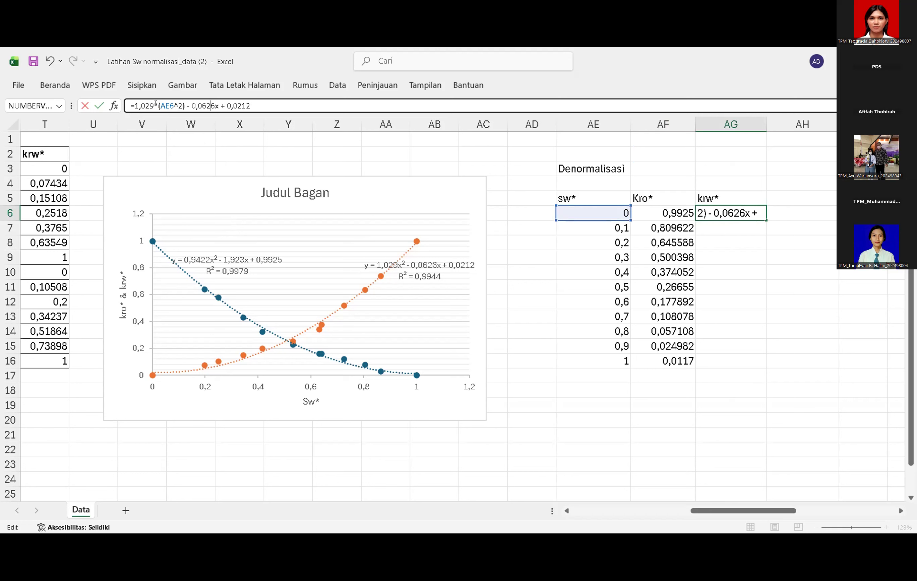
- Rewrite the linear term as 0,0626*AE6 and enter the formula =1,029*(AE6^2) - 0,0626*AE6 + 0,0212 in AG6
key("Right")
key("Right")
key("BackSpace")
type("*A")
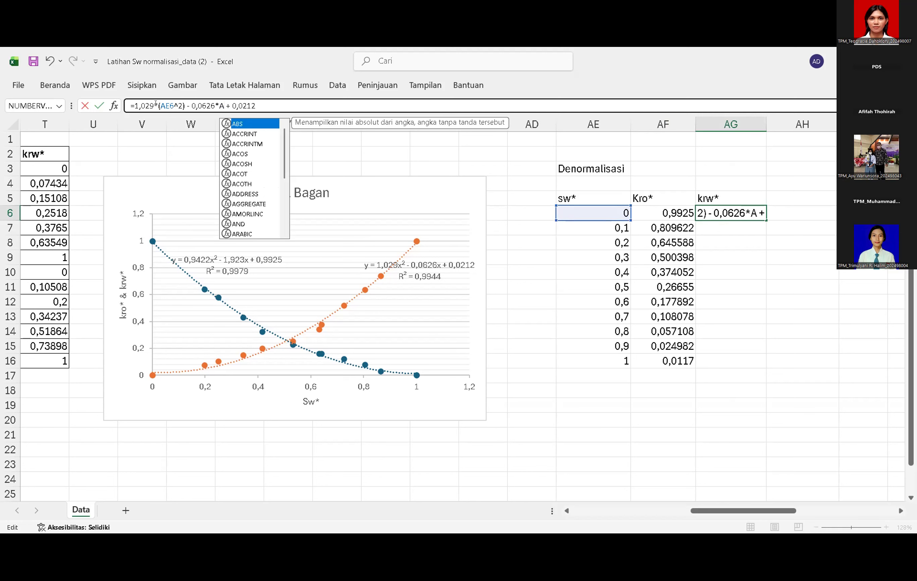
type("E6")
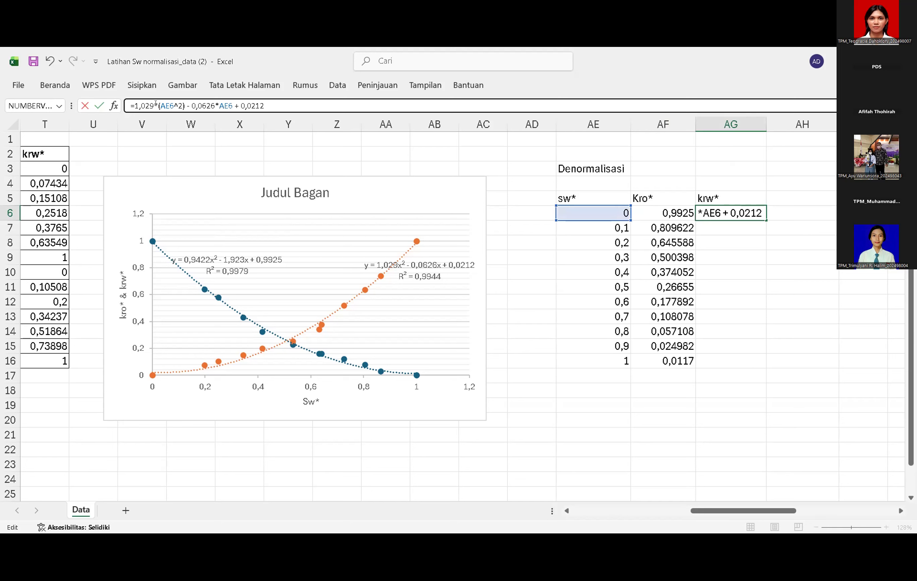
key("Return")
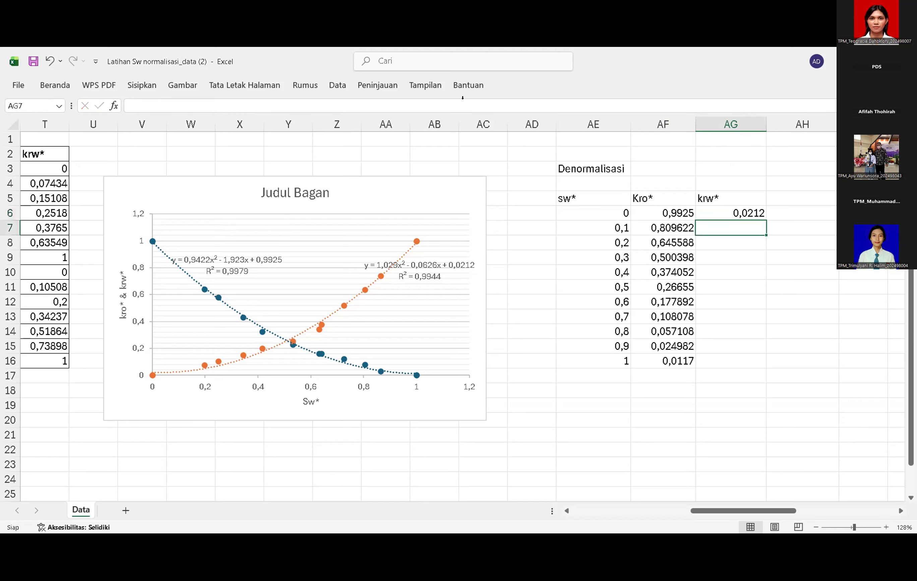
- Fill the krw* formula from AG6 down to AG16, alongside all the sw* values
left_click(759, 215)
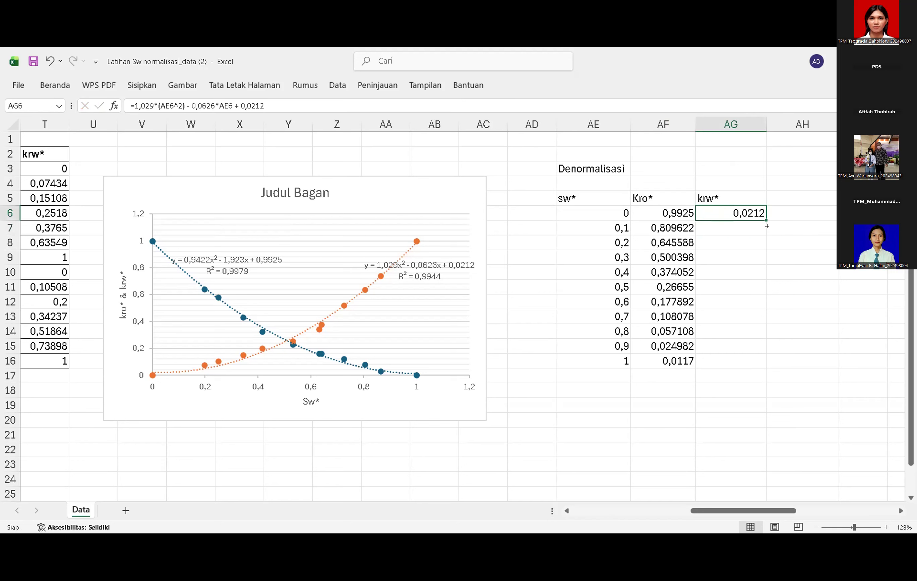
double_click(764, 218)
left_click(784, 211)
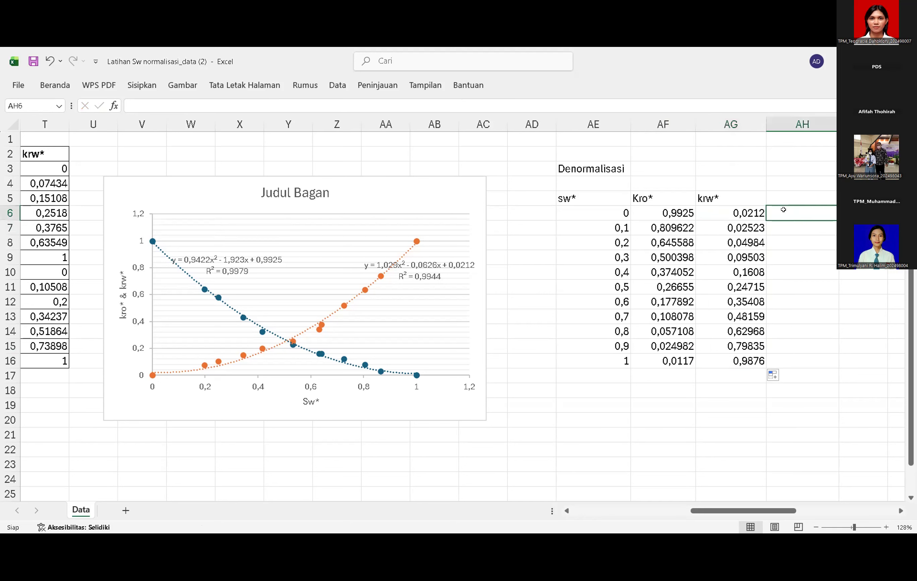
- Check the filled krw* formulas in column AG against the Kro* formulas in column AF, down to row 16
left_click(715, 266)
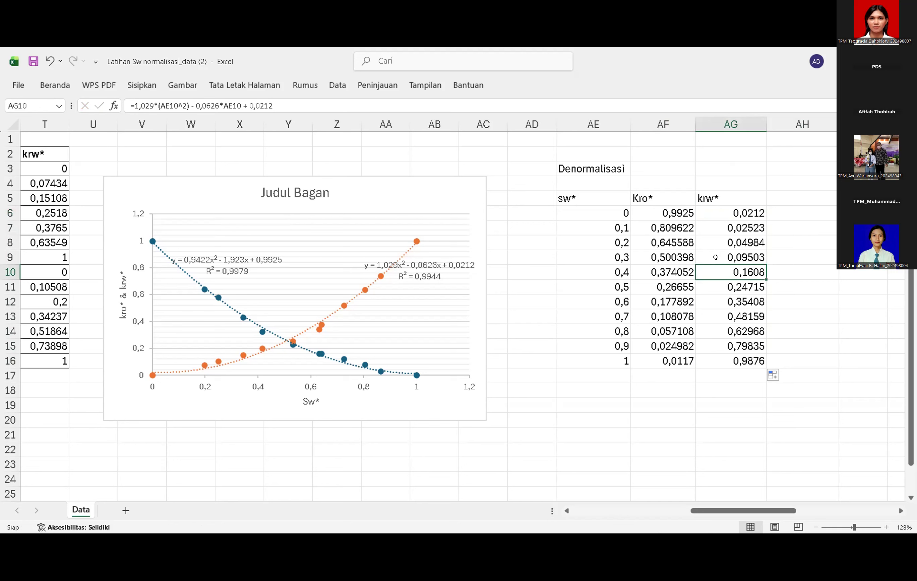
left_click(736, 230)
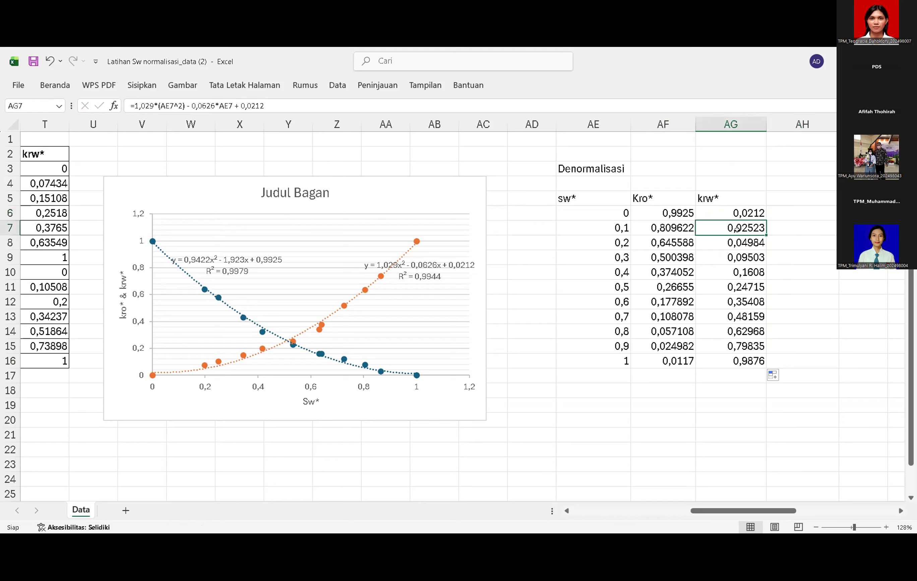
left_click(723, 235)
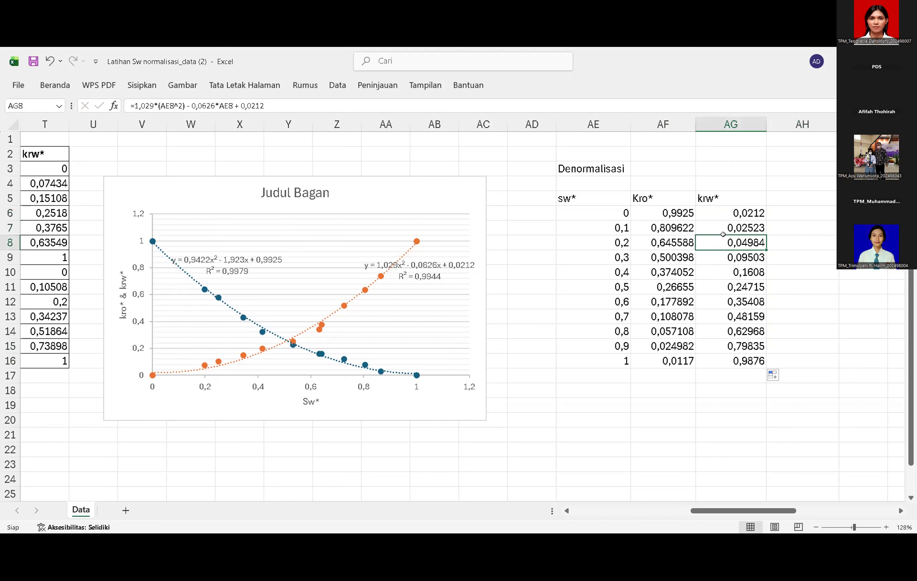
left_click(726, 256)
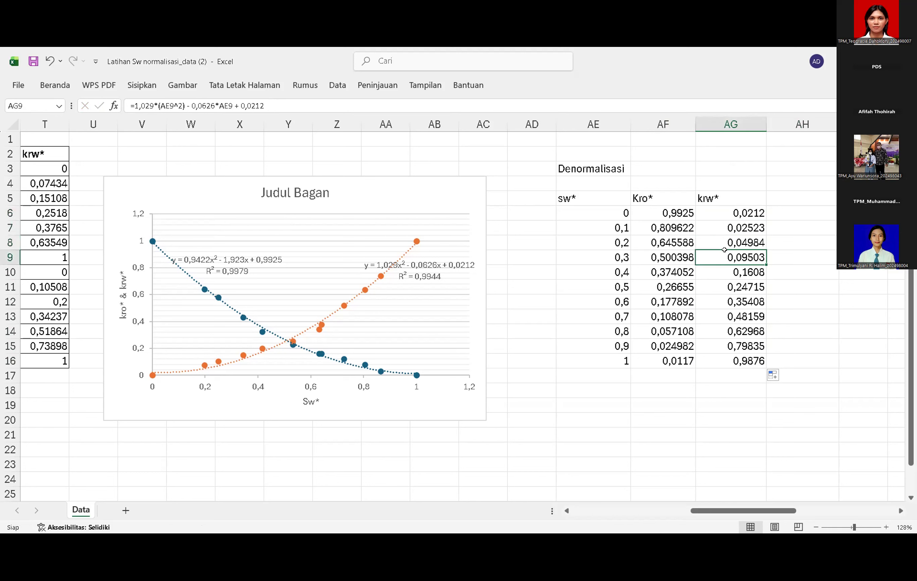
left_click(730, 269)
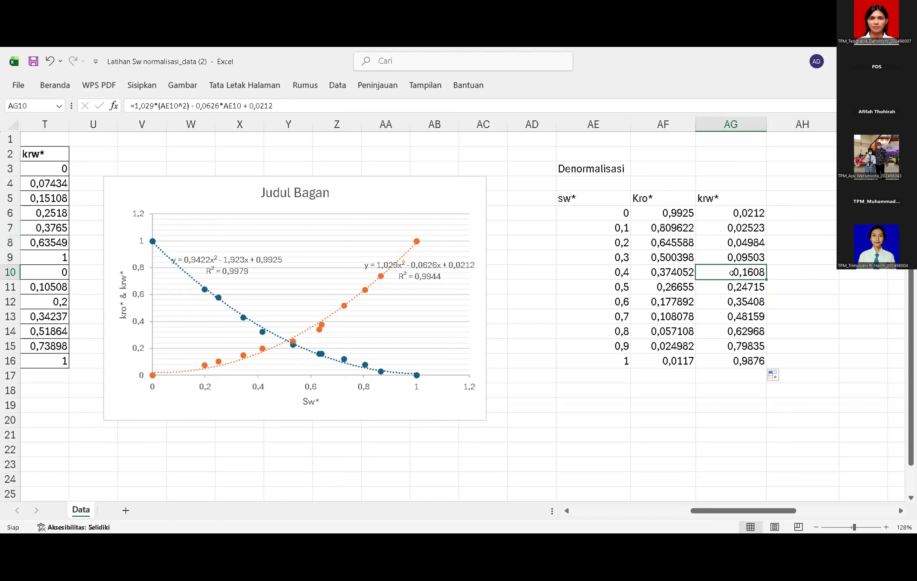
left_click(753, 304)
left_click(679, 313)
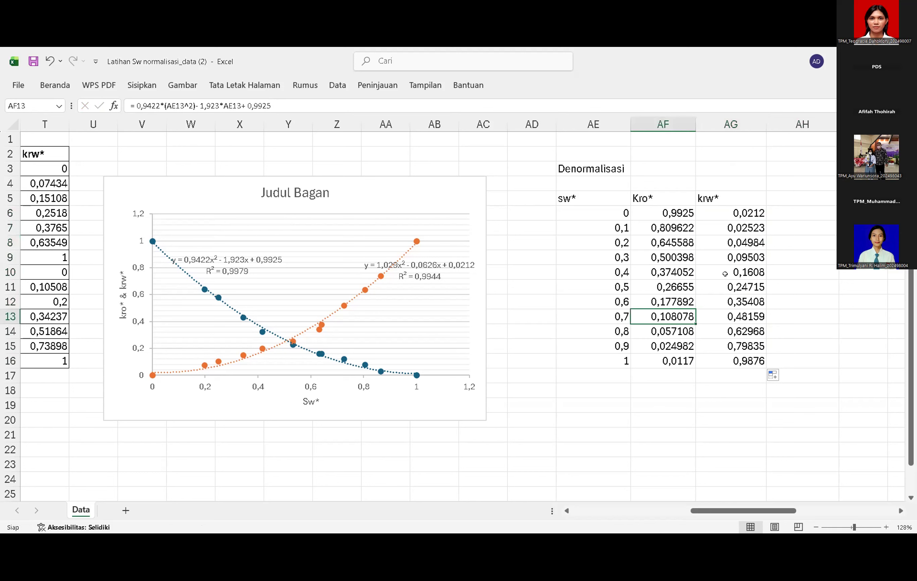
left_click(740, 272)
key("Return")
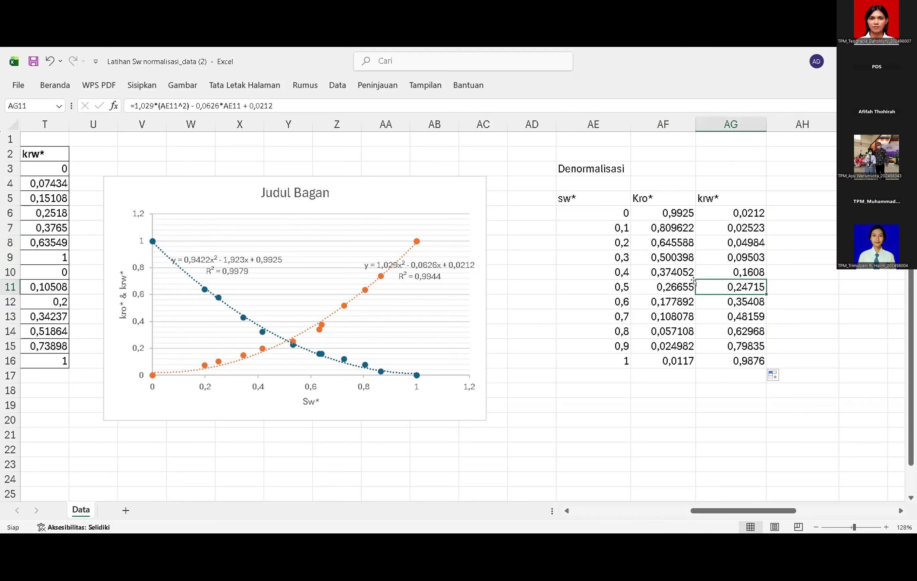
left_click(693, 283)
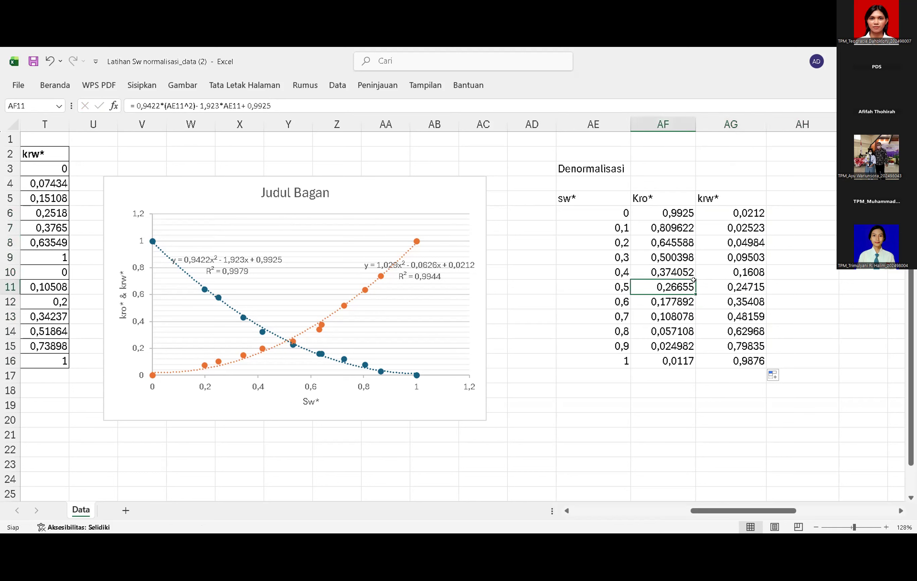
left_click(670, 259)
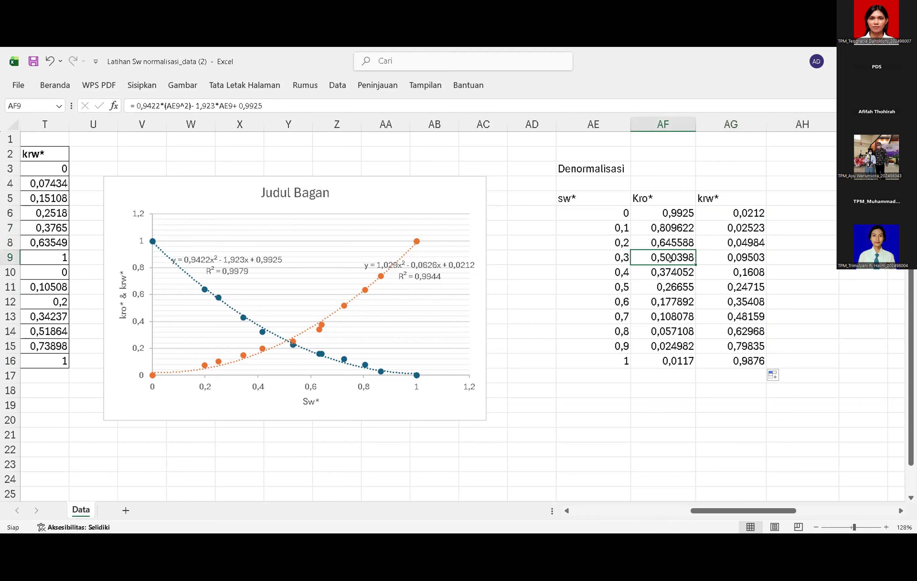
left_click(752, 250)
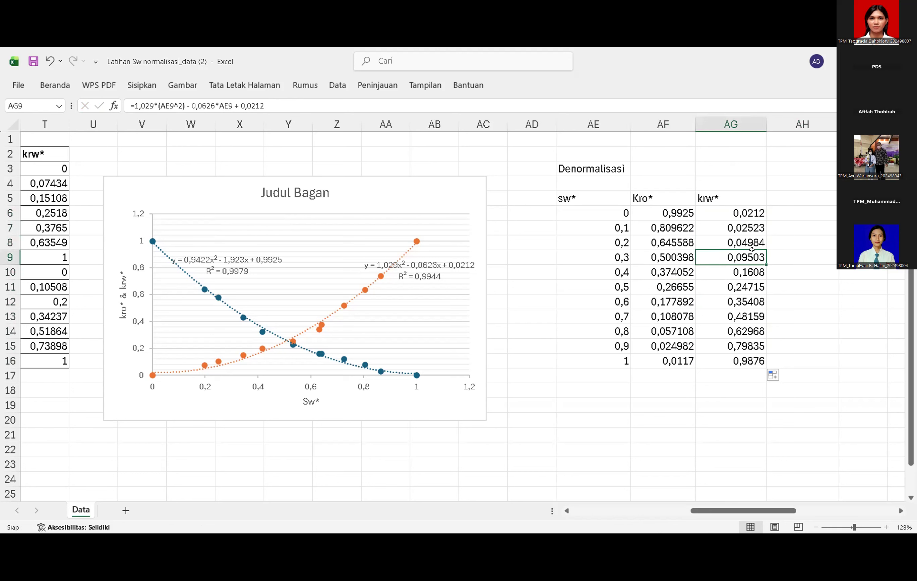
left_click(669, 363)
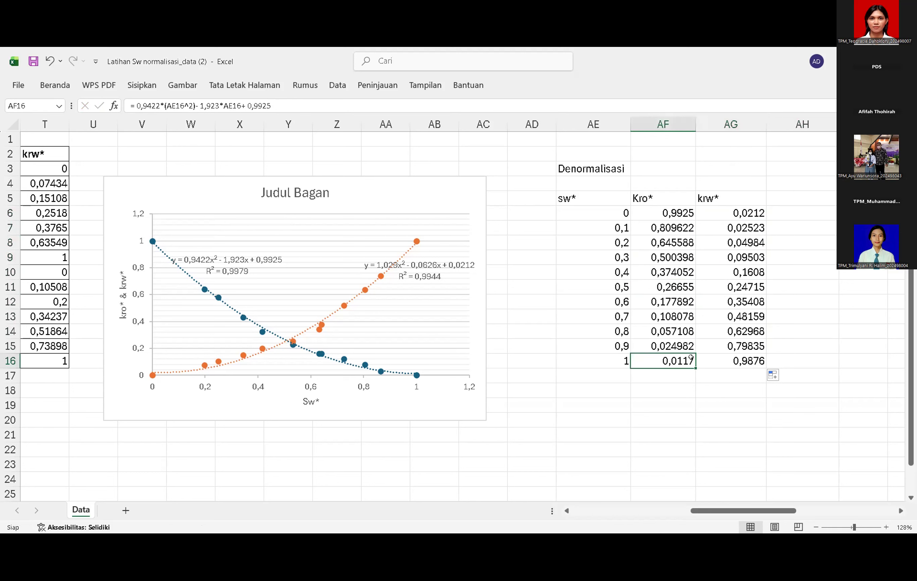
left_click(716, 355)
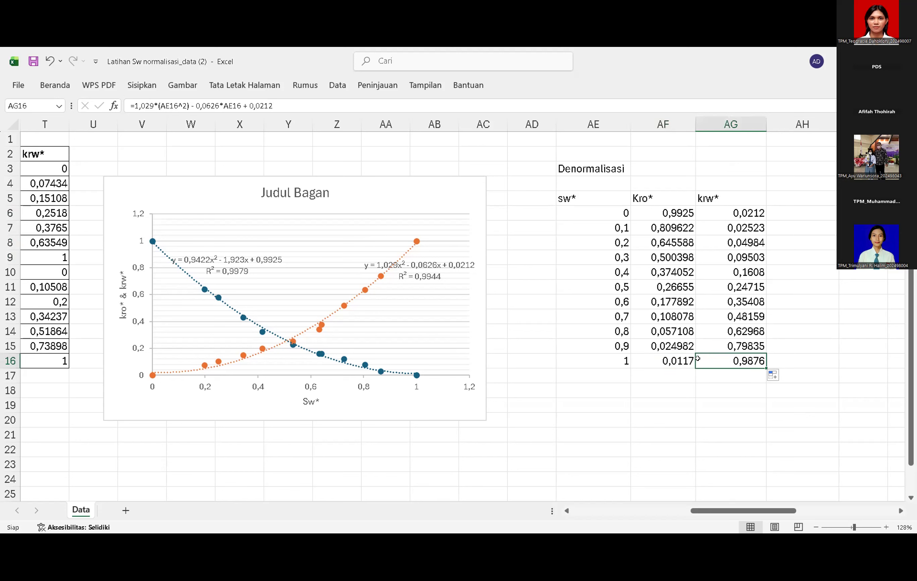
left_click(677, 364)
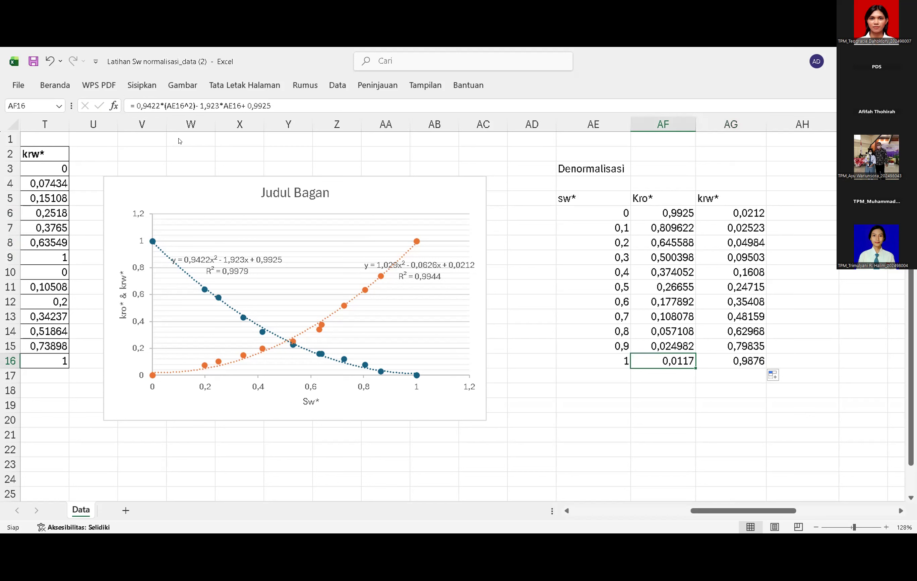
key("alt+Tab")
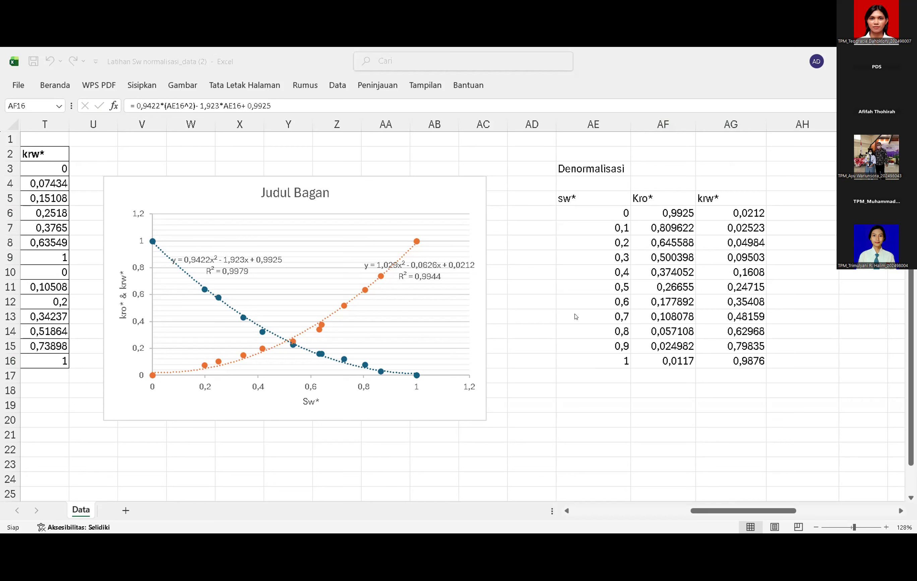
left_click(573, 217)
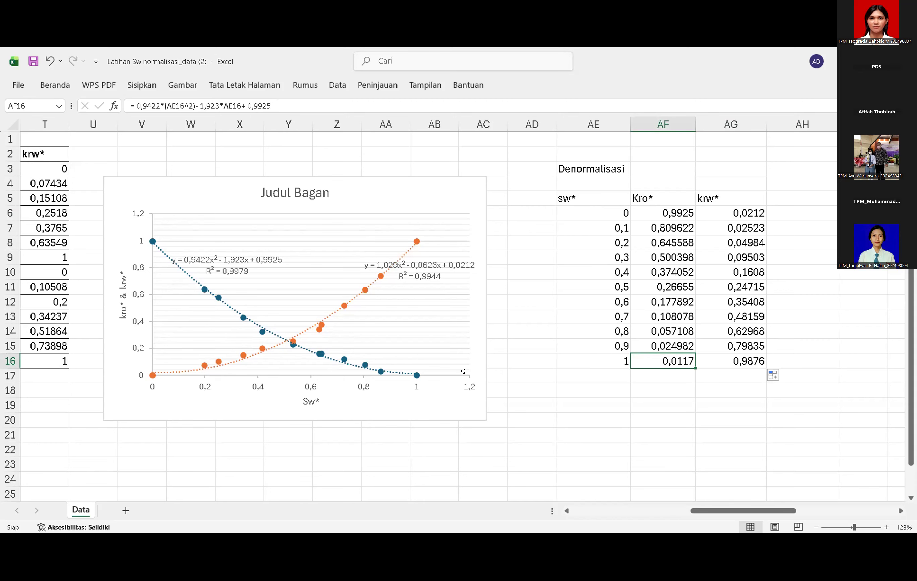
scroll(463, 371, "left", 10)
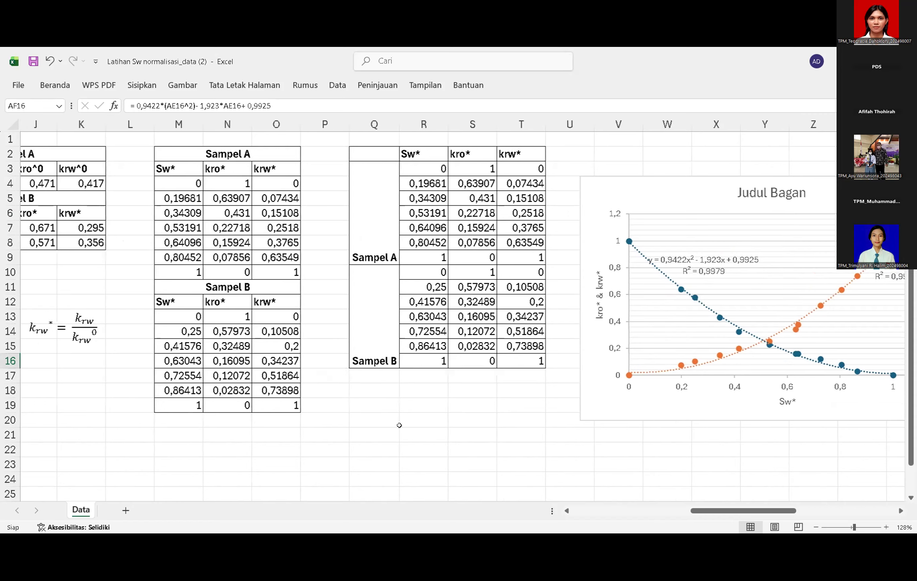
scroll(400, 426, "right", 6)
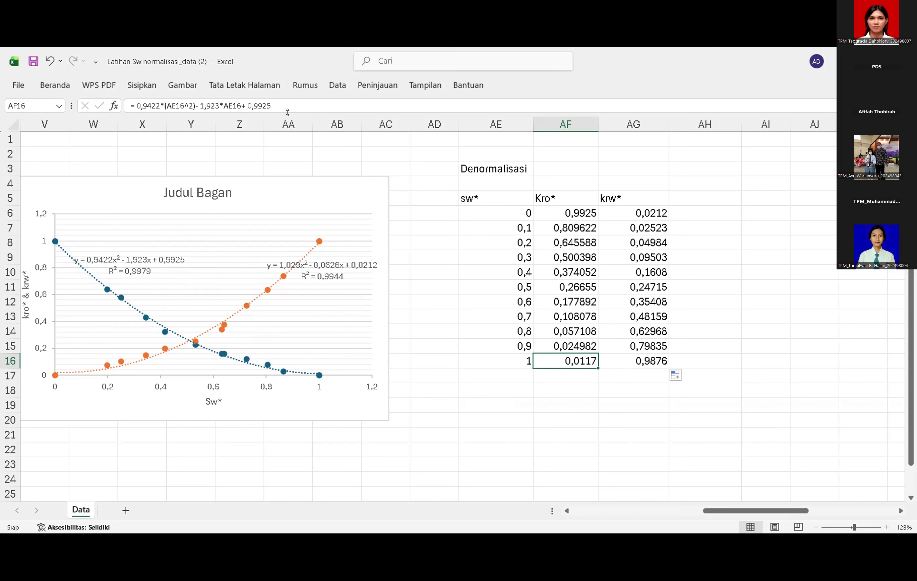
key("alt+Tab")
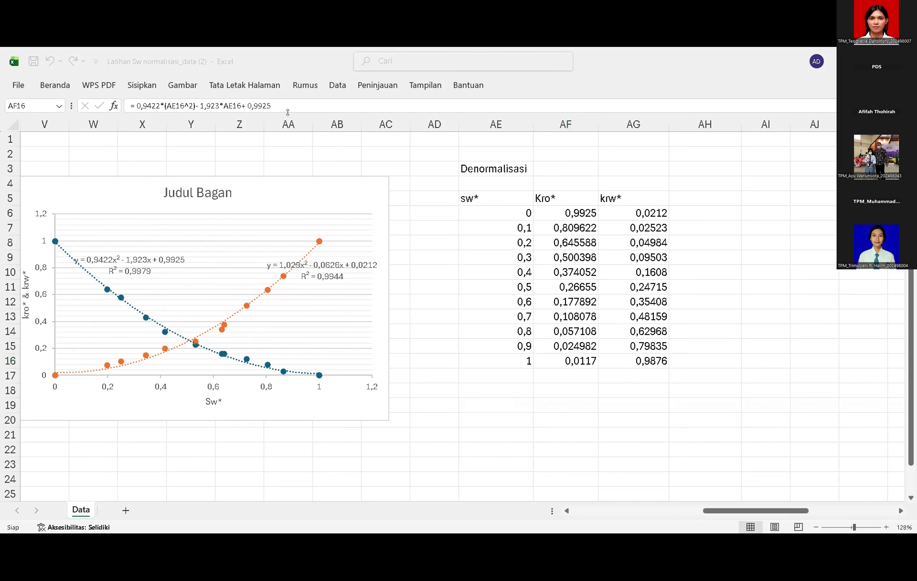
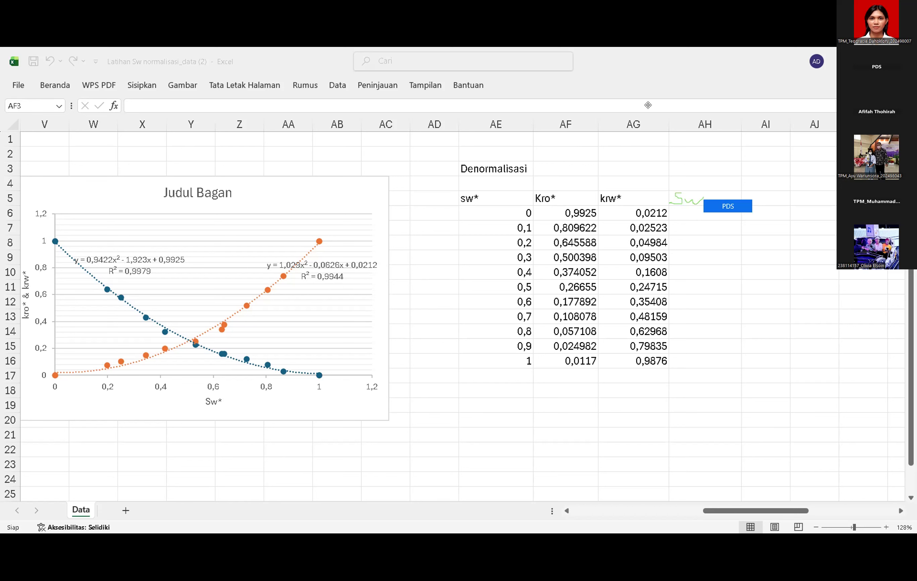
- Enter the column header Sw in AH5, beside the krw* header of the Denormalisasi table
left_click(385, 74)
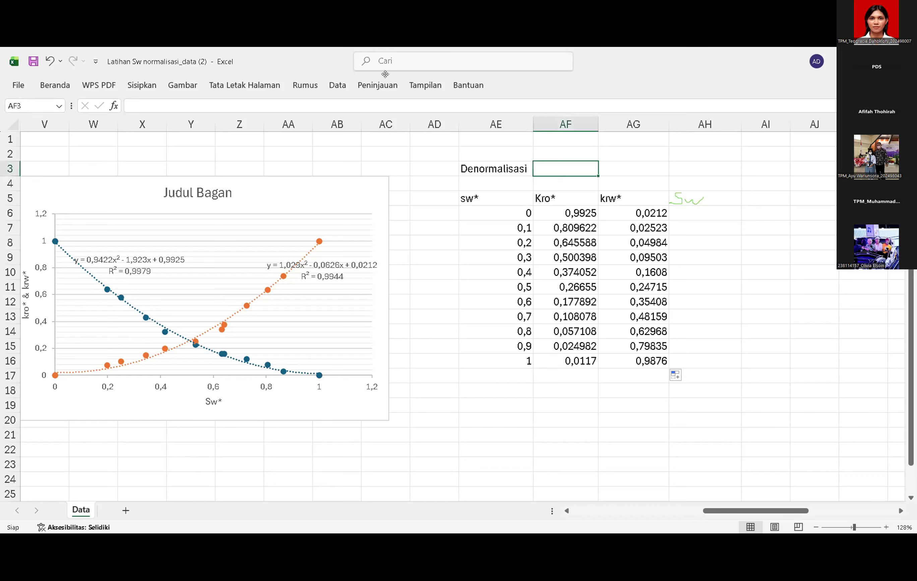
left_click(689, 196)
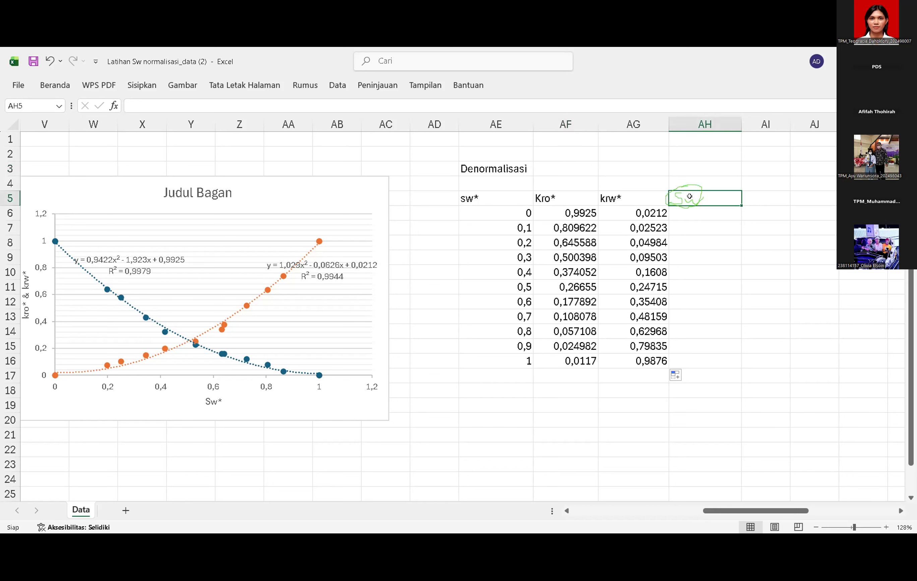
type("SW")
key("BackSpace")
type("w")
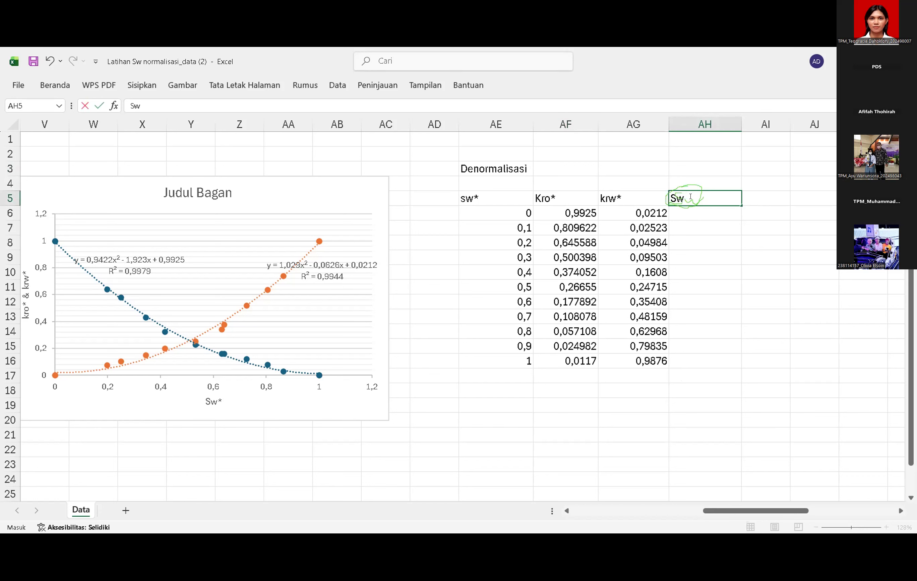
key("Return")
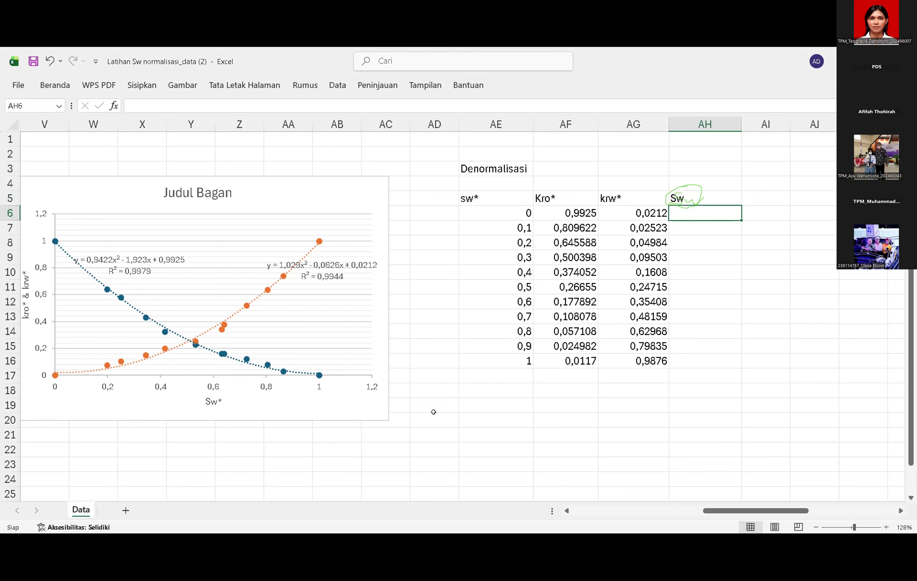
- Shift the picture with the kro(Sw) and krw(Sw) equations slightly down, away from the Sw equation above it
scroll(434, 412, "left", 9)
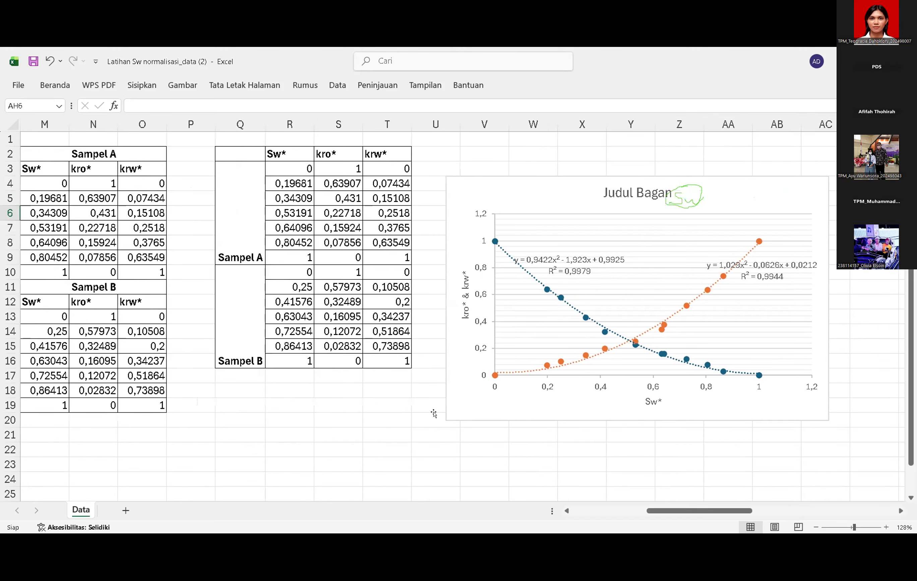
scroll(433, 414, "left", 9)
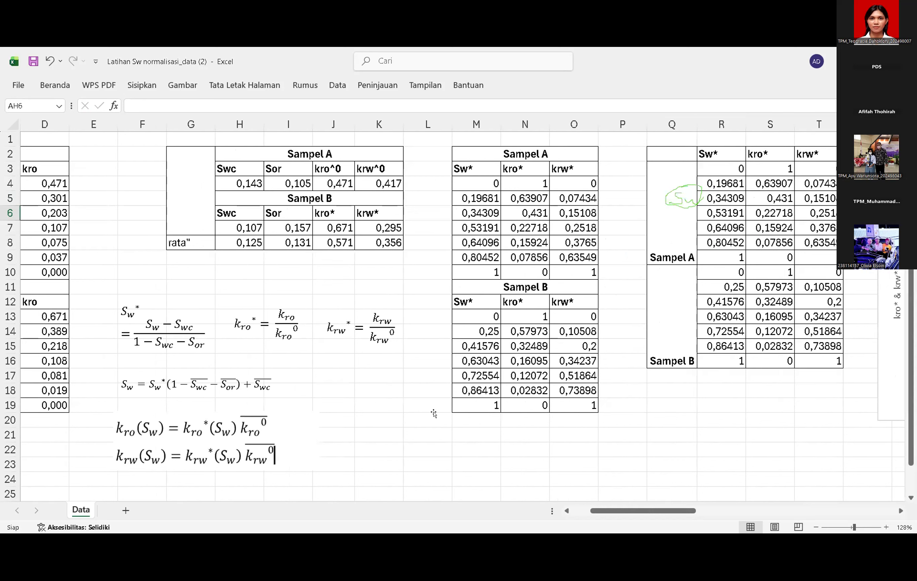
left_click(226, 421)
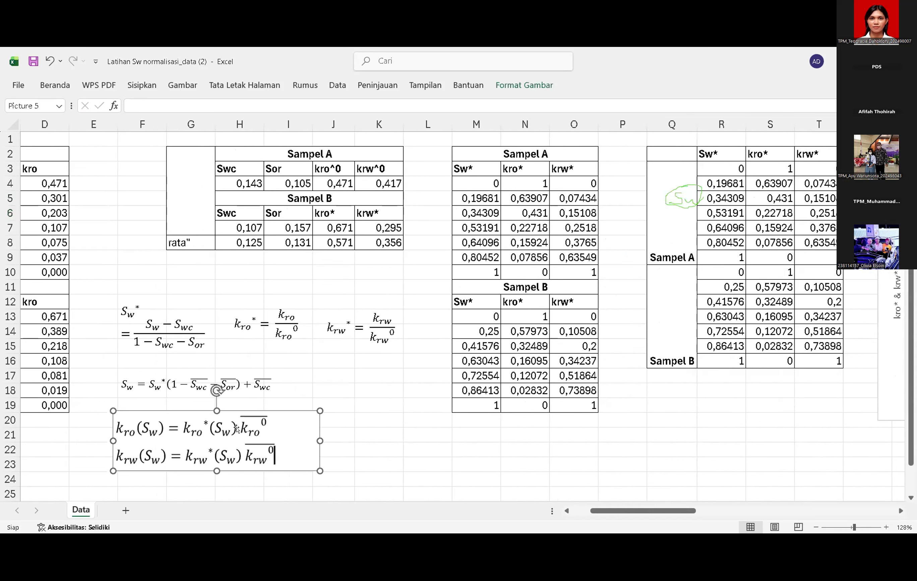
left_click_drag(273, 427, 274, 432)
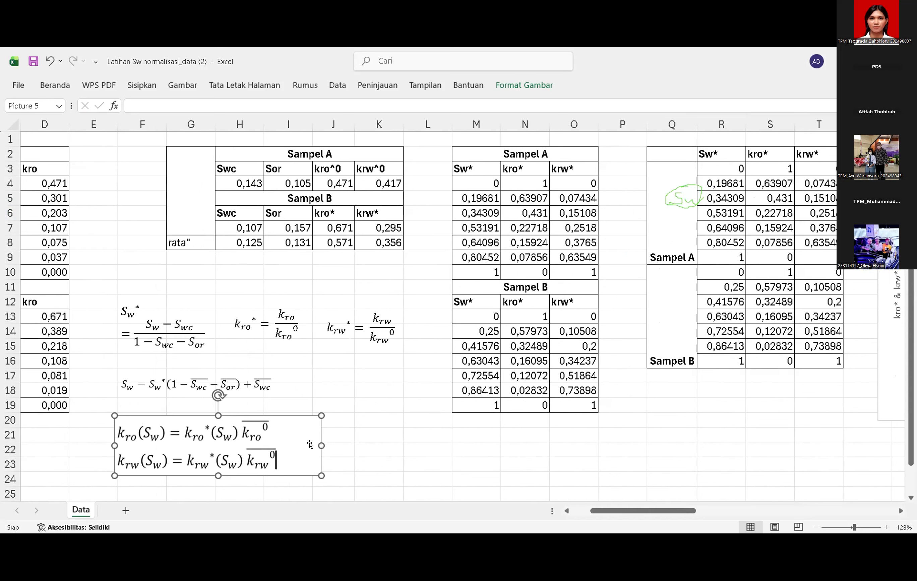
left_click(265, 385)
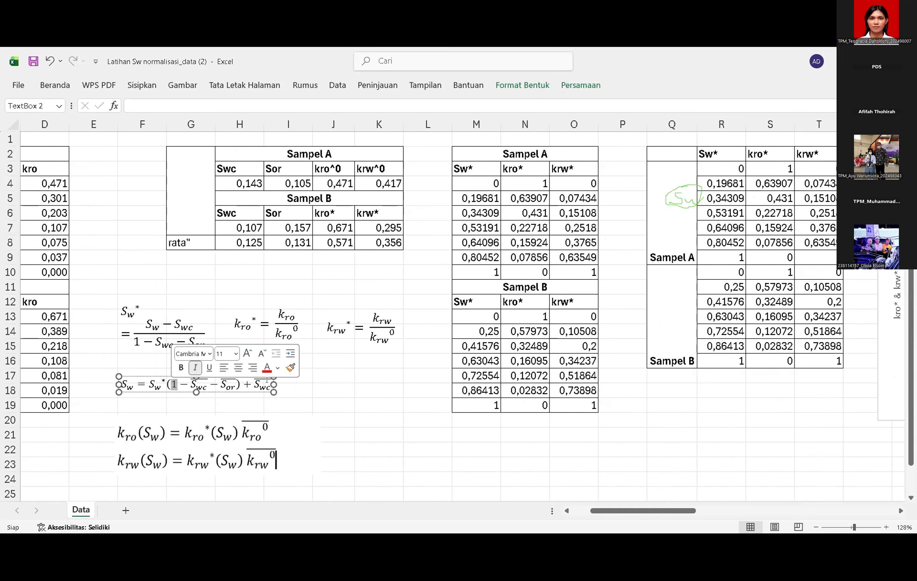
left_click_drag(265, 385, 112, 373)
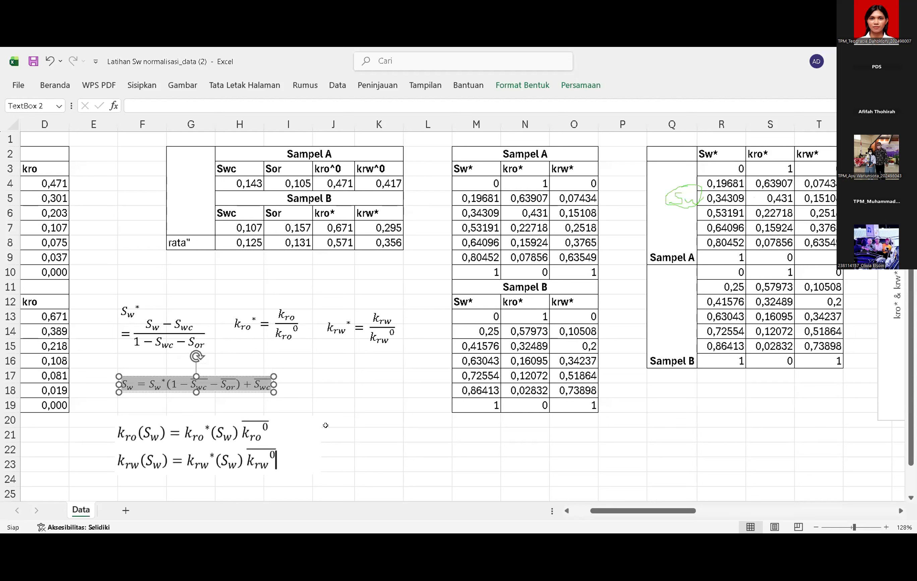
left_click(412, 424)
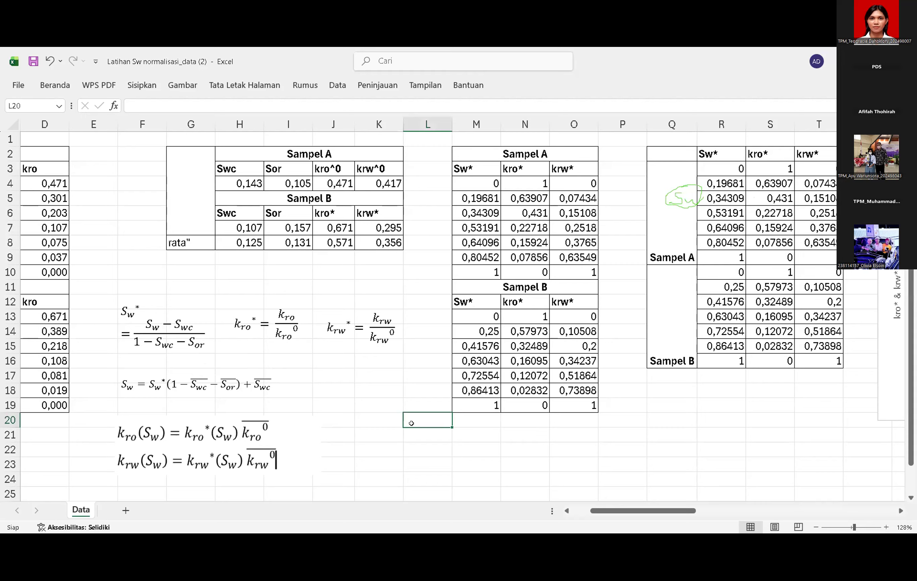
scroll(412, 423, "right", 10)
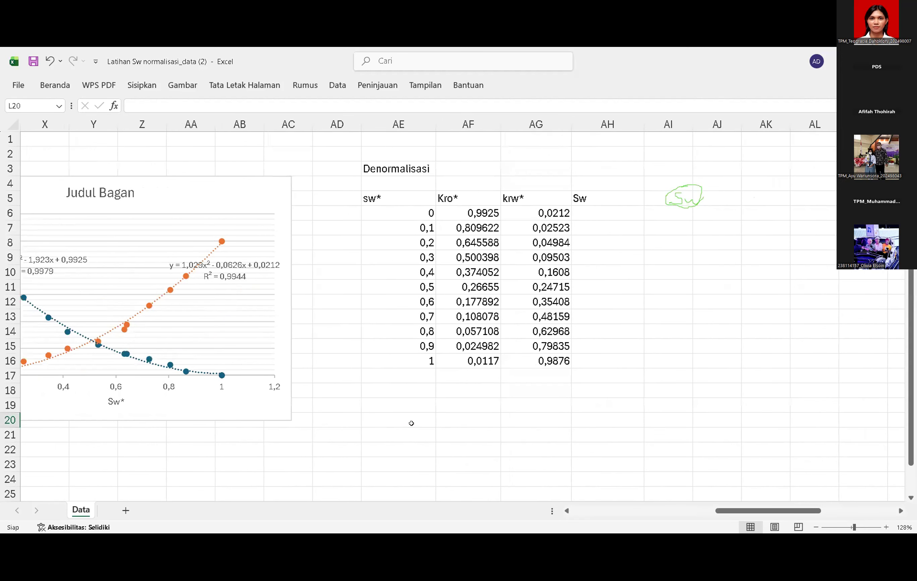
left_click(618, 213)
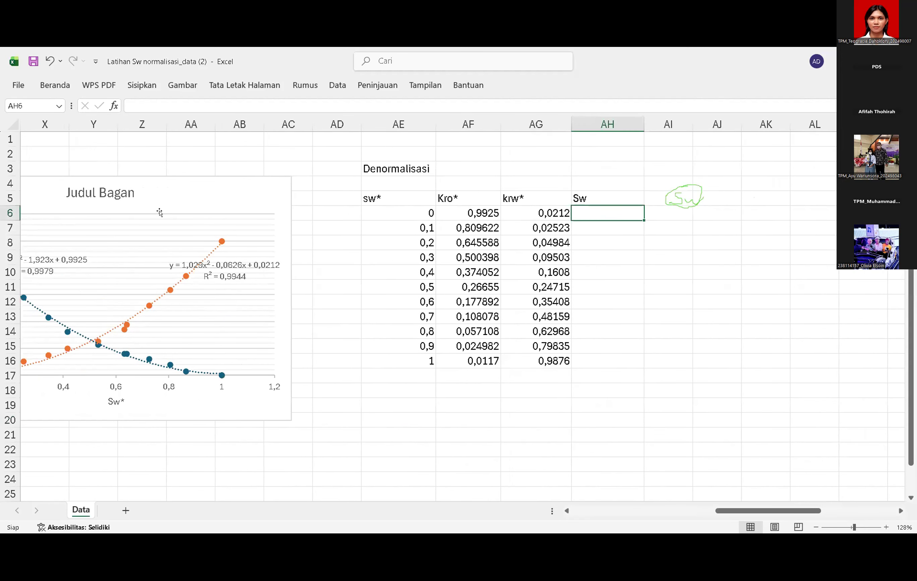
left_click(151, 105)
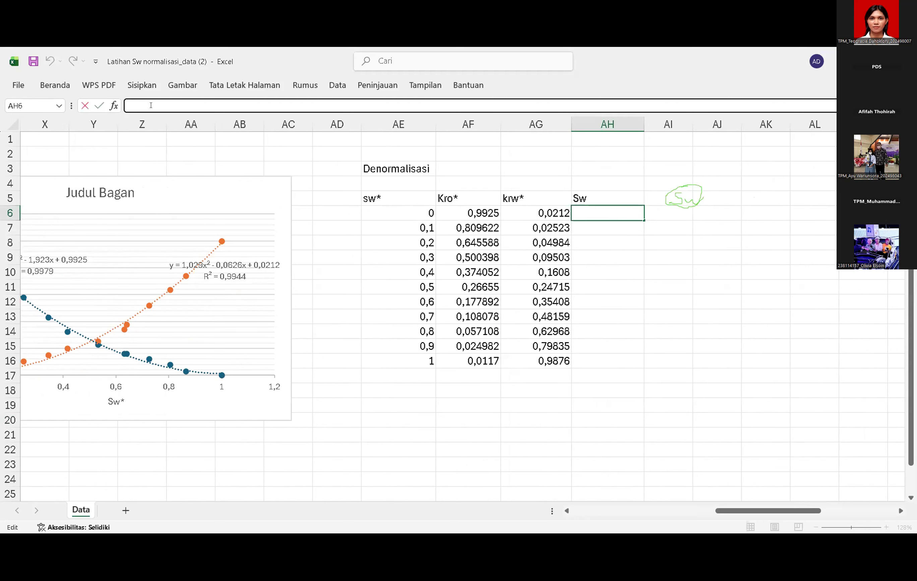
type("S_w=□□_□□^* (1−(S_wc )¯−(S_or )¯)+(S_wc )¯")
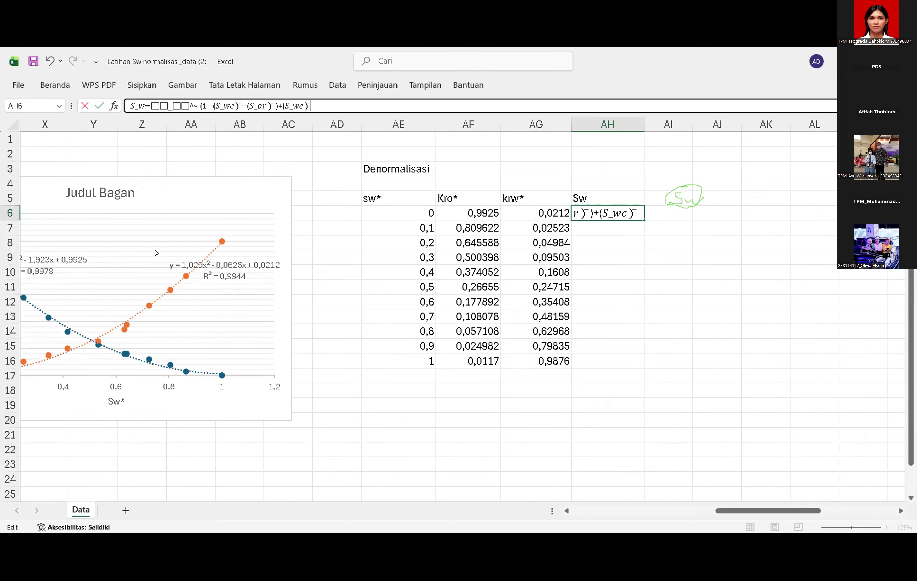
scroll(155, 253, "left", 10)
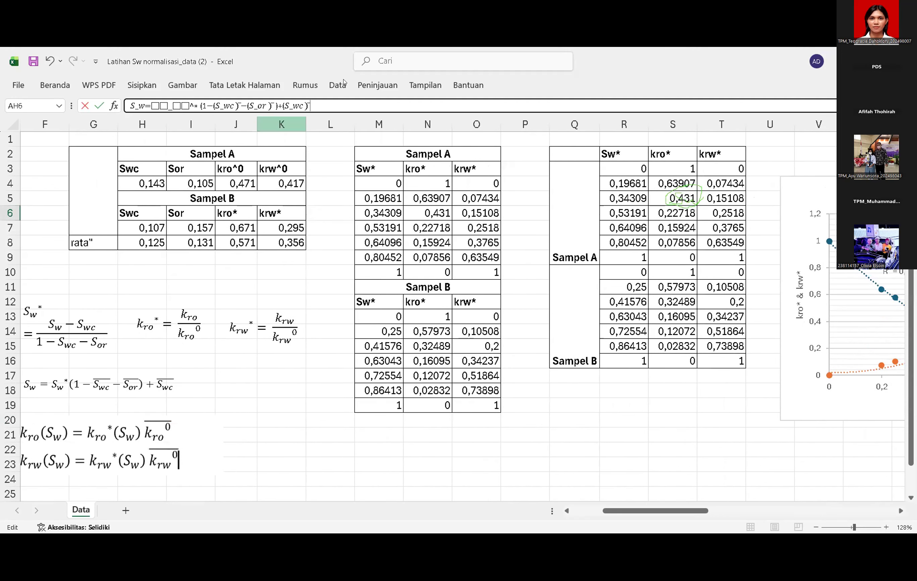
key("ctrl+a")
key("BackSpace")
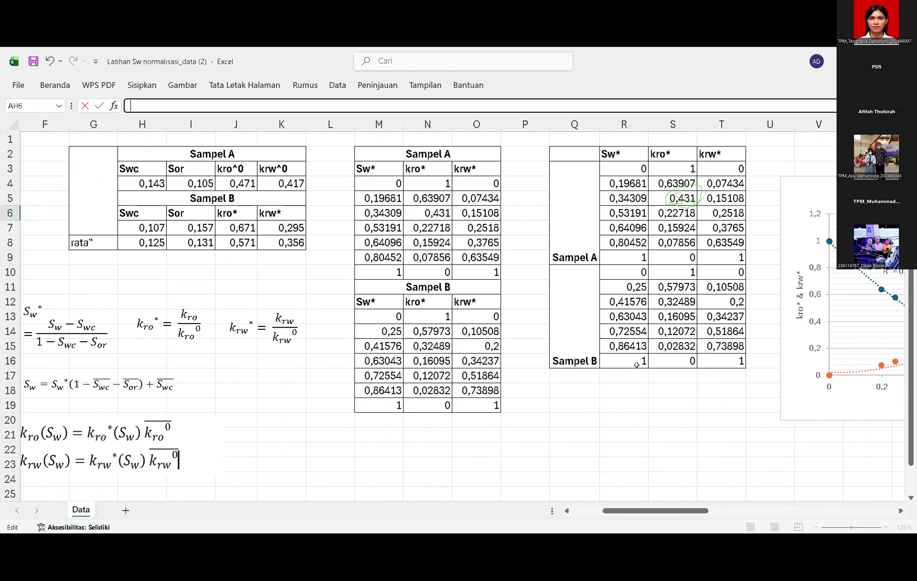
- Start the Sw formula in AH6 with a reference to all the sw* values, =AE6:AE16
scroll(637, 365, "right", 1)
scroll(636, 365, "left", 1)
type("+")
scroll(637, 365, "right", 10)
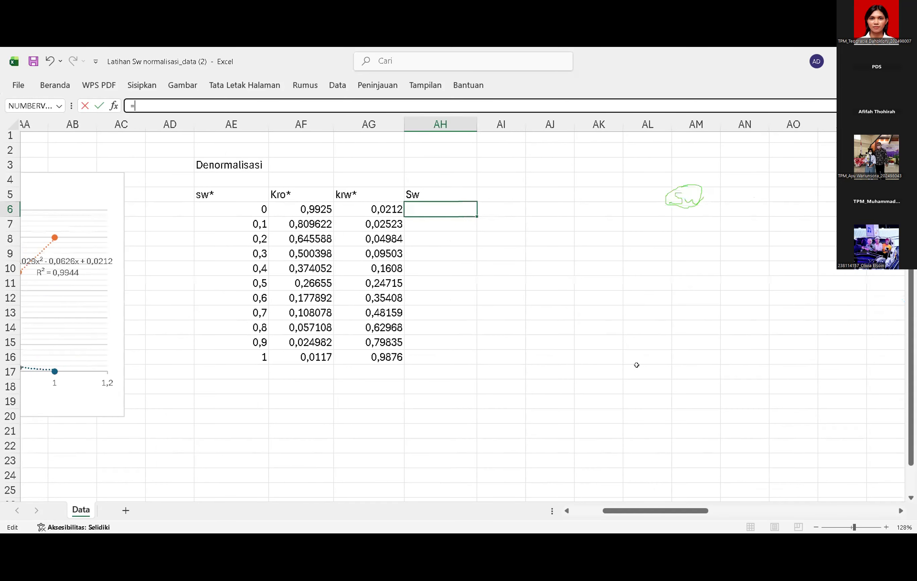
scroll(637, 366, "right", 1)
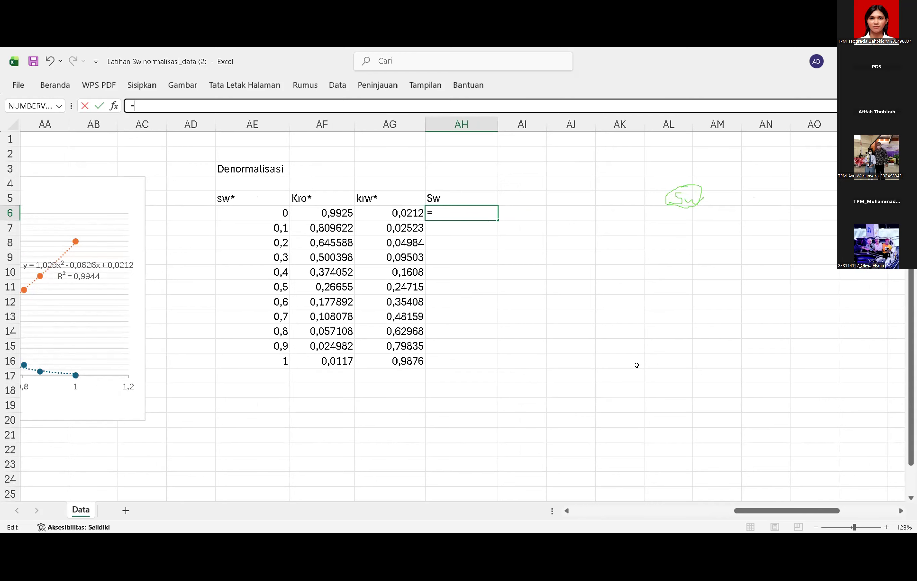
scroll(636, 365, "left", 9)
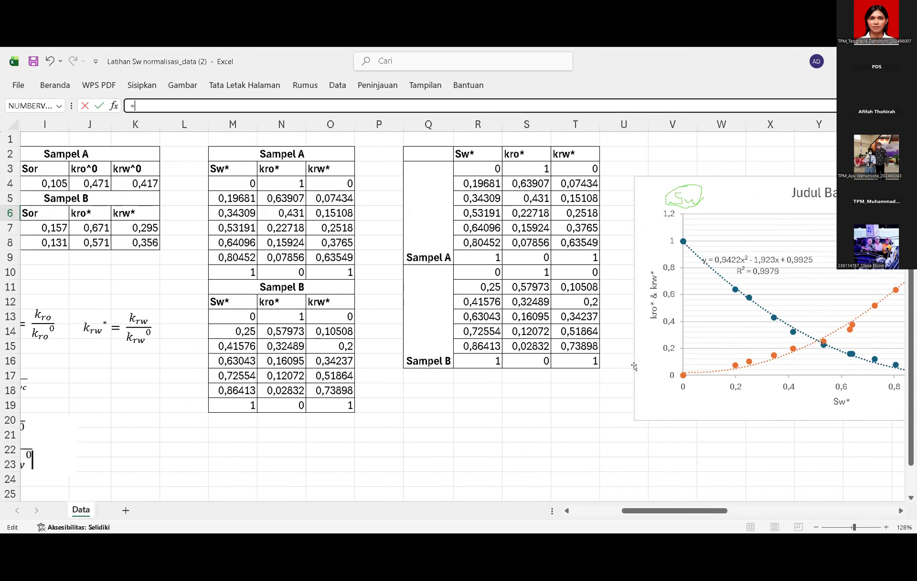
scroll(635, 368, "left", 3)
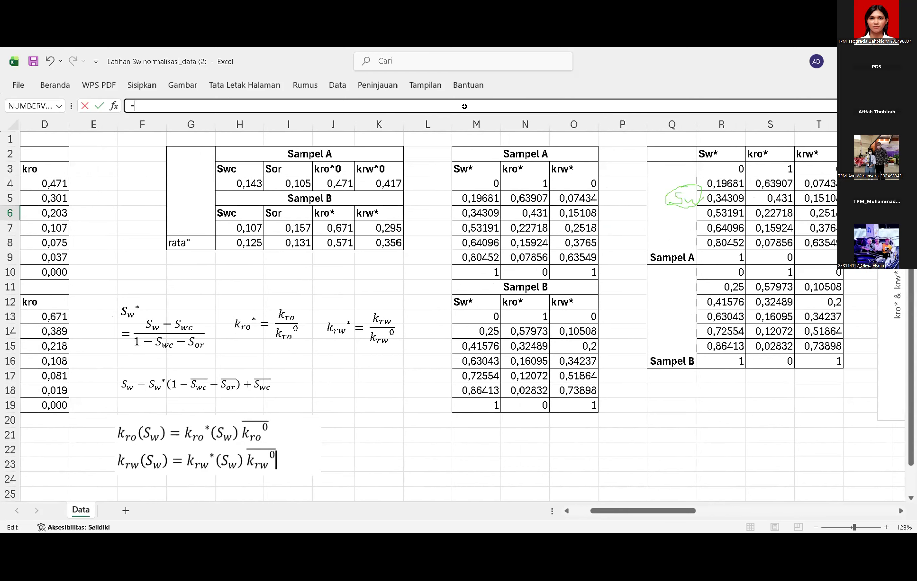
scroll(460, 202, "right", 2)
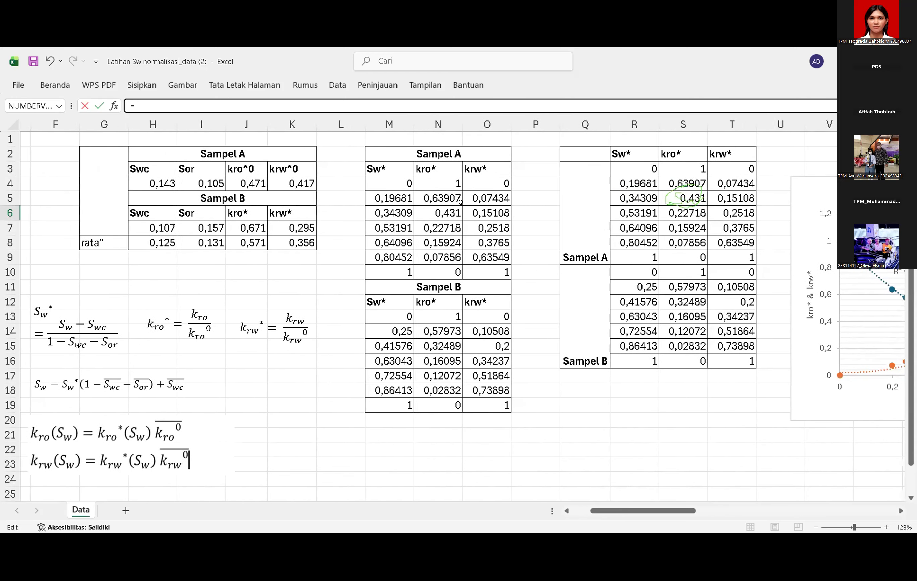
scroll(460, 202, "right", 5)
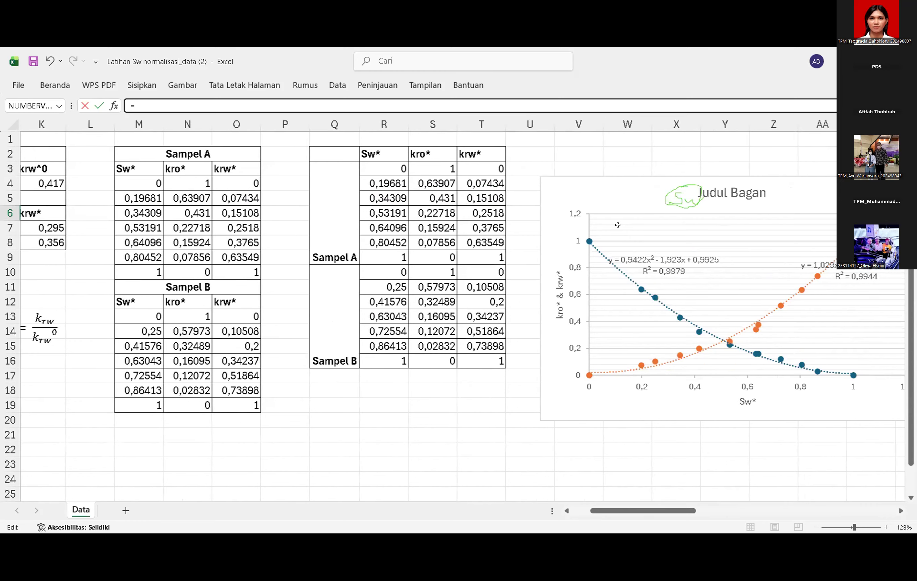
scroll(617, 225, "right", 9)
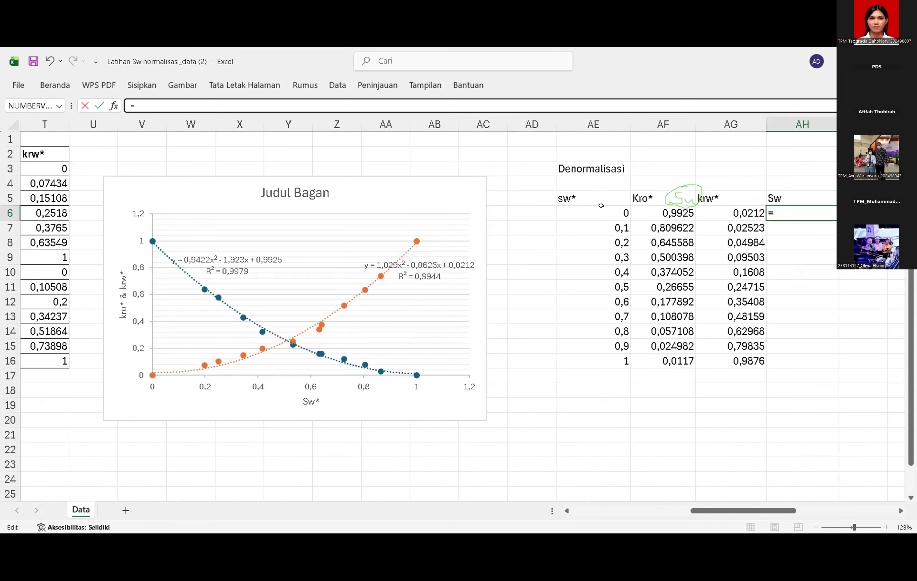
left_click(602, 211)
left_click_drag(627, 214, 629, 363)
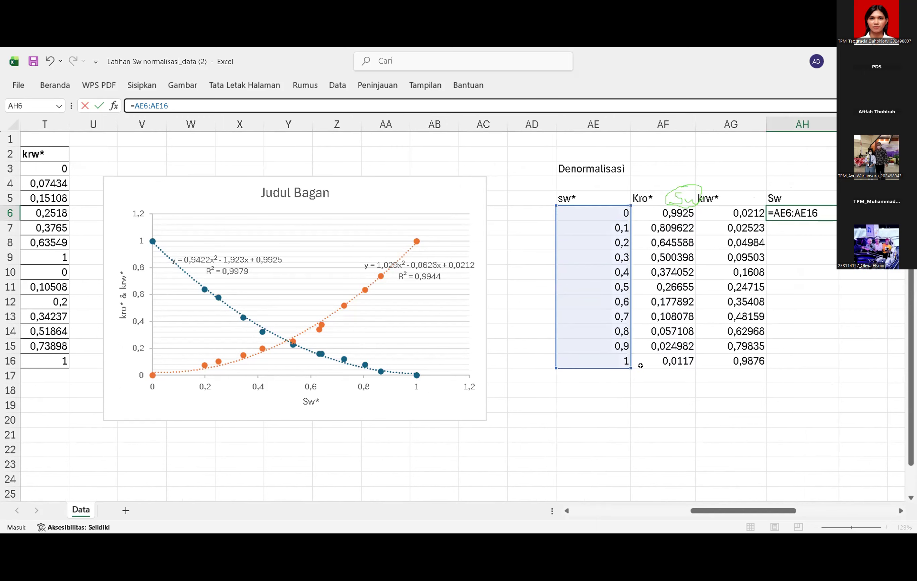
- Extend the AH6 formula with *(1-H8, referencing the average Swc in the rata" row
scroll(511, 382, "left", 10)
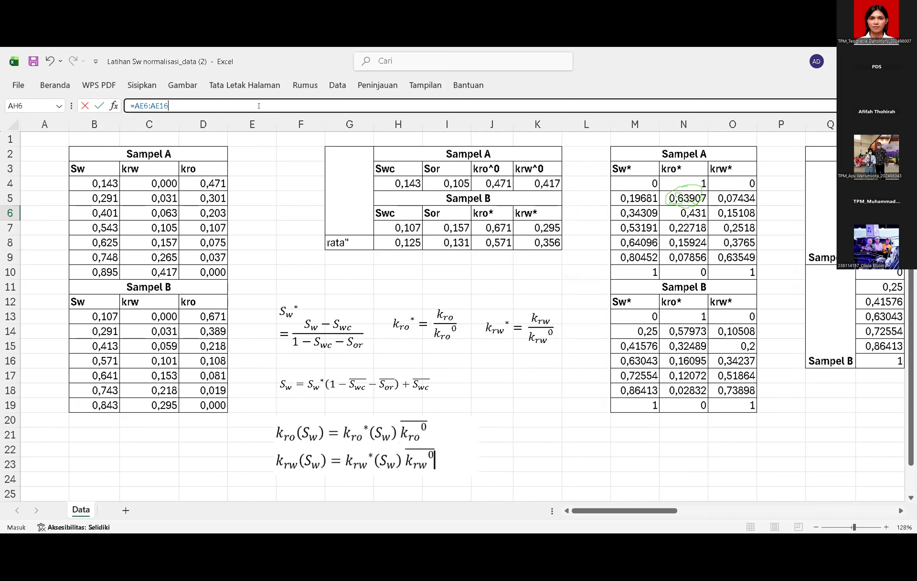
left_click(259, 106)
type("(")
type("1-")
left_click(395, 180)
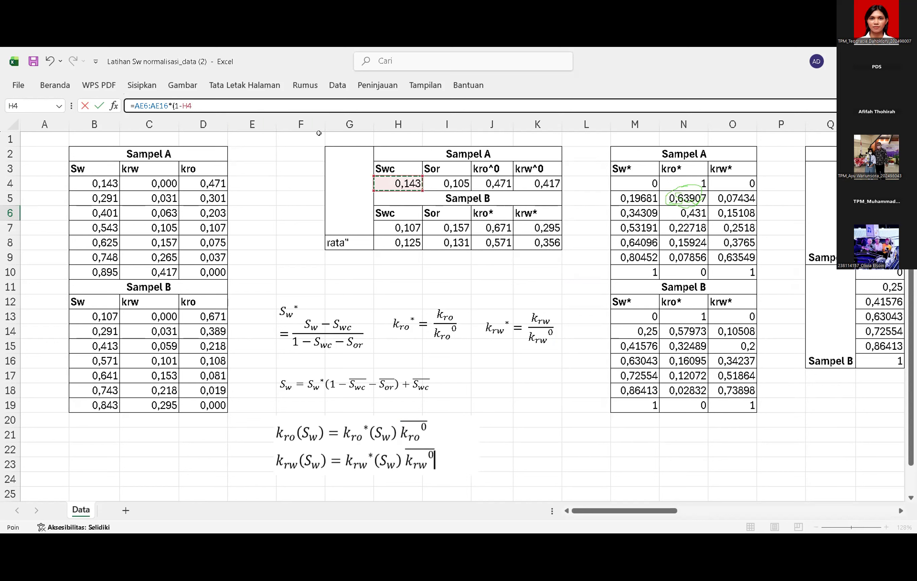
key("BackSpace")
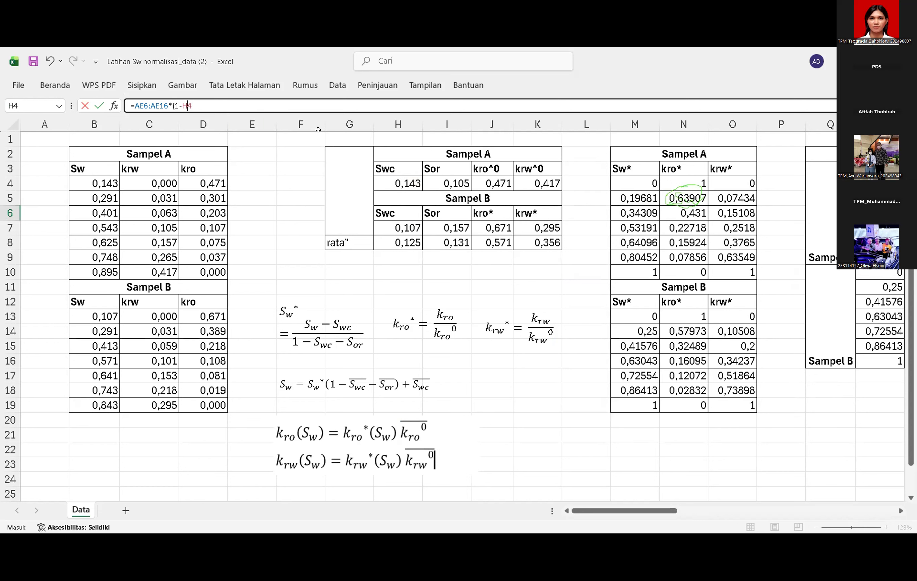
left_click(398, 238)
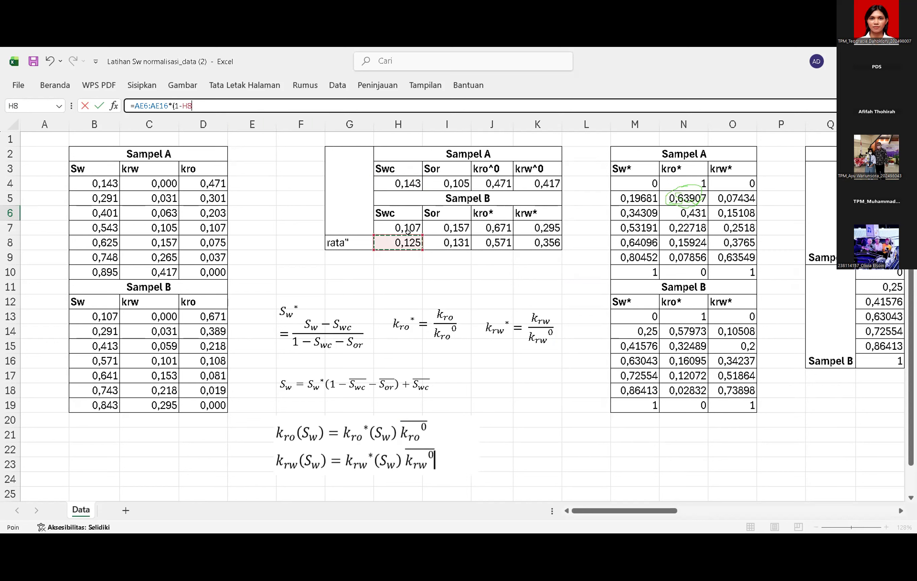
- Add a minus sign after H8 in the AH6 formula and make the average Swc reference absolute as $H$8
type("-")
left_click(190, 105)
key("F4")
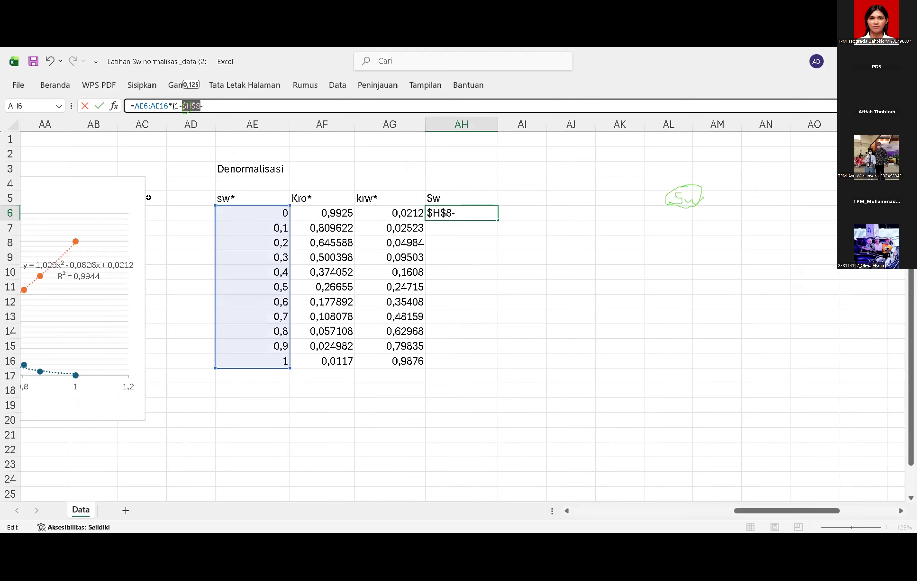
- Add the average Sor from the rata" row to the AH6 formula as the absolute reference $I$8
scroll(149, 197, "left", 2)
scroll(149, 197, "left", 8)
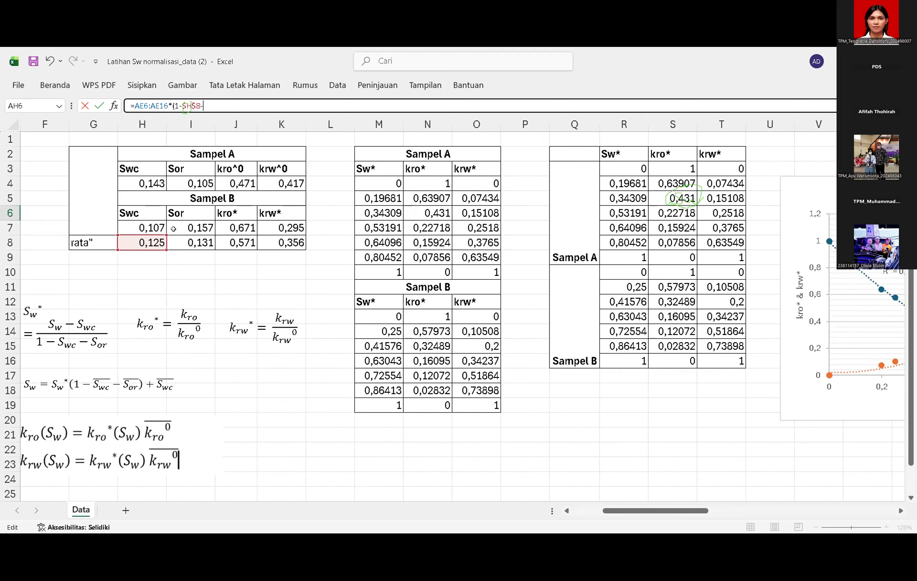
left_click(183, 243)
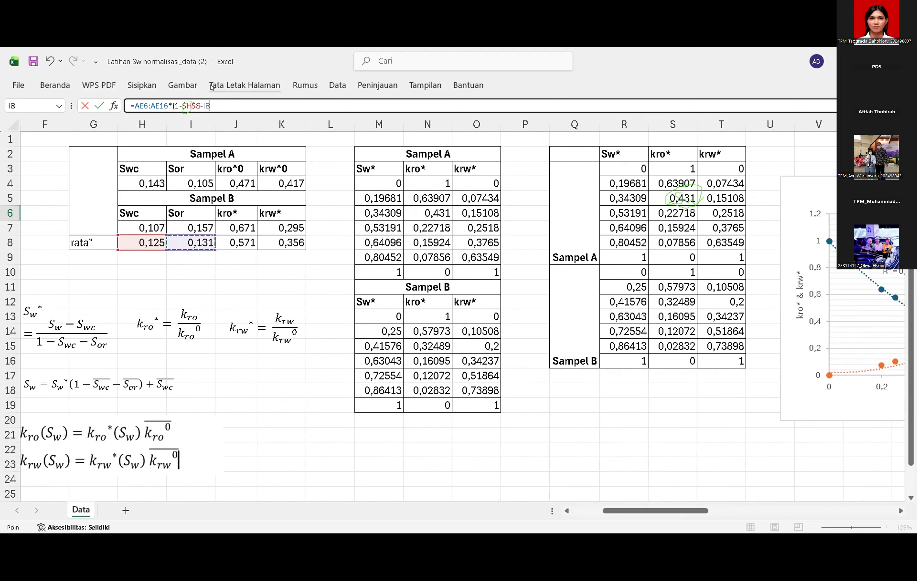
left_click(204, 97)
key("F4")
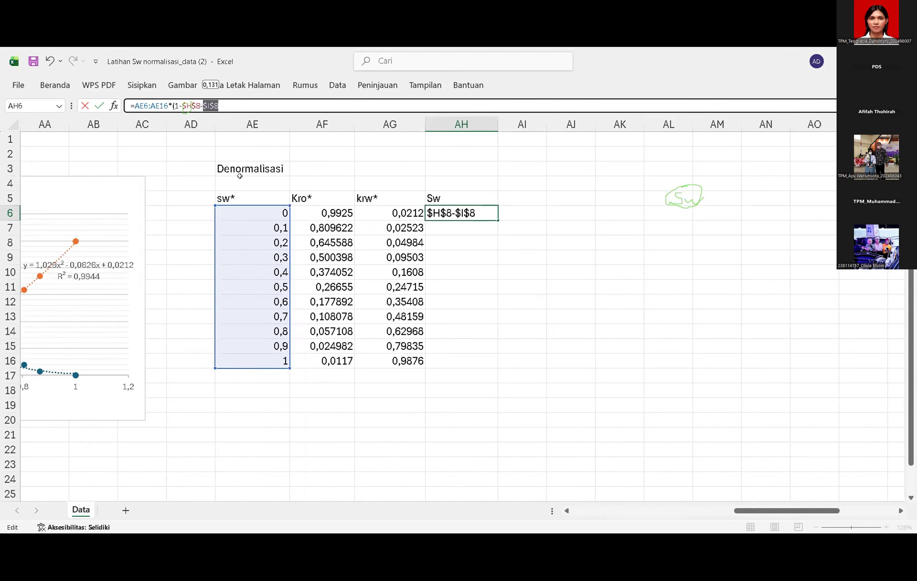
- Close the bracket after $I$8 in the AH6 formula and append a plus sign
scroll(240, 176, "left", 3)
scroll(239, 176, "left", 20)
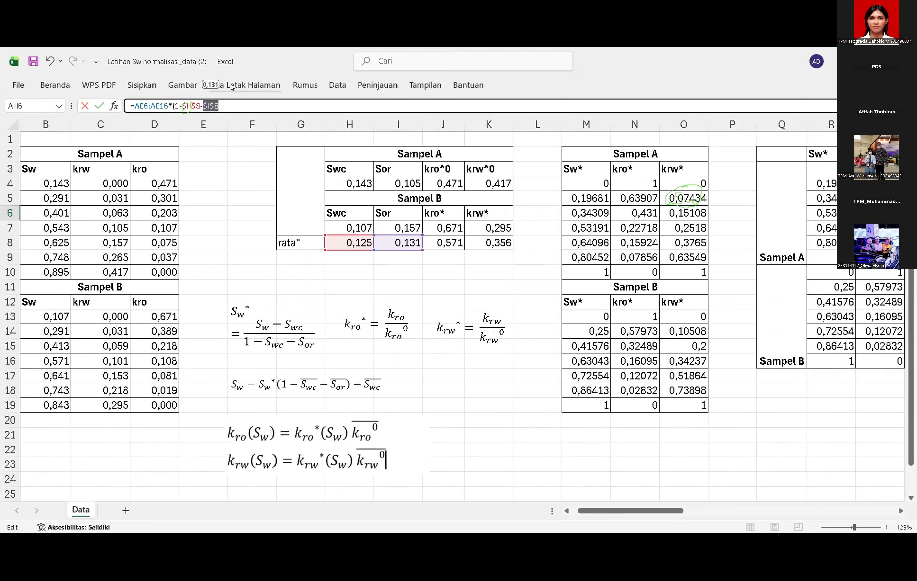
left_click(229, 101)
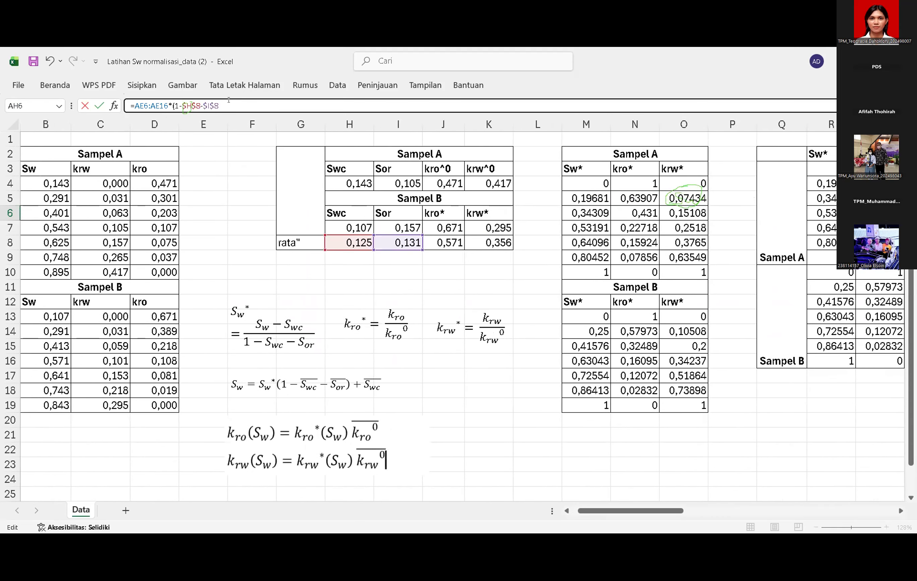
type(")=")
key("BackSpace")
type("+")
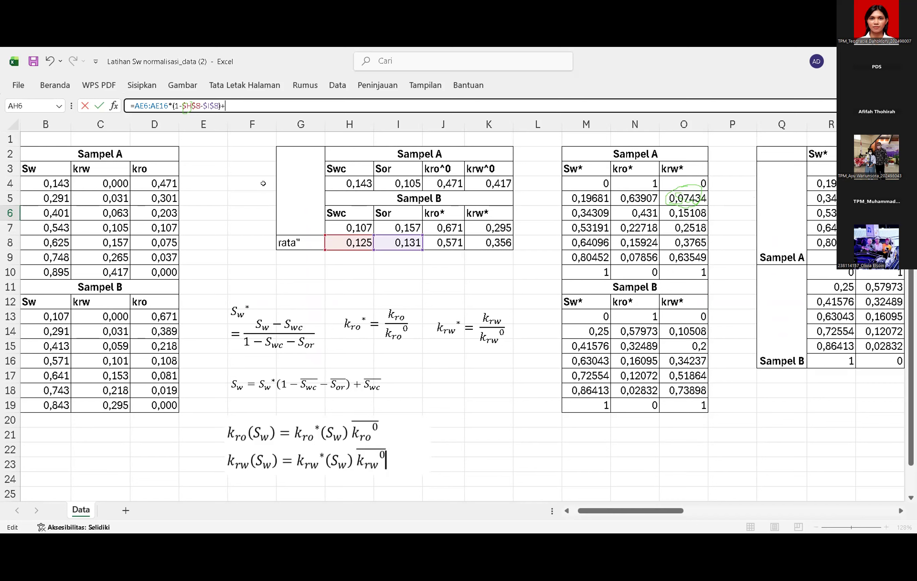
- Finish the AH6 formula with the average Swc as absolute $H$8, giving =AE6:AE16*(1-$H$8-$I$8)+$H$8, and enter it
left_click(350, 242)
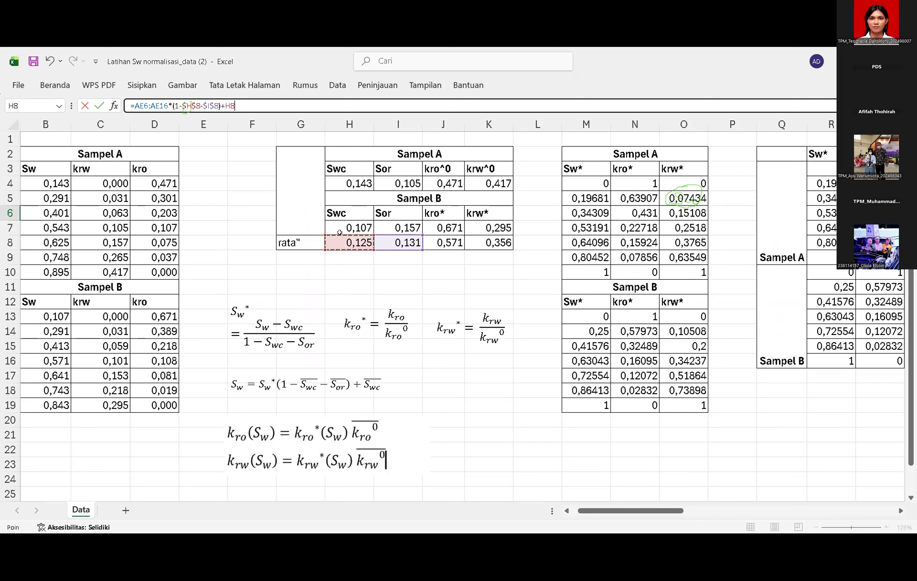
left_click(227, 105)
type("$")
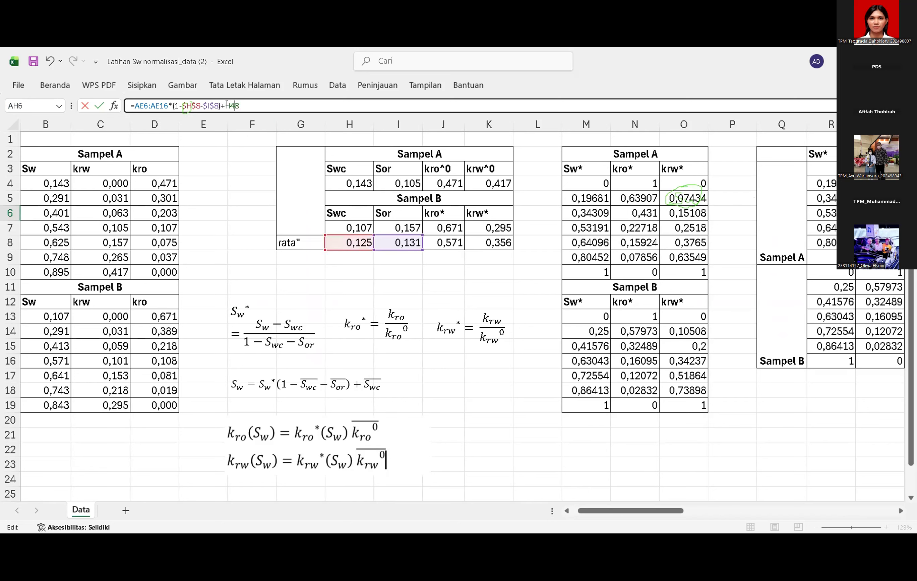
key("BackSpace")
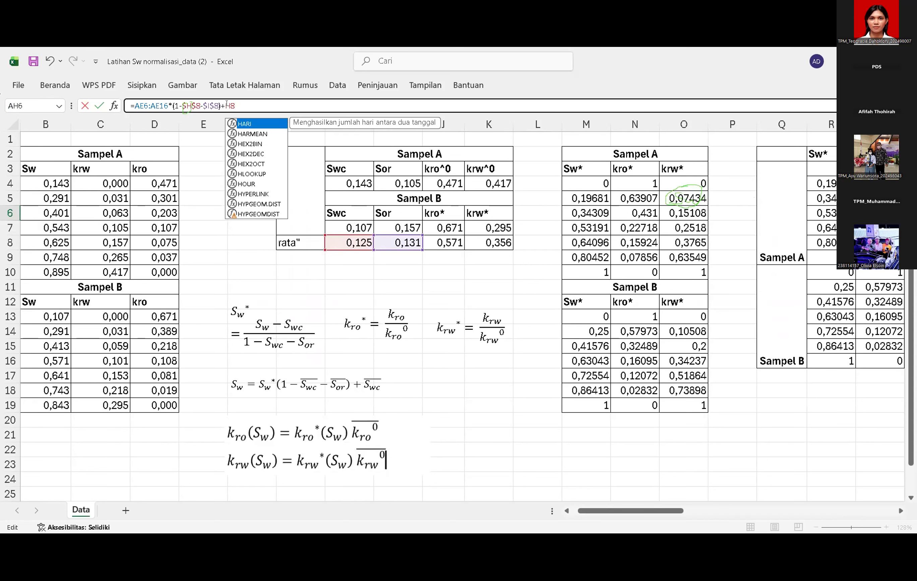
key("F4")
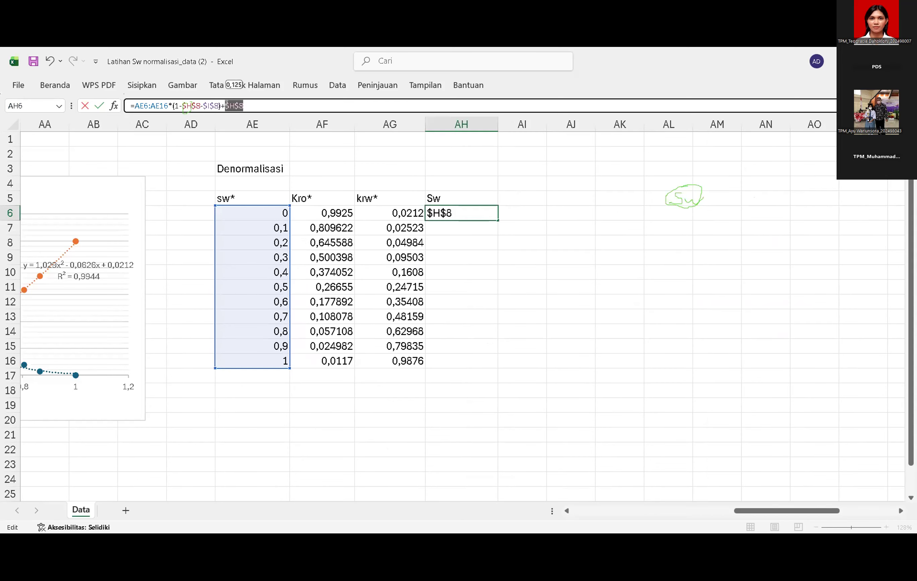
left_click(257, 104)
key("Return")
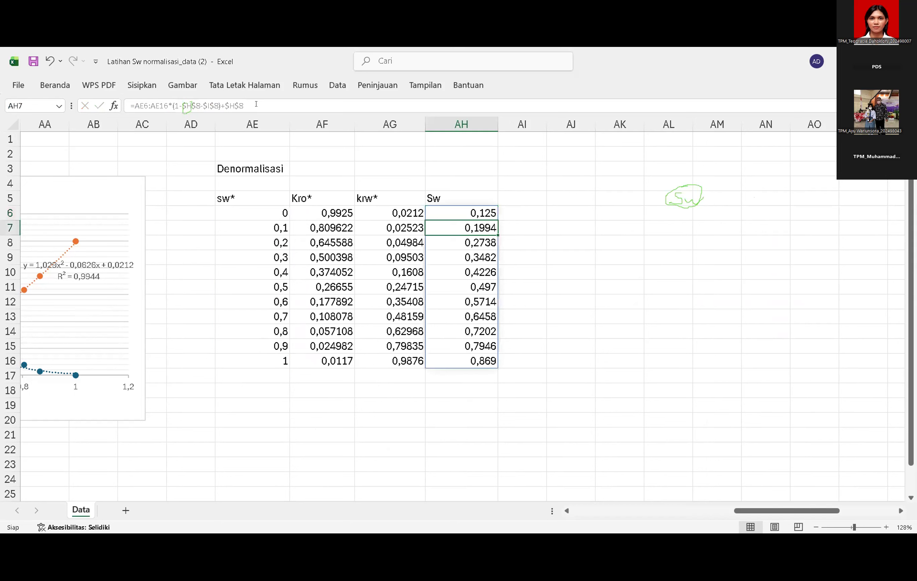
- Examine the cells of the Sw column and the formula behind them, from AH7 down to AH16
left_click(564, 257)
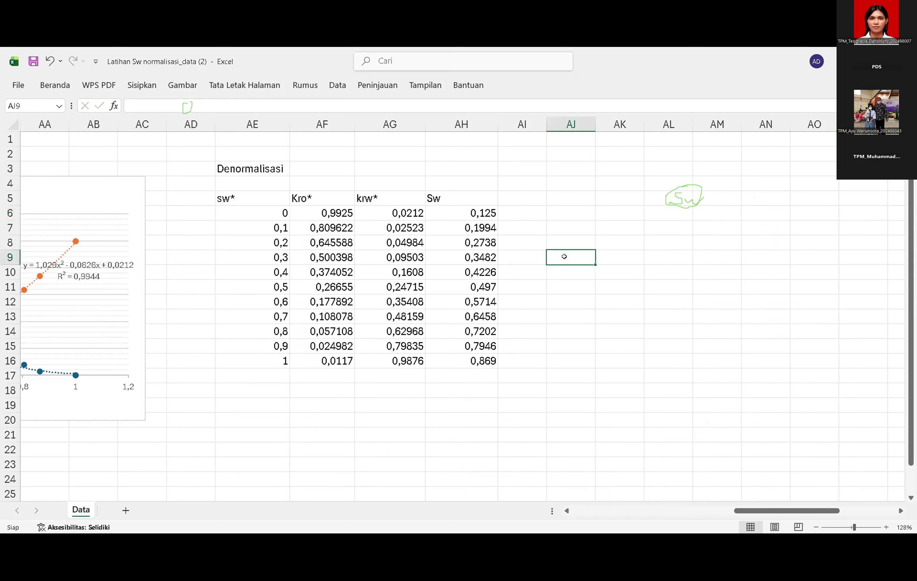
left_click(469, 229)
left_click(471, 251)
left_click(477, 275)
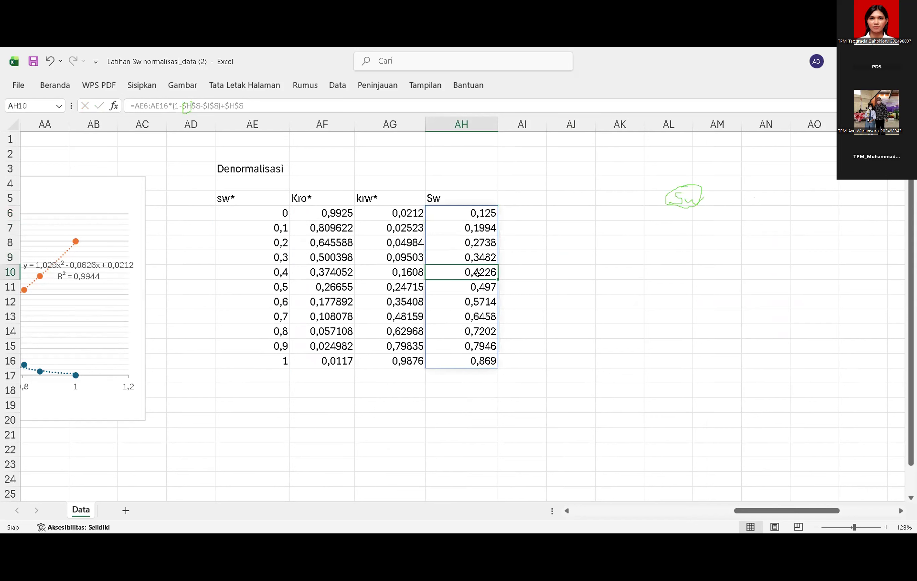
left_click(479, 303)
left_click(486, 318)
left_click(488, 333)
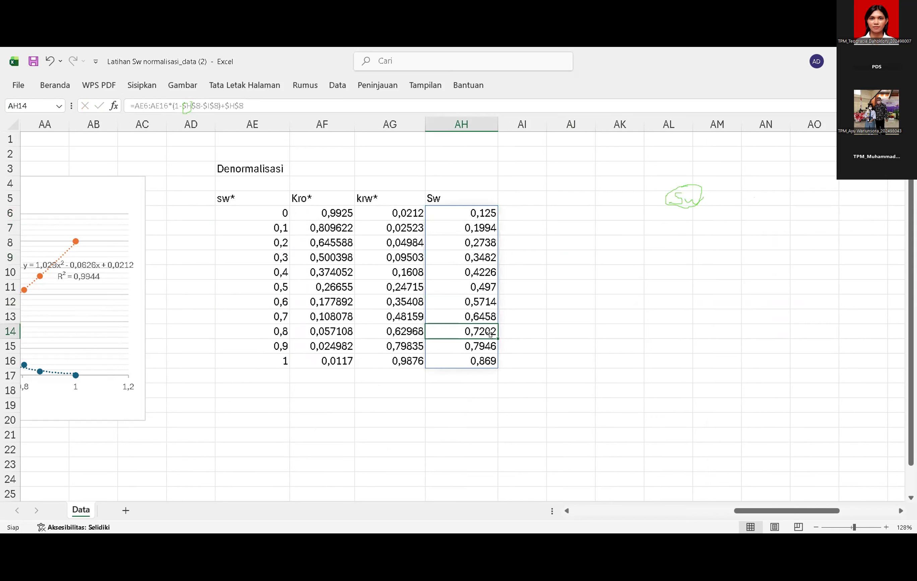
left_click(511, 298)
left_click(516, 197)
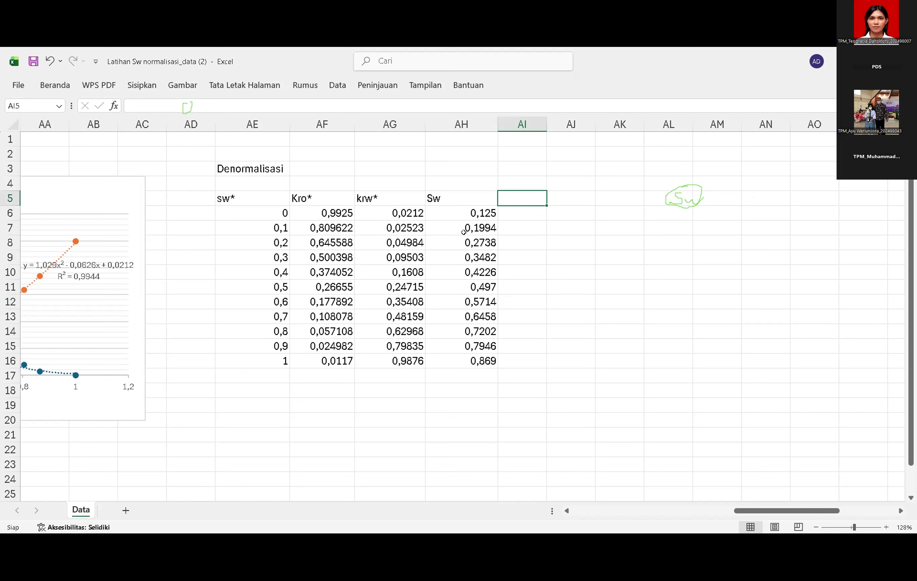
left_click(477, 232)
left_click(475, 258)
left_click(476, 289)
left_click(477, 304)
left_click(477, 317)
left_click(478, 348)
left_click(479, 357)
left_click(285, 107)
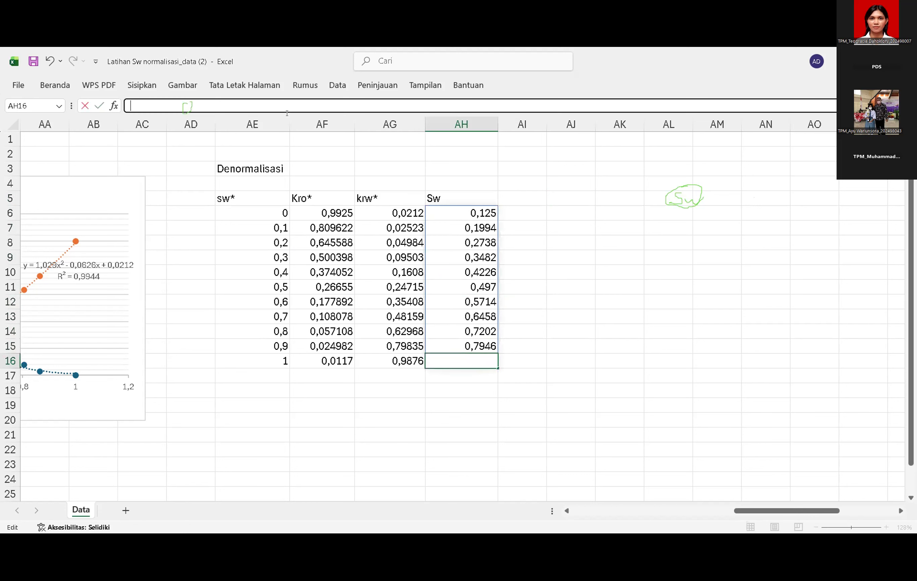
left_click(446, 283)
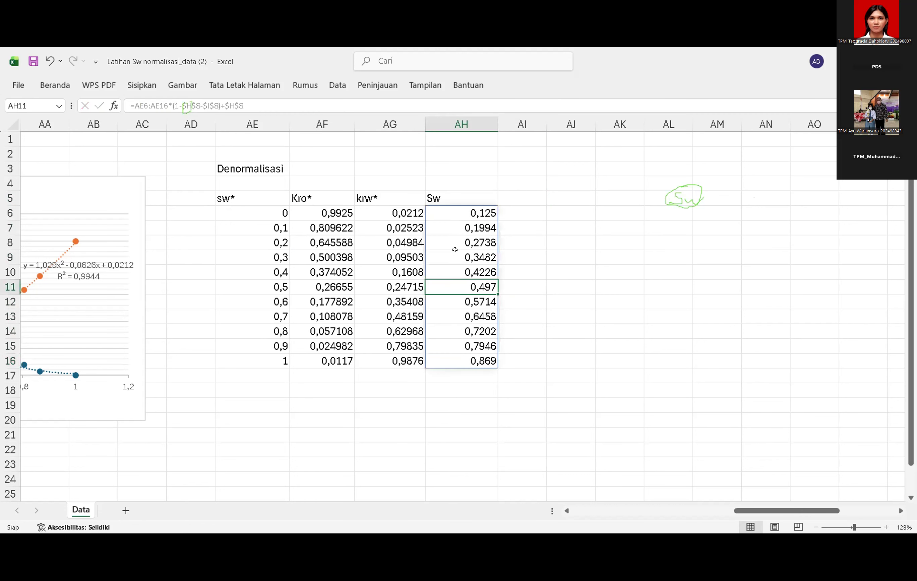
left_click(463, 180)
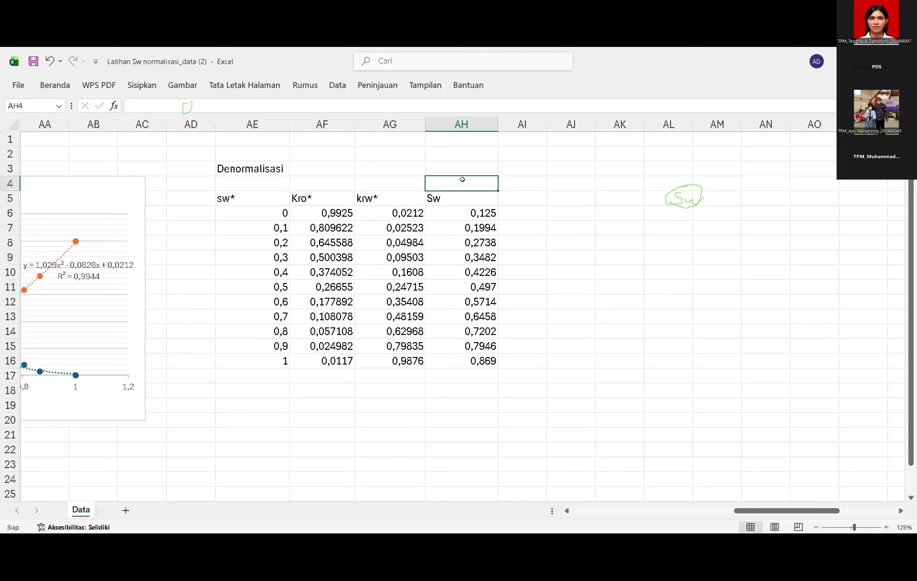
left_click(324, 67)
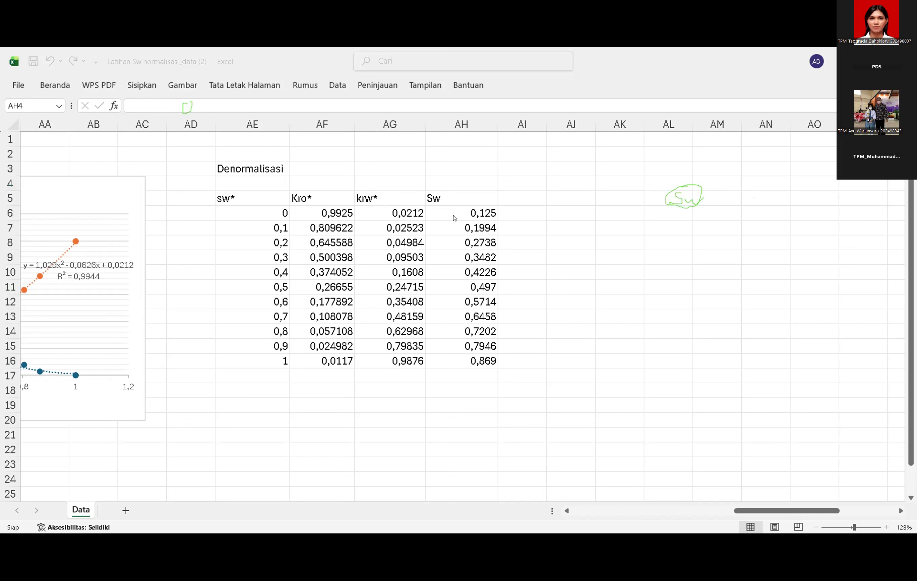
left_click(439, 240)
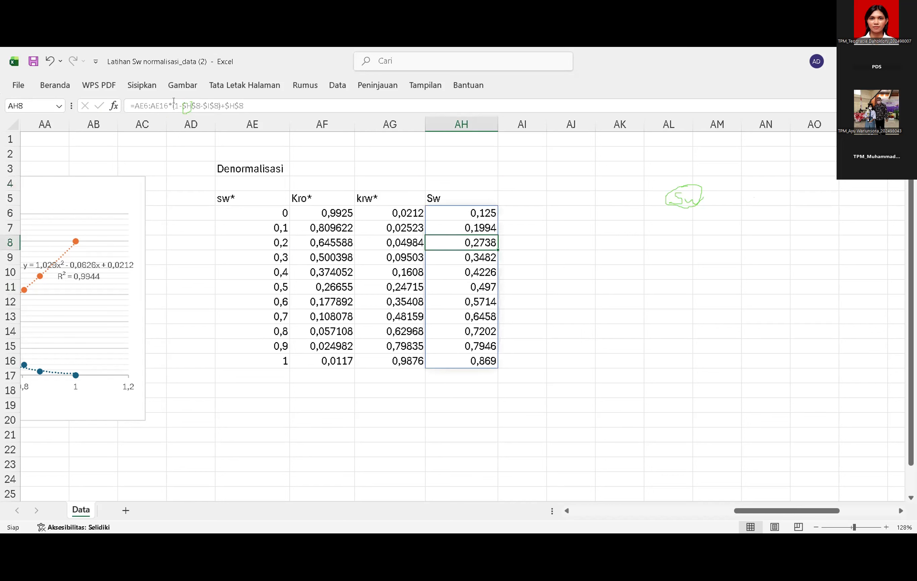
- Copy the full text of the Sw formula in AH6
left_click(447, 215)
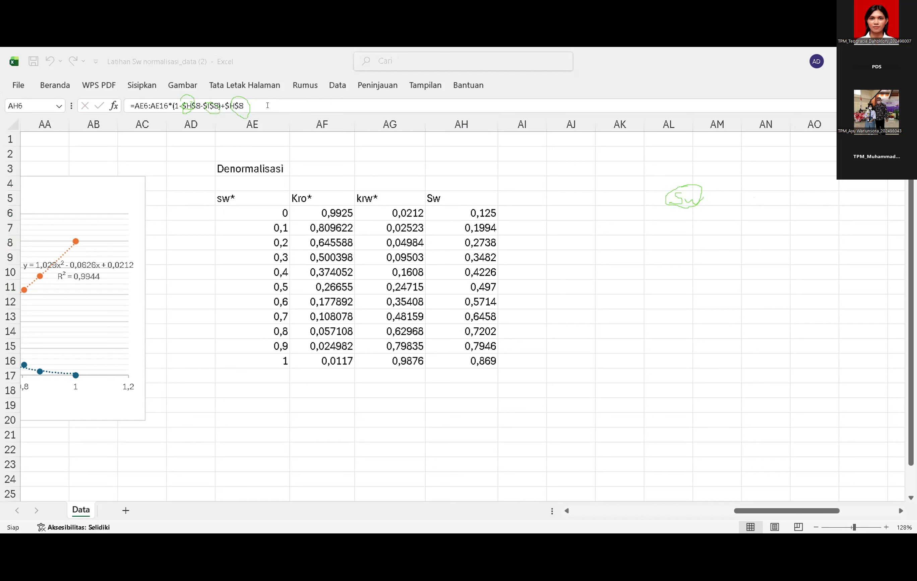
left_click(163, 97)
left_click_drag(247, 106, 129, 98)
key("ctrl+c")
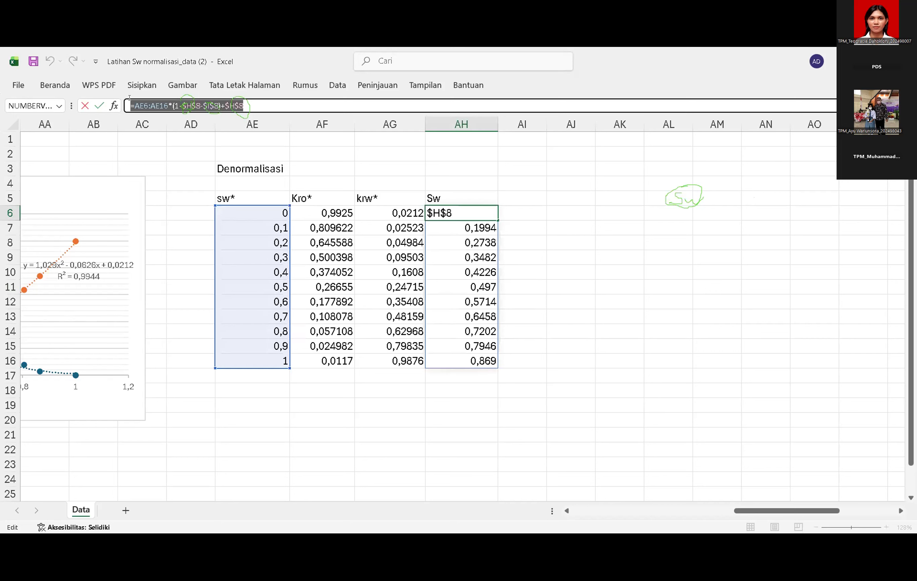
key("alt+Tab")
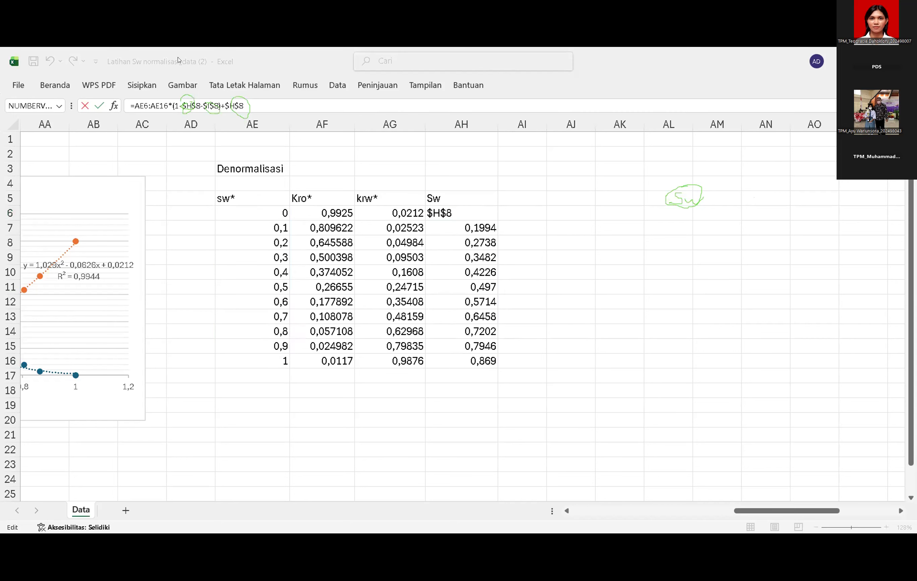
left_click(210, 181)
left_click(156, 136)
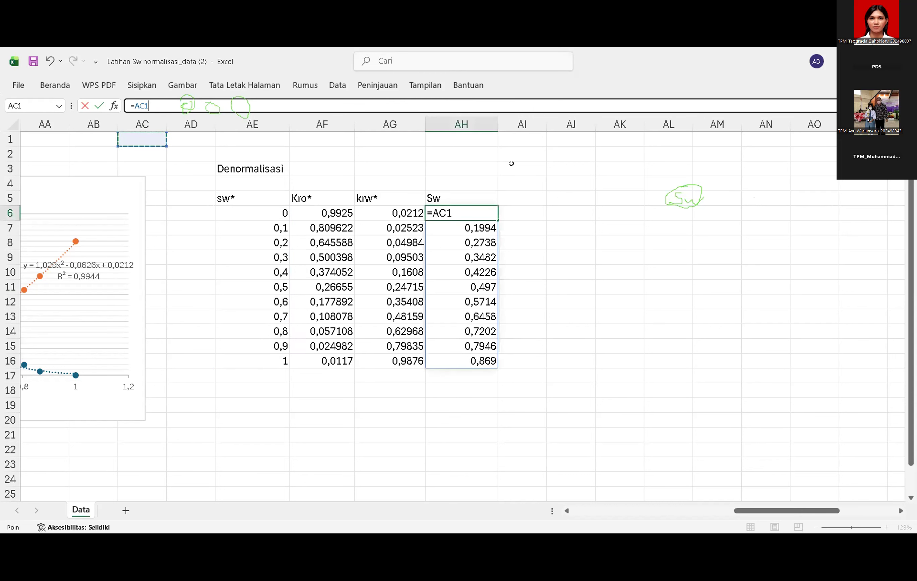
left_click(49, 60)
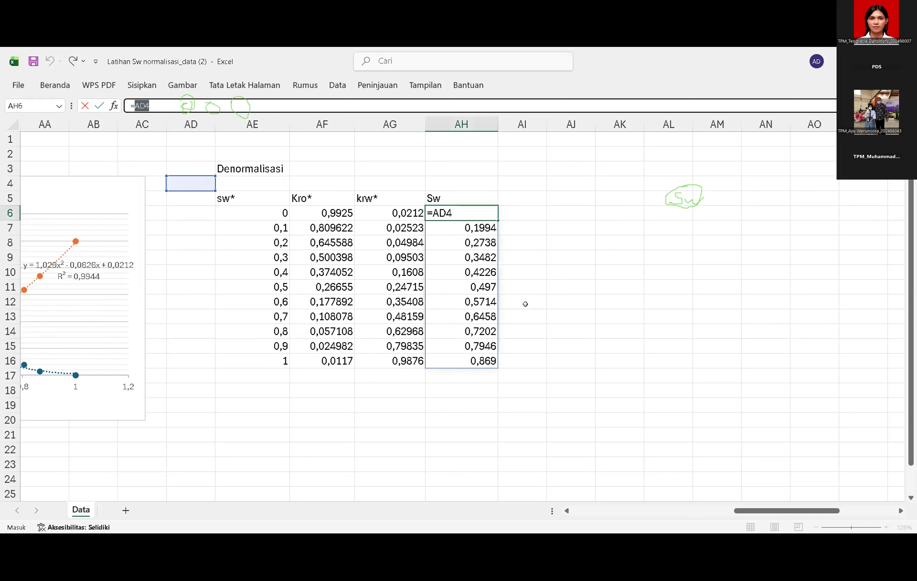
left_click(492, 285)
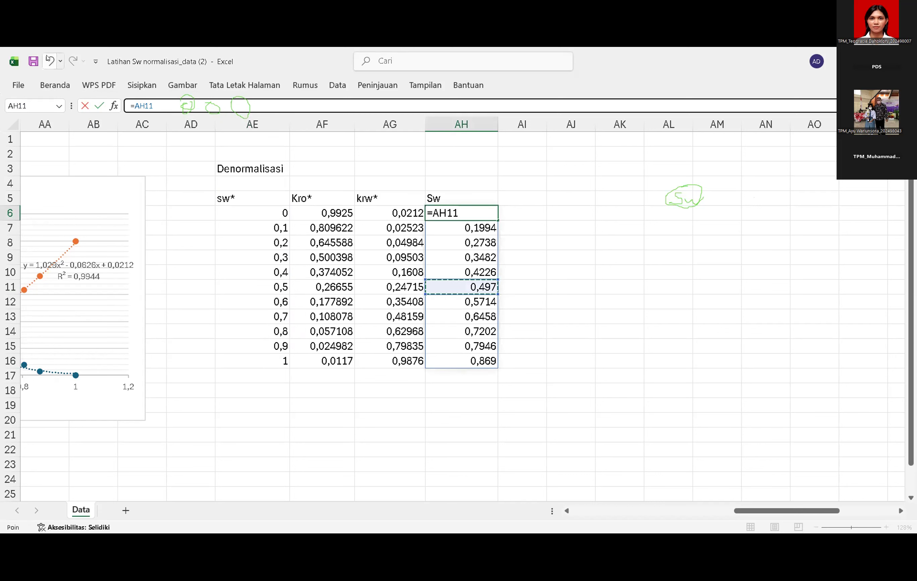
left_click(47, 58)
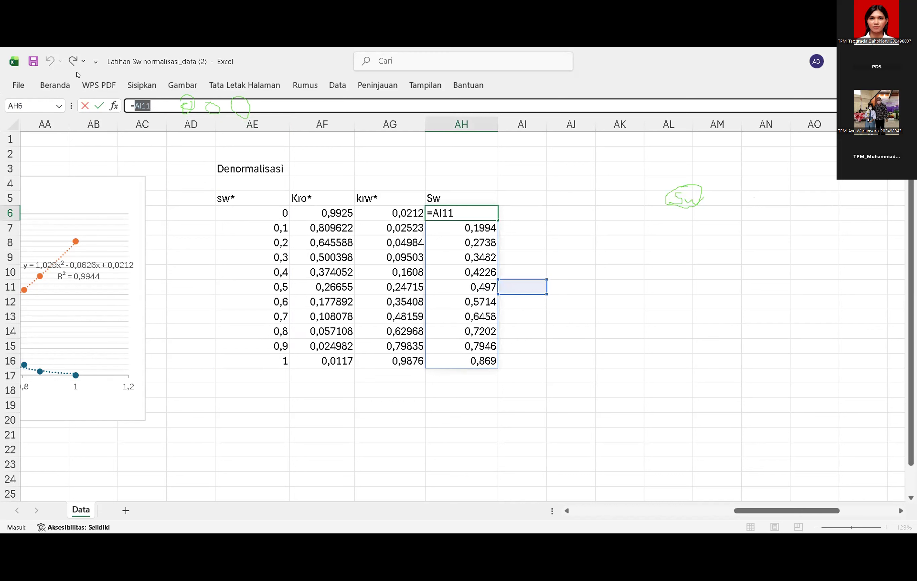
key("Return")
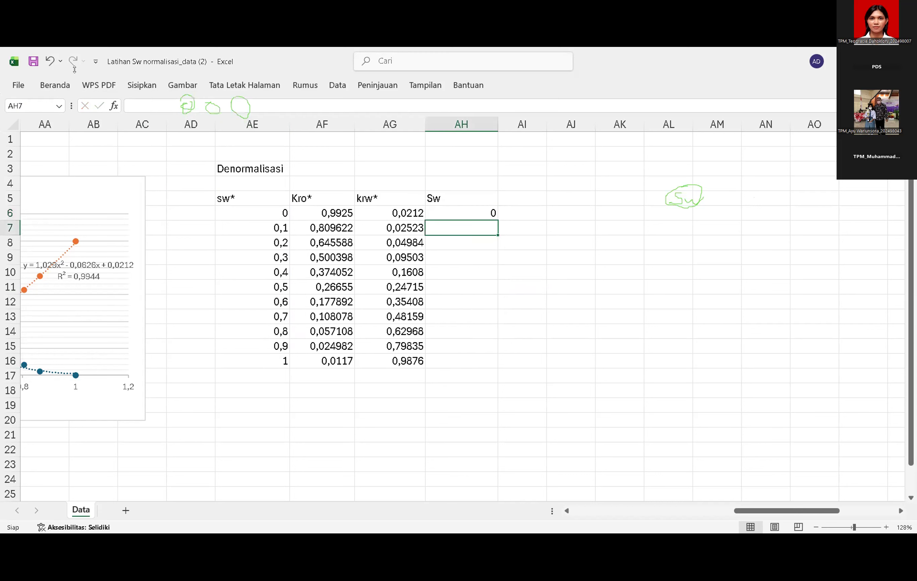
- Replace the content of AH6 with the copied formula =AE6:AE16*(1-$H$8-$I$8)+$H$8
left_click(453, 212)
left_click_drag(221, 105, 132, 81)
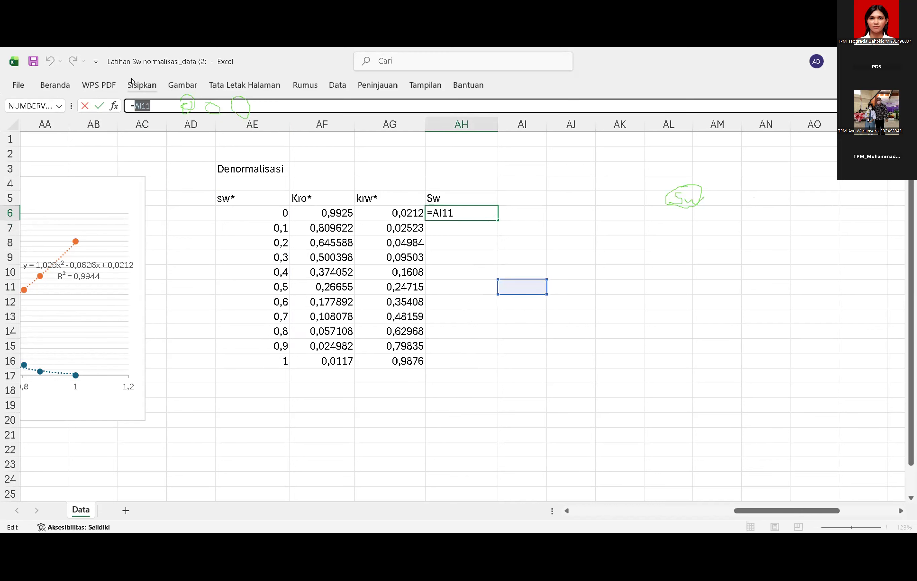
key("BackSpace")
key("BackSpace")
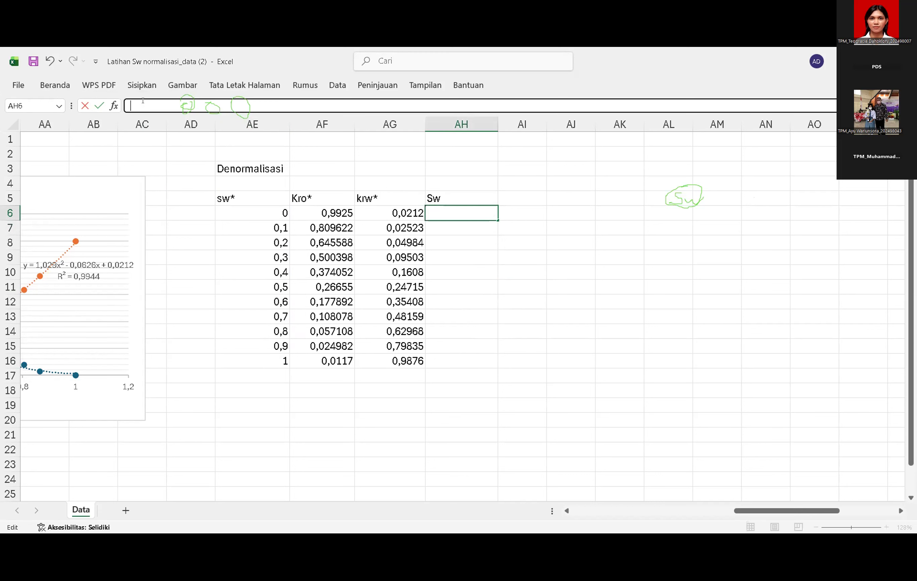
key("ctrl+v")
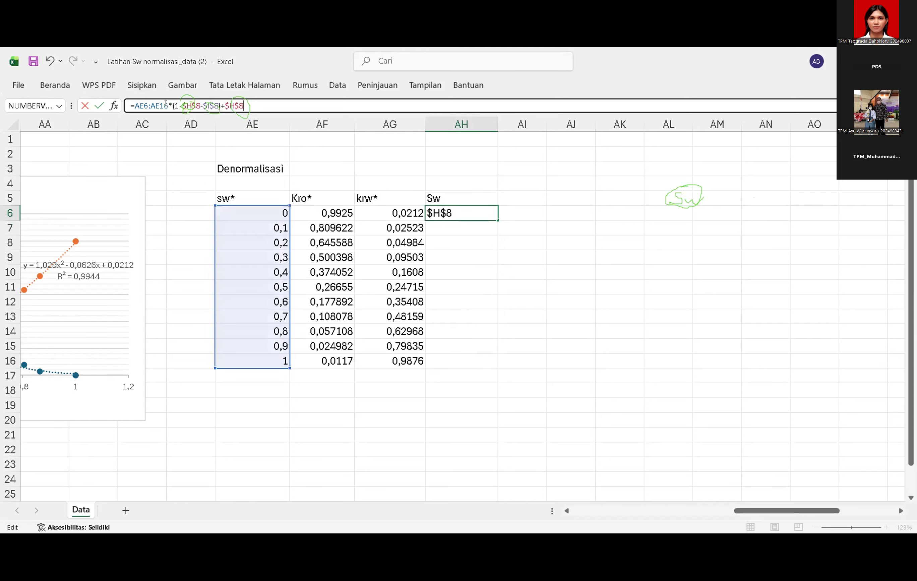
- Reduce the sw* range in the AH6 formula to the single cell AE6, giving =AE6*(1-$H$8-$I$8)+$H$8, and reselect AH6
left_click(165, 105)
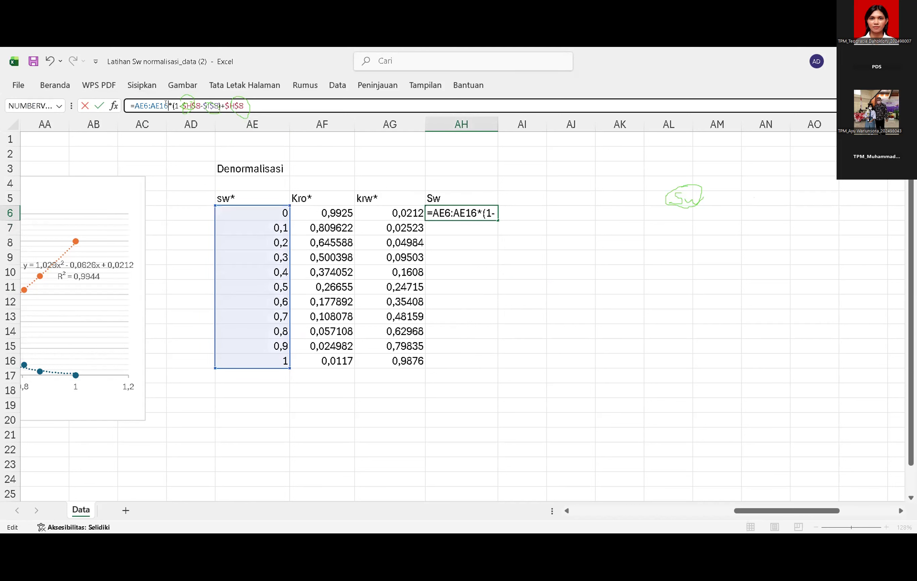
key("BackSpace")
key("BackSpace")
key("BackSpace")
key("BackSpace")
key("BackSpace")
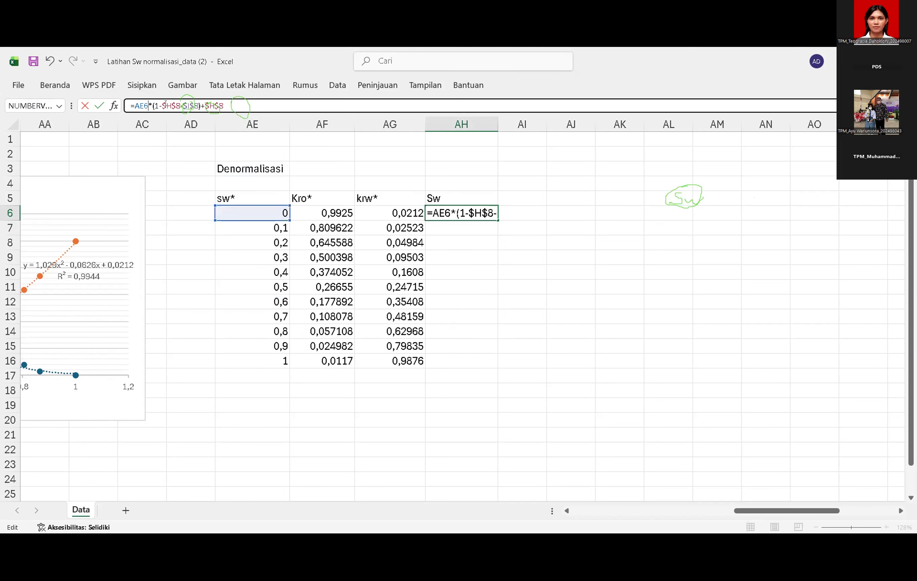
key("Return")
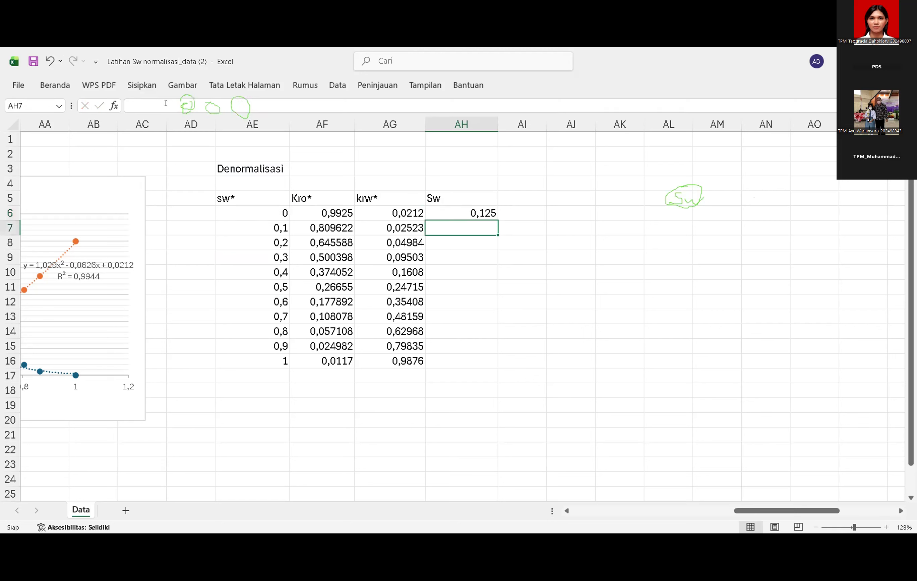
left_click(493, 212)
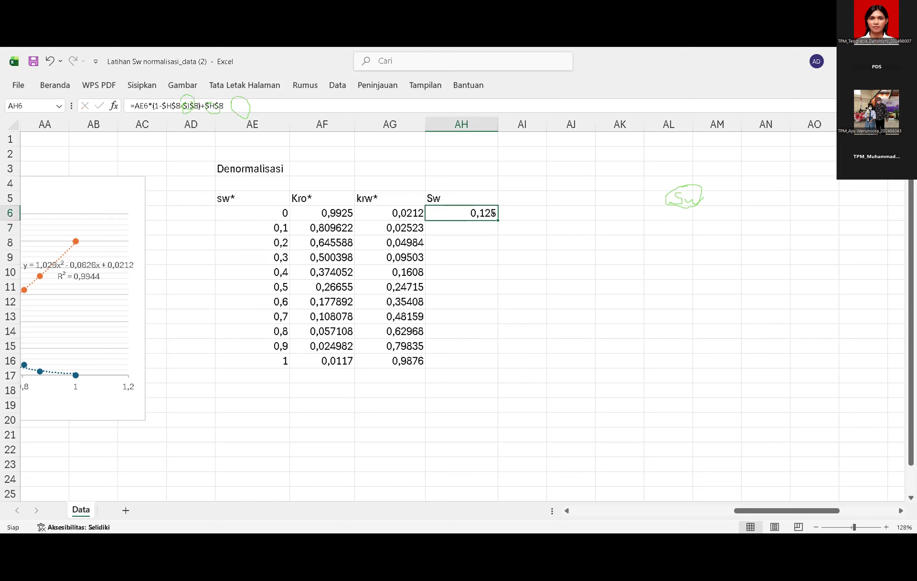
- Fill the Sw formula from AH6 down to AH16
double_click(496, 218)
left_click(525, 253)
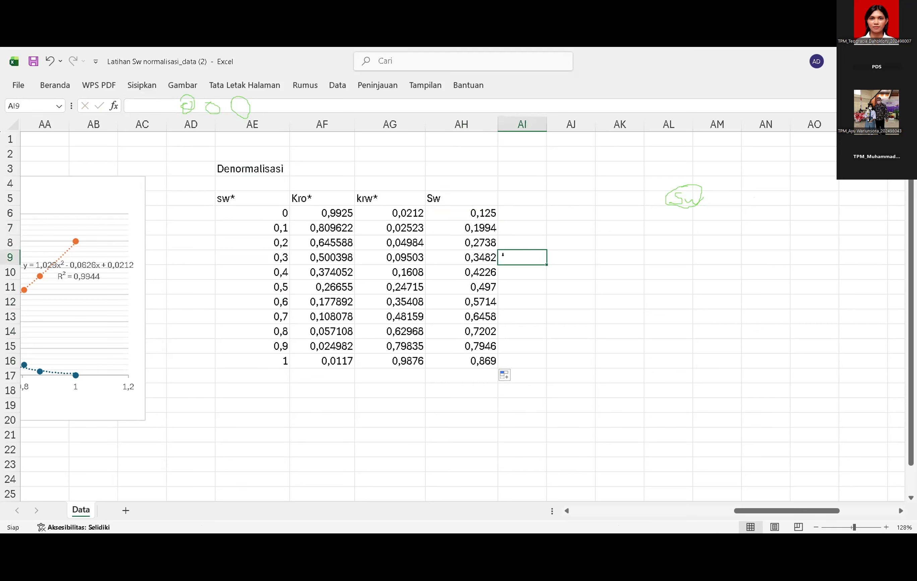
- Review the denormalisation equations beneath the averages table, and add the column header kro in AI5
scroll(230, 260, "left", 3)
scroll(231, 260, "left", 8)
scroll(231, 260, "left", 1)
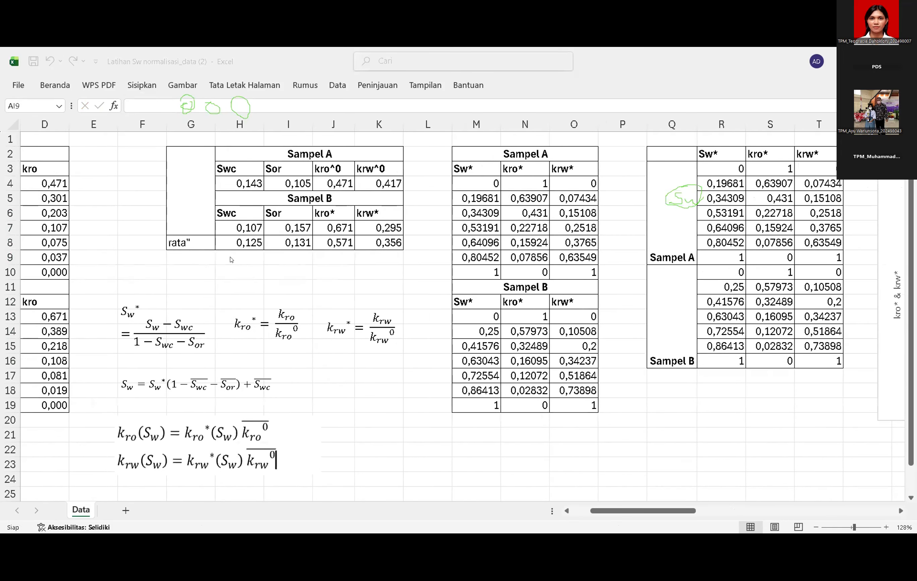
left_click(278, 274)
scroll(837, 335, "right", 10)
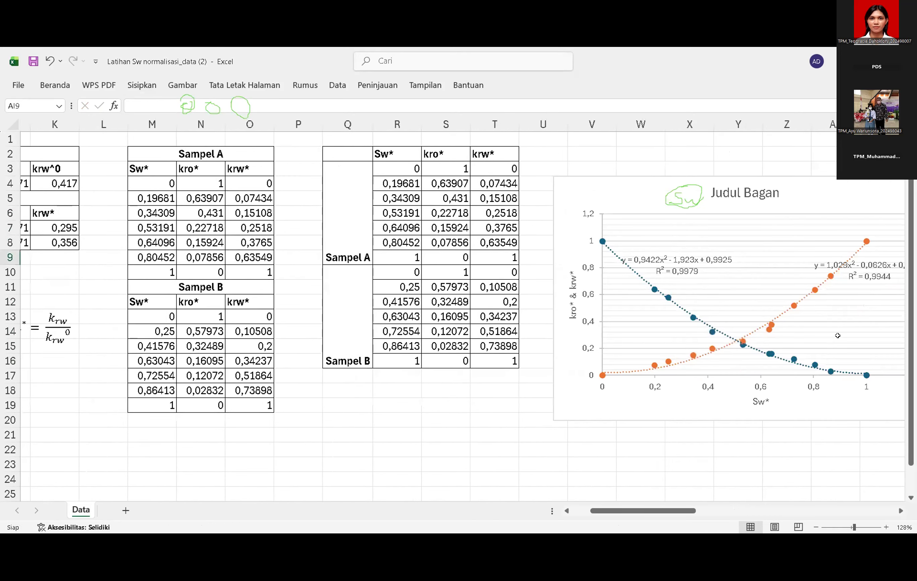
left_click(760, 190)
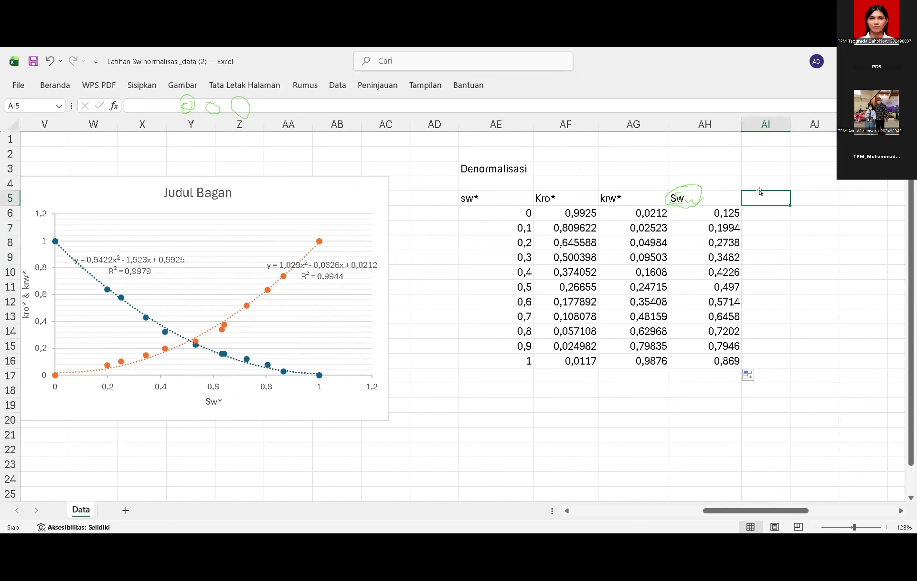
type("kro")
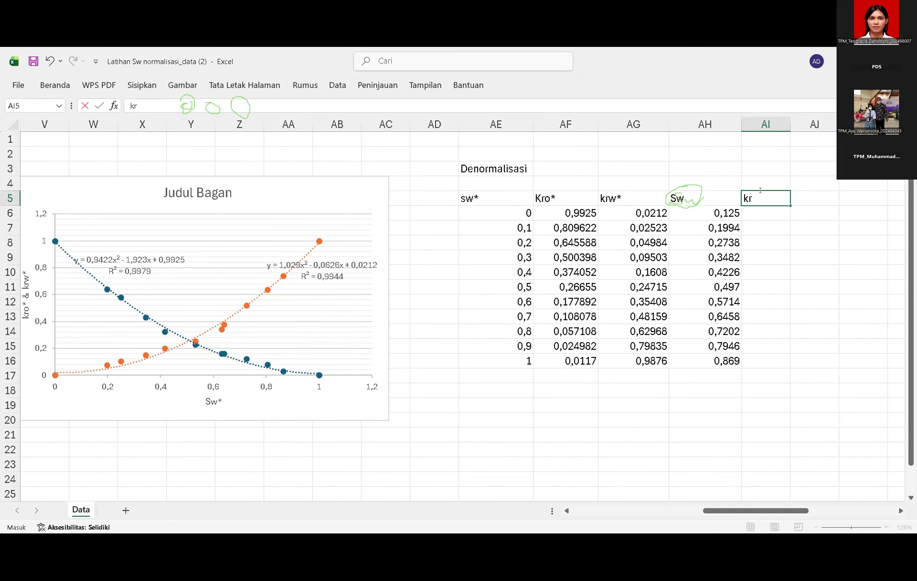
key("Return")
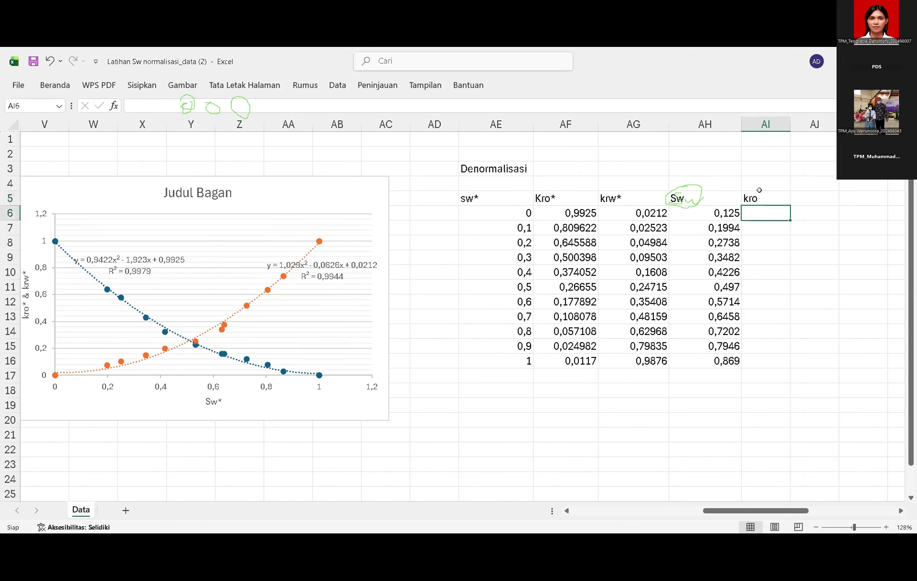
- Start the kro formula in AI6 as the product of Kro* and Sw from the same row, =AF6*(AH6
left_click(340, 104)
type("=")
key("BackSpace")
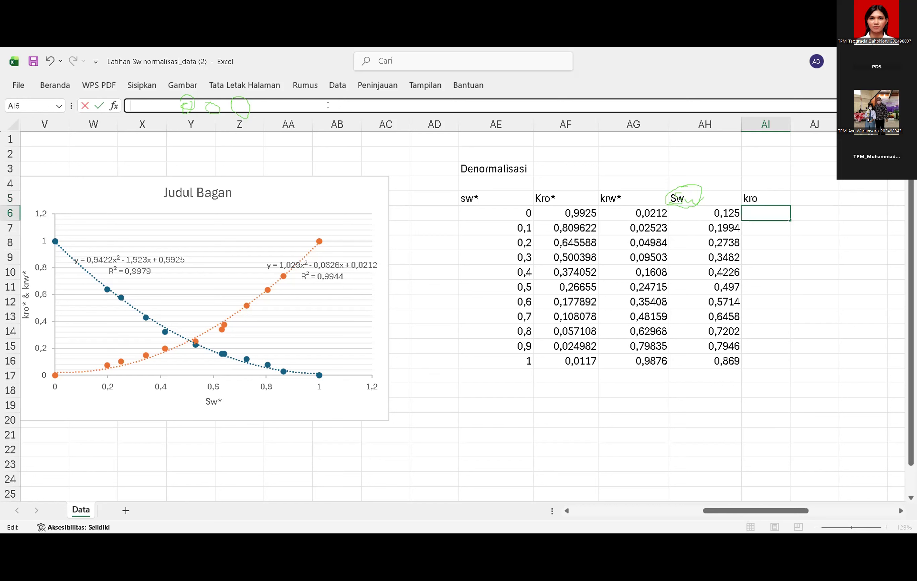
type("=")
left_click(582, 212)
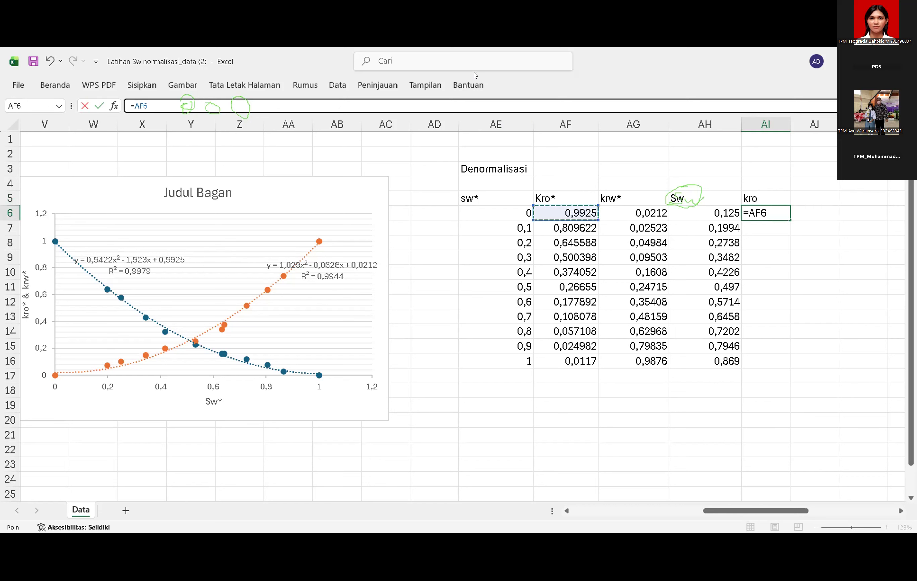
type("*(")
left_click(687, 215)
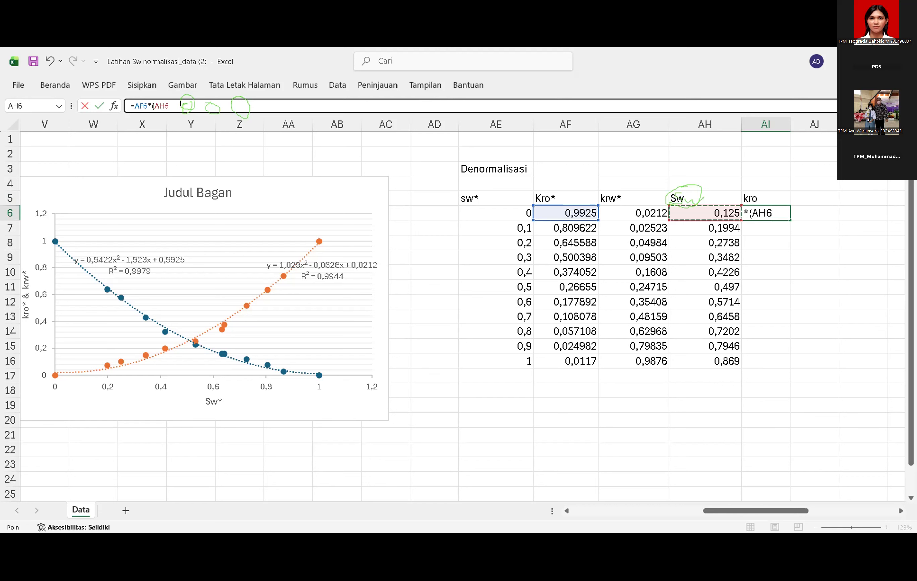
- Complete the AI6 formula with the average kro value as an absolute reference, giving =AF6*(AH6)*$J$8
type(")*")
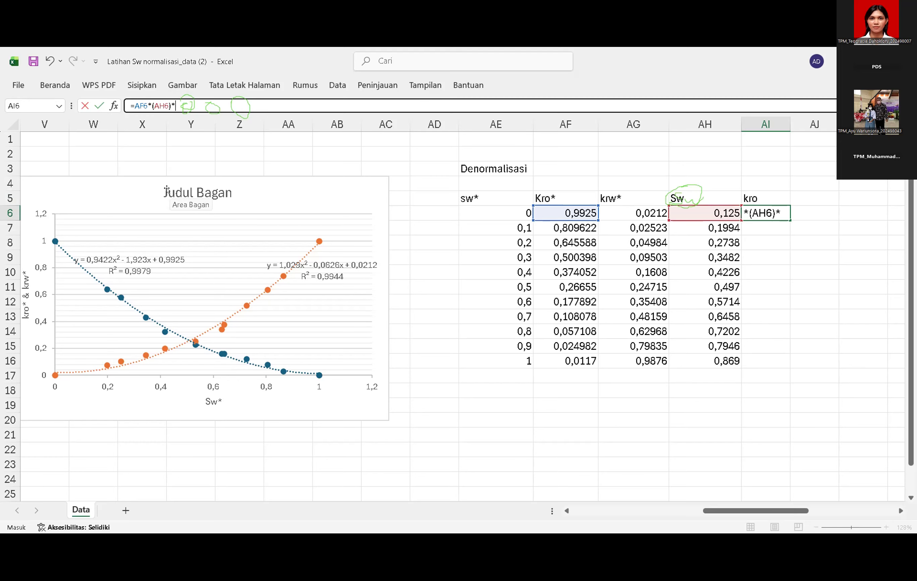
scroll(167, 190, "left", 2)
scroll(167, 189, "left", 13)
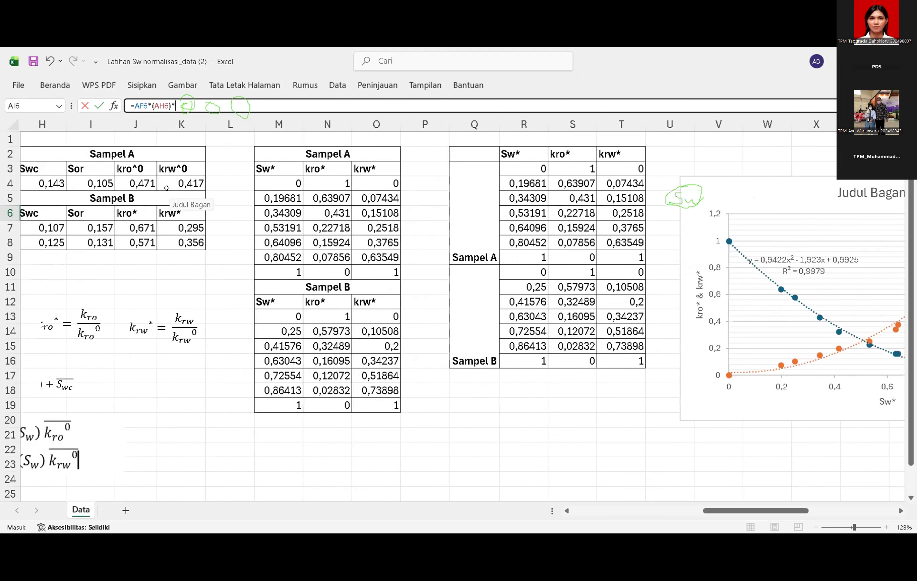
left_click(196, 243)
left_click(179, 105)
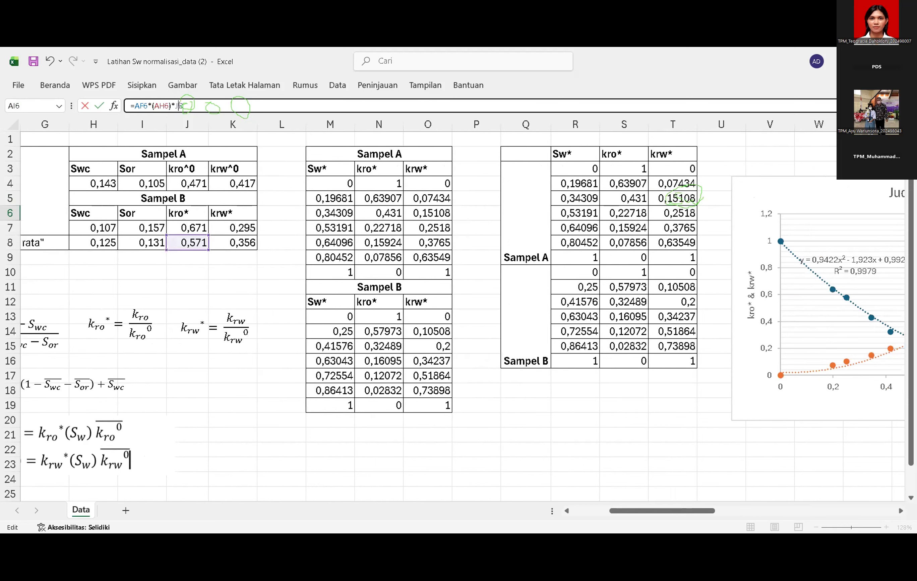
key("F4")
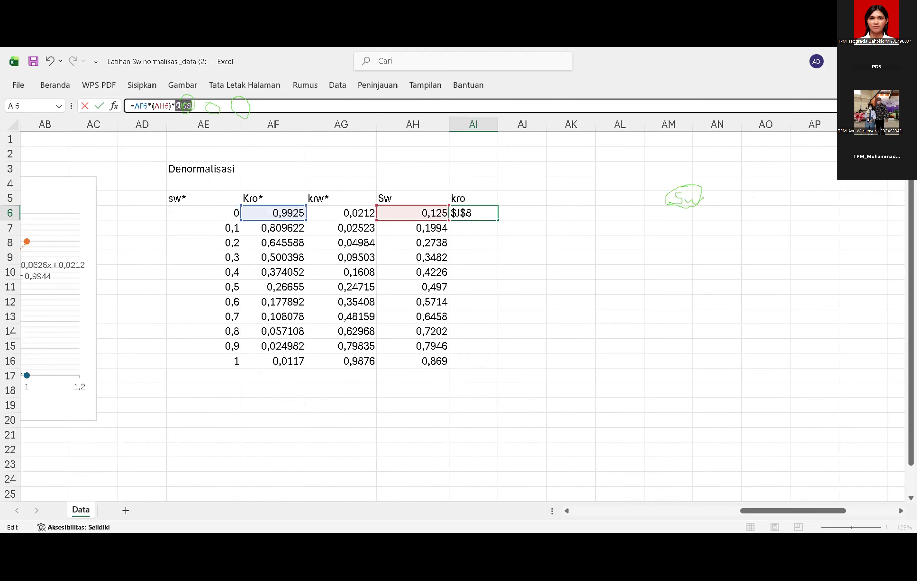
left_click(298, 98)
key("Return")
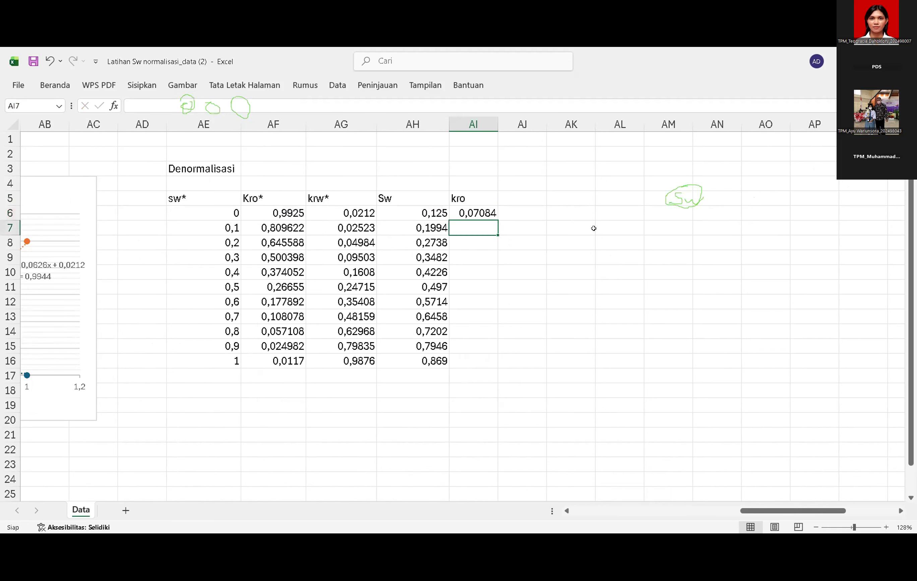
- Fill the kro formula from AI6 down to AI16
left_click(493, 213)
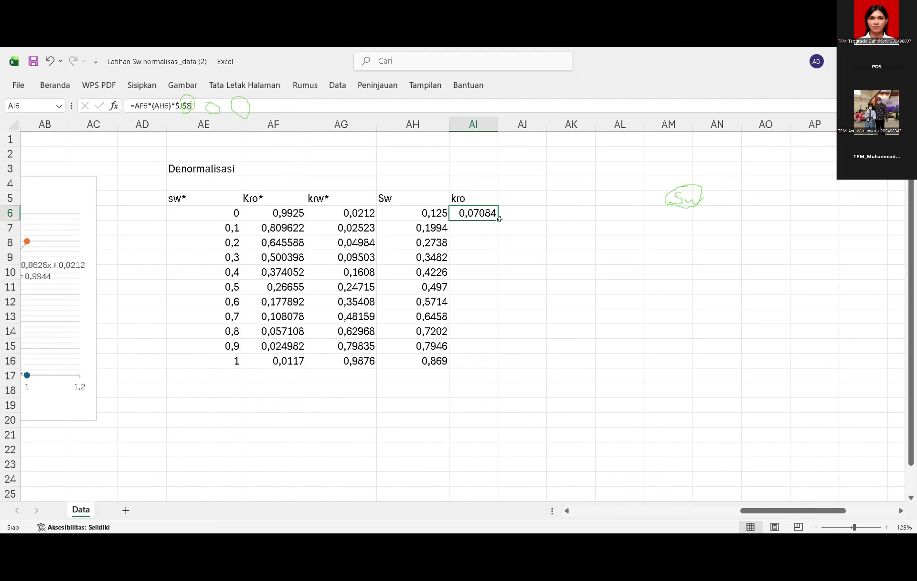
double_click(496, 221)
left_click(578, 254)
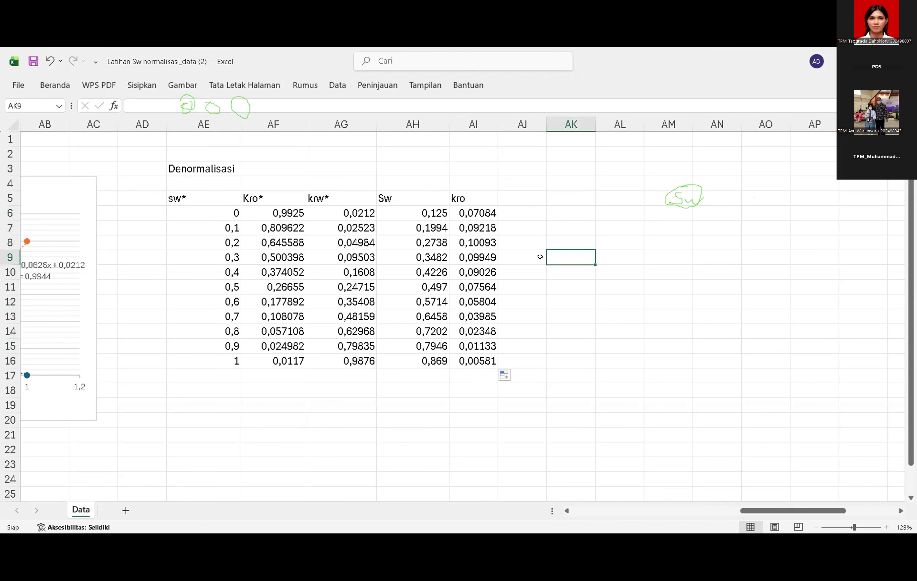
- Examine the formulas behind the filled kro cells, going down column AI from AI7
left_click(478, 255)
left_click(473, 233)
key("Down")
key("Down")
key("Down")
key("Down")
key("Down")
key("Down")
key("Down")
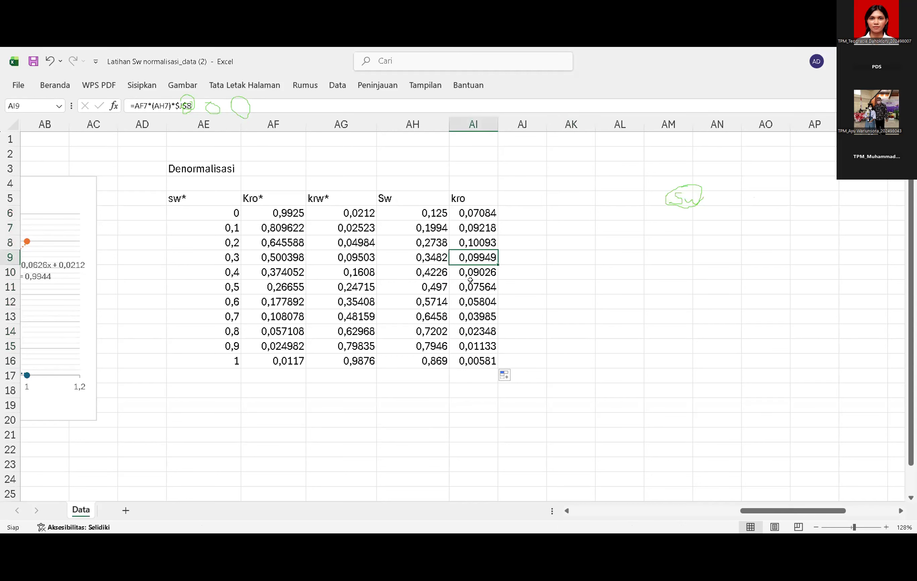
- Add the column header krw in AJ5
left_click(510, 197)
type("krw")
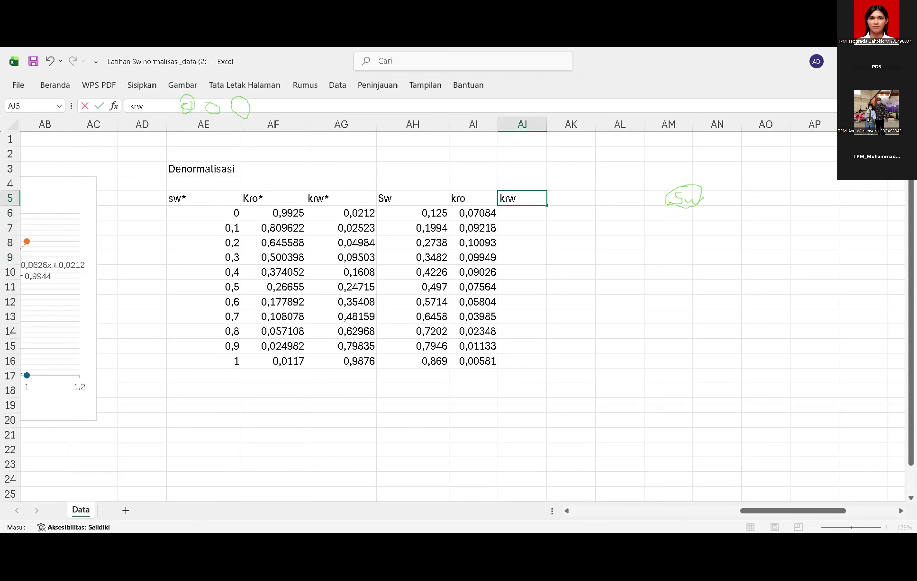
key("Return")
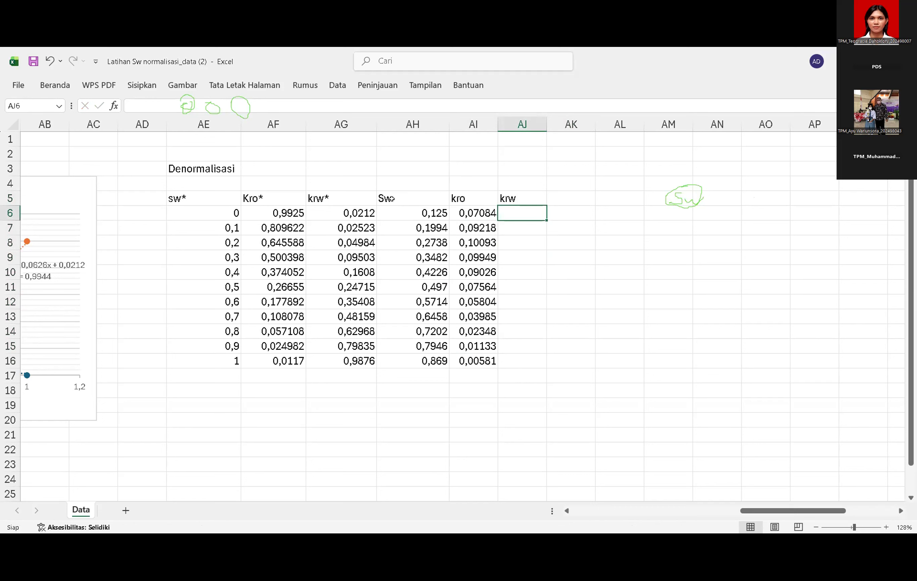
- Start the krw formula in AJ6 as the product of krw* and Sw from the same row, =AG6*(AH6)
left_click(168, 103)
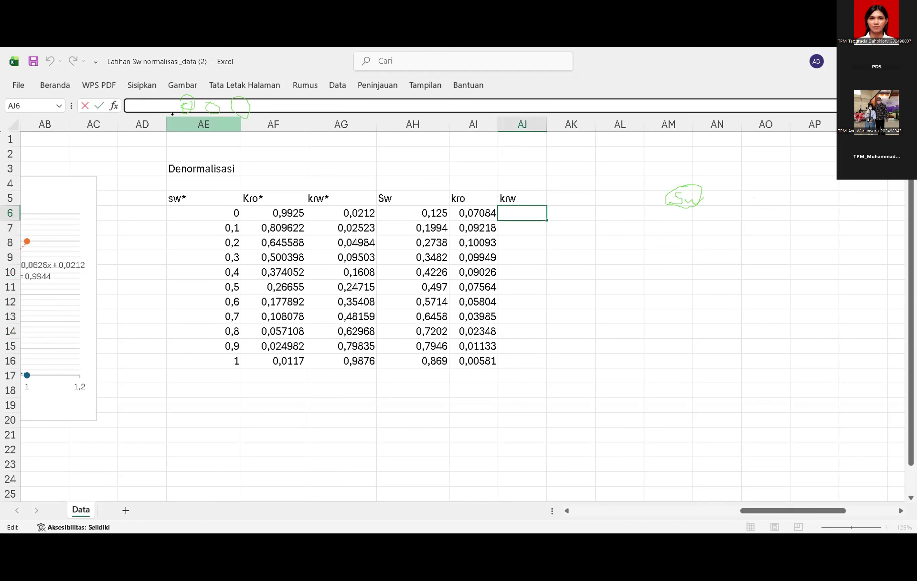
type("=")
left_click(368, 211)
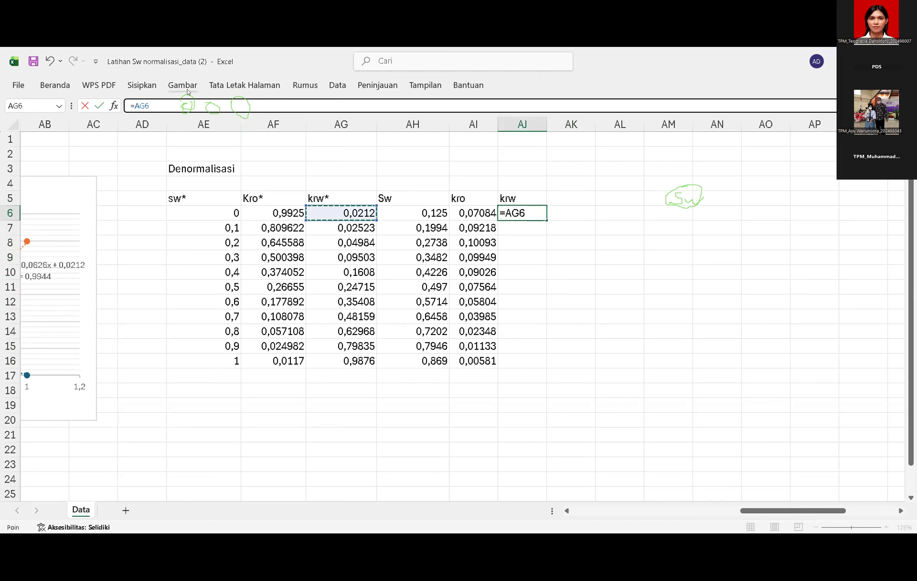
type("*(")
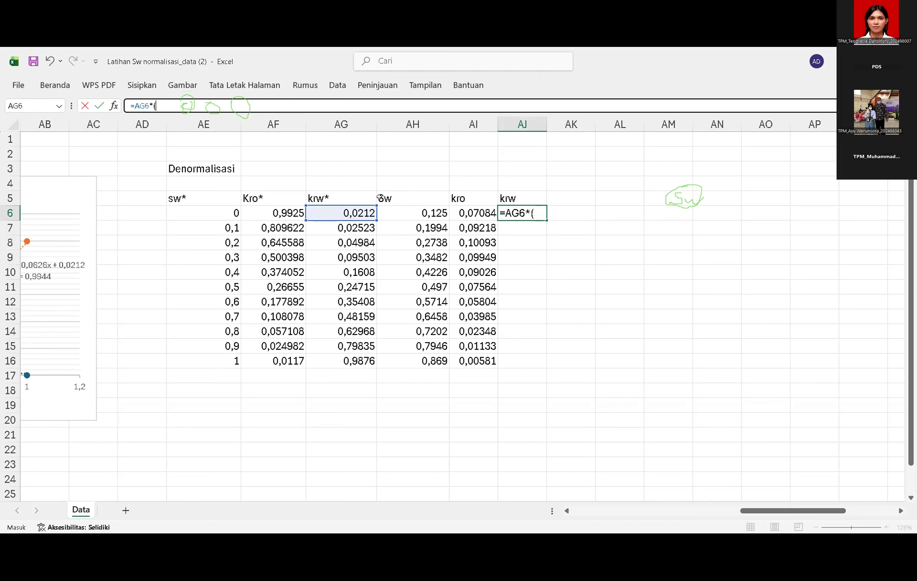
left_click(420, 212)
type(")")
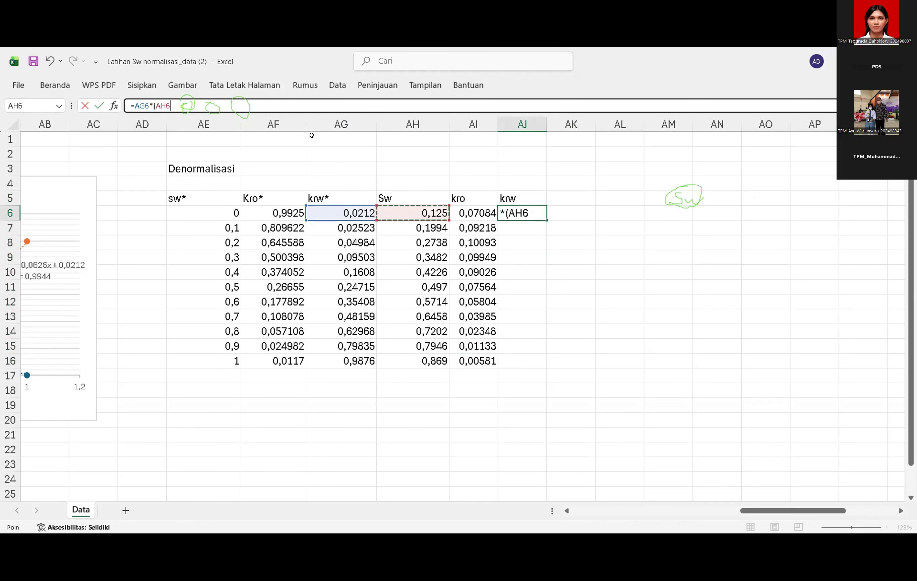
- Complete the AJ6 formula with the average krw value as an absolute reference, giving =AG6*(AH6)*$K$8
type("*")
scroll(312, 135, "left", 5)
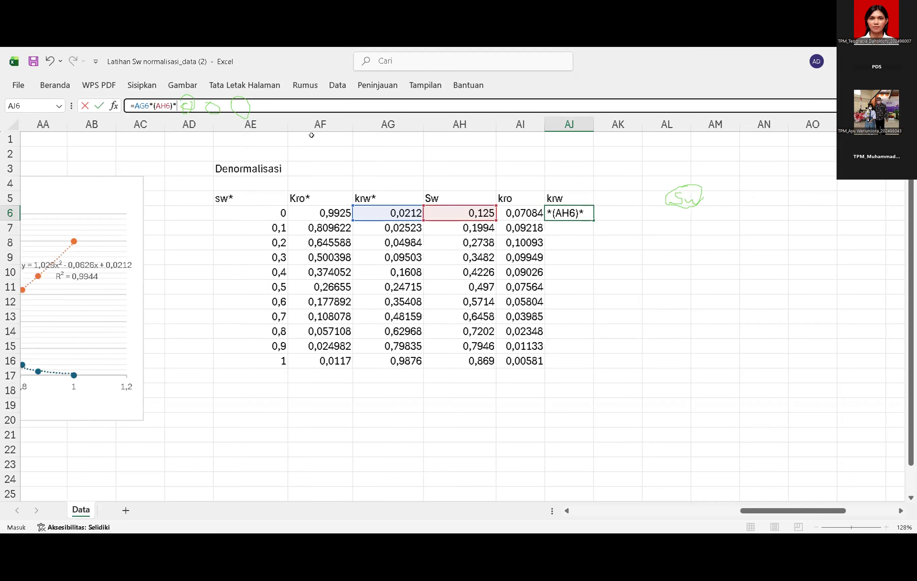
scroll(311, 135, "left", 6)
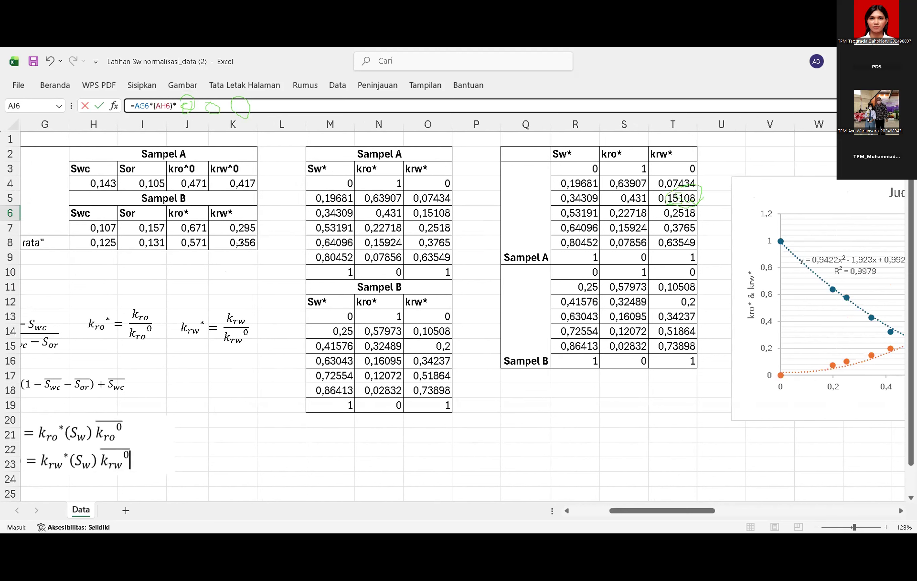
left_click(243, 241)
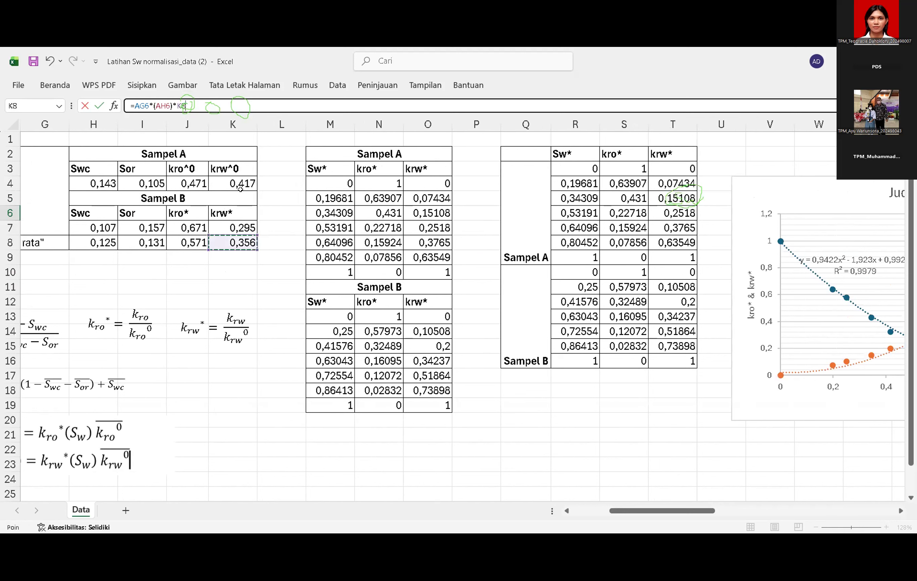
left_click(181, 105)
key("F4")
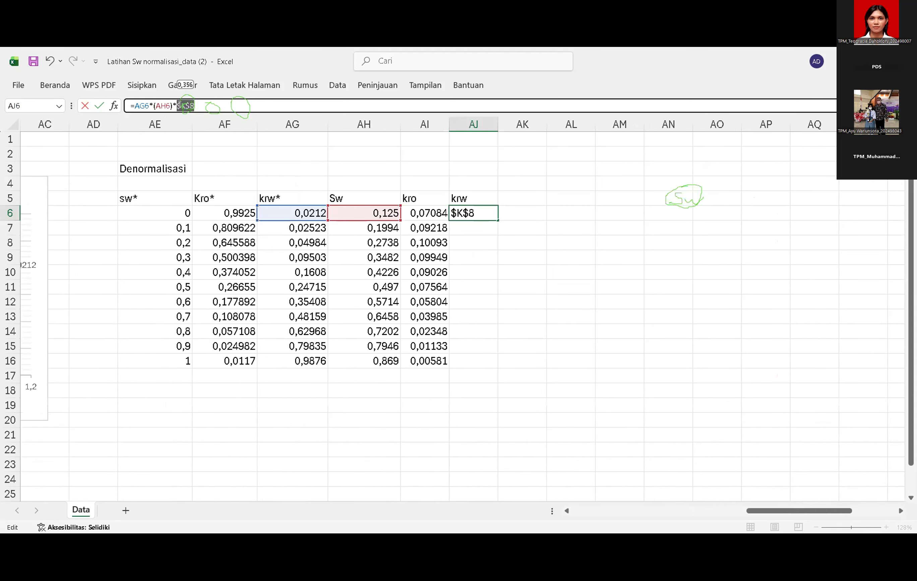
key("Return")
- Fill the krw formula from AJ6 down to AJ16
left_click(483, 212)
double_click(496, 217)
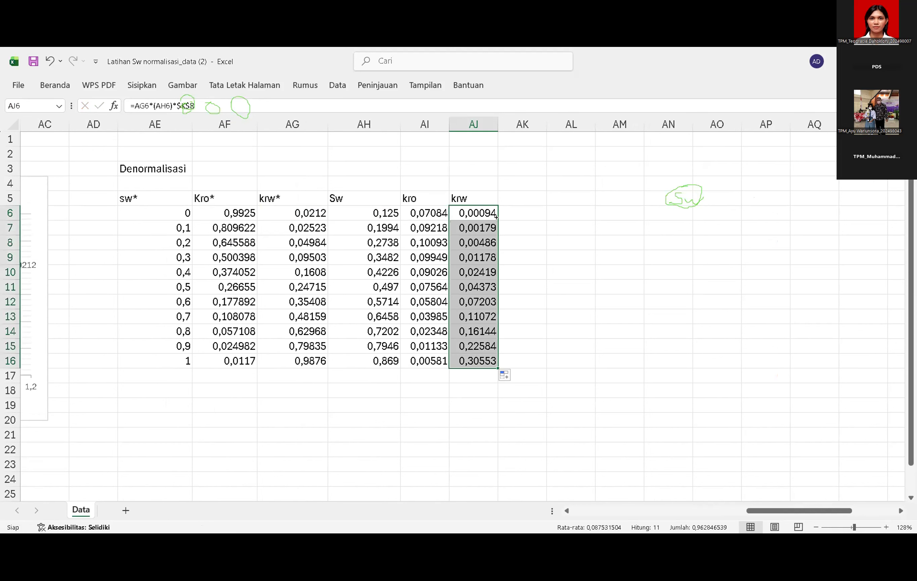
left_click(535, 210)
- Examine the formulas behind the filled krw cells between AJ7 and AJ14
left_click(469, 256)
left_click(456, 242)
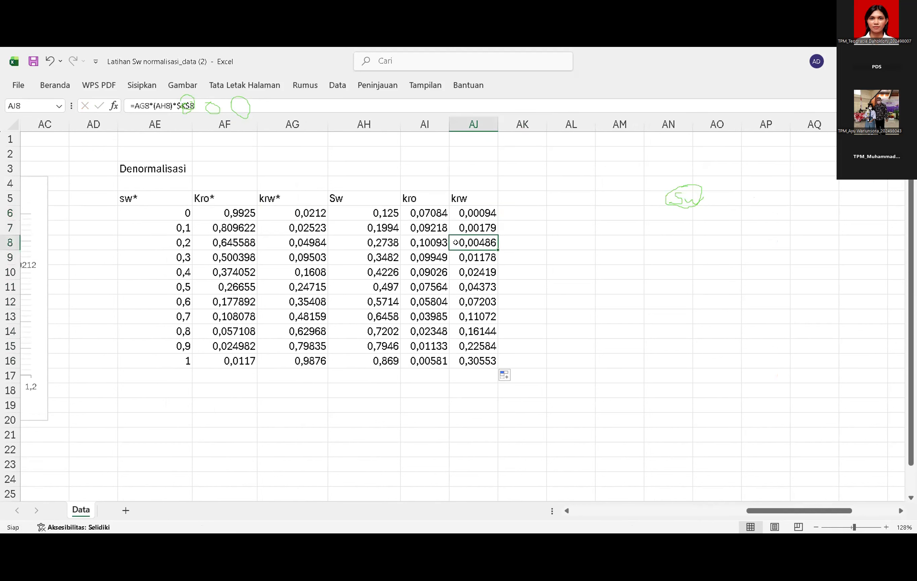
left_click(472, 286)
left_click(473, 303)
left_click(477, 330)
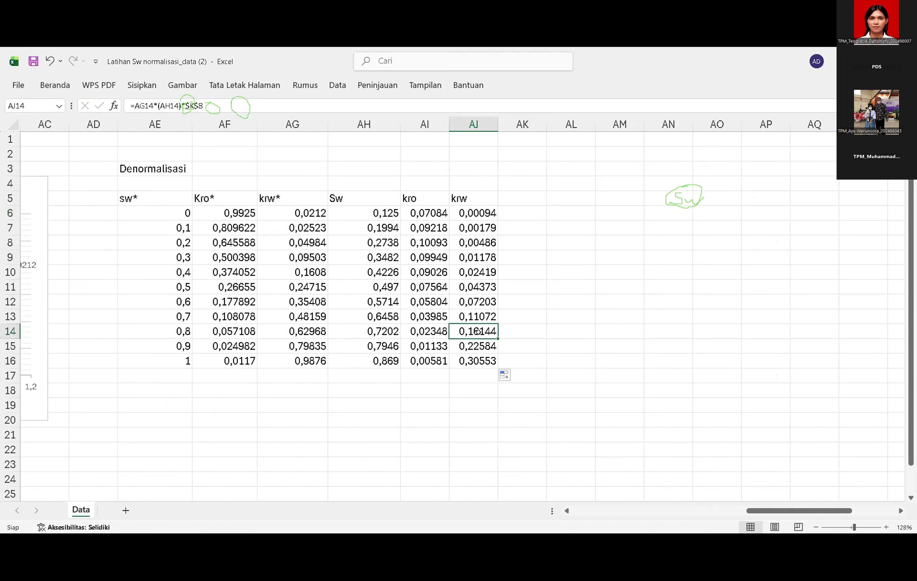
left_click(469, 254)
left_click(479, 228)
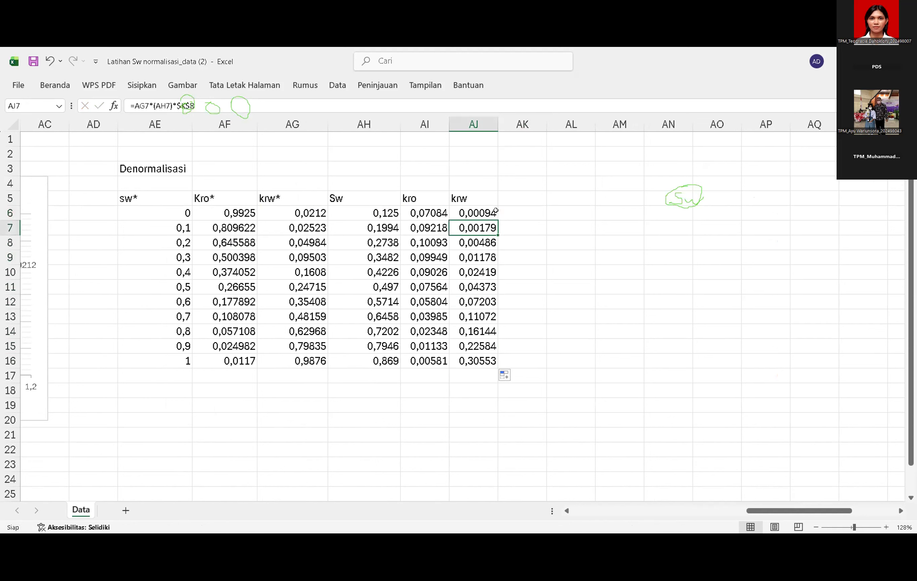
left_click(500, 213)
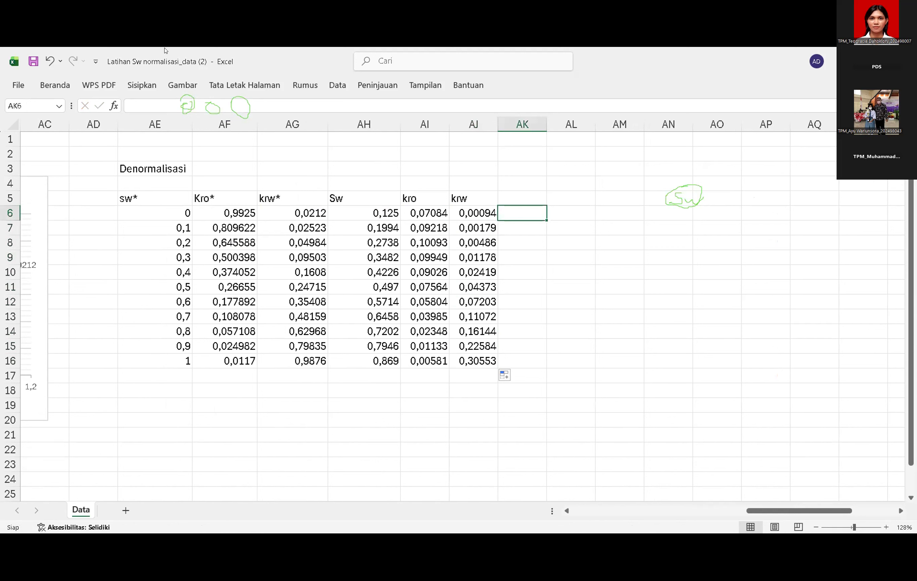
- Try to select the denormalised Sw, kro and krw values in AH6:AJ16
left_click(166, 50)
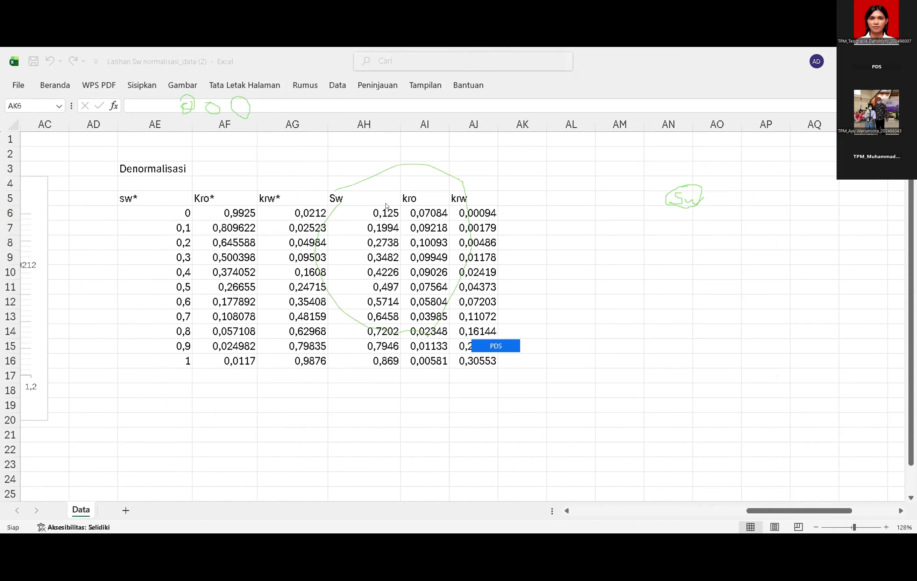
left_click(371, 211)
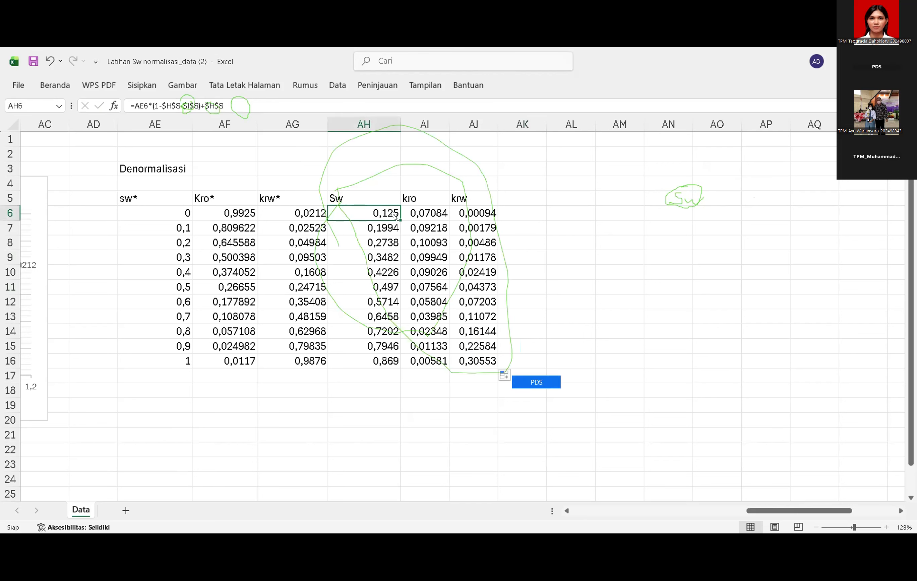
double_click(395, 217)
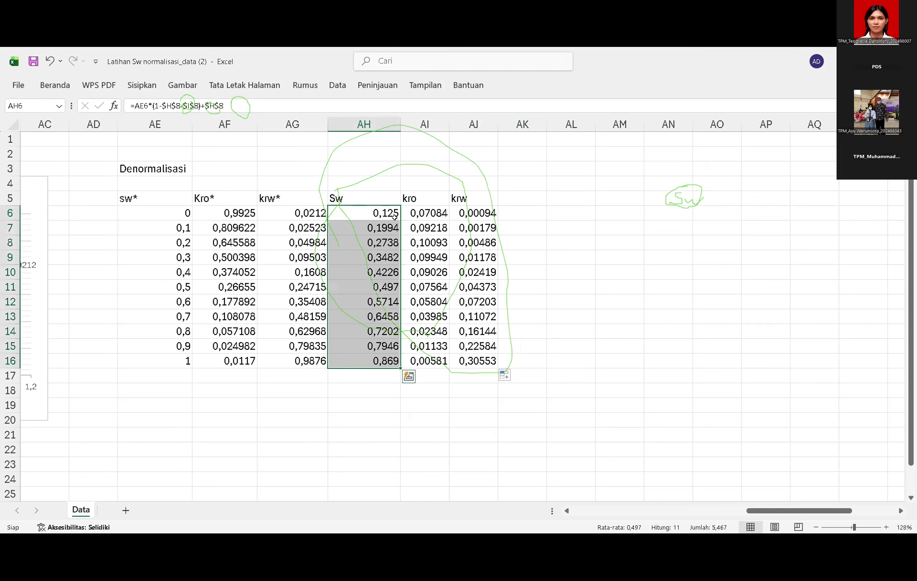
key("Right")
key("Left")
key("Left")
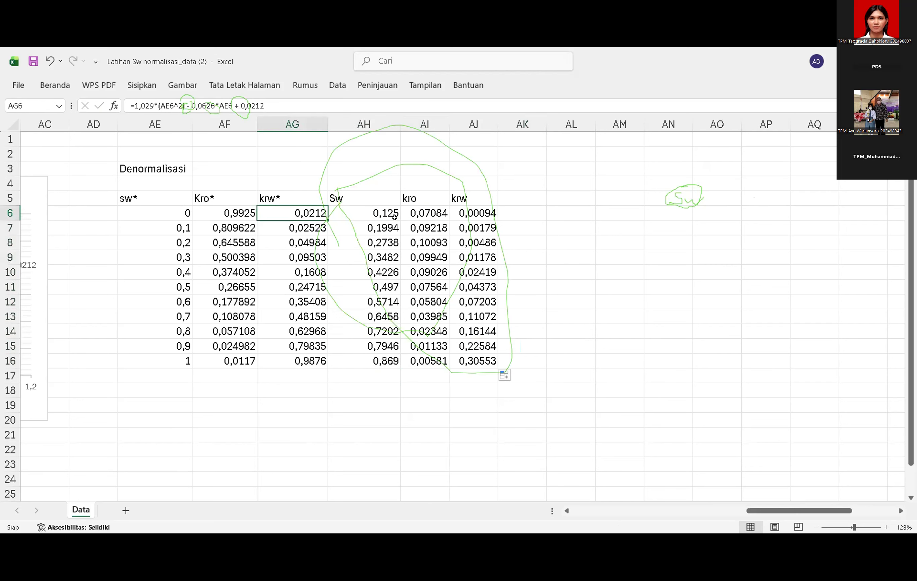
left_click(396, 218)
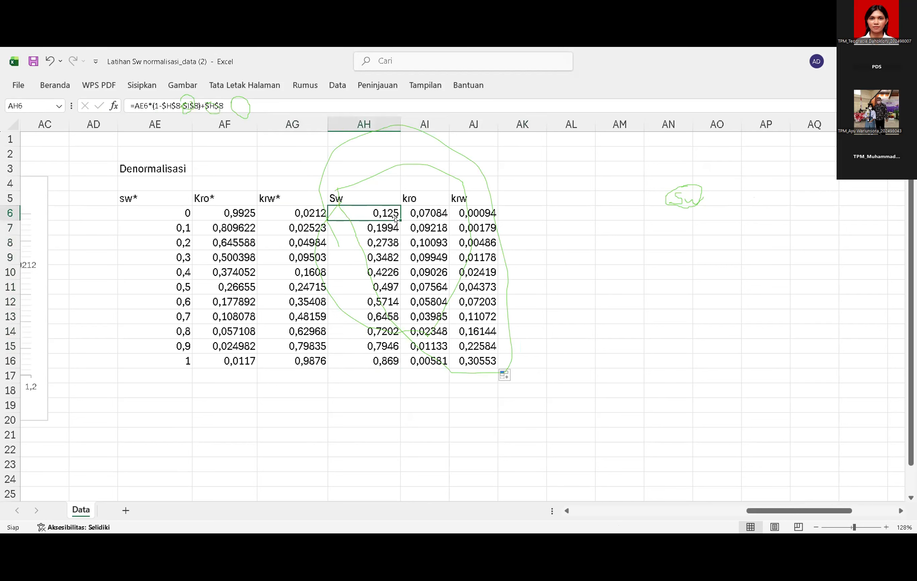
key("ctrl+shift+Down")
key("ctrl+shift+Right")
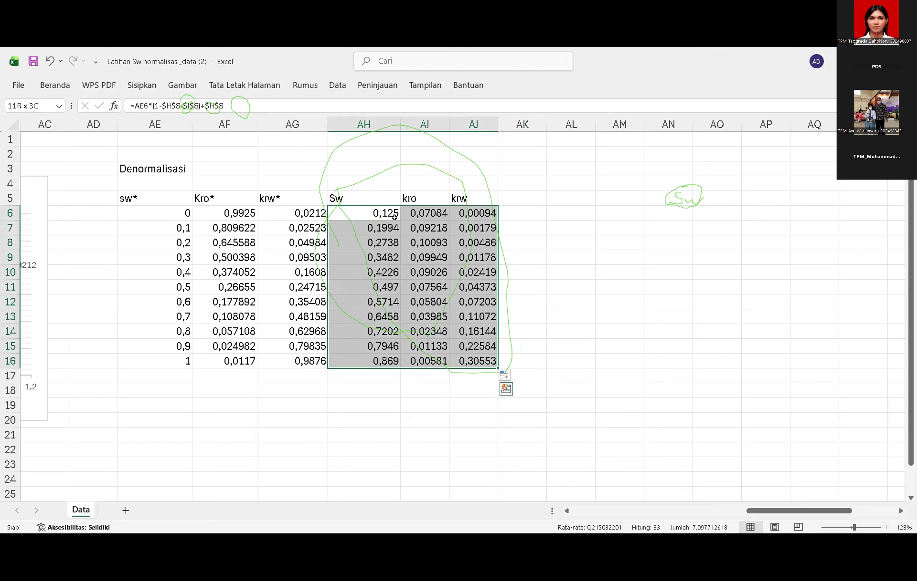
key("Left")
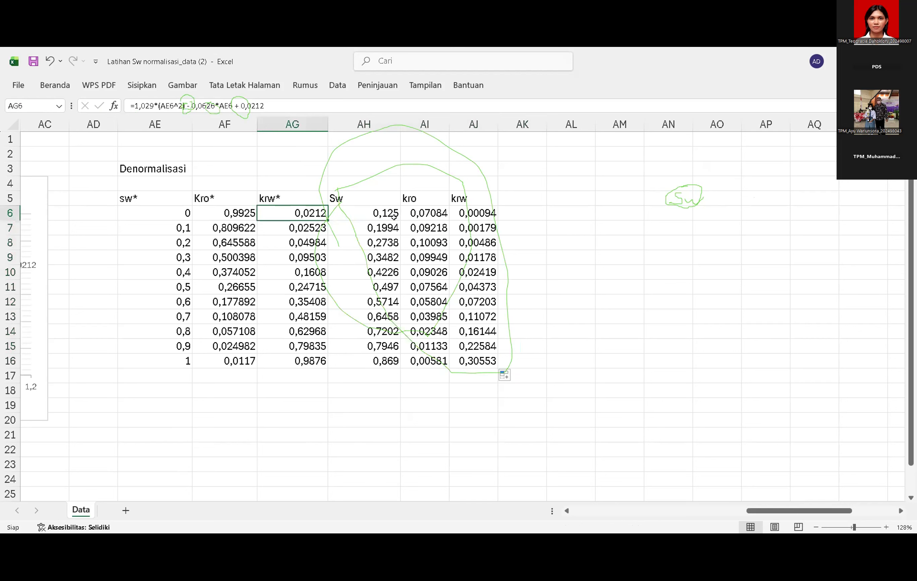
left_click(395, 220)
left_click_drag(400, 221, 439, 201)
left_click(485, 183)
left_click(398, 213)
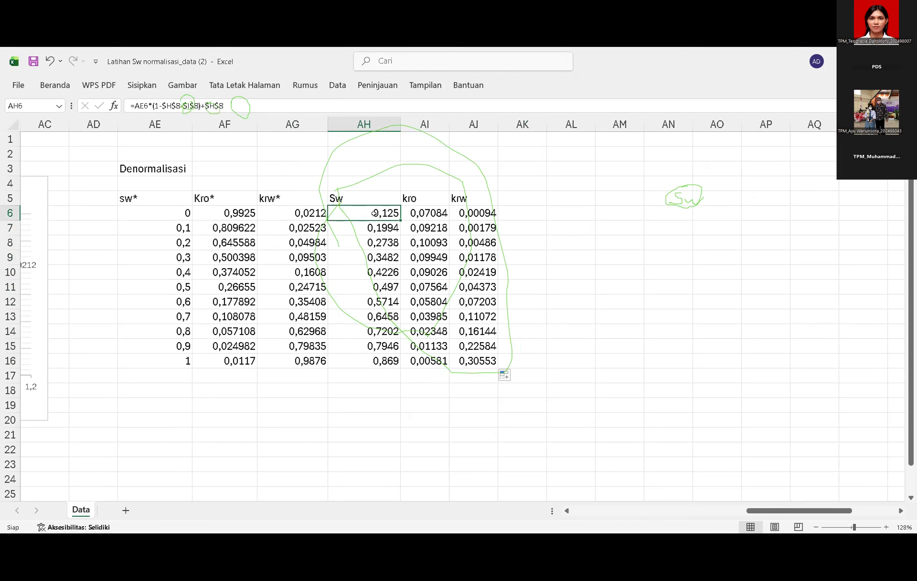
left_click(404, 207, "shift")
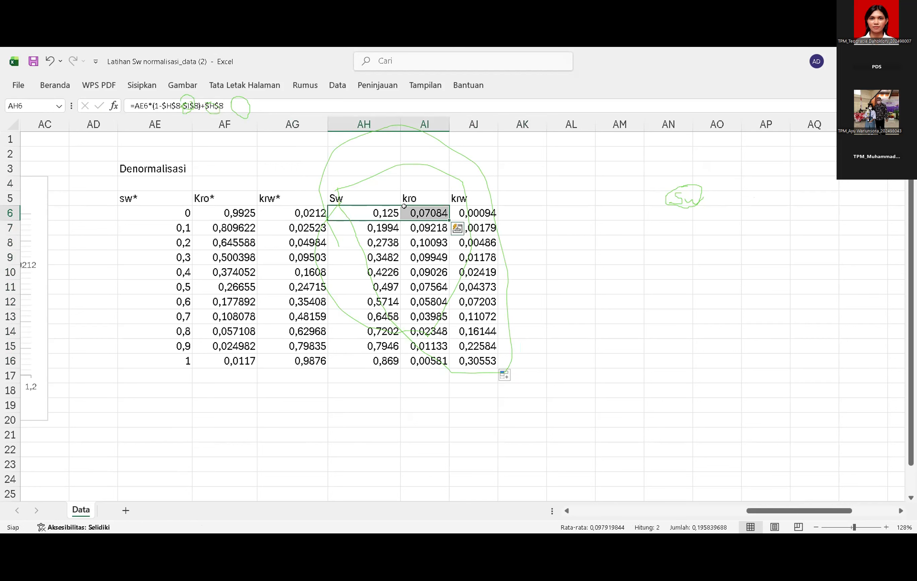
left_click_drag(458, 215, 437, 241)
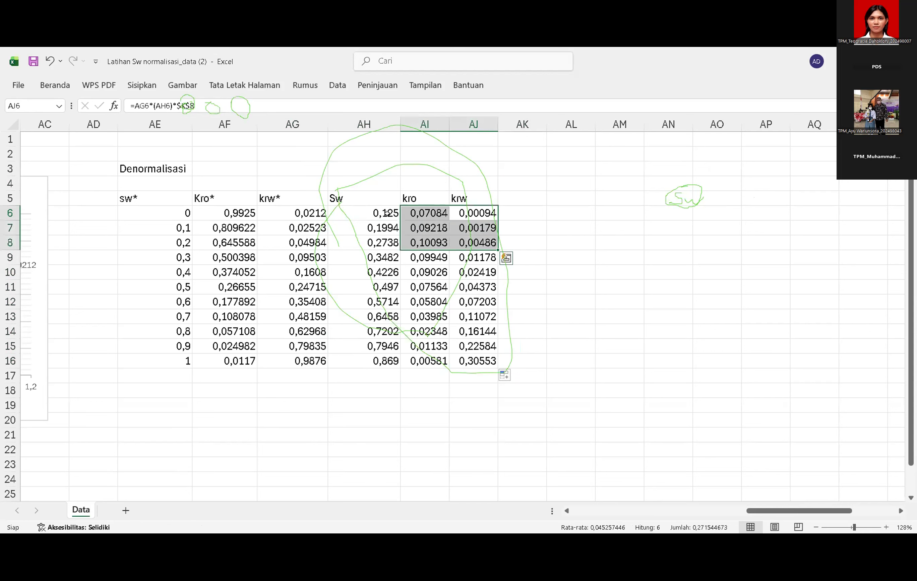
left_click(403, 213)
left_click(394, 211)
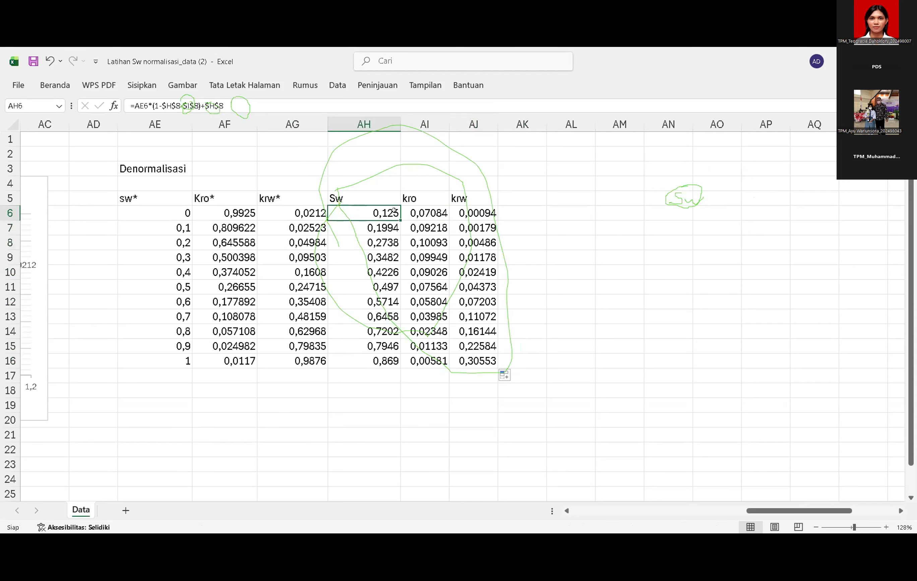
left_click_drag(400, 211, 438, 220)
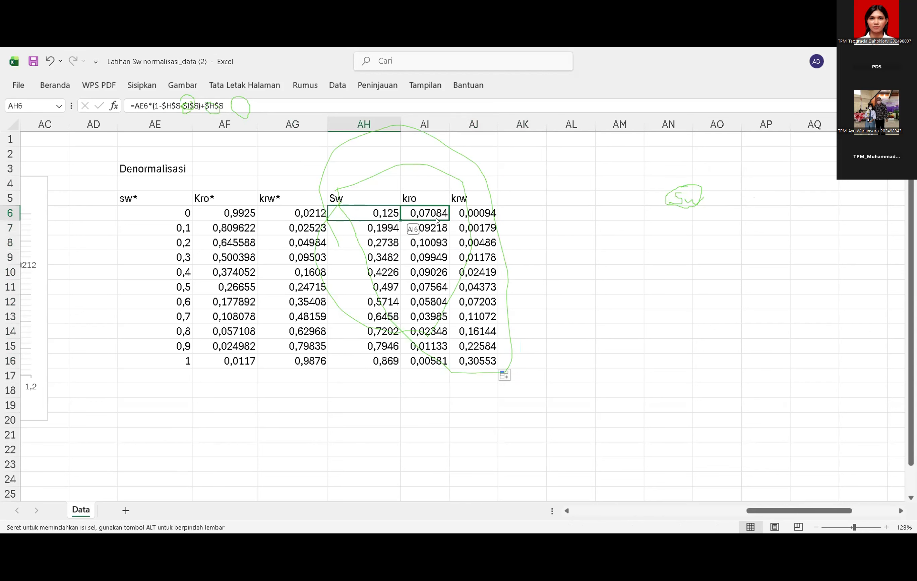
left_click(543, 276)
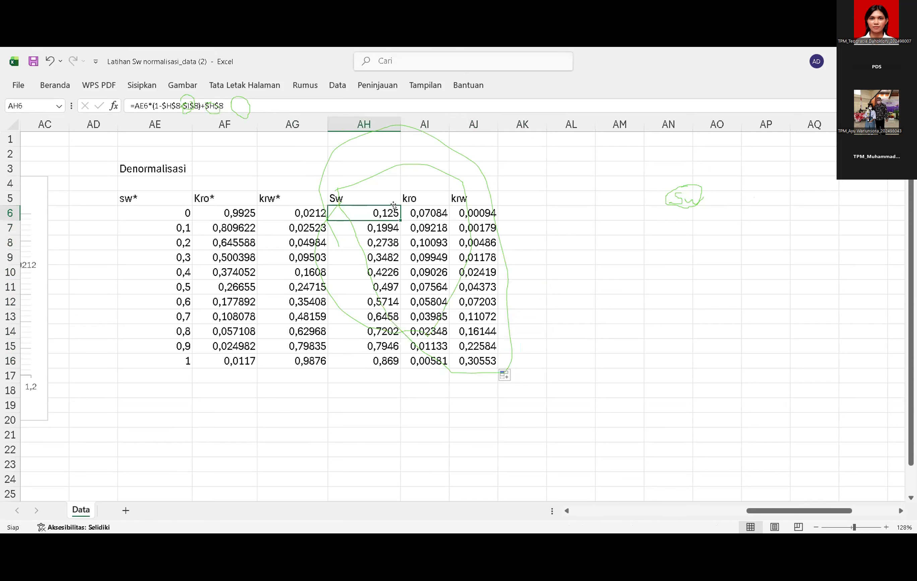
left_click_drag(394, 215, 438, 220)
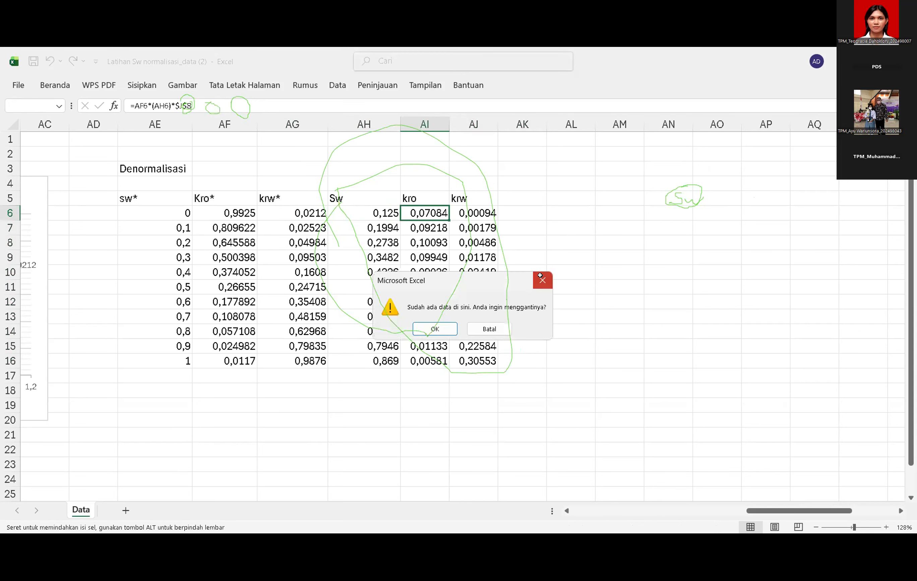
left_click(542, 280)
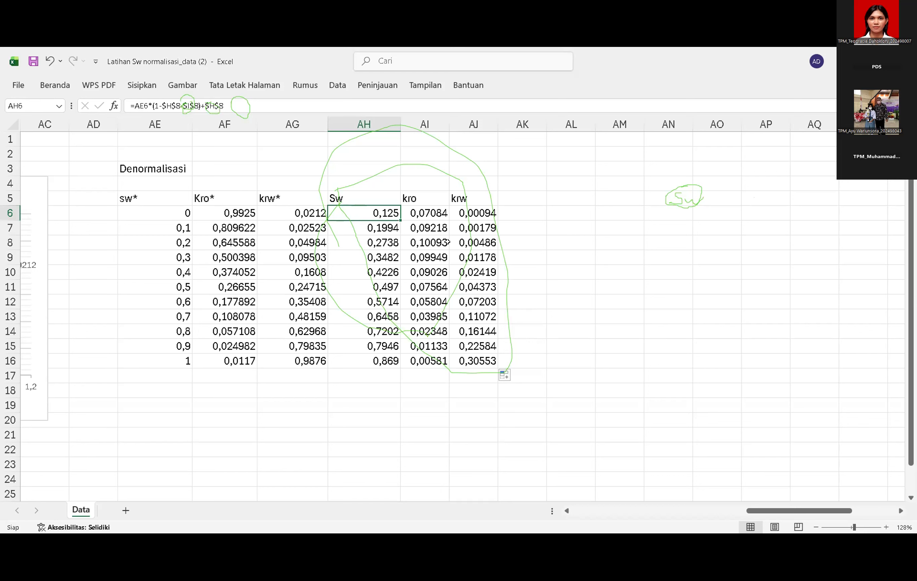
left_click_drag(448, 242, 448, 242)
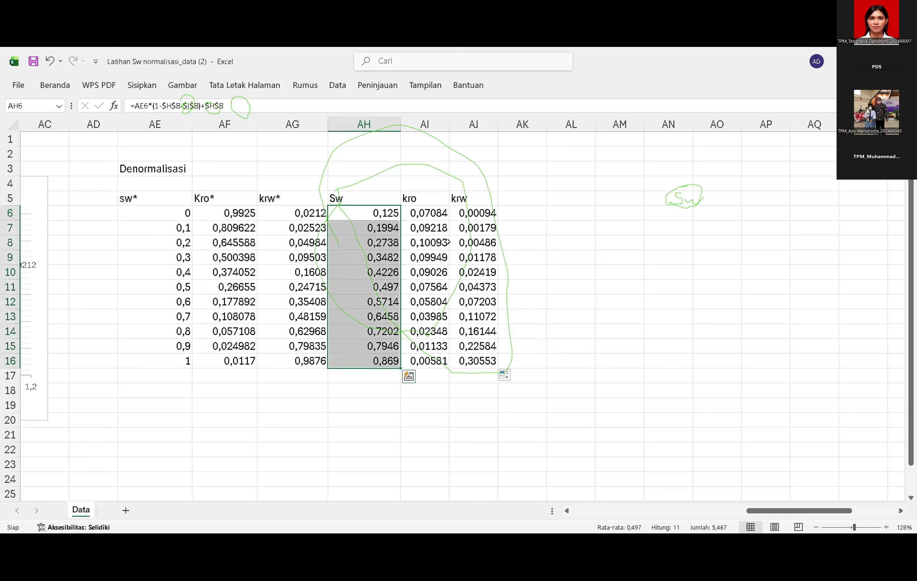
left_click_drag(401, 294, 430, 305)
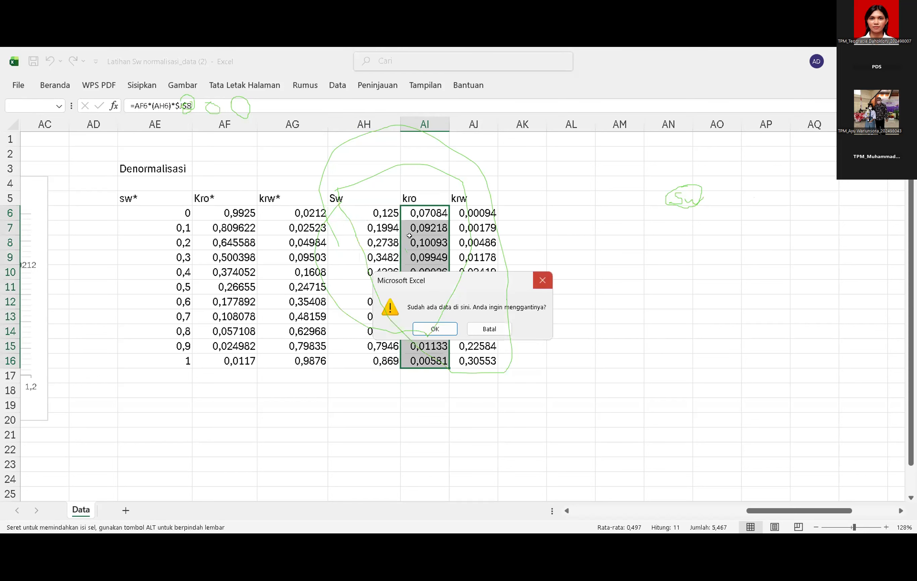
key("Escape")
left_click(380, 200)
double_click(378, 212)
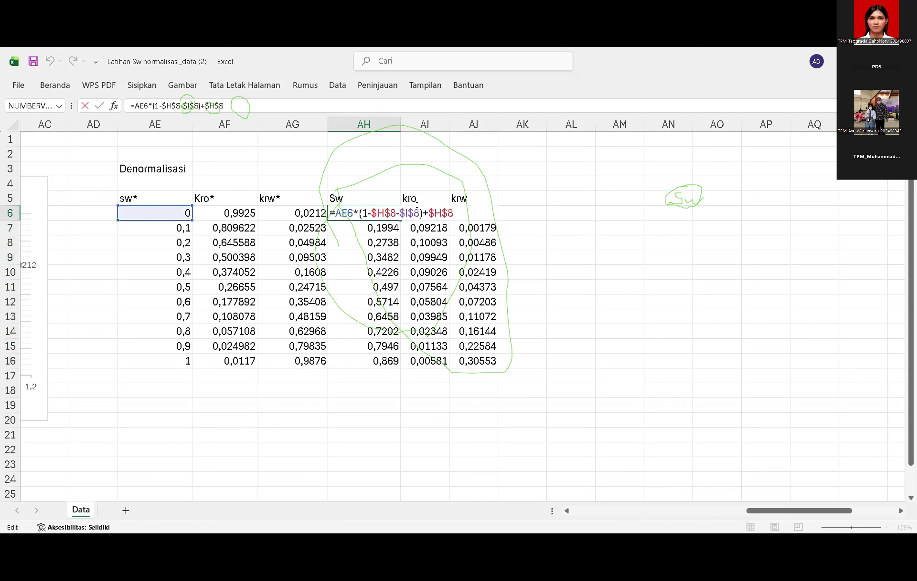
key("Escape")
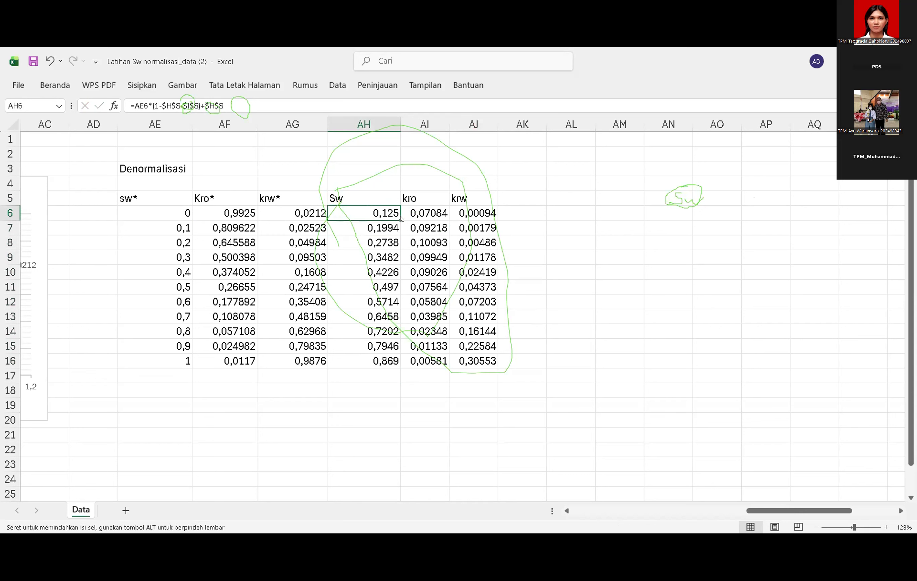
- Move the first Sw value from AH6 to AH4 and undo the move
left_click_drag(385, 220, 385, 191)
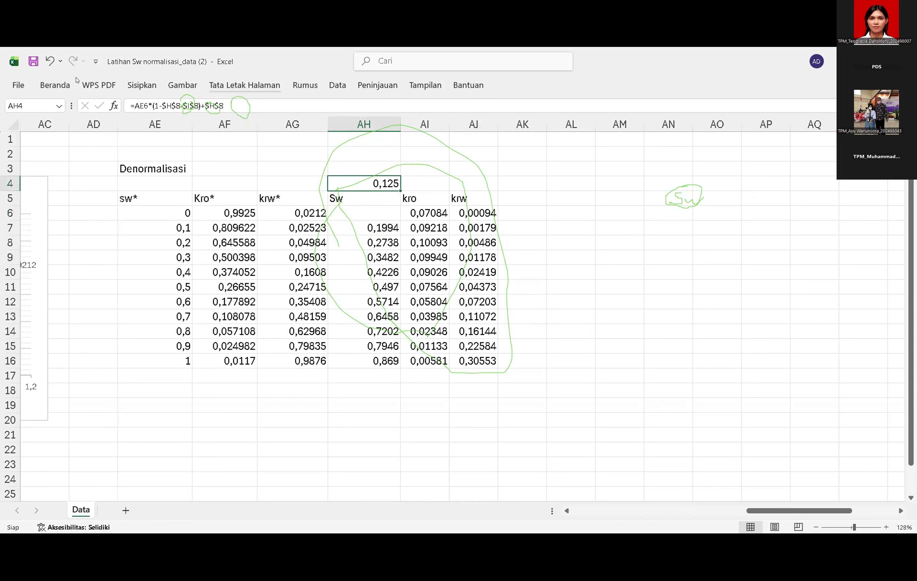
left_click(50, 61)
left_click(363, 203)
left_click(369, 214)
key("Right")
key("Right")
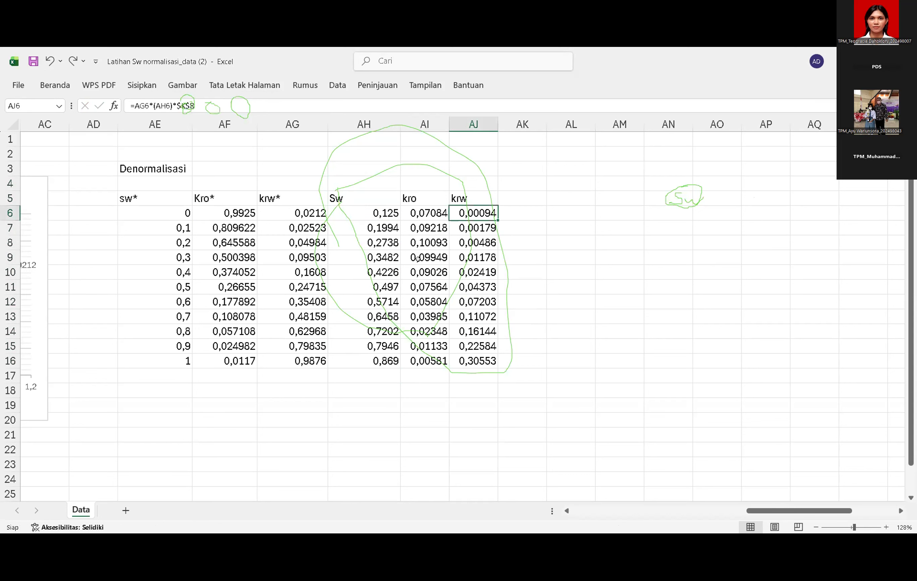
left_click_drag(385, 206, 447, 359)
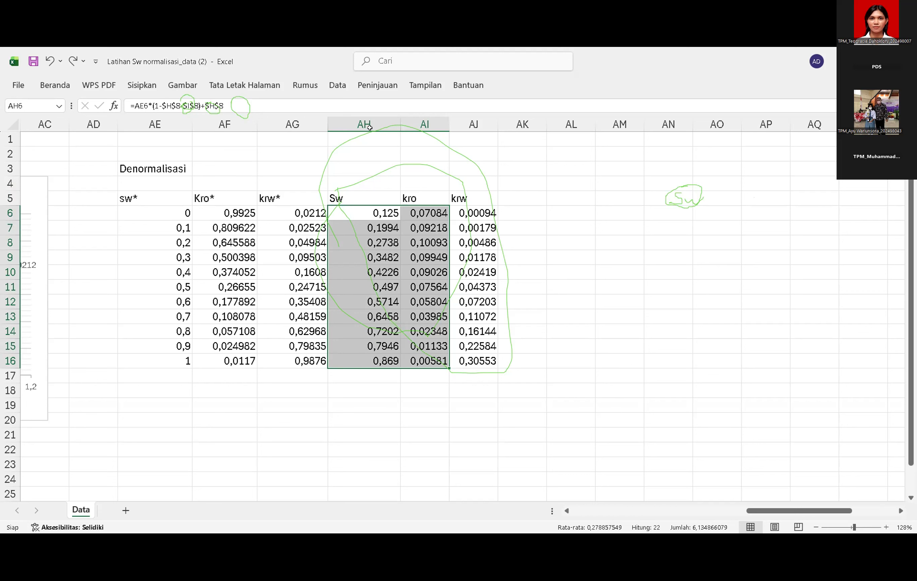
left_click_drag(444, 213, 514, 184)
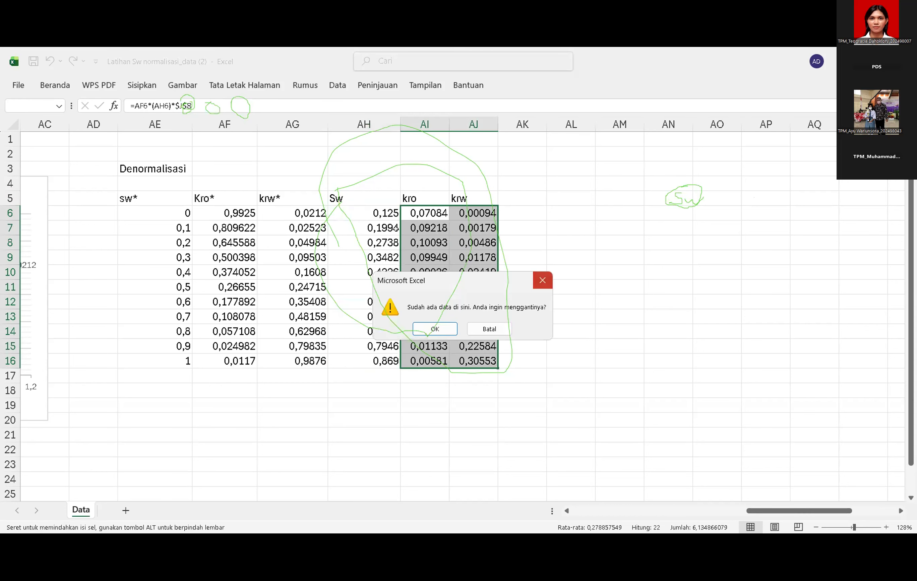
key("Escape")
left_click(616, 241)
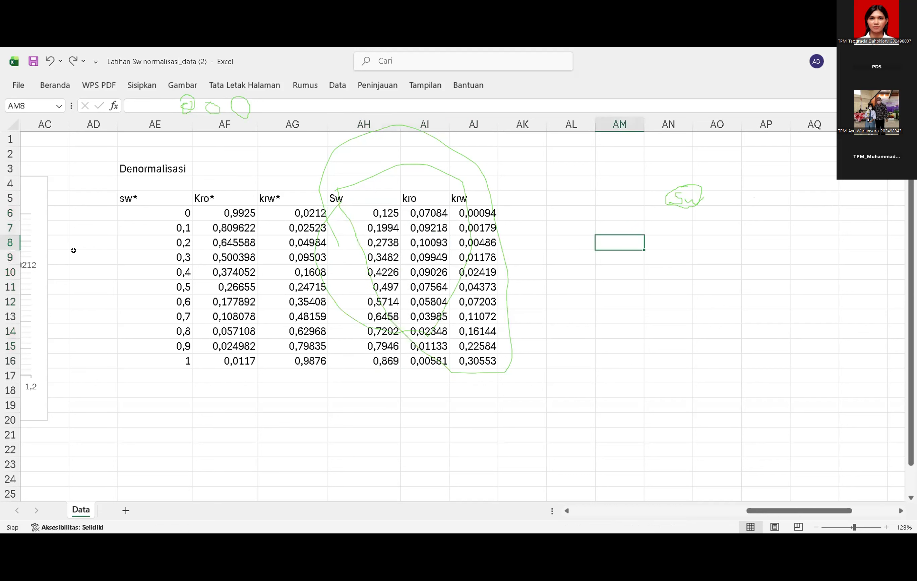
- Insert a marker-only scatter chart of kro and krw against Sw from AH6:AJ16 and place it beside the denormalisation table
left_click(335, 206)
key("ctrl+shift+Down")
key("Right")
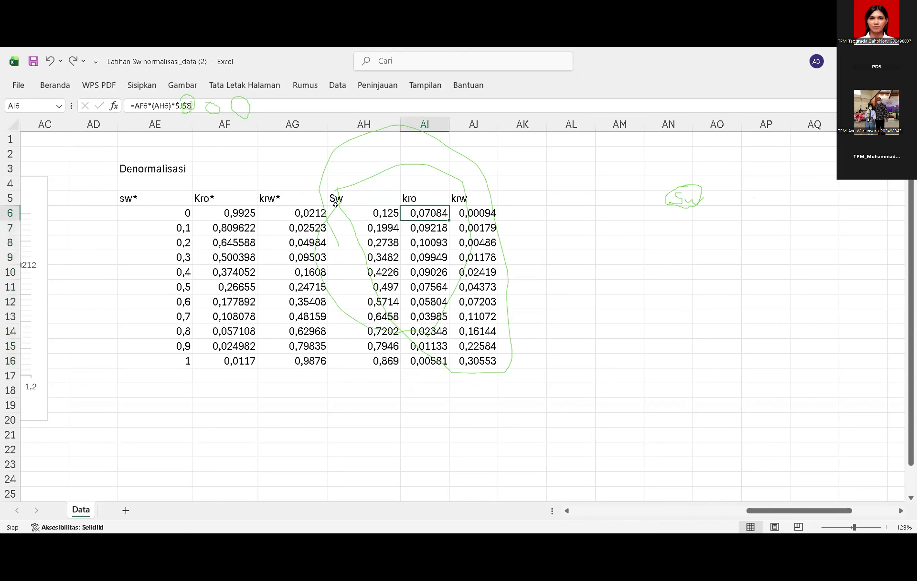
key("Left")
key("ctrl+shift+Down")
key("ctrl+shift+Right")
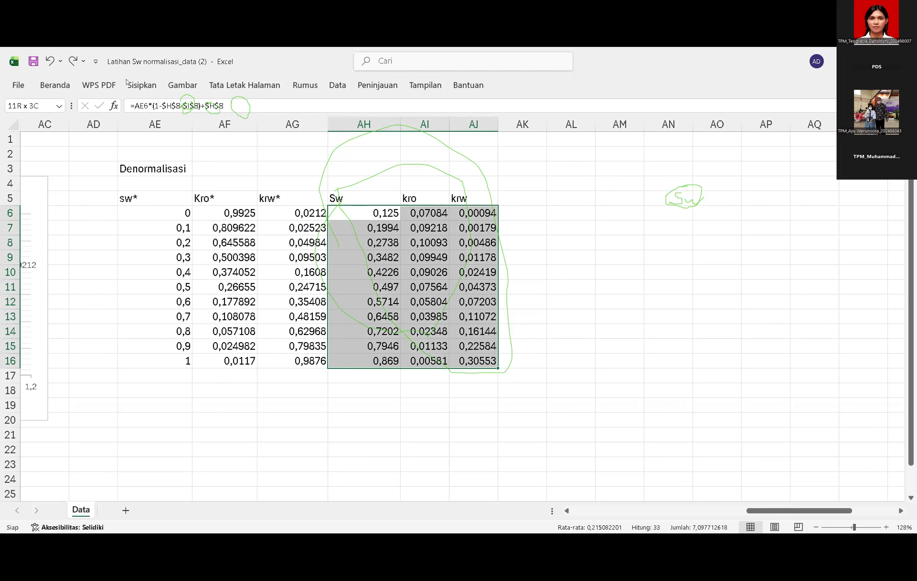
left_click(133, 89)
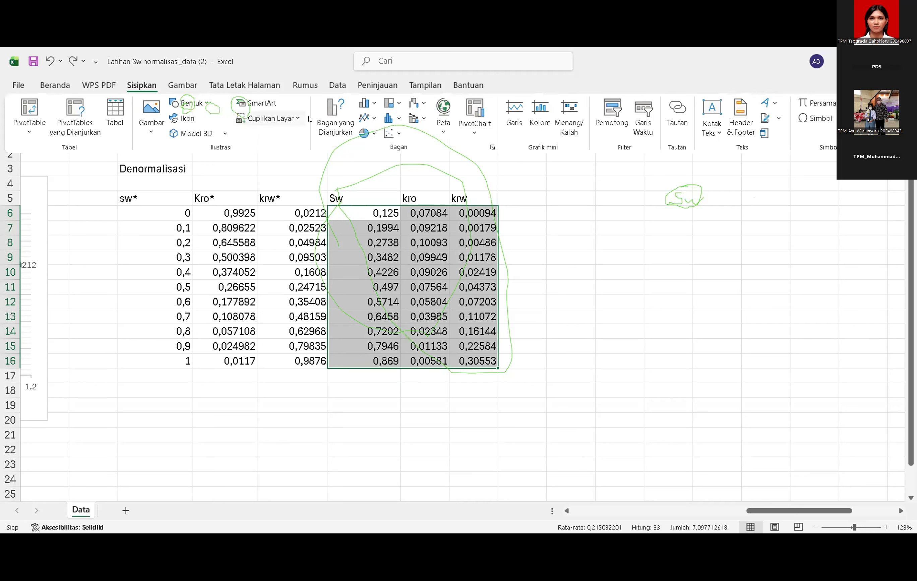
left_click(371, 120)
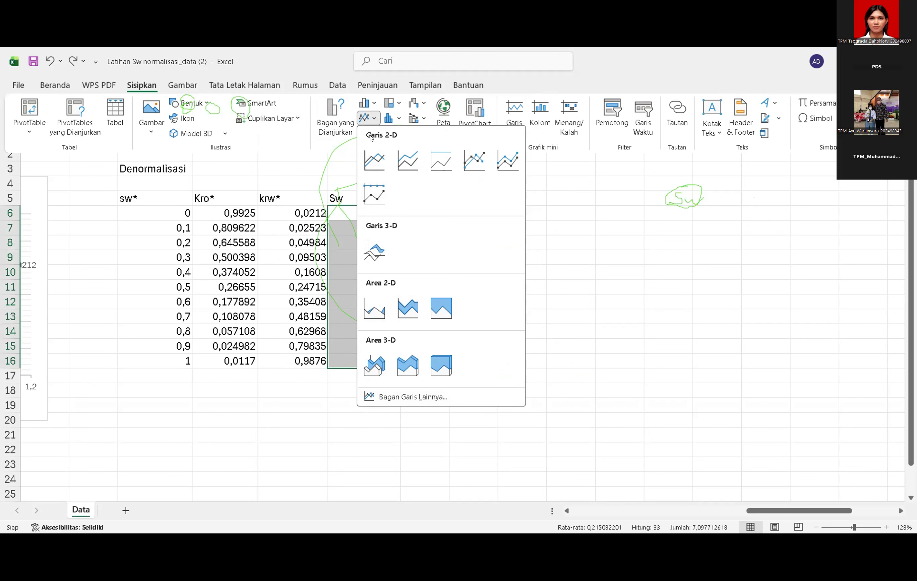
left_click(392, 134)
left_click(403, 172)
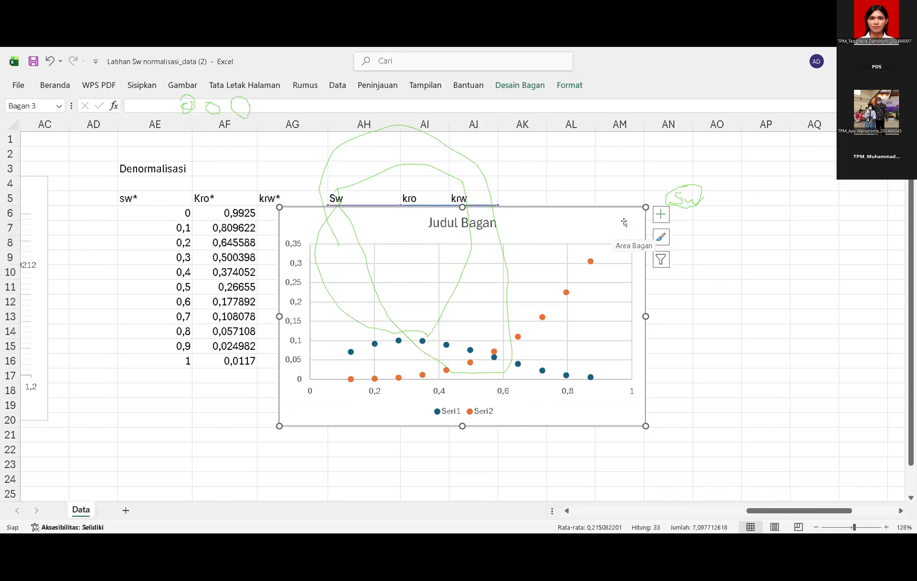
left_click_drag(622, 229, 832, 199)
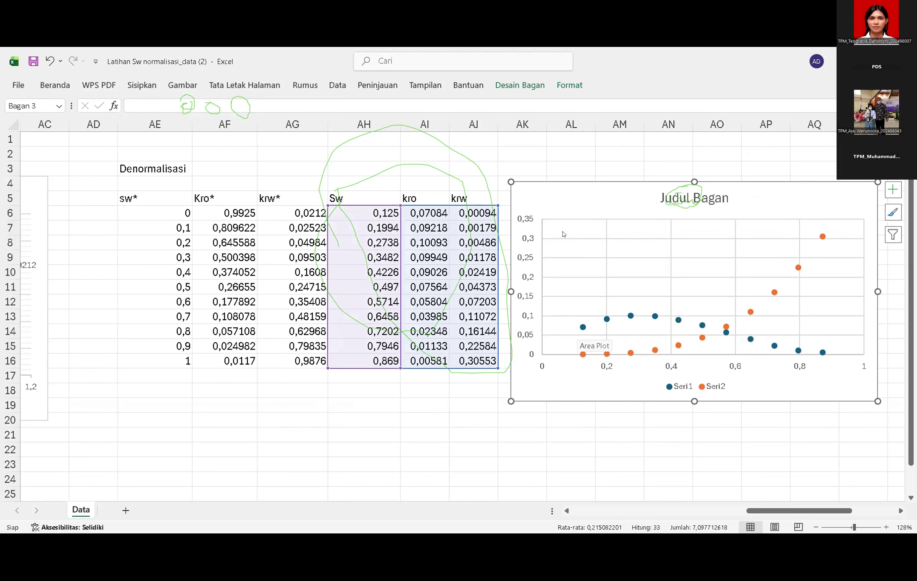
left_click(571, 168)
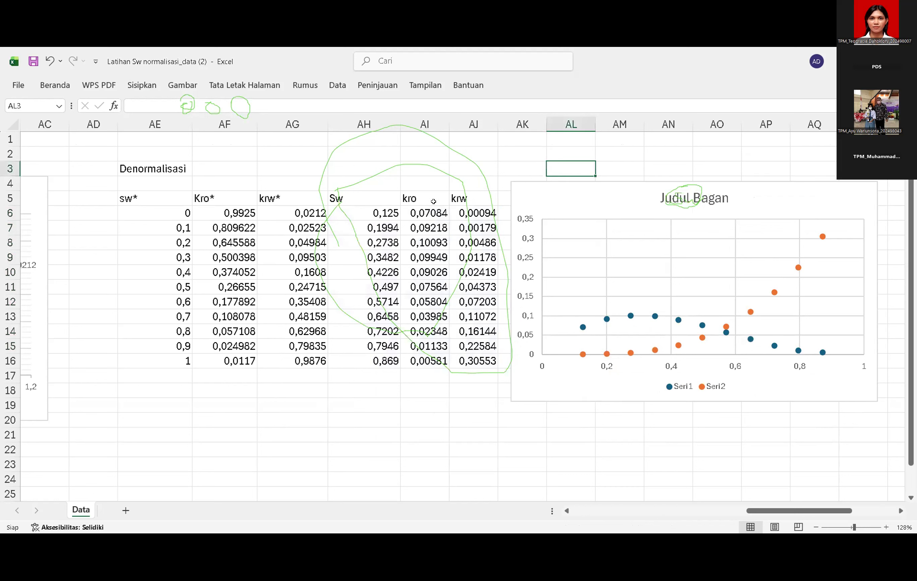
- Compare the kro formula in AI6 with the reference equations and delete its (AH6) factor
left_click(427, 212)
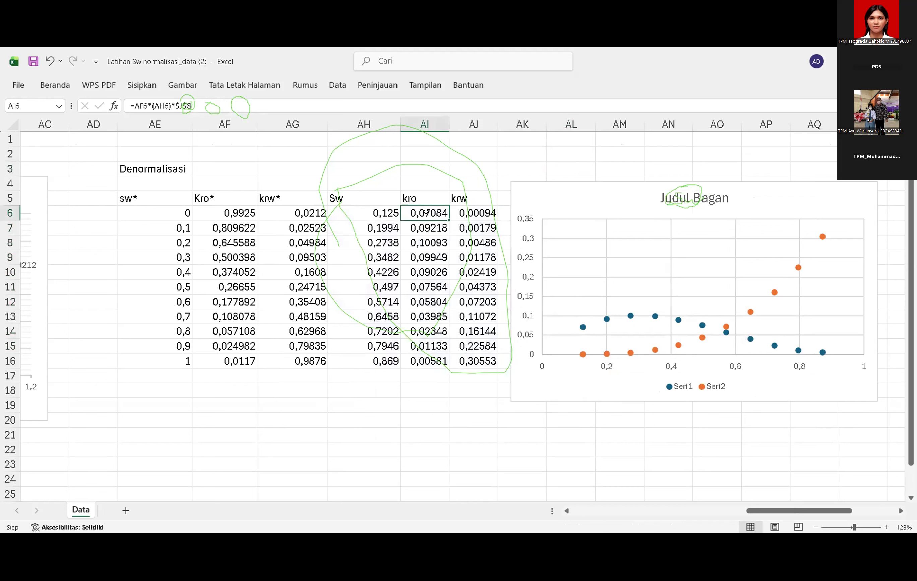
left_click(343, 105)
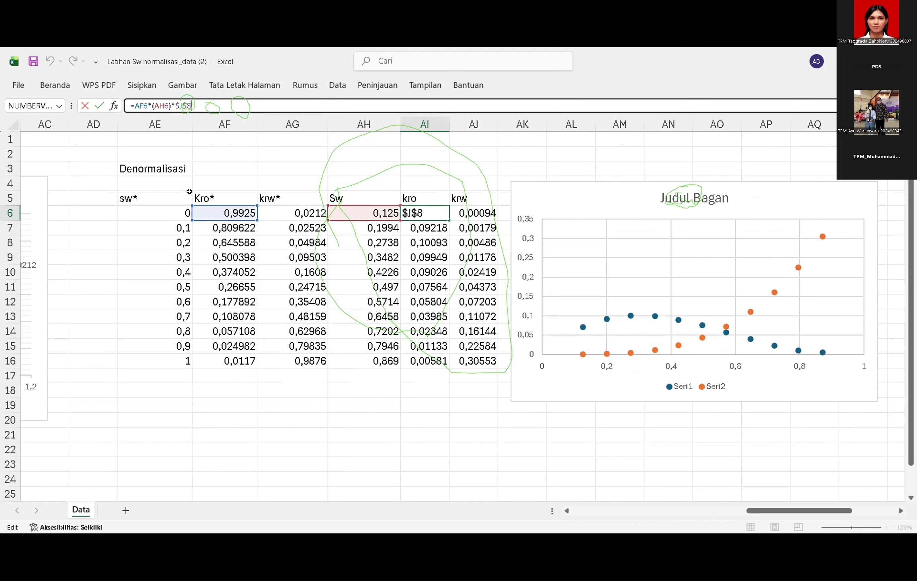
scroll(189, 192, "left", 6)
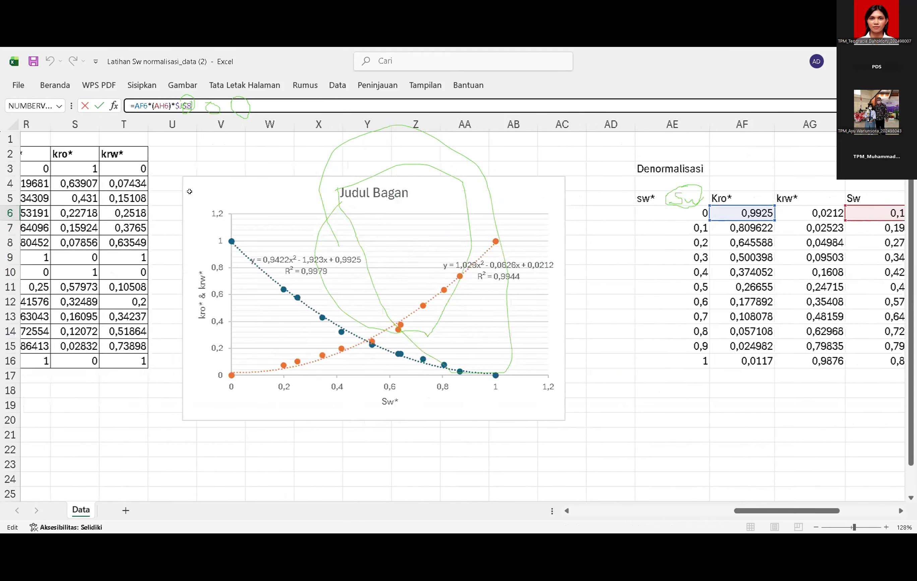
scroll(189, 192, "left", 3)
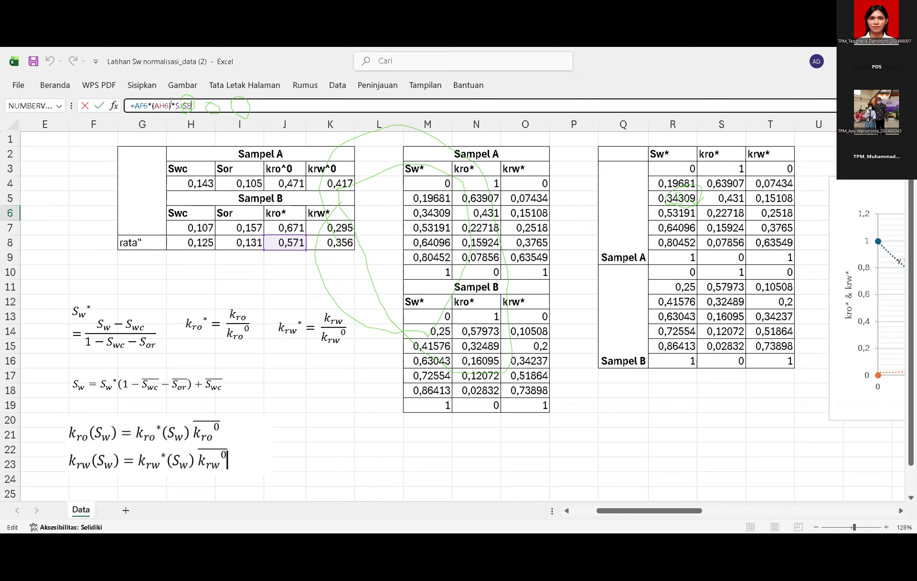
left_click(324, 66)
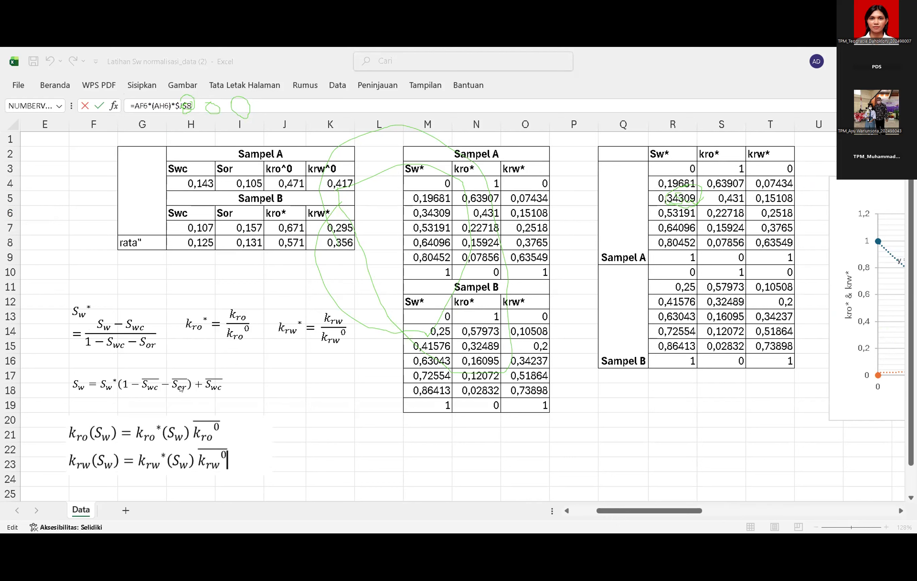
left_click(167, 105)
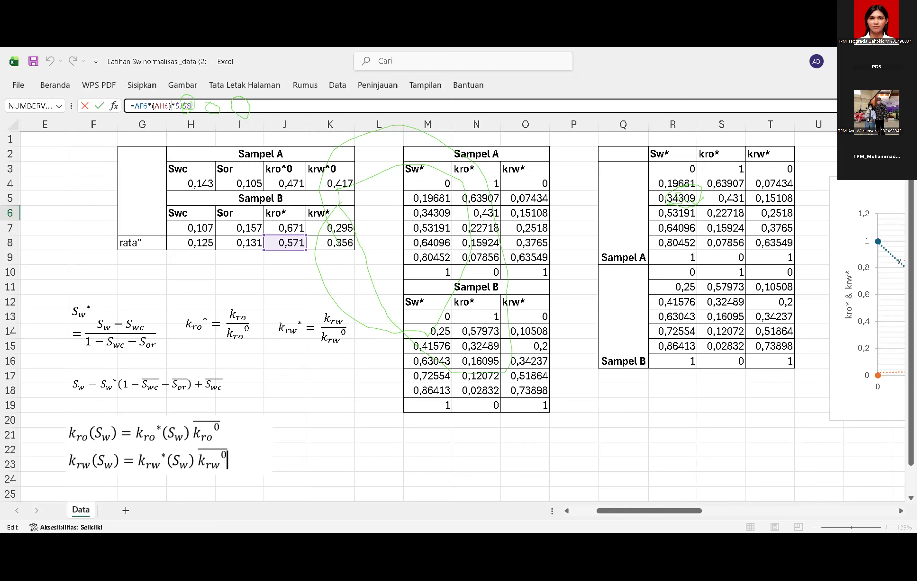
key("BackSpace")
key("Delete")
key("BackSpace")
key("BackSpace")
key("BackSpace")
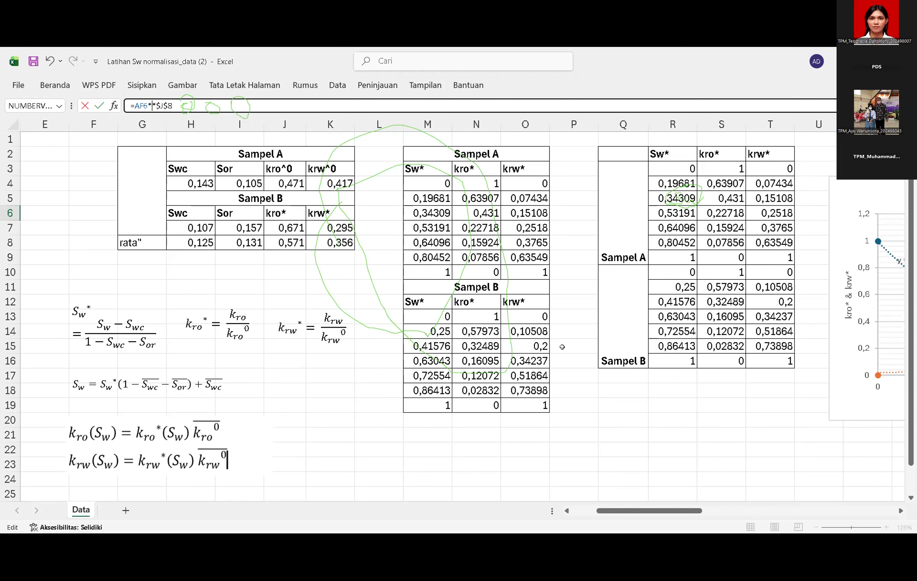
- Finish the formula in AI6 as =AF6*$J$8 and fill it down the kro column to AI16
scroll(562, 347, "right", 10)
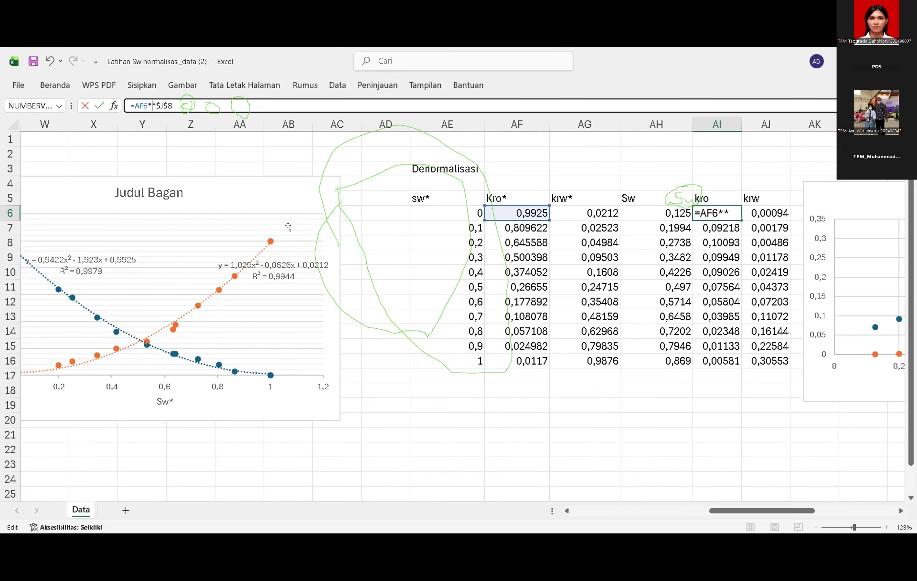
scroll(289, 227, "left", 10)
key("BackSpace")
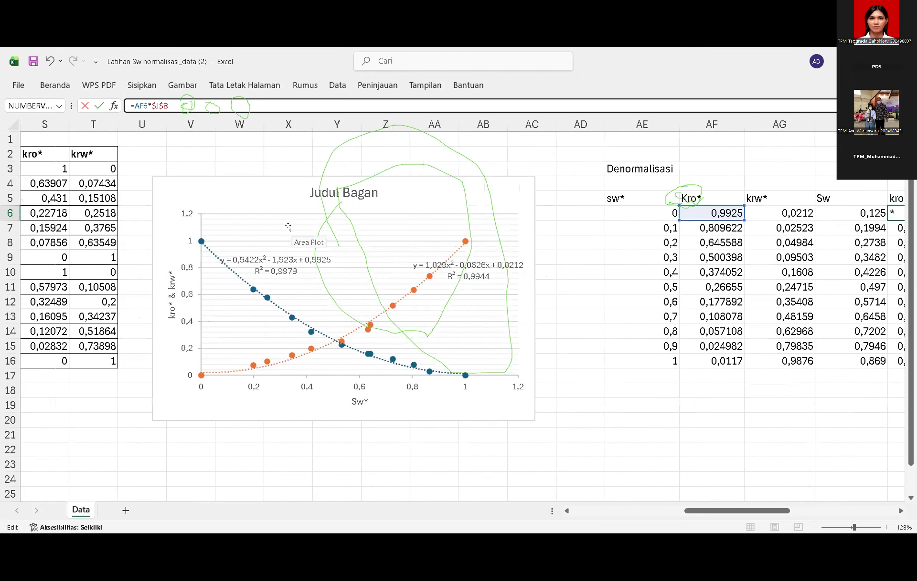
scroll(288, 228, "left", 10)
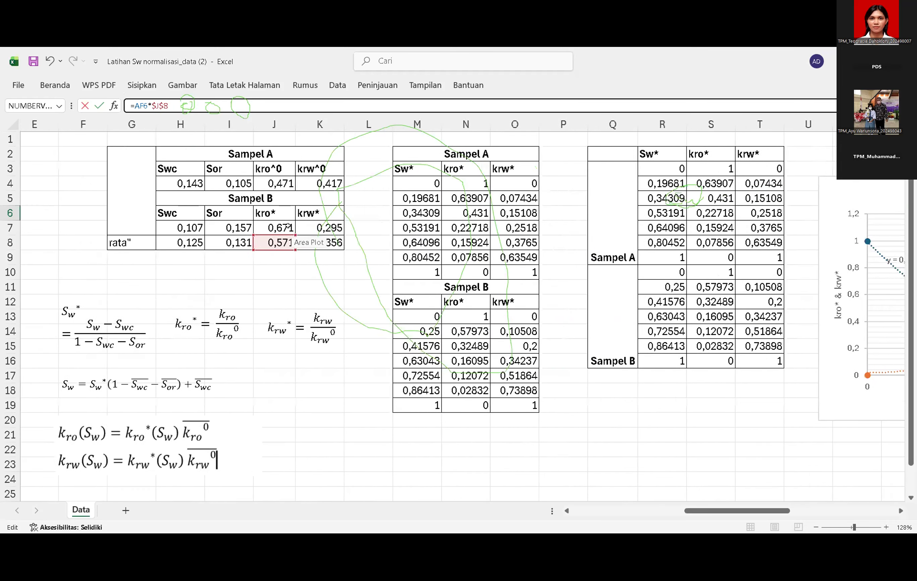
scroll(288, 227, "right", 15)
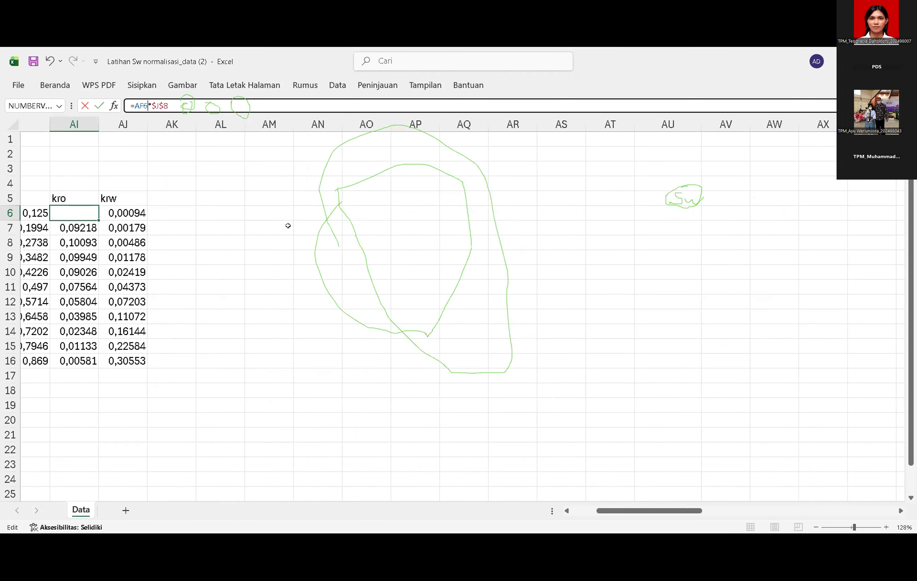
scroll(286, 225, "left", 5)
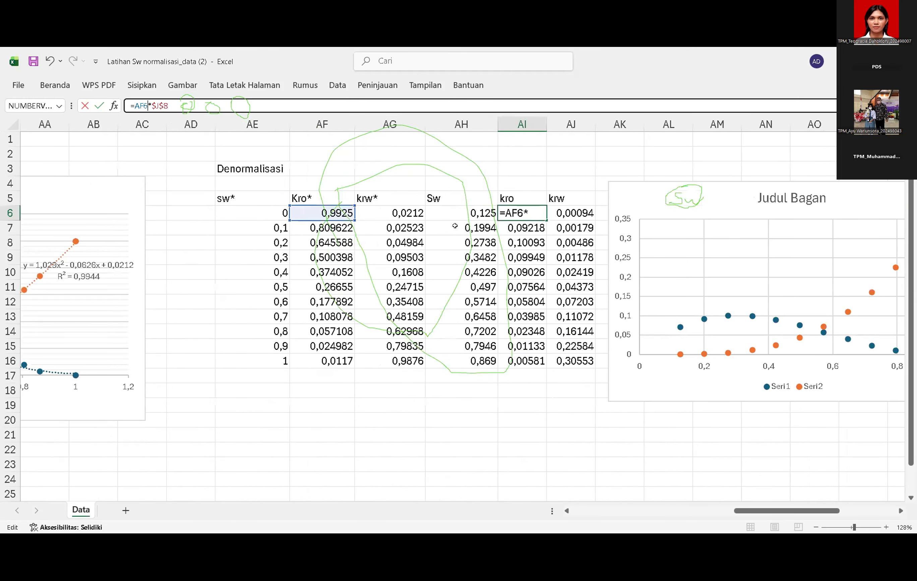
key("Return")
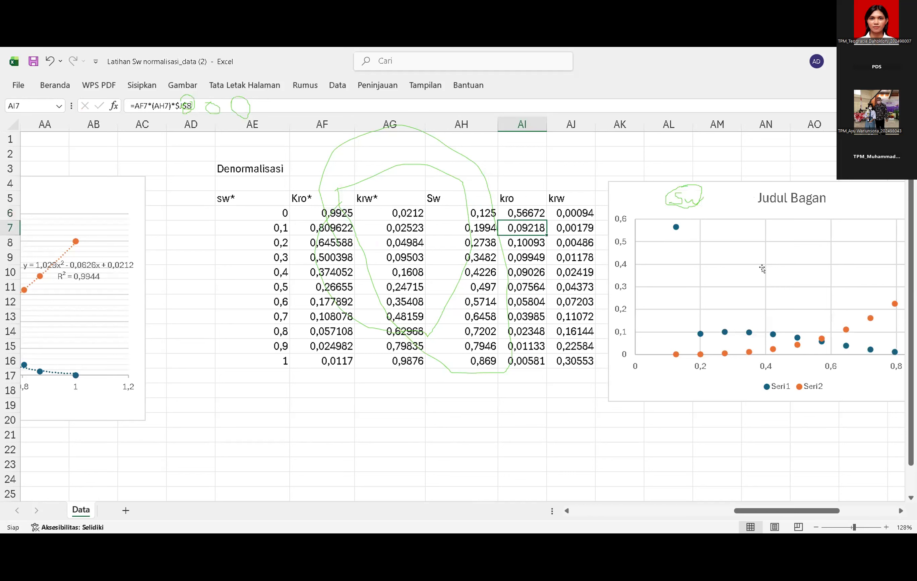
left_click(542, 208)
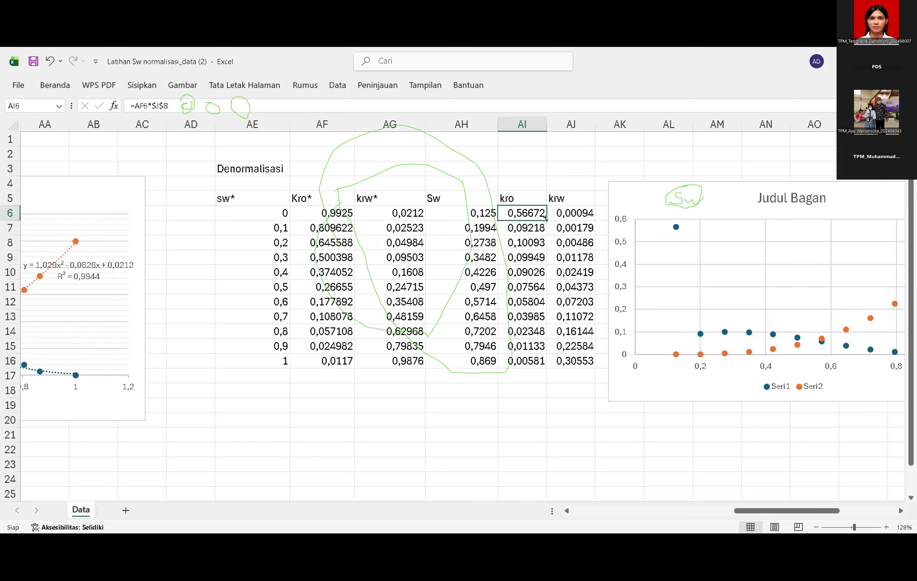
double_click(546, 217)
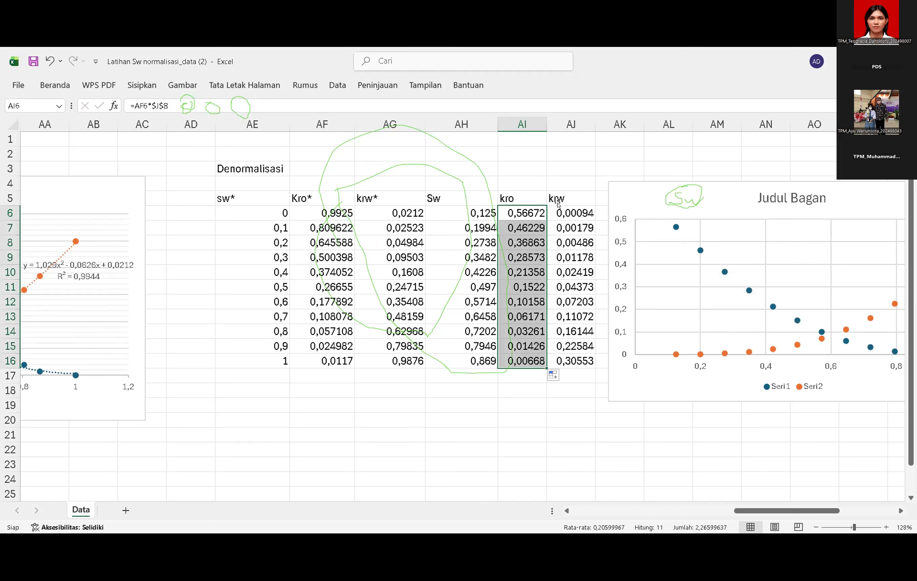
- Correct the krw formula in AJ6 to =AG6*$K$8 and fill it down to AJ16
left_click(559, 208)
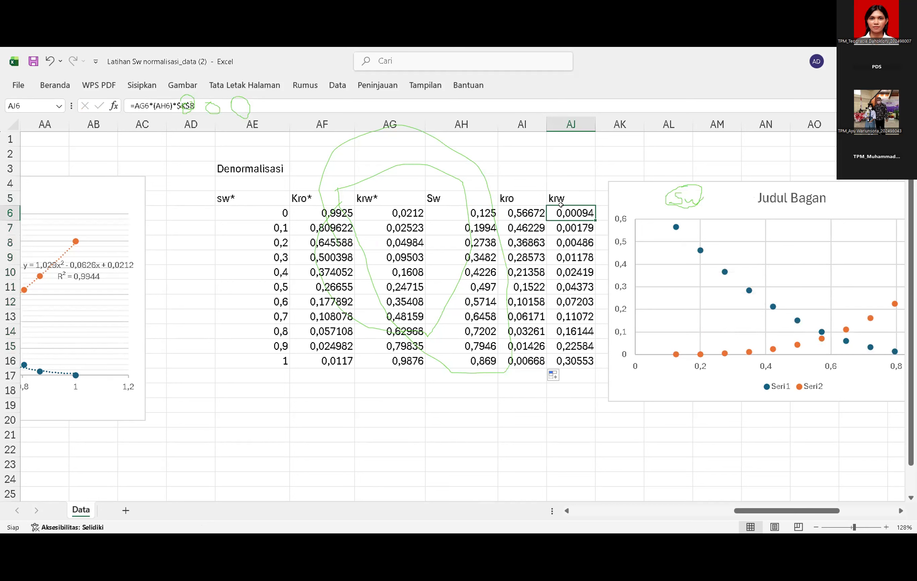
left_click(169, 105)
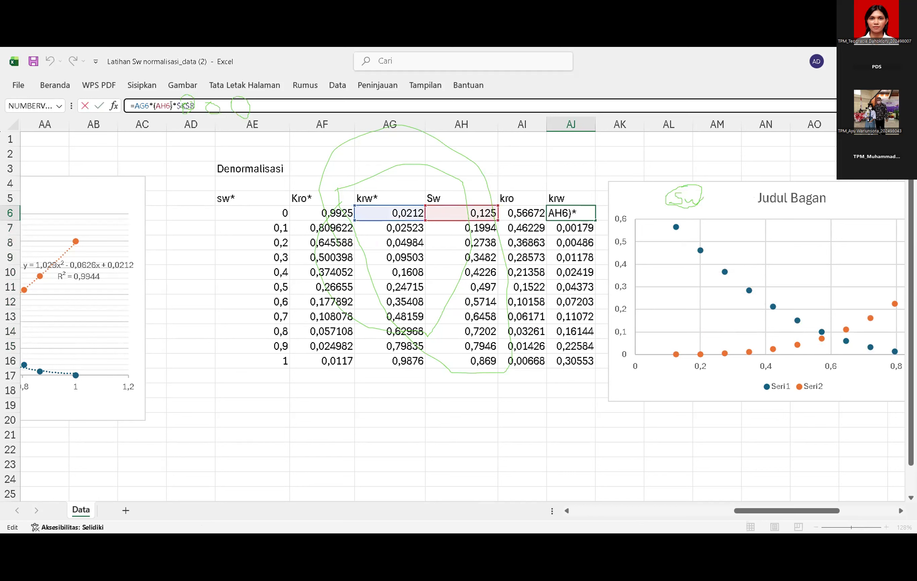
key("BackSpace")
key("BackSpace")
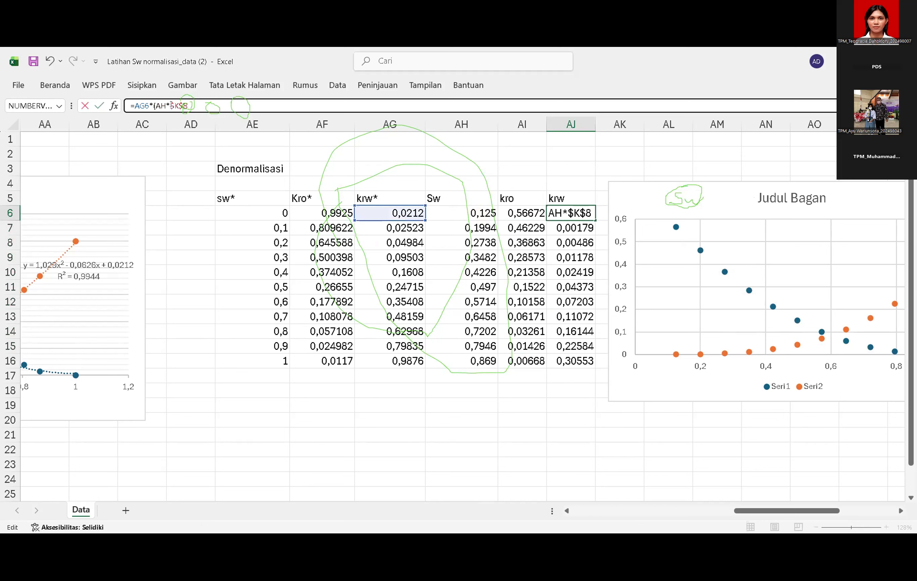
type("6)")
key("Return")
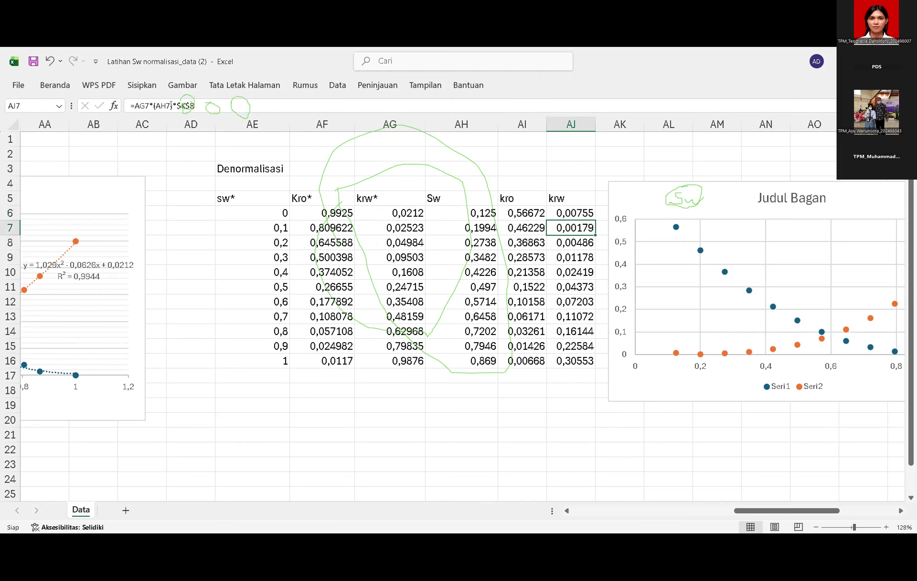
left_click(591, 213)
double_click(595, 220)
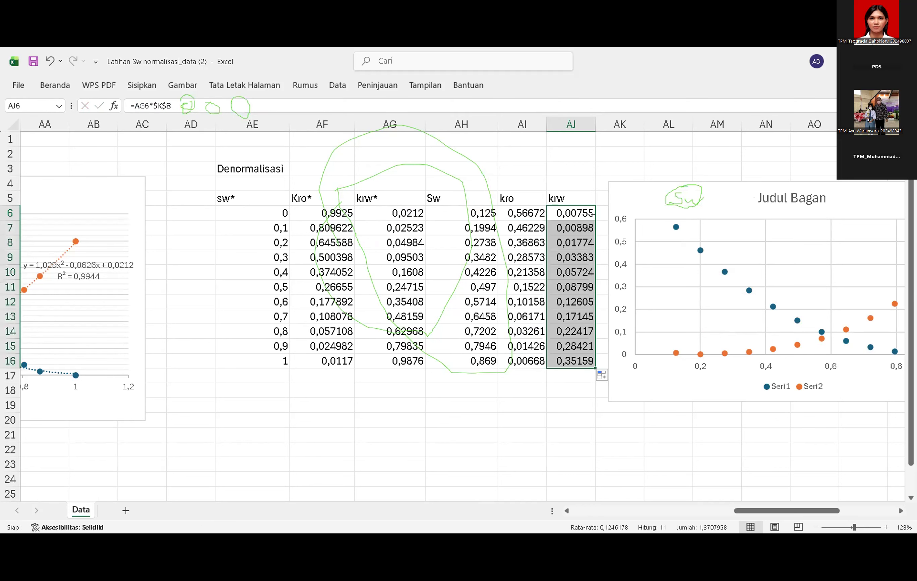
scroll(599, 182, "right", 4)
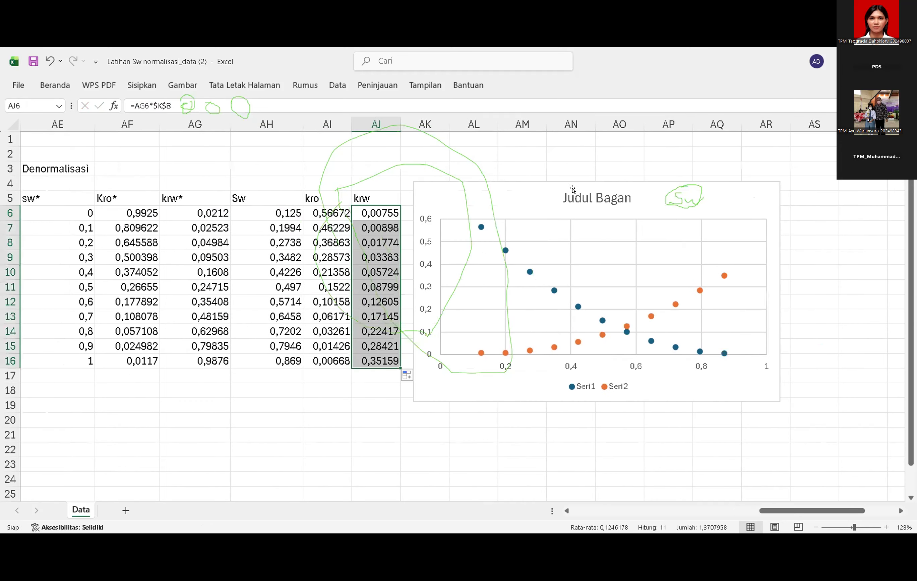
scroll(831, 359, "right", 2)
left_click(832, 359)
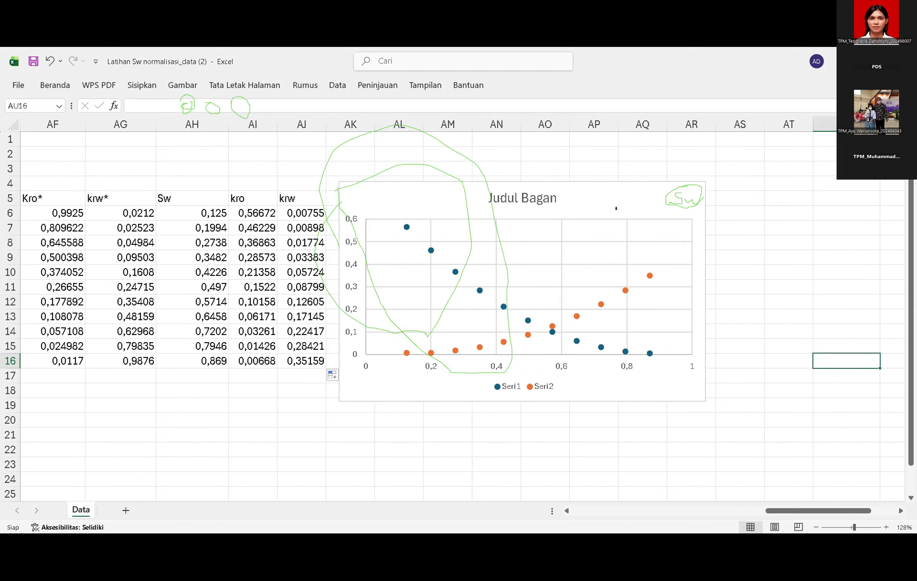
- In the solution workbook, examine the sample tables, averaged endpoints, normalisation equations and the charts of the original and normalised curves
left_click(283, 110)
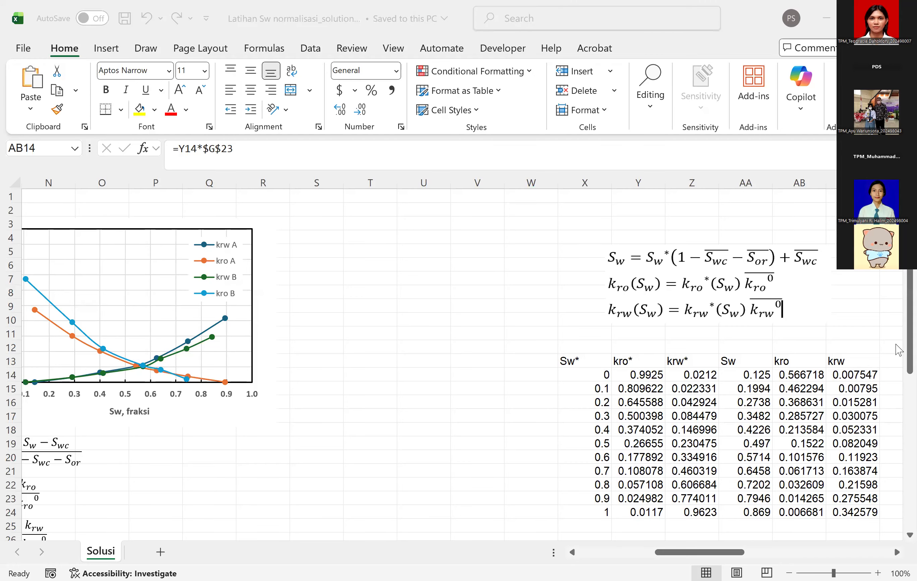
left_click(675, 553)
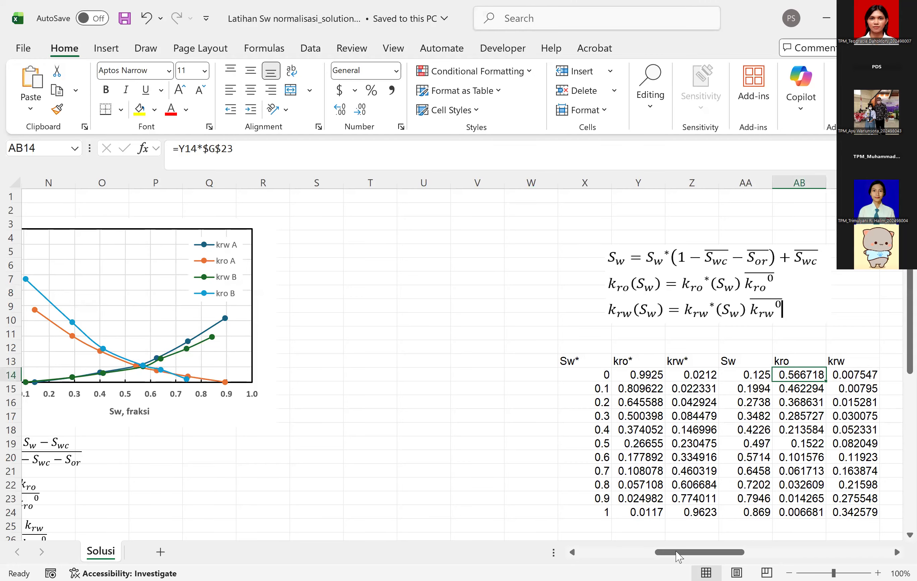
left_click_drag(675, 552, 596, 547)
left_click(588, 553)
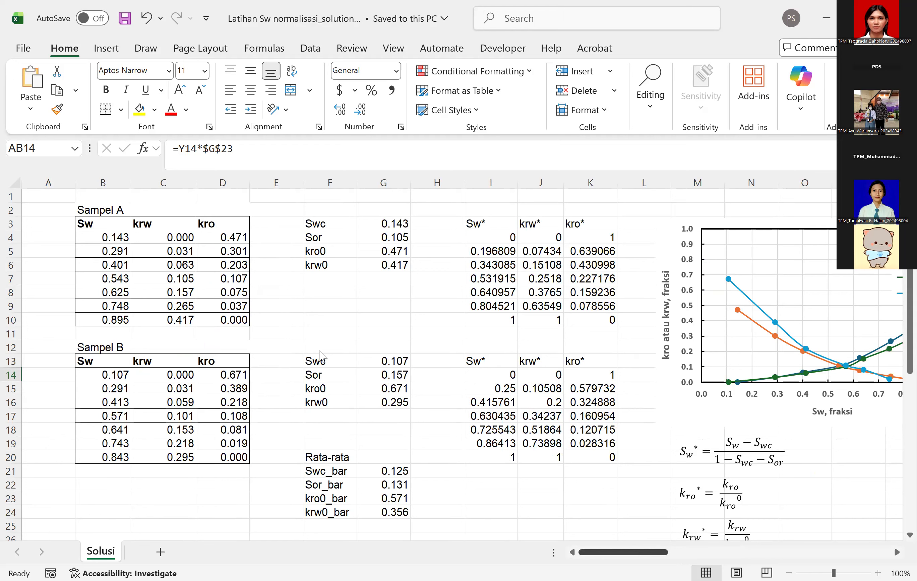
scroll(244, 340, "right", 3)
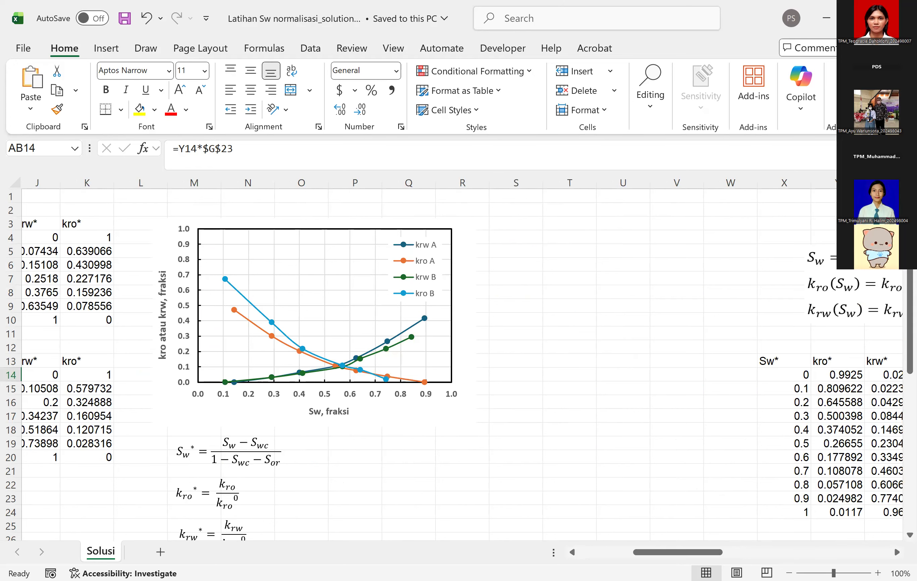
scroll(899, 276, "down", 2)
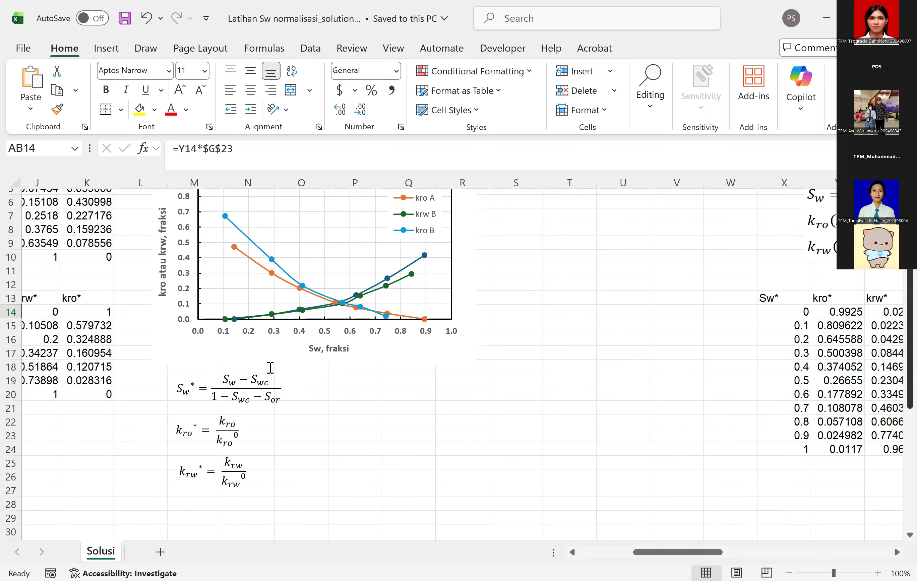
scroll(268, 384, "down", 1)
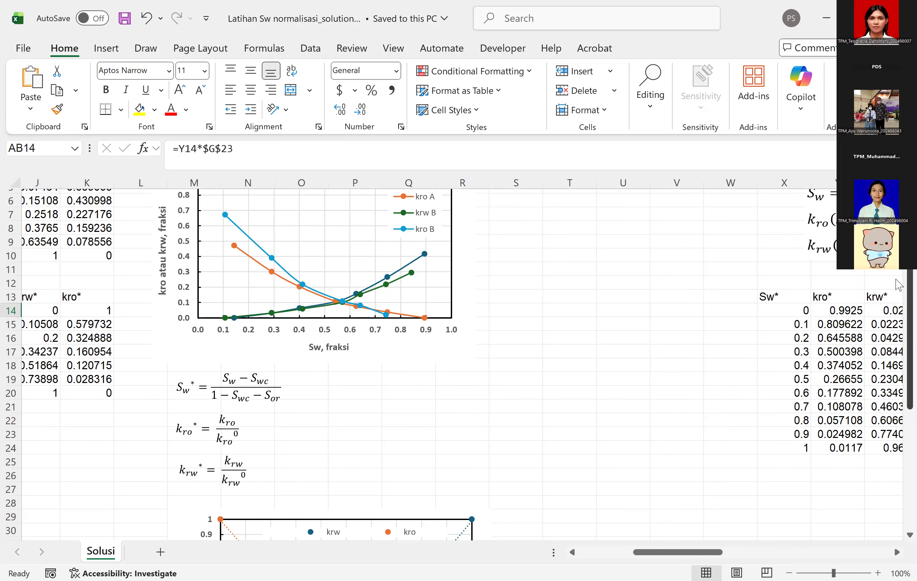
scroll(899, 330, "down", 2)
scroll(899, 373, "down", 2)
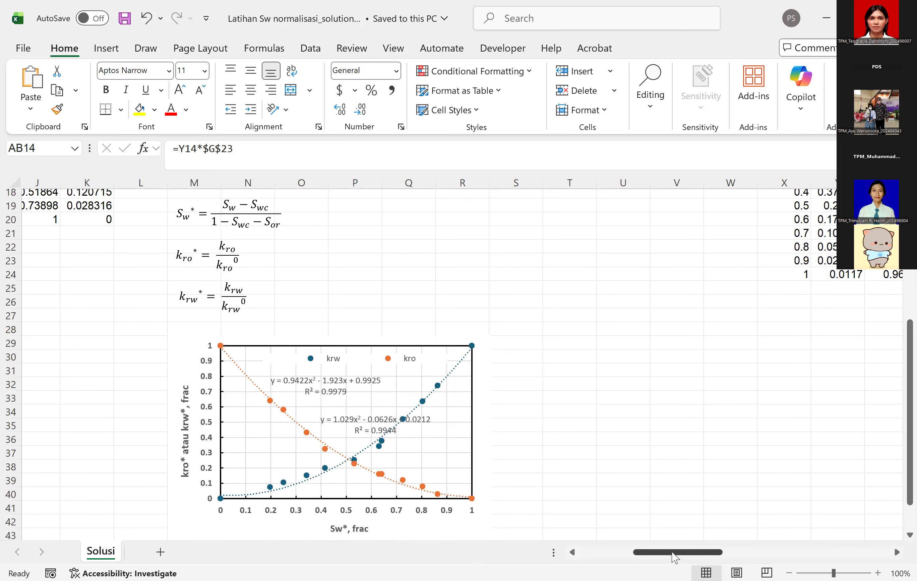
- Examine the denormalisation equations, the Sw, kro and krw table and the averaged relative permeability chart on the Solusi sheet
left_click(765, 557)
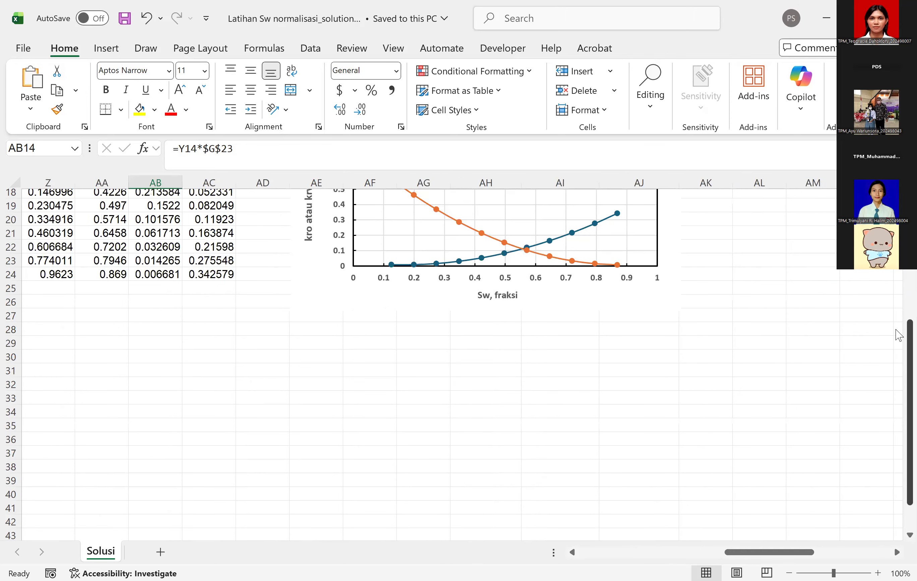
scroll(898, 327, "up", 5)
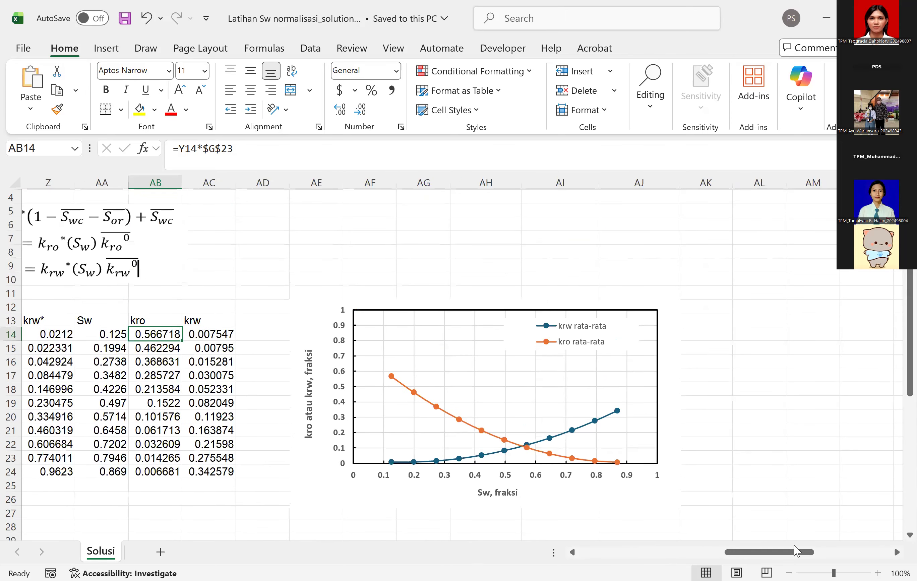
mouse_move(799, 557)
left_mouse_down()
mouse_move(776, 558)
mouse_move(792, 563)
left_mouse_up()
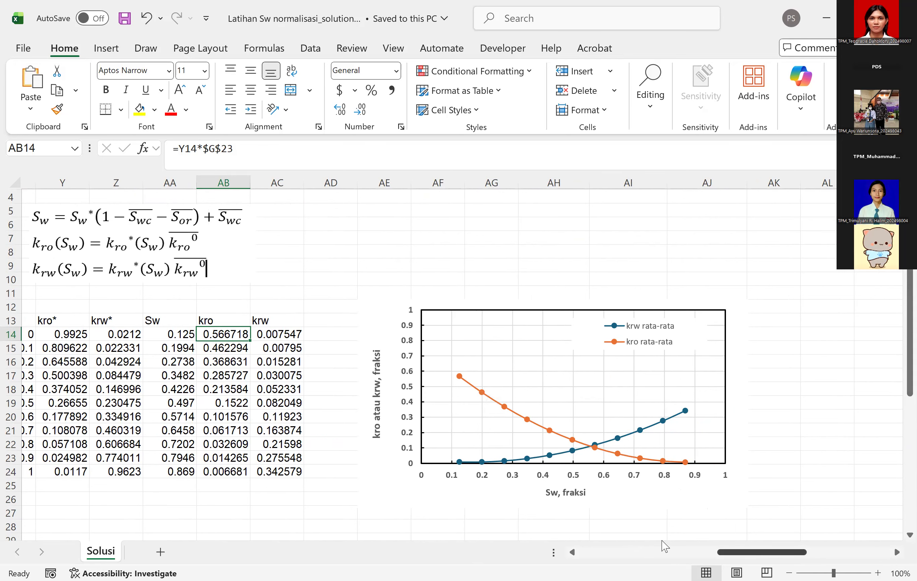
left_click(663, 552)
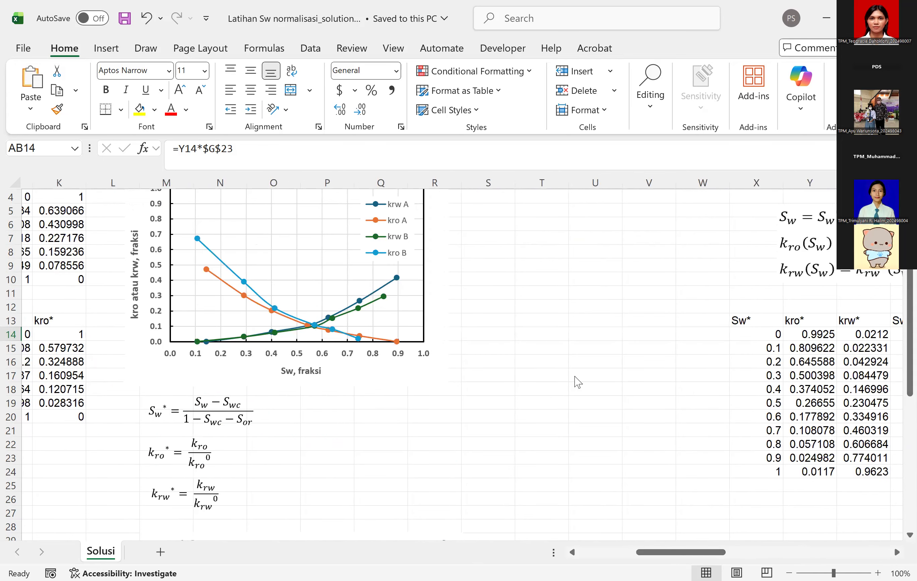
left_click_drag(643, 556, 707, 558)
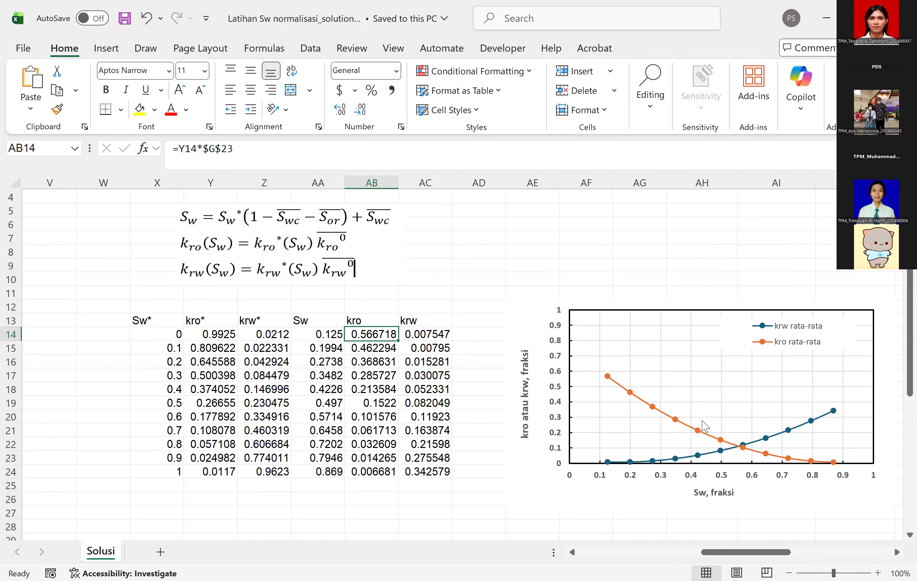
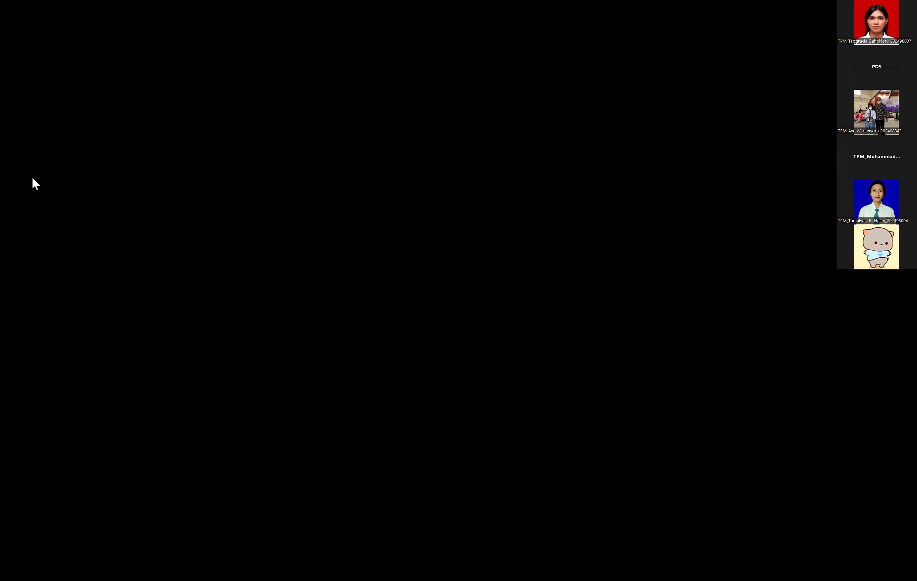
- Look through the 10. Resistivitas presentation from the Garis Besar outline to the Pickett Plot slide
key("Down")
key("Down")
key("Down")
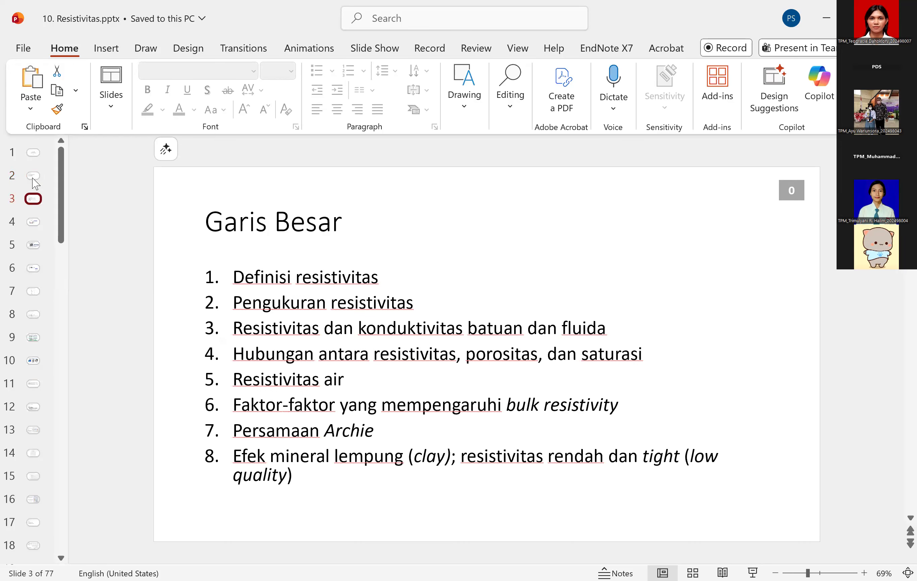
key("Down")
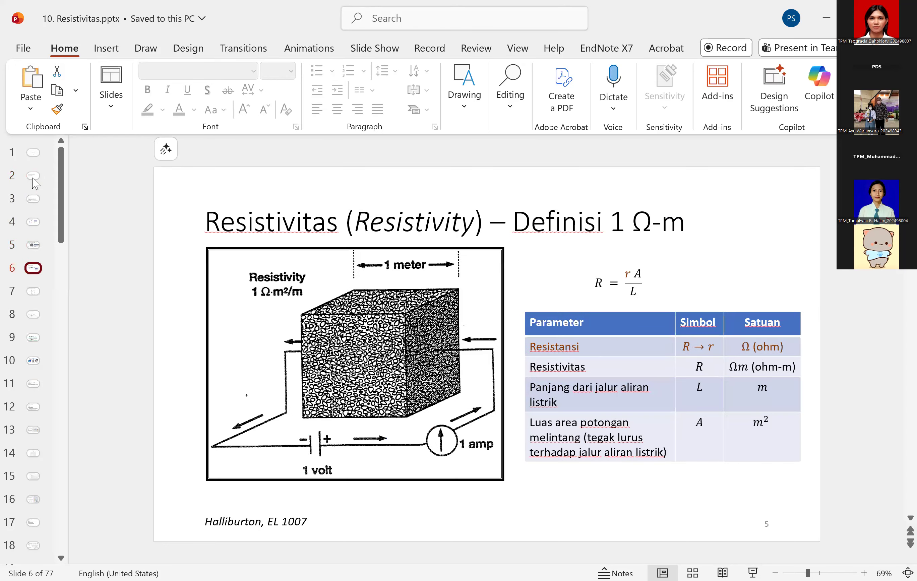
key("Down")
key("Down")
key("Down")
key("Down")
key("Down")
key("Down")
key("Down")
key("Down")
key("Down")
key("Down")
key("Down")
key("Down")
key("Down")
key("Down")
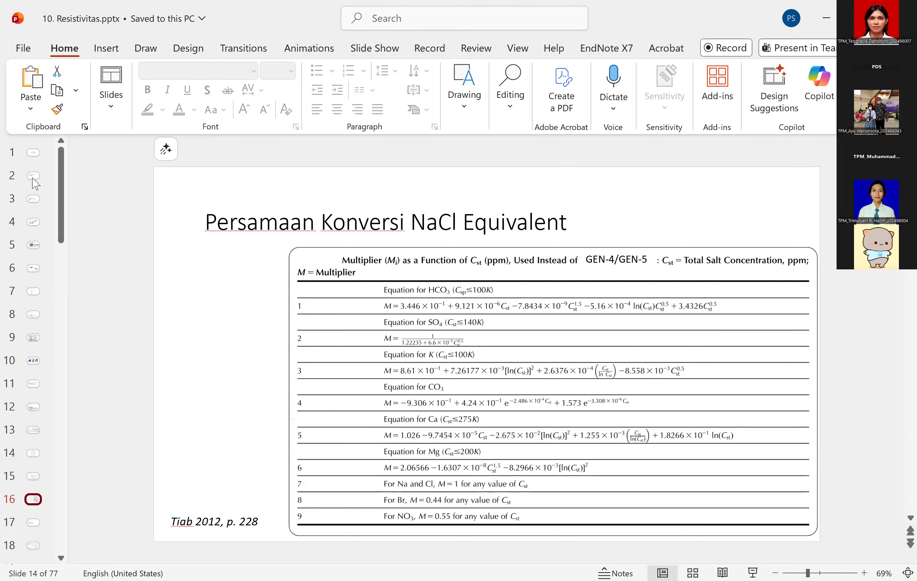
key("Down")
key("Down")
key("Down")
key("Down")
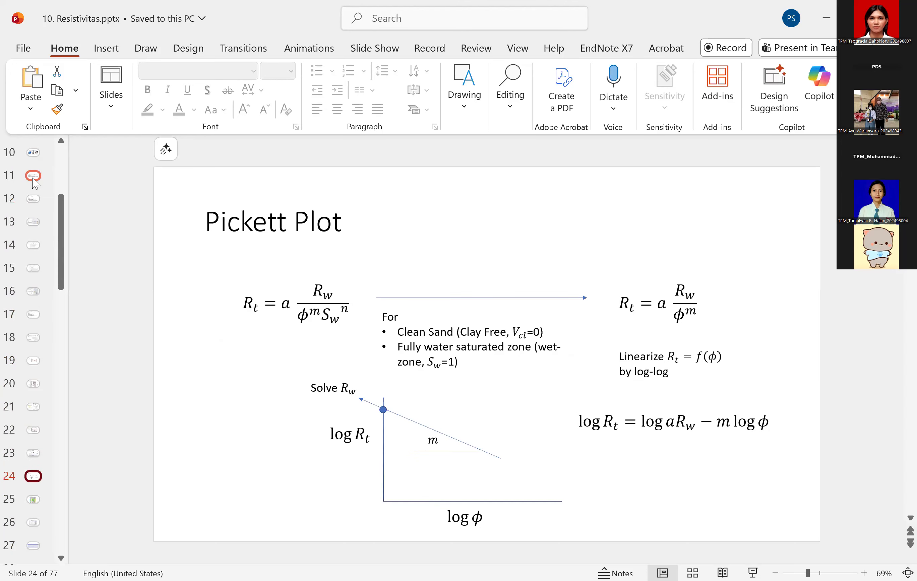
- Return to the Persamaan Saturasi Archie slide and review the preceding Latar Belakang slides from Archie's 1942 paper
key("Up")
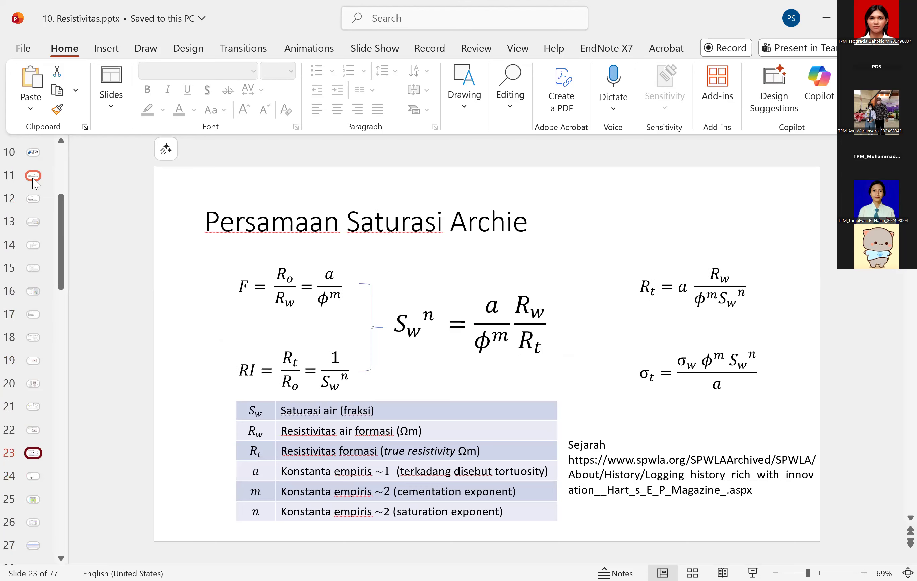
key("Up")
key("Up")
key("Up")
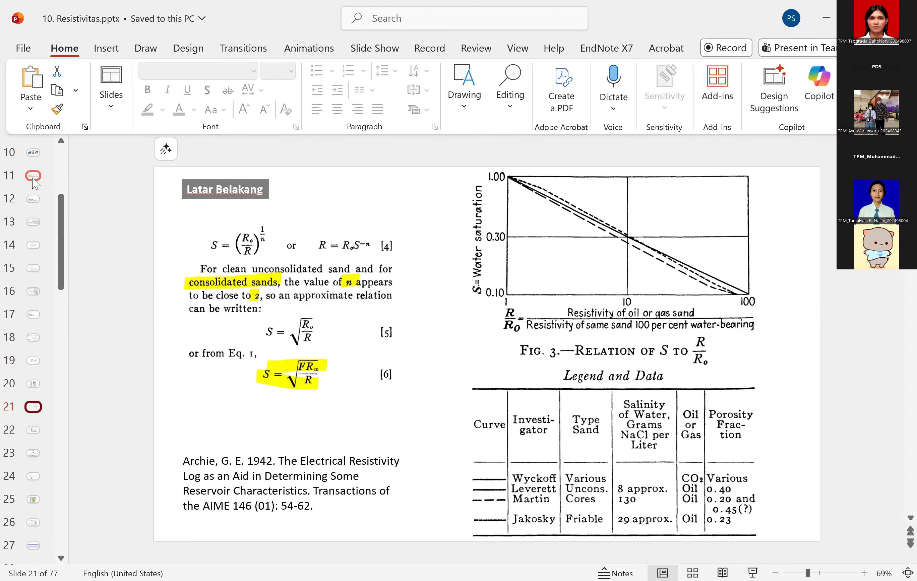
key("Up")
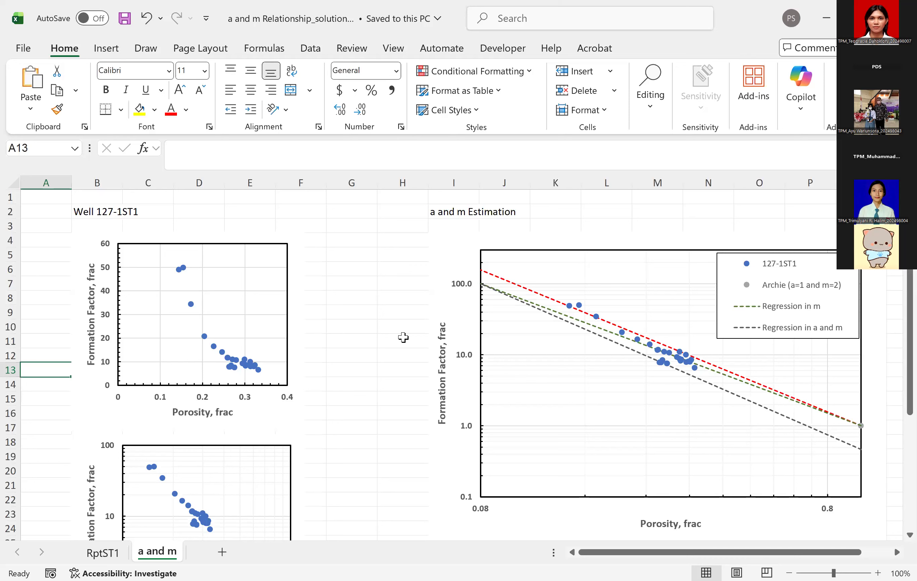
- In the a and m Relationship_solution Excel workbook, examine the formation factor versus porosity charts for Well 127-1ST1
key("Right")
key("Right")
key("Right")
key("Right")
key("Right")
key("Right")
key("Right")
key("Right")
key("Right")
key("Right")
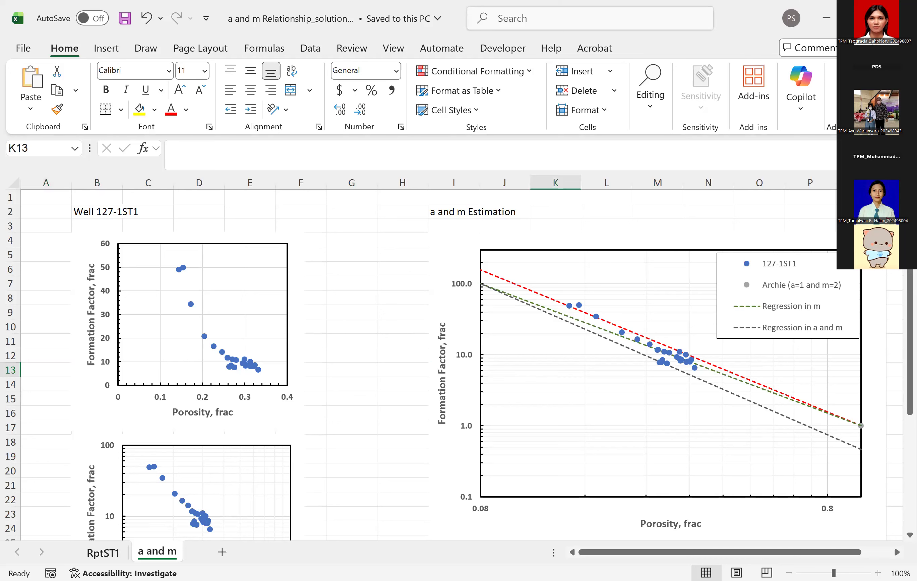
- Open the RptST1 sheet and go to the first sample number of the Resistivity Study table, cell A13
left_click(103, 553)
left_click(725, 432)
key("Left")
key("Left")
key("Left")
key("Left")
key("Left")
key("Left")
key("Left")
key("Left")
key("Left")
key("Left")
key("Left")
key("Left")
key("Left")
key("Left")
key("Left")
key("Left")
key("Left")
key("Left")
key("Left")
key("Left")
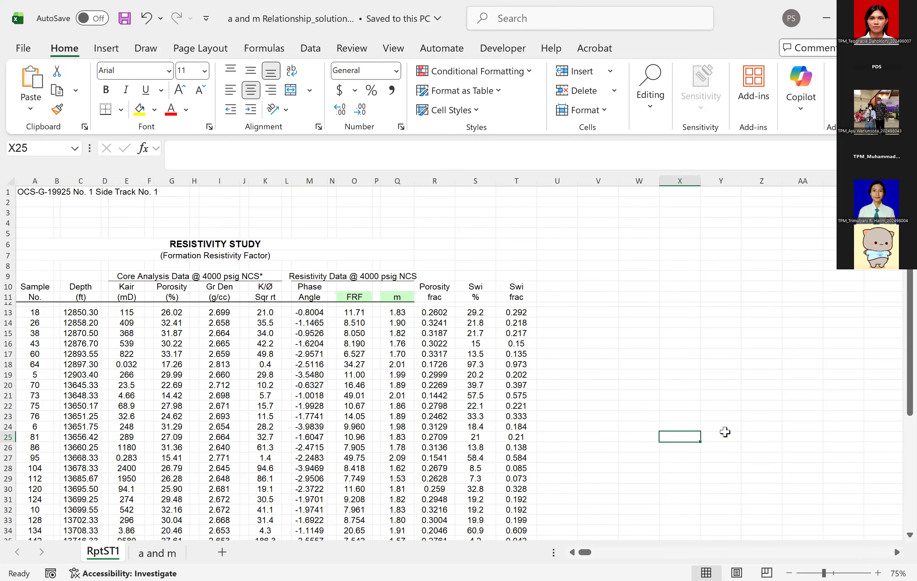
key("Up")
key("Up")
key("Up")
key("Up")
key("Up")
key("Up")
key("Up")
key("Up")
key("Up")
key("Up")
key("Up")
key("Up")
key("Up")
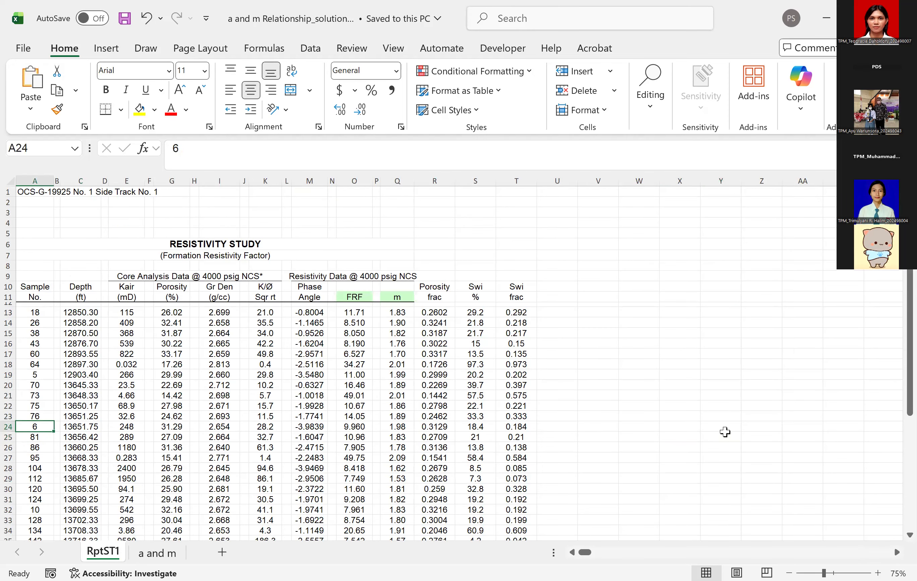
key("Up")
key("Up")
key("Up")
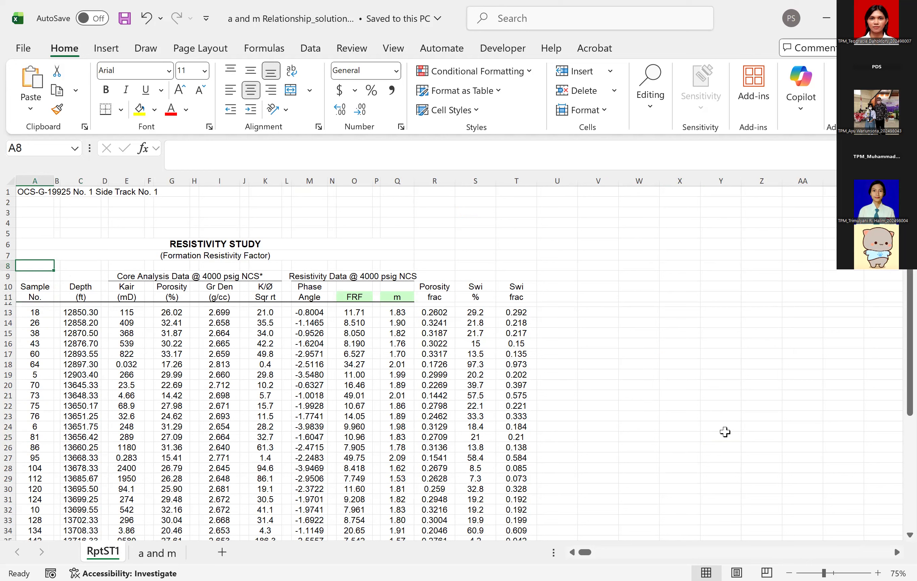
key("Down")
key("Down")
key("Down")
key("Down")
key("Down")
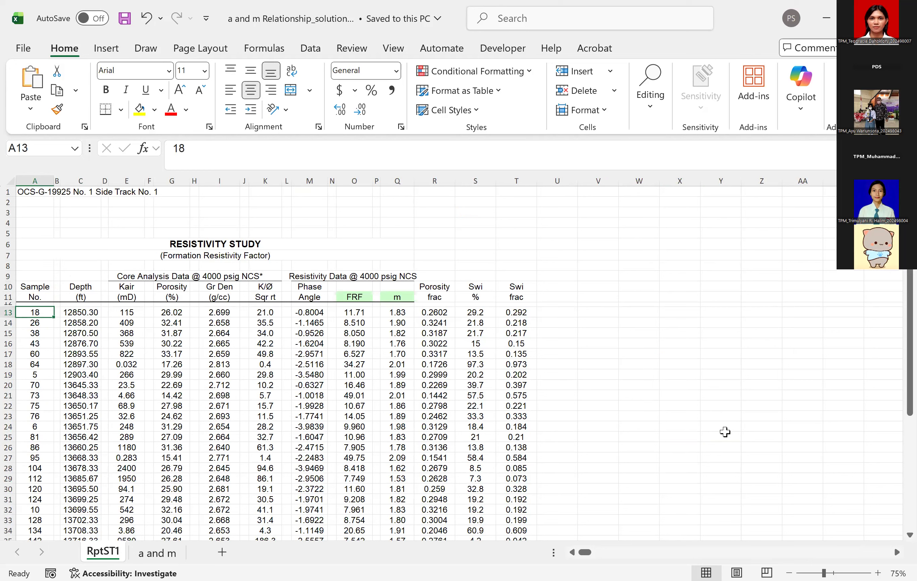
- Examine the first sample's depth and air permeability, and the heading of the Core Analysis Data at 4000 psig NCS
key("Right")
key("Right")
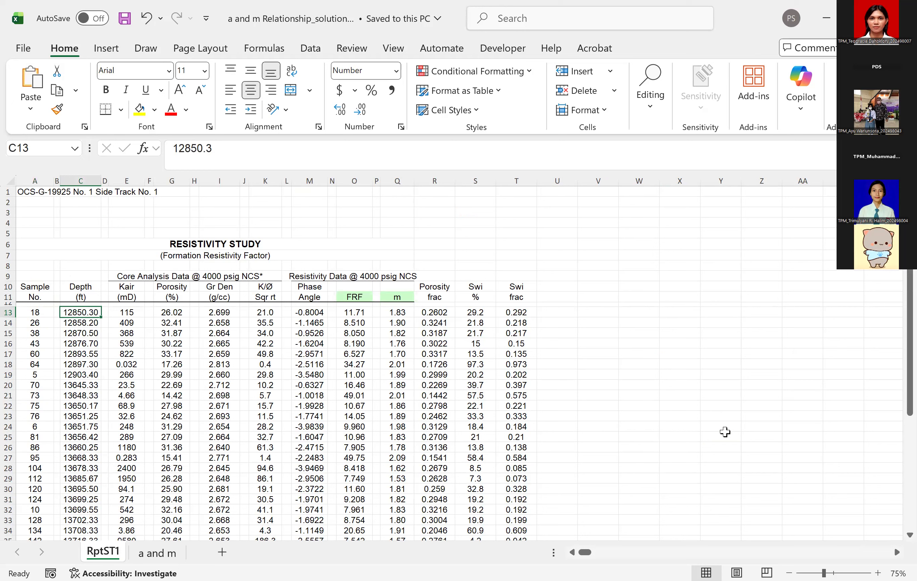
key("Right")
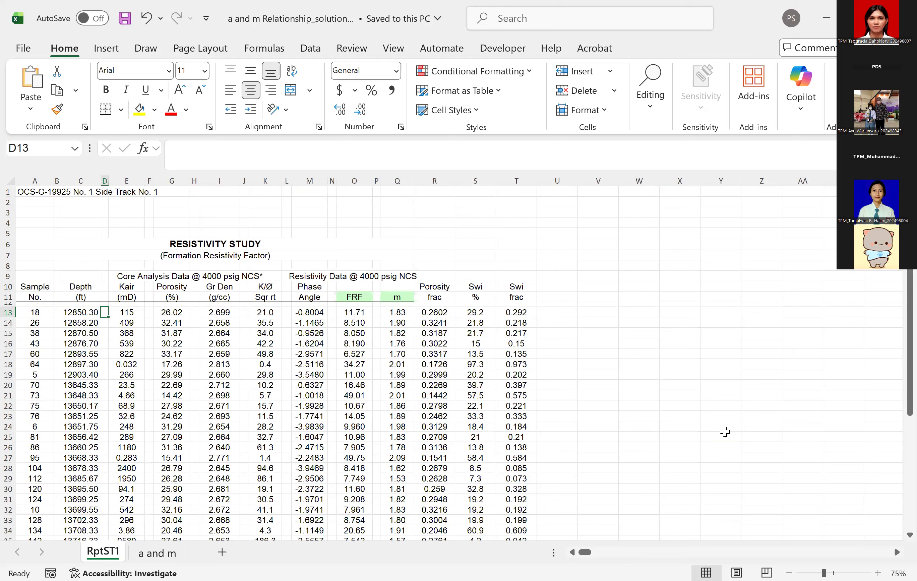
key("Right")
key("Up")
key("Up")
key("Up")
key("Up")
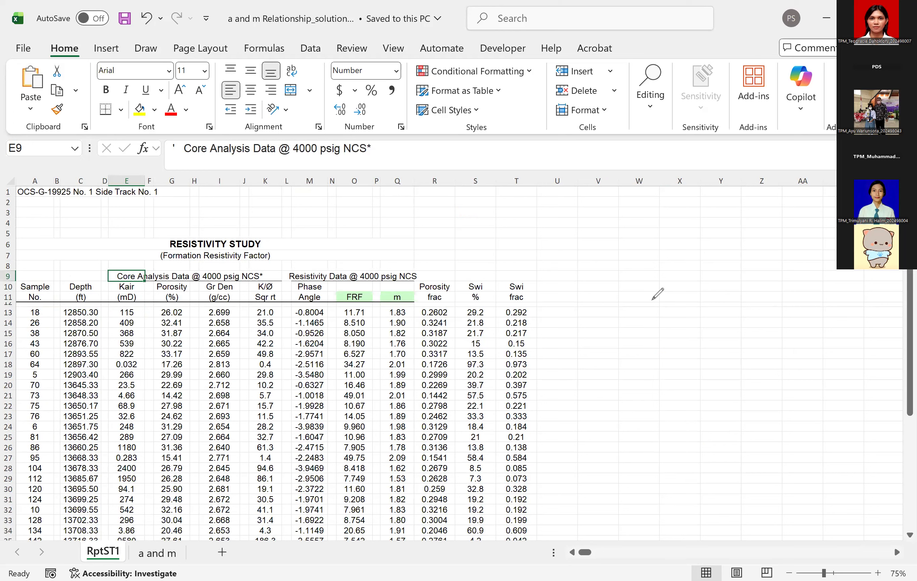
- Draw freehand pen annotations in the blank area beside the table and around the Core Analysis Data heading
mouse_move(637, 249)
left_mouse_down()
mouse_move(684, 254)
mouse_move(672, 245)
mouse_move(638, 248)
mouse_move(679, 262)
mouse_move(656, 258)
left_mouse_up()
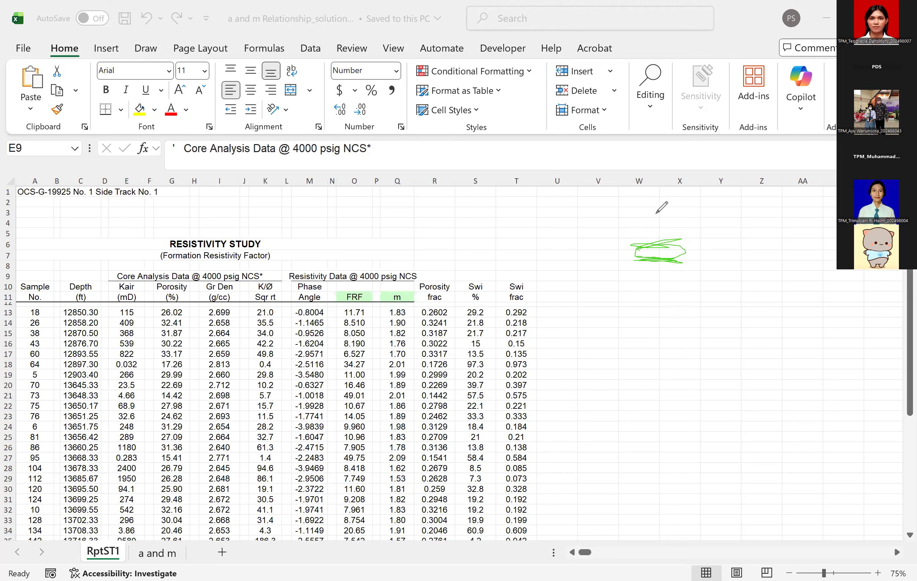
mouse_move(656, 213)
left_mouse_down()
mouse_move(643, 231)
mouse_move(659, 232)
left_mouse_up()
mouse_move(216, 265)
left_mouse_down()
mouse_move(208, 279)
mouse_move(242, 287)
mouse_move(204, 274)
left_mouse_up()
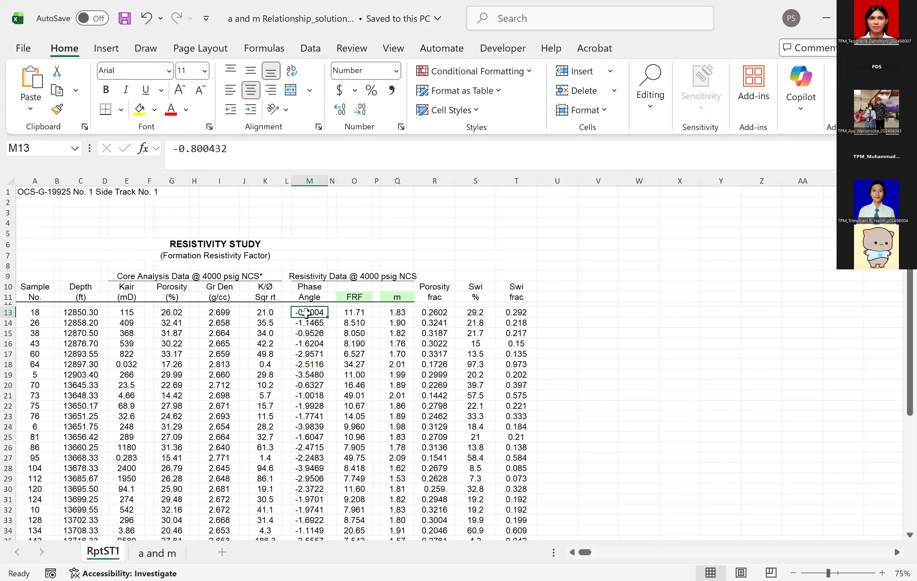
- Examine the first sample's FRF and m values and the formula in its Porosity frac cell
key("Right")
key("Right")
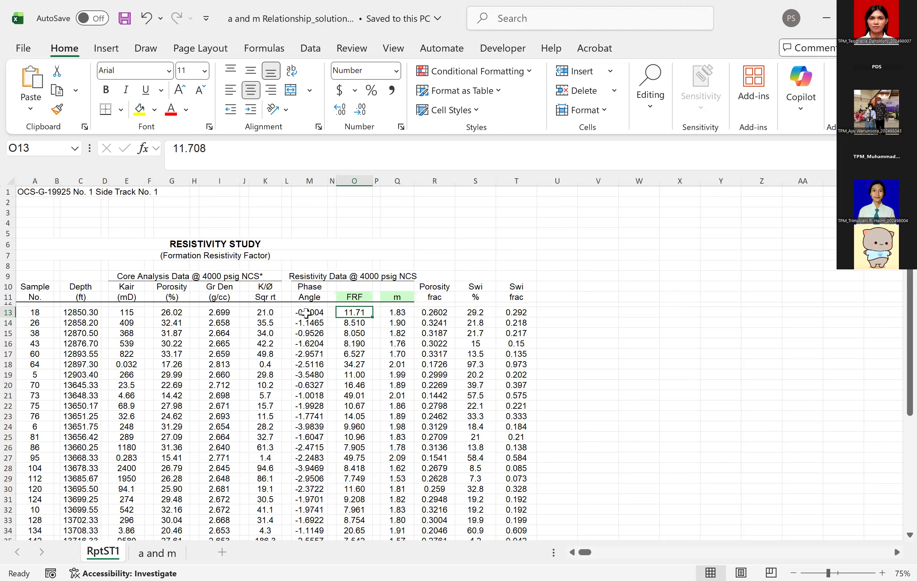
key("Right")
key("Right")
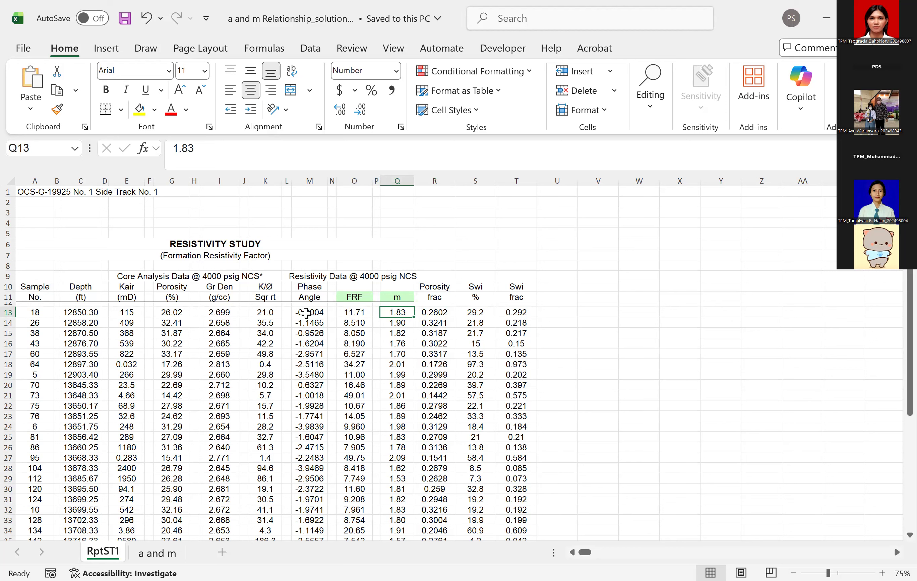
key("Right")
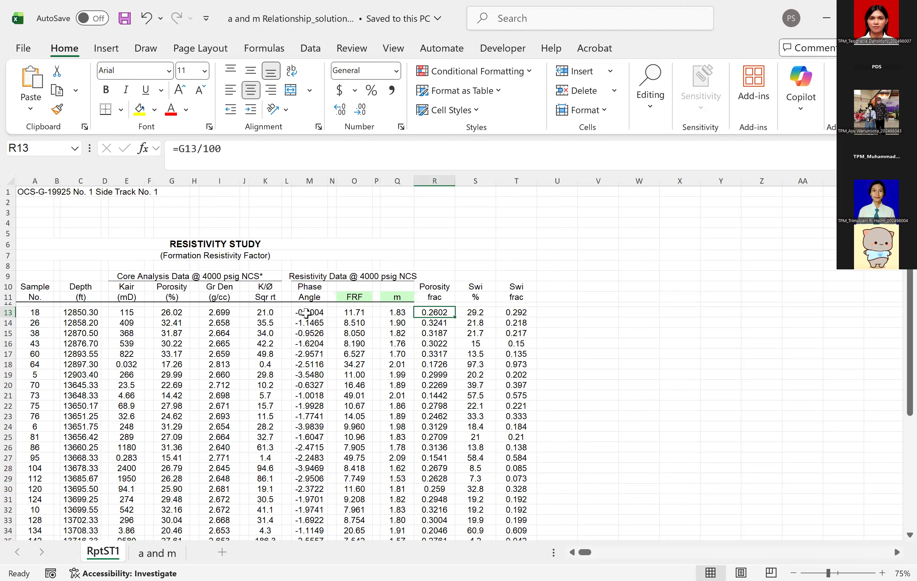
key("Left")
key("Left")
key("Left")
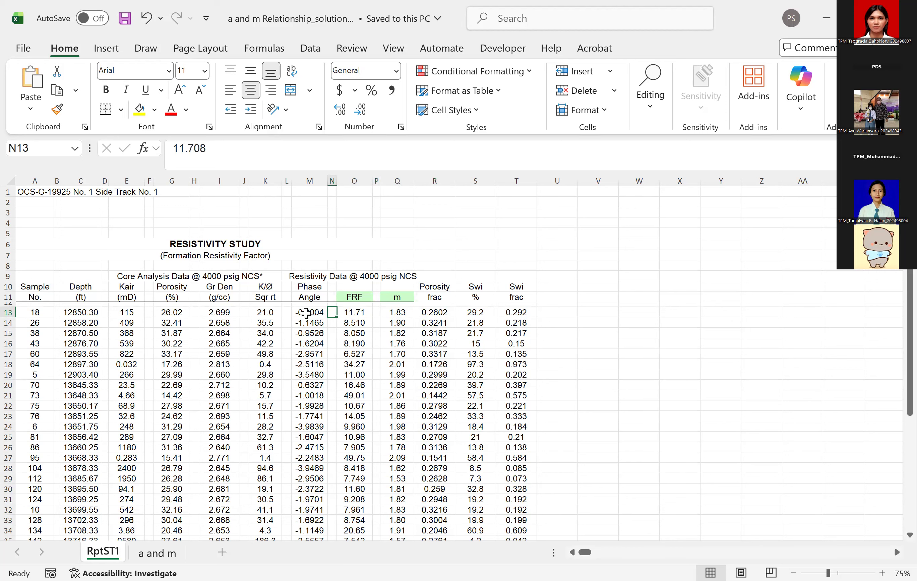
key("Right")
key("Right")
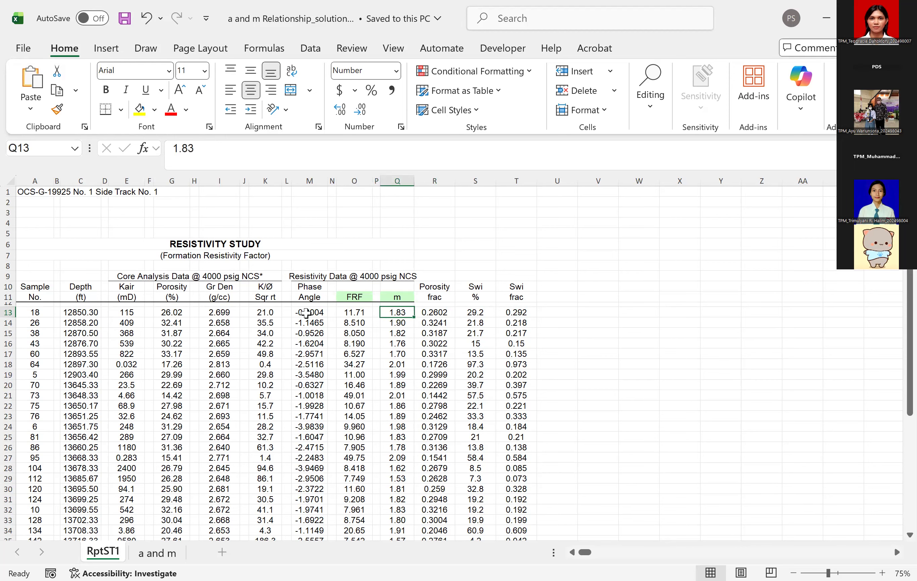
key("Right")
key("Right")
key("Right")
key("Right")
key("Right")
key("Right")
key("Right")
key("Right")
key("Right")
key("Right")
key("Right")
key("Right")
key("Right")
key("Right")
key("Right")
key("Right")
key("Right")
key("Right")
key("Right")
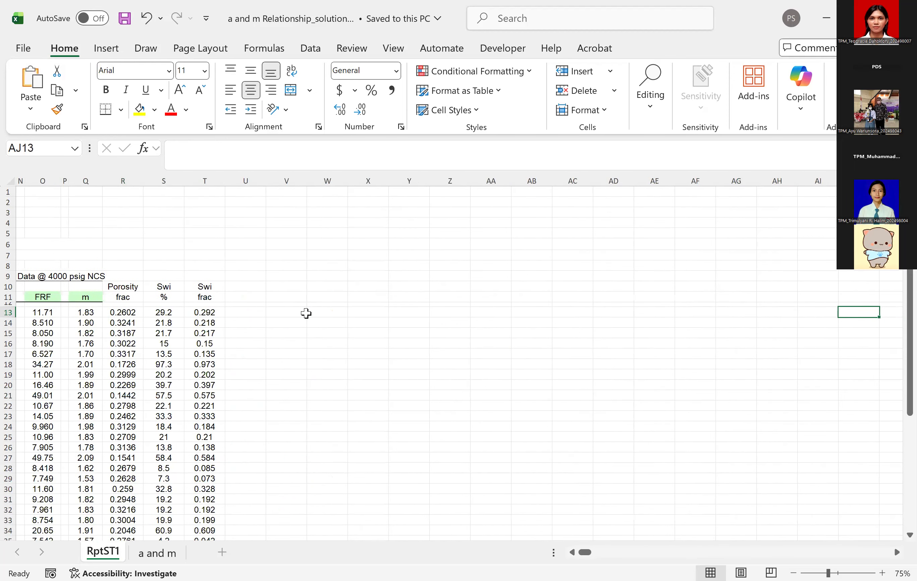
key("Right")
key("Right")
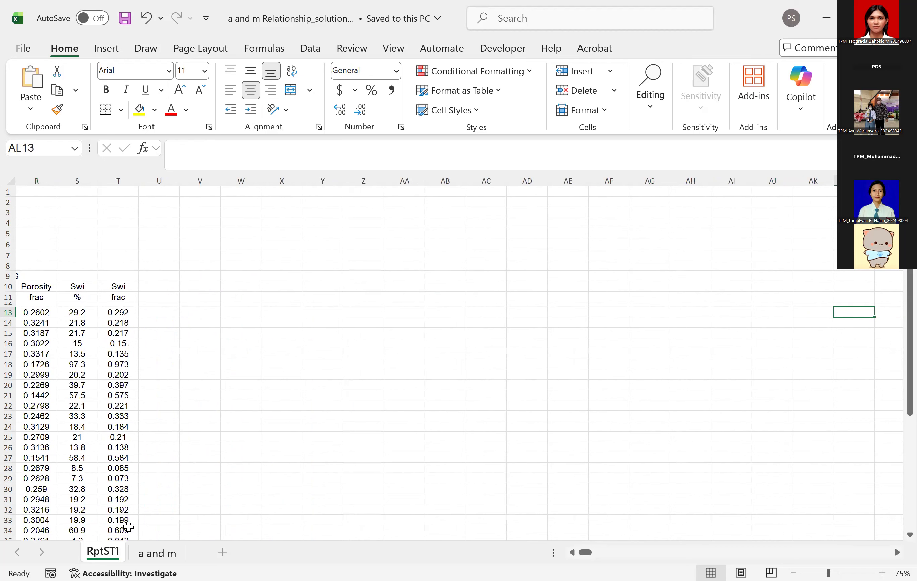
- On the a and m sheet, compare the Archie and regression lines in the formation factor chart with their a and m parameter tables
left_click(148, 553)
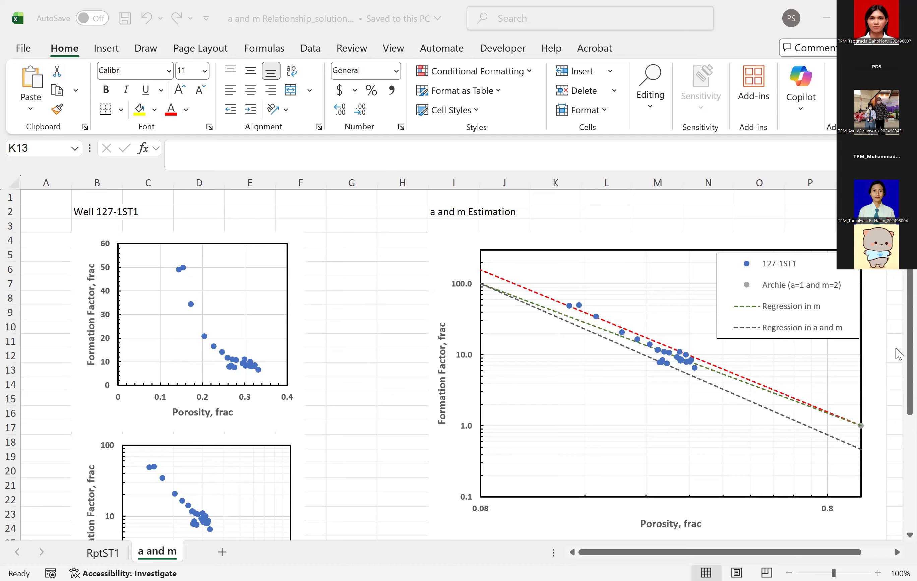
left_click(896, 423)
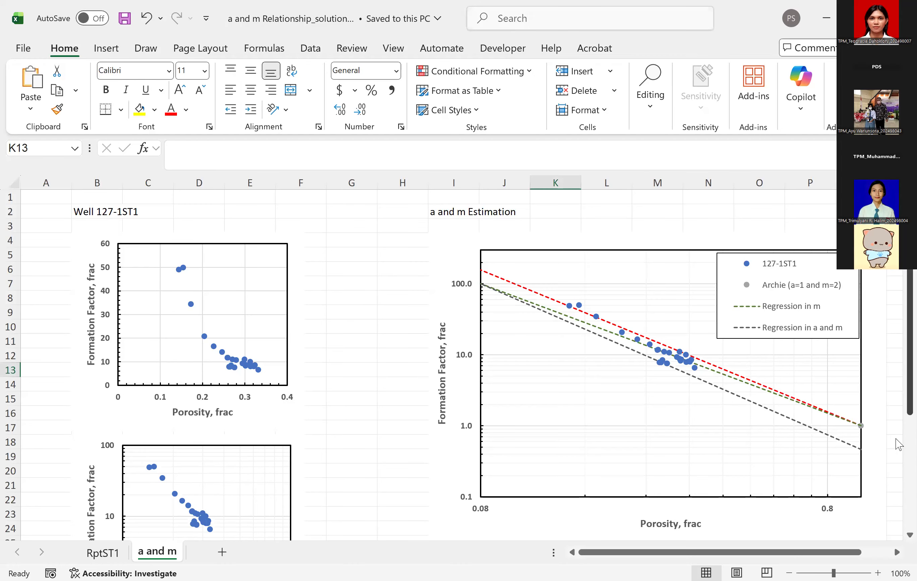
scroll(857, 398, "down", 1)
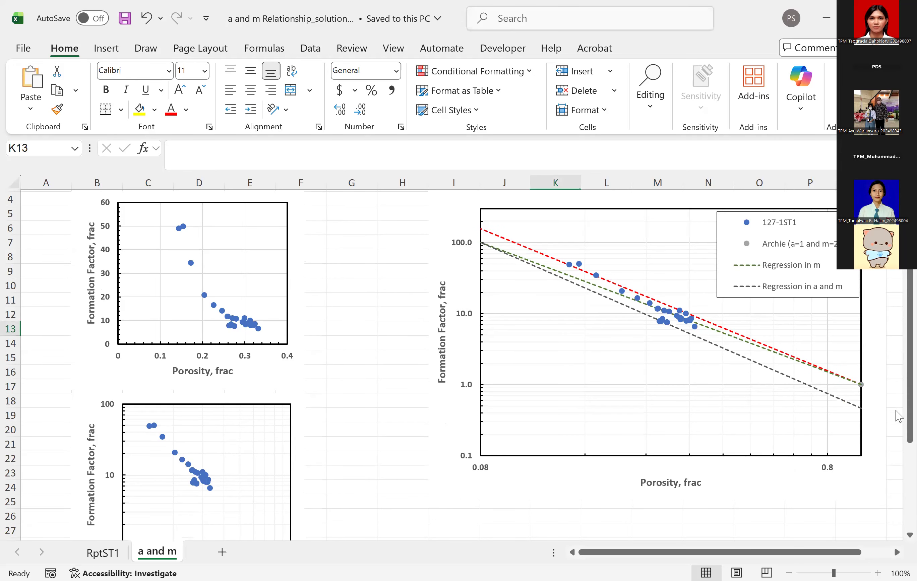
left_click_drag(896, 478, 712, 520)
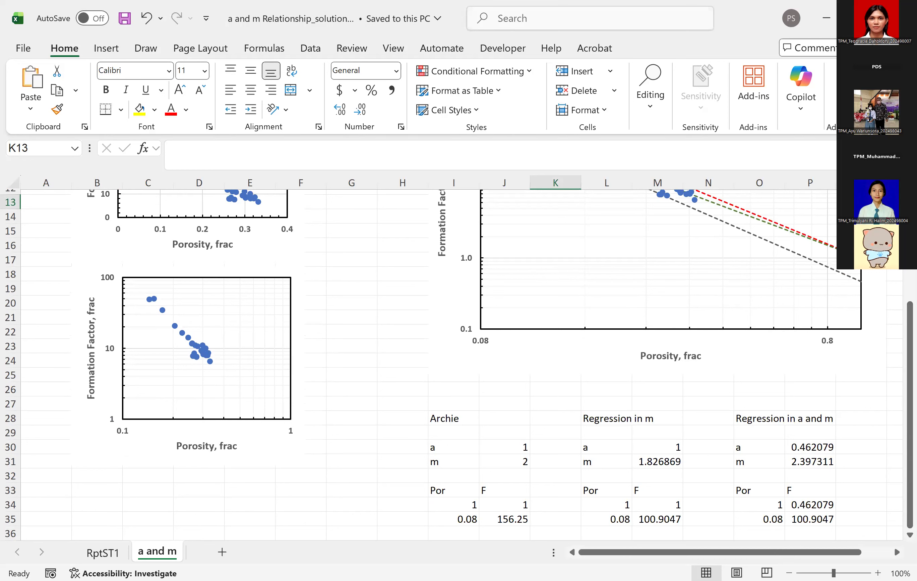
right_click(910, 237)
left_click(908, 244)
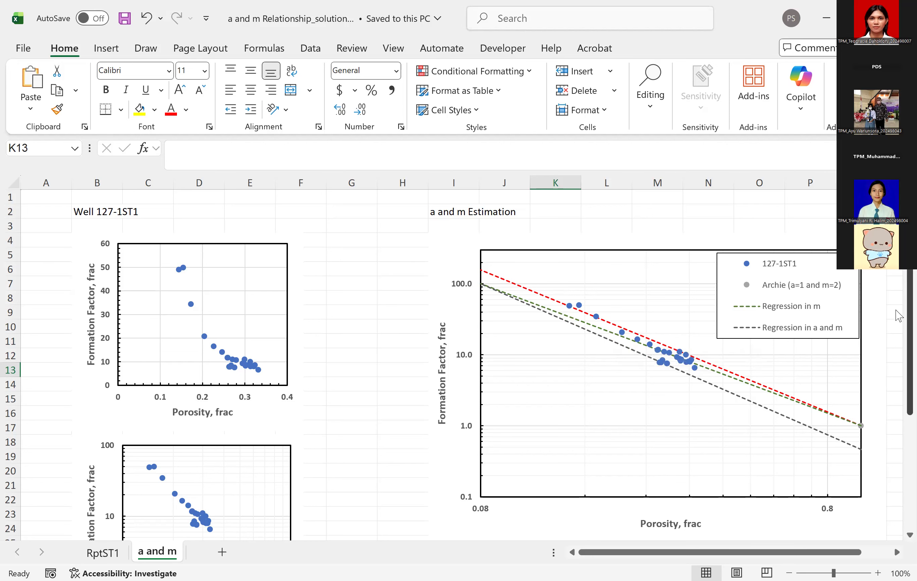
left_click_drag(897, 311, 896, 460)
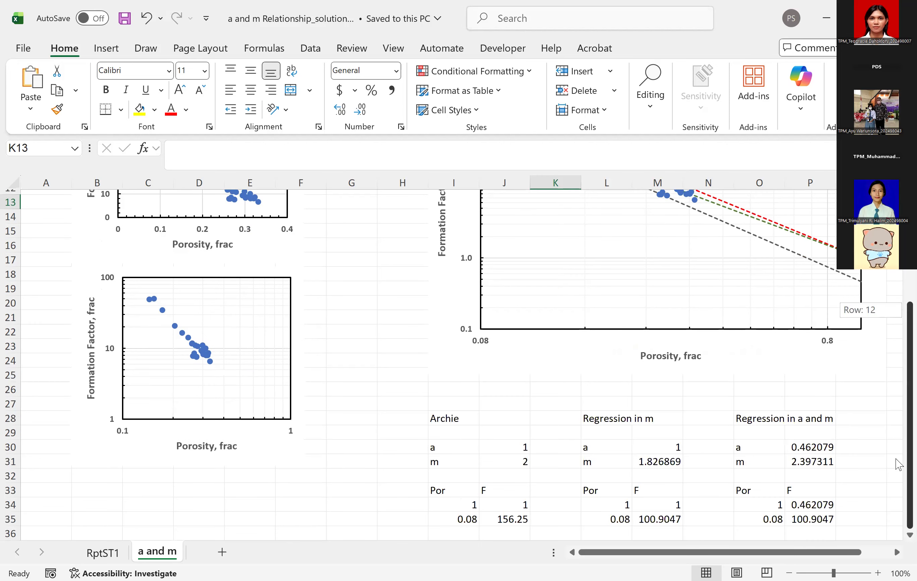
left_click_drag(747, 558, 898, 443)
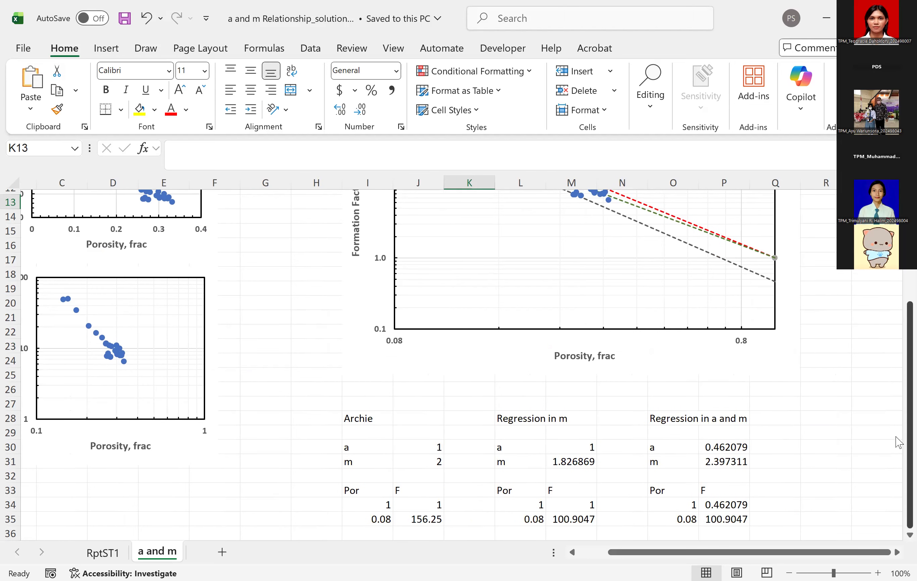
scroll(684, 553, "up", 4)
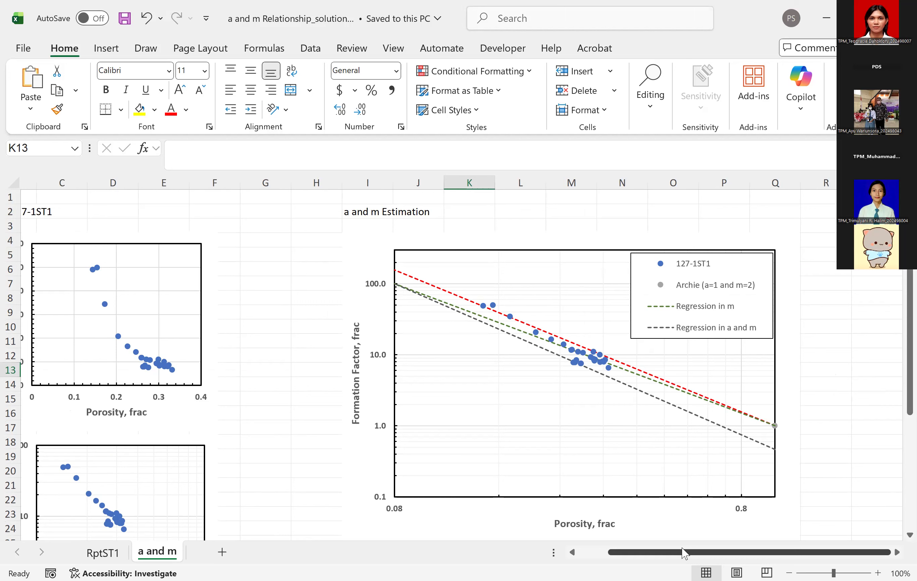